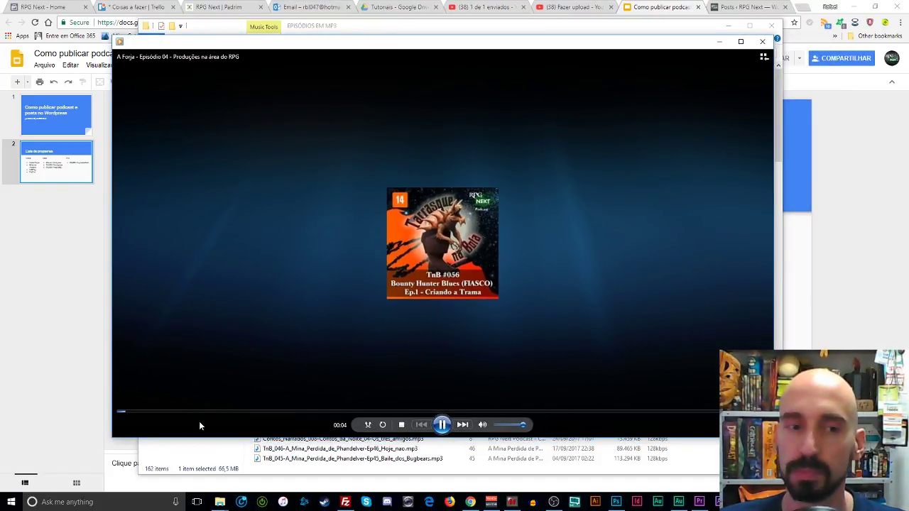
- Preview the episode's audio at its middle and near its end, stop playback and close the media player
left_click(430, 411)
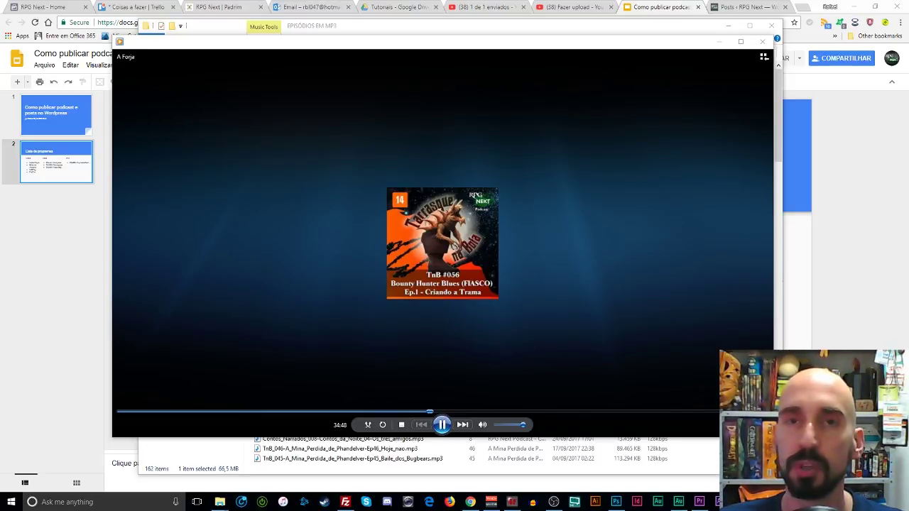
left_click(767, 411)
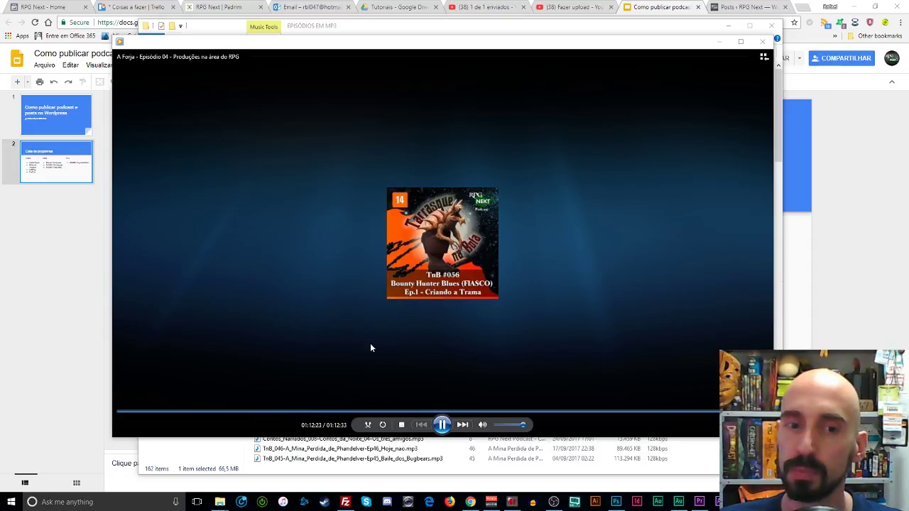
left_click(403, 425)
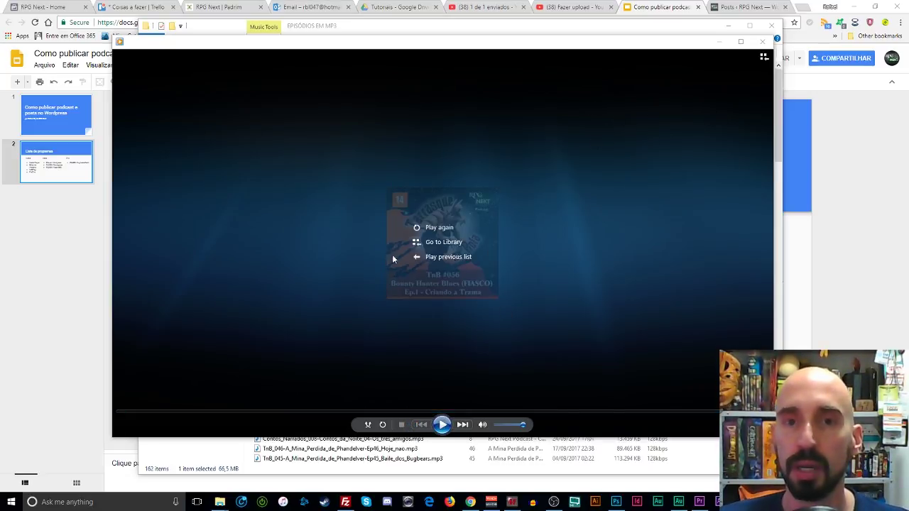
left_click(415, 260)
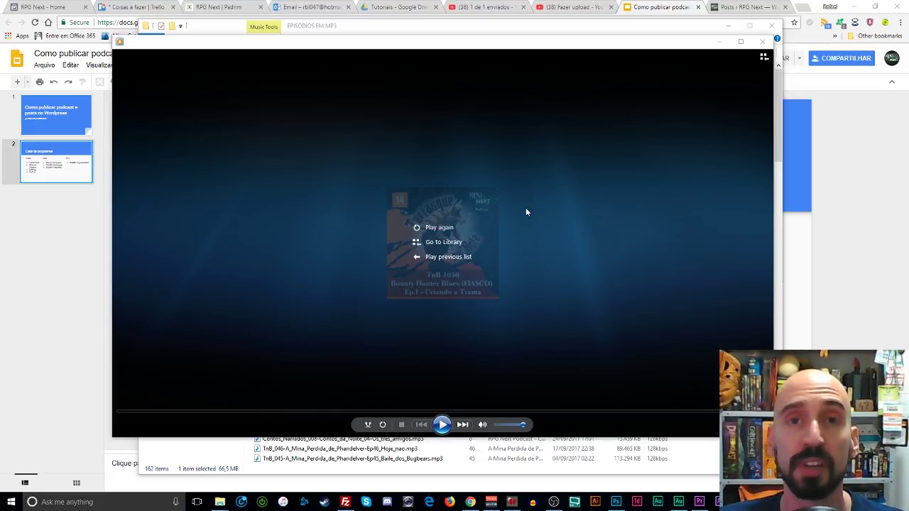
left_click(762, 44)
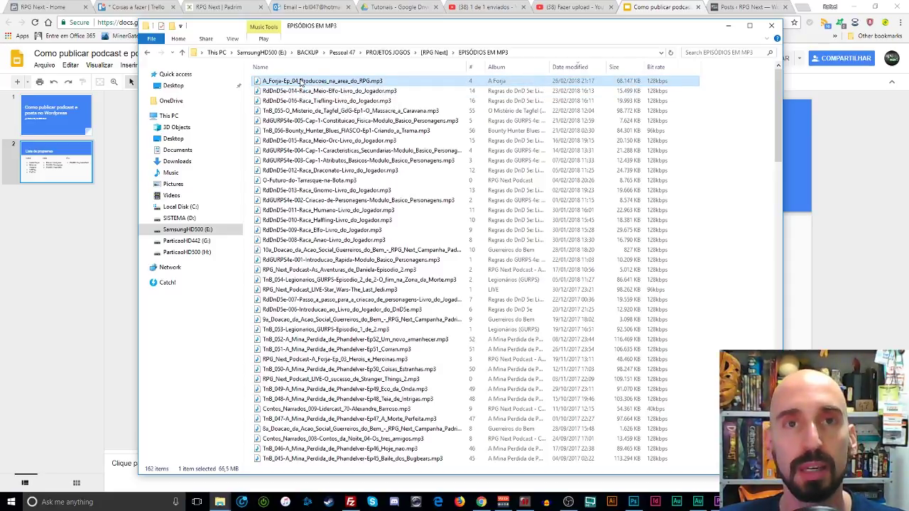
- Open A_Forja-Ep_04_Producoes_na_area_do_RPG.mp3 in Mp3tag and load its tags for editing
right_click(301, 83)
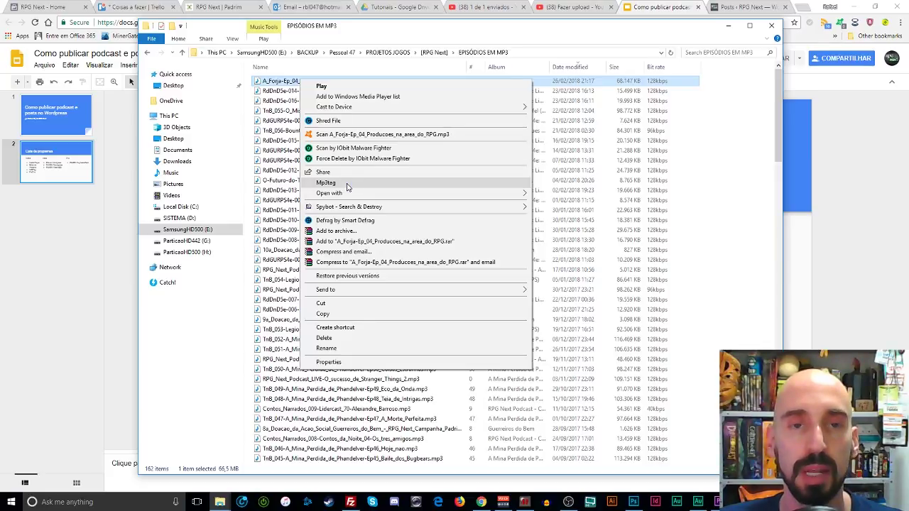
left_click(348, 187)
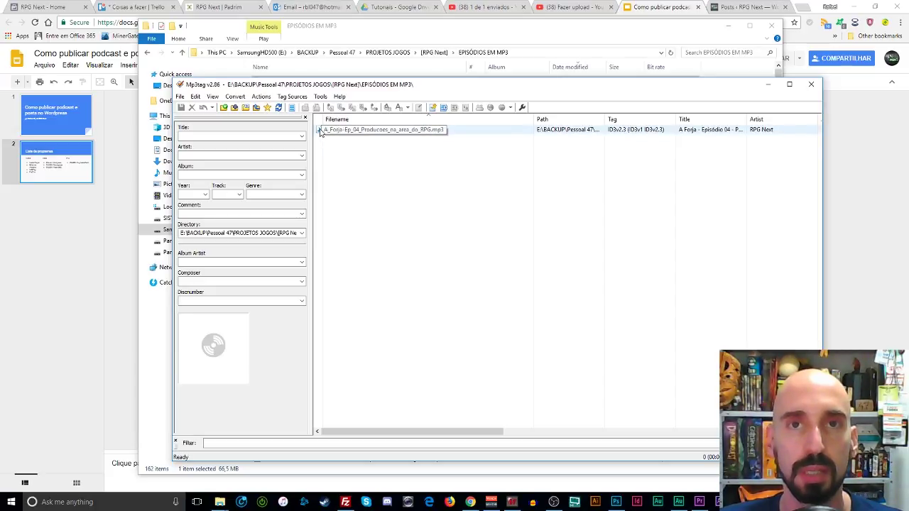
left_click(320, 132)
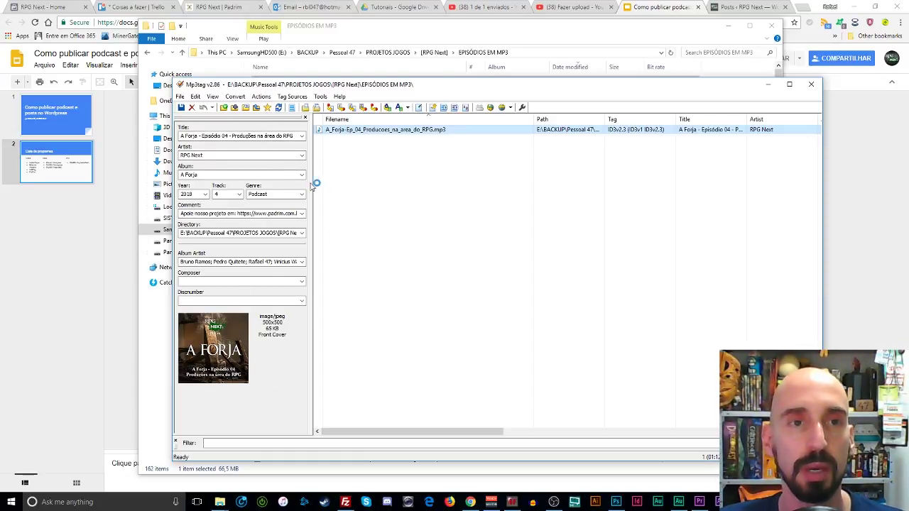
- Review the episode file's title, artist, album and comment tags
left_click(284, 136)
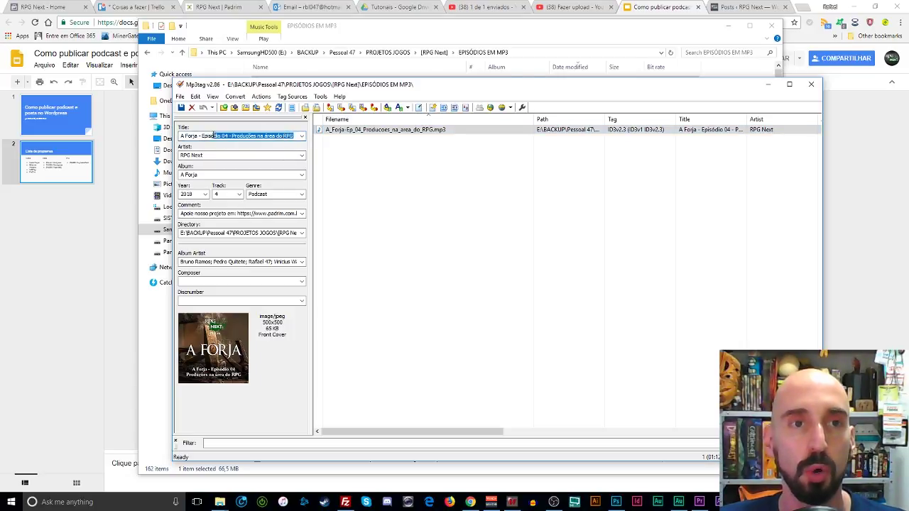
left_click(210, 156)
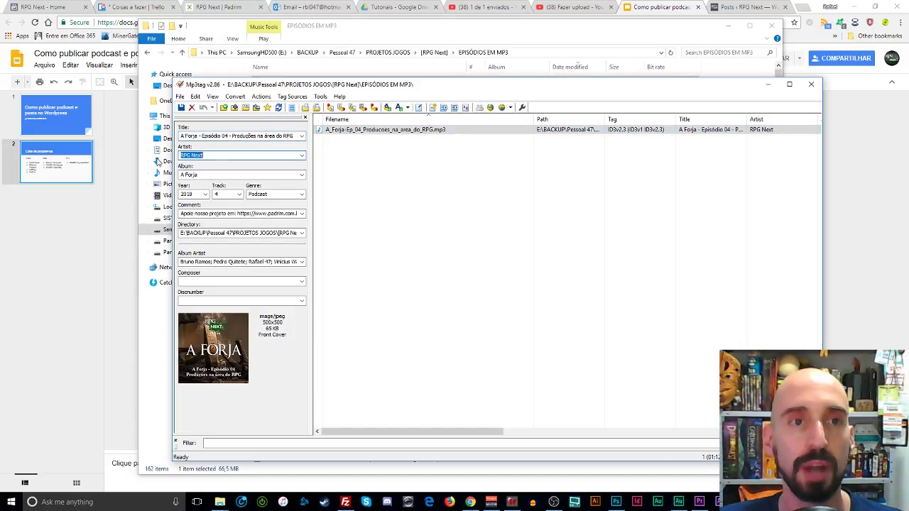
left_click(211, 154)
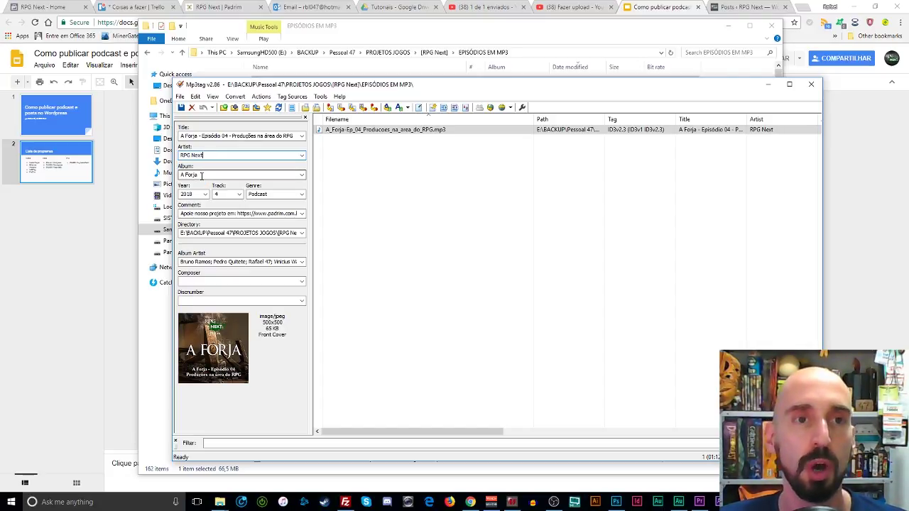
left_click(201, 175)
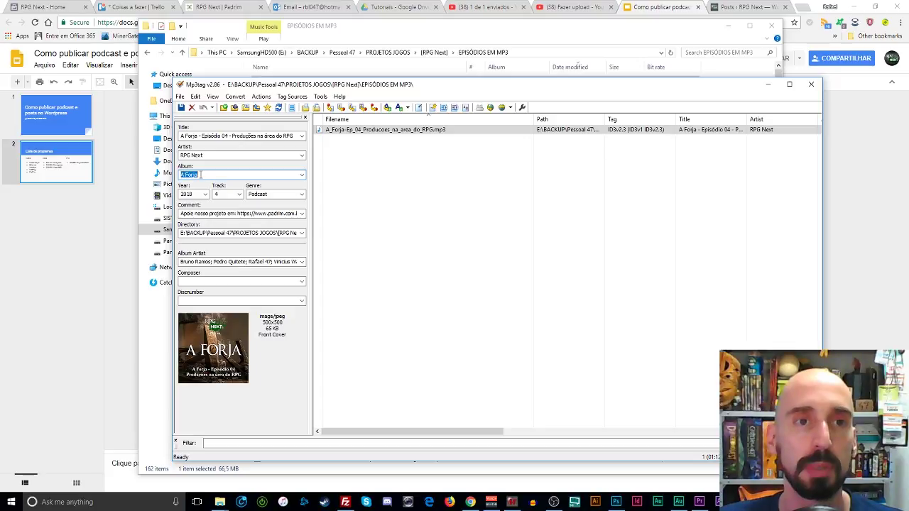
left_click(204, 175)
left_click(204, 174)
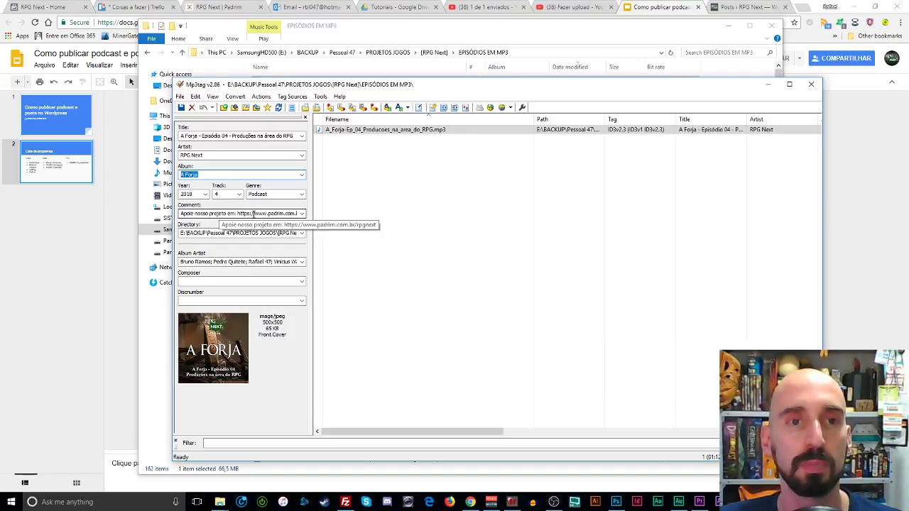
left_click(261, 213)
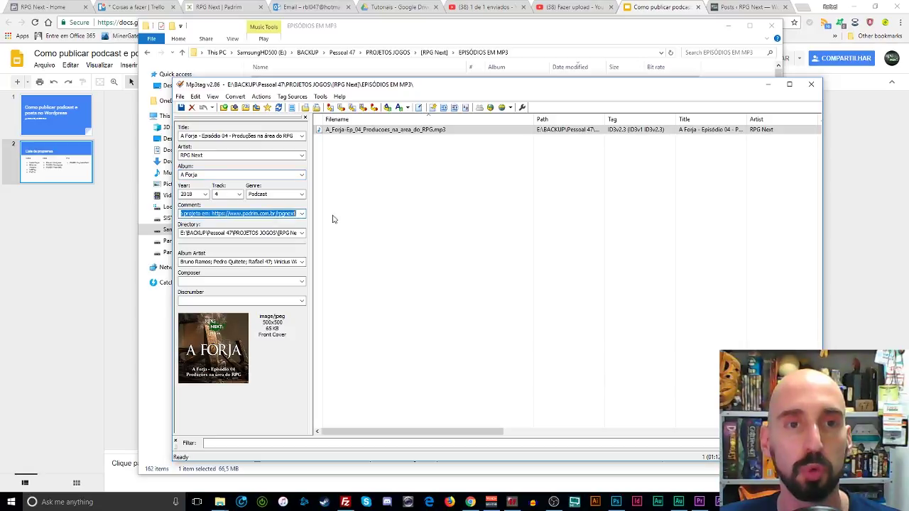
left_click(270, 214)
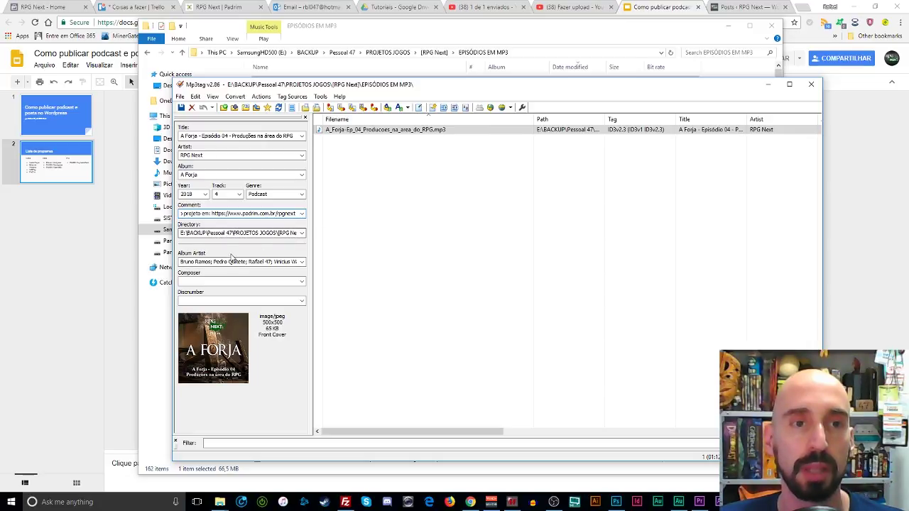
- Review the full album artist tag and the options available for the embedded cover image
left_click(264, 262)
key("ctrl+a")
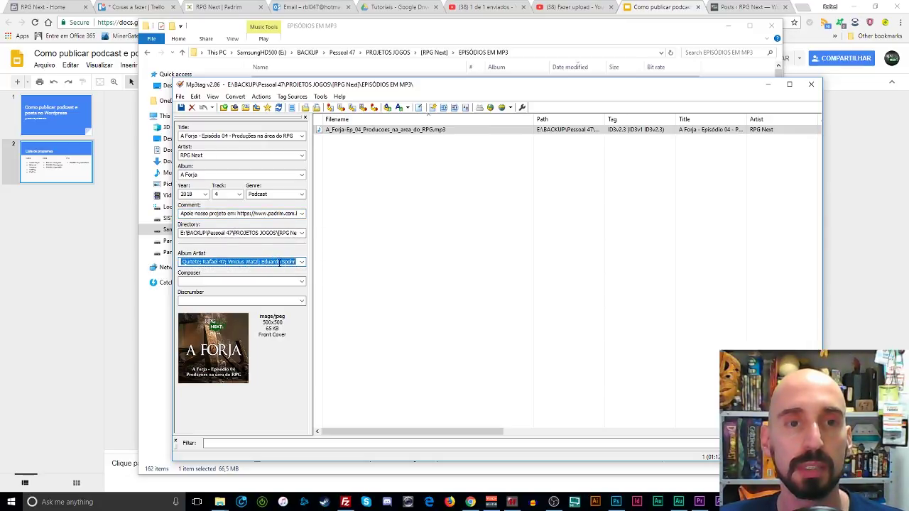
left_click_drag(250, 262, 135, 264)
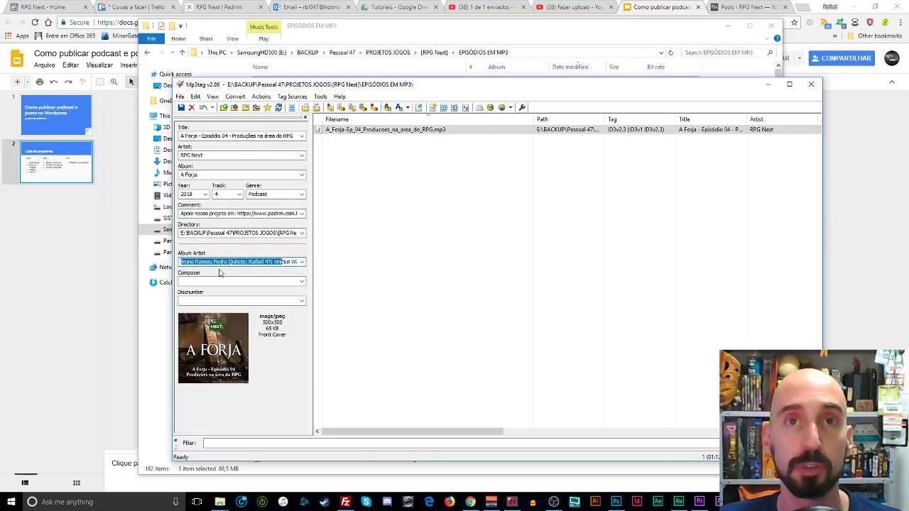
left_click(216, 262)
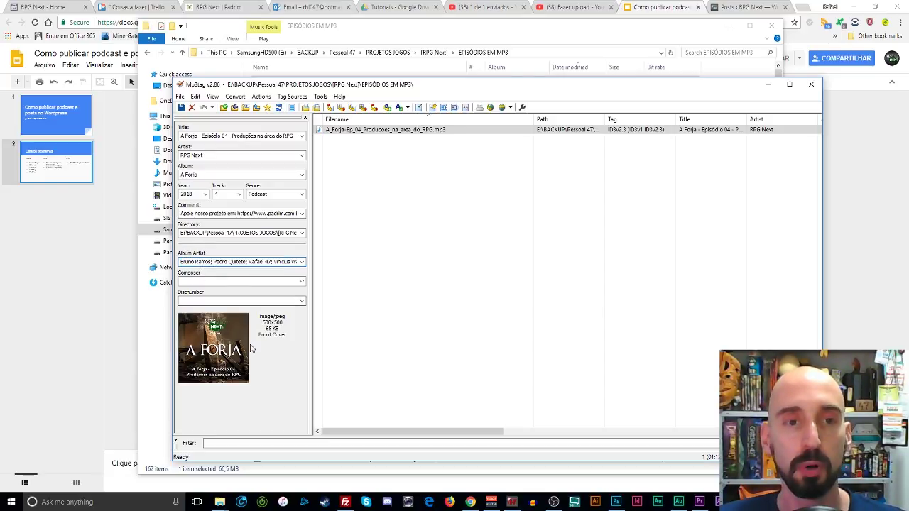
right_click(228, 329)
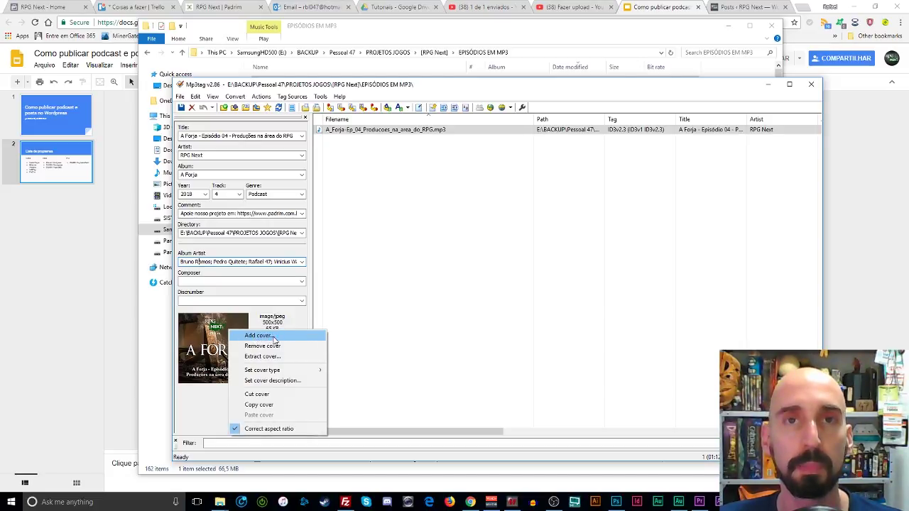
left_click(375, 319)
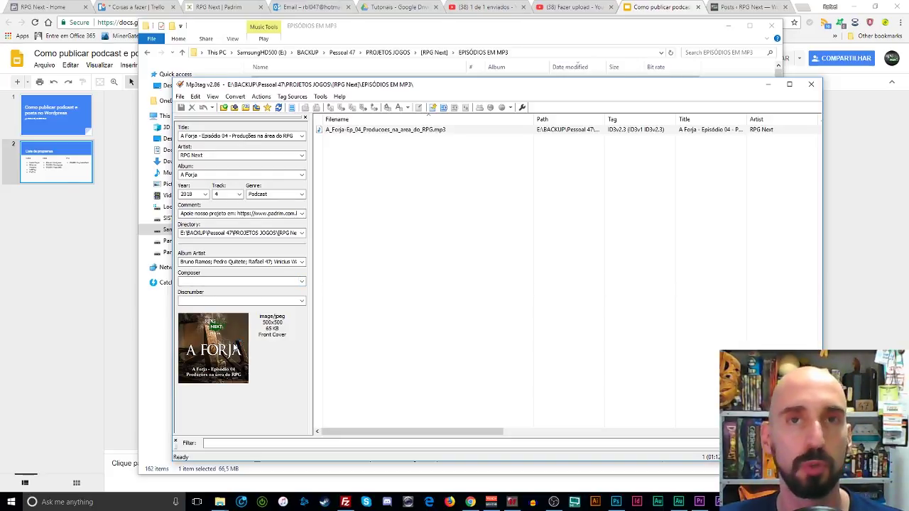
- Save the tags of the A Forja episode 04 file and copy them to the clipboard
left_click(319, 130)
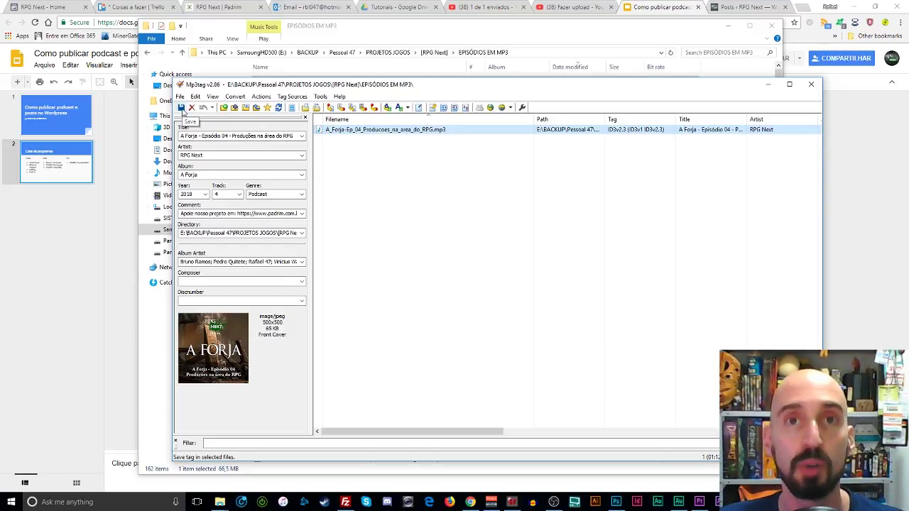
left_click(183, 111)
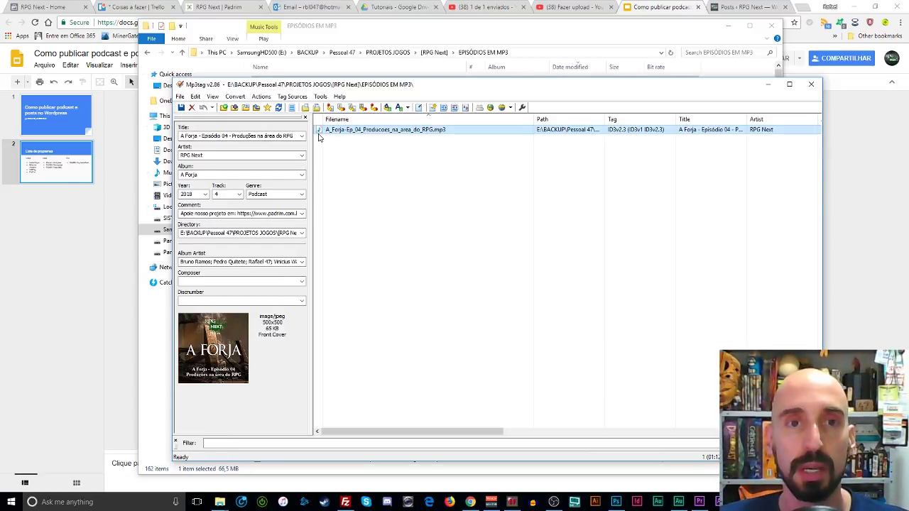
left_click_drag(319, 135, 315, 178)
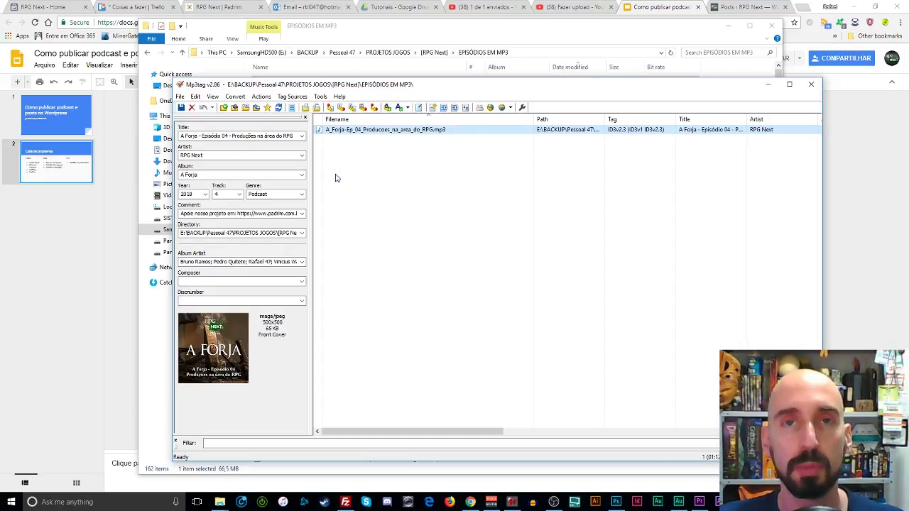
left_click_drag(325, 129, 319, 135)
right_click(320, 135)
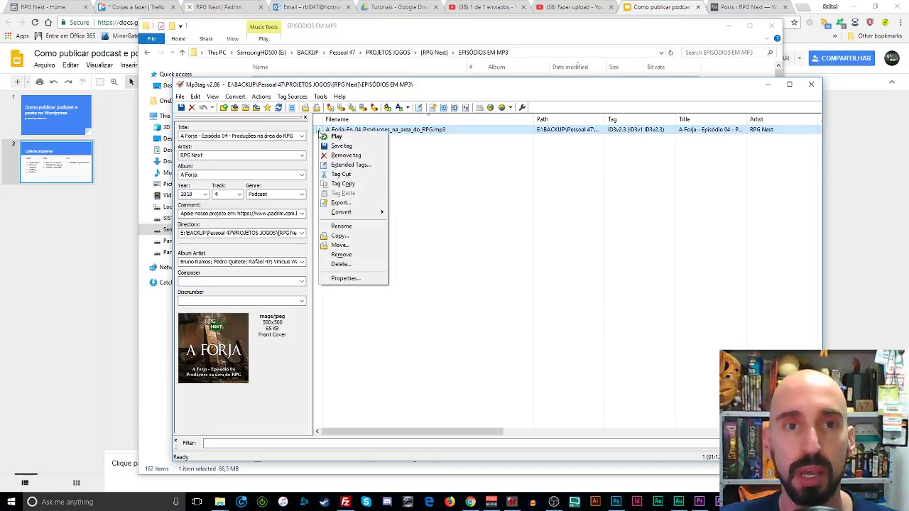
left_click(342, 186)
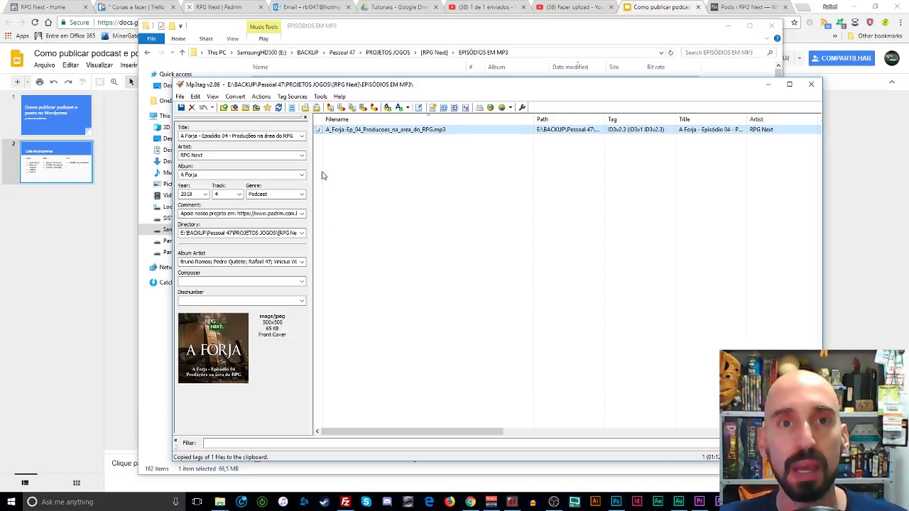
- Check the Tag Paste option for the episode file without applying it
left_click(321, 133)
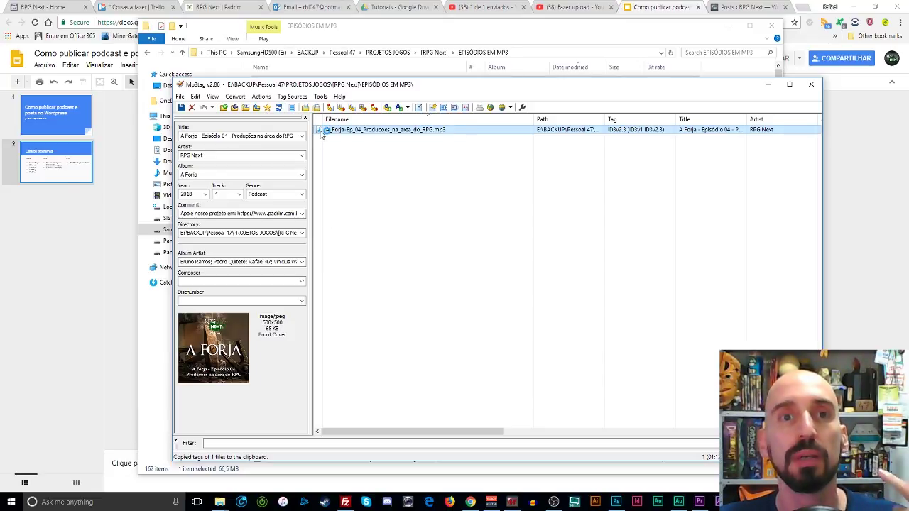
right_click(323, 132)
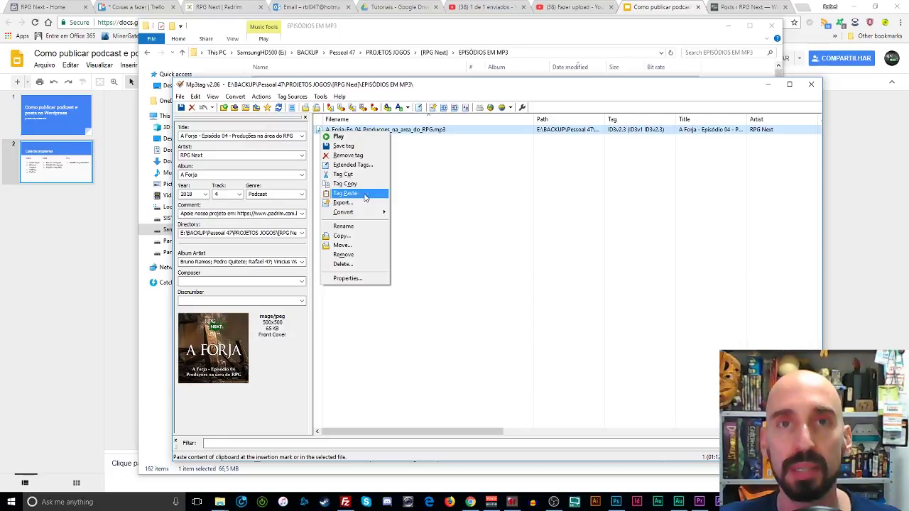
left_click(465, 194)
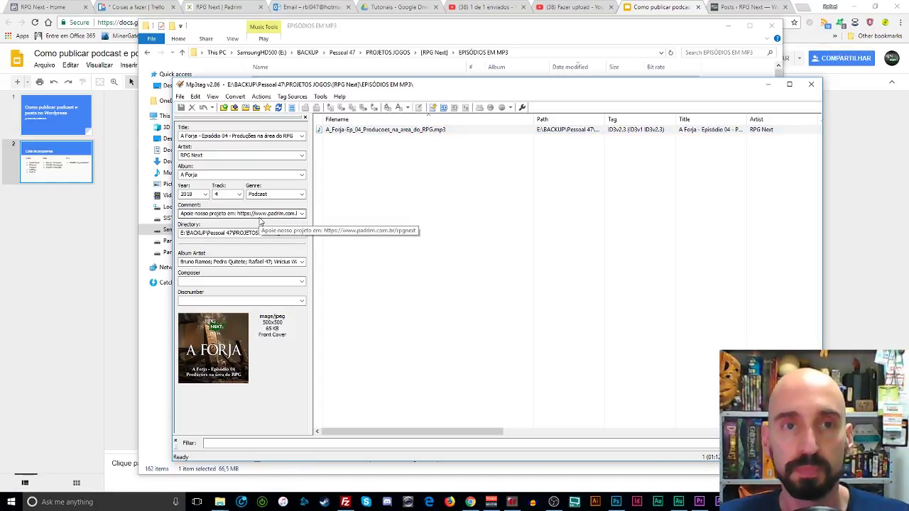
- Close Mp3tag, switch to FileZilla and move its window slightly higher on the desktop
left_click(813, 86)
left_click(353, 502)
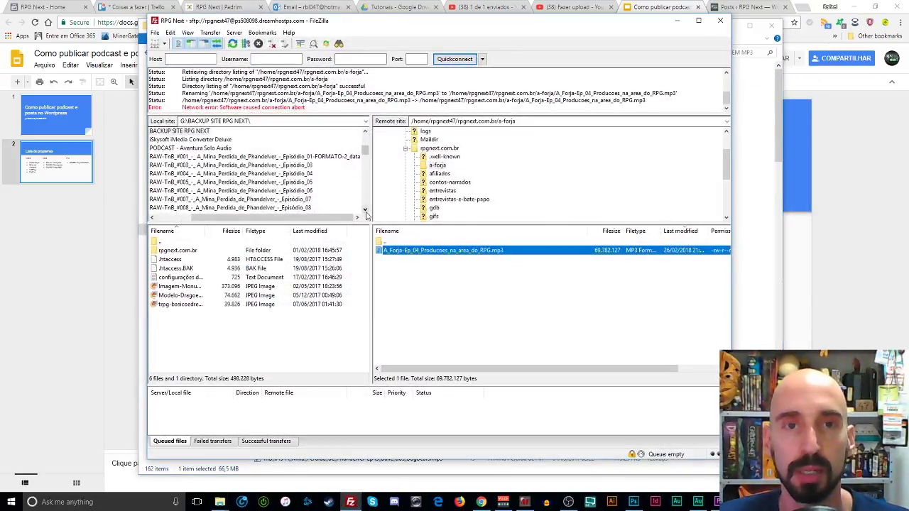
mouse_move(393, 24)
left_mouse_down()
mouse_move(409, 16)
mouse_move(393, 12)
left_mouse_up()
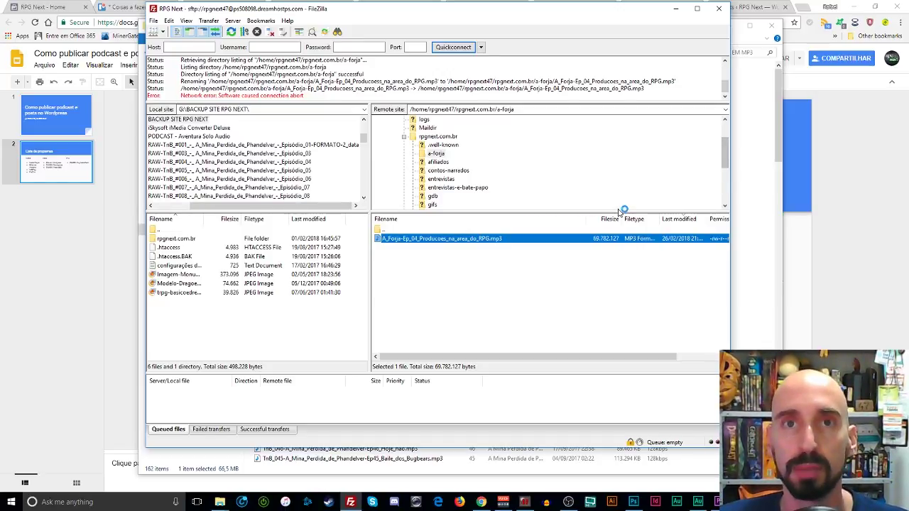
- Examine the file actions for the uploaded A Forja episode 04 MP3 in the remote a-forja folder, including copying its URL
left_click(447, 265)
left_click(409, 242)
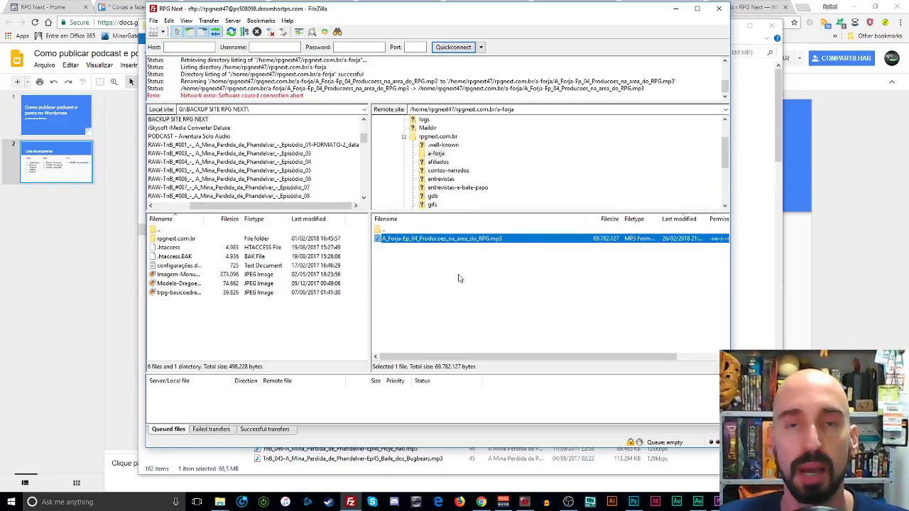
left_click(420, 277)
left_click(412, 243)
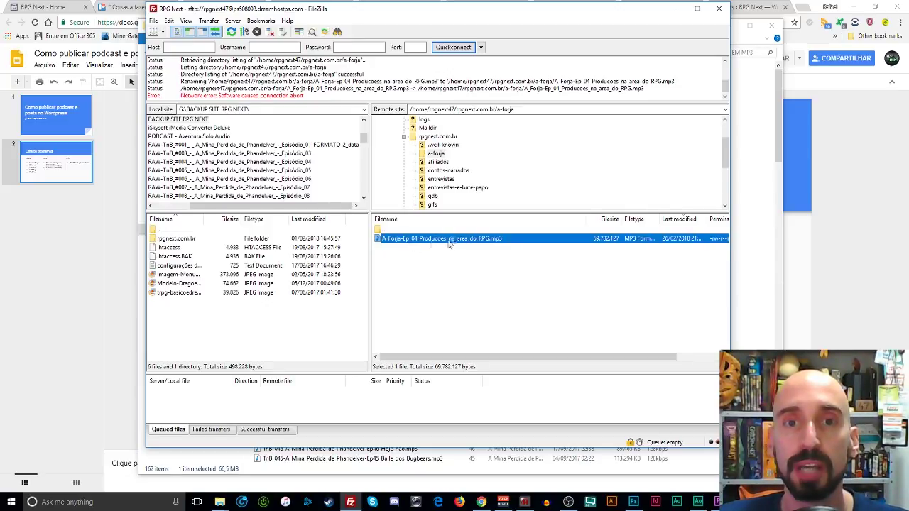
right_click(438, 243)
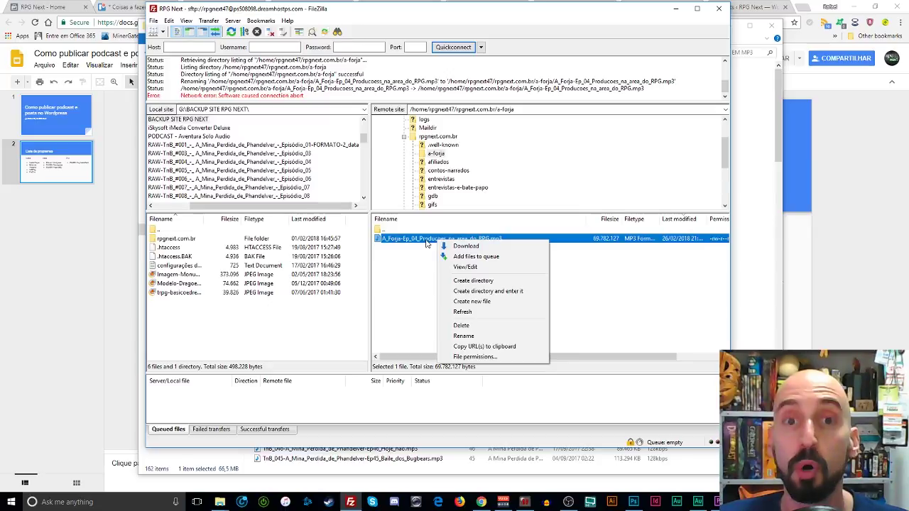
left_click(420, 249)
left_click(424, 241)
right_click(425, 241)
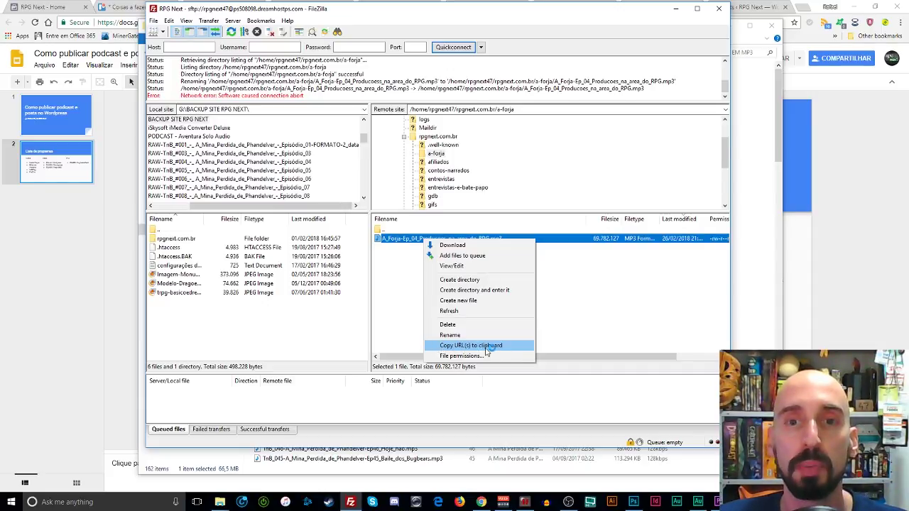
left_click(403, 293)
left_click(411, 239)
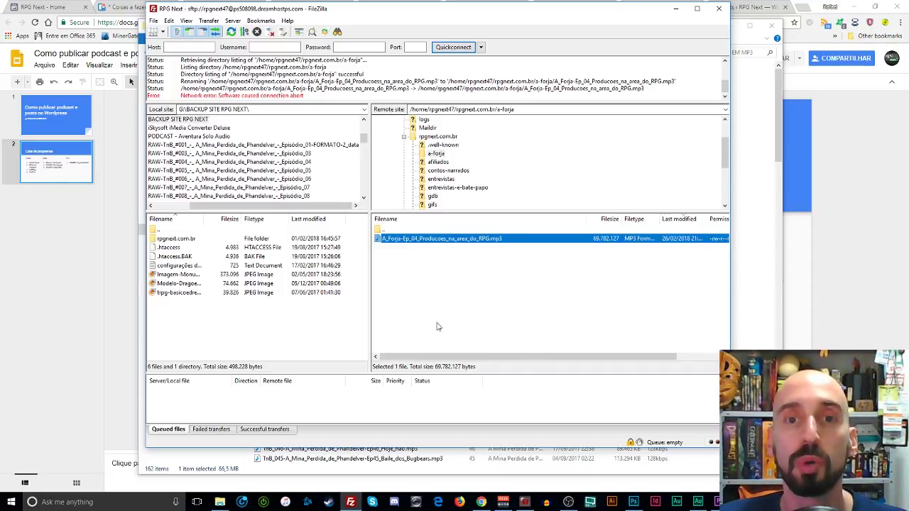
- Check the file actions for the uploaded A Forja episode 04 MP3 without using any, and minimize FileZilla
right_click(417, 242)
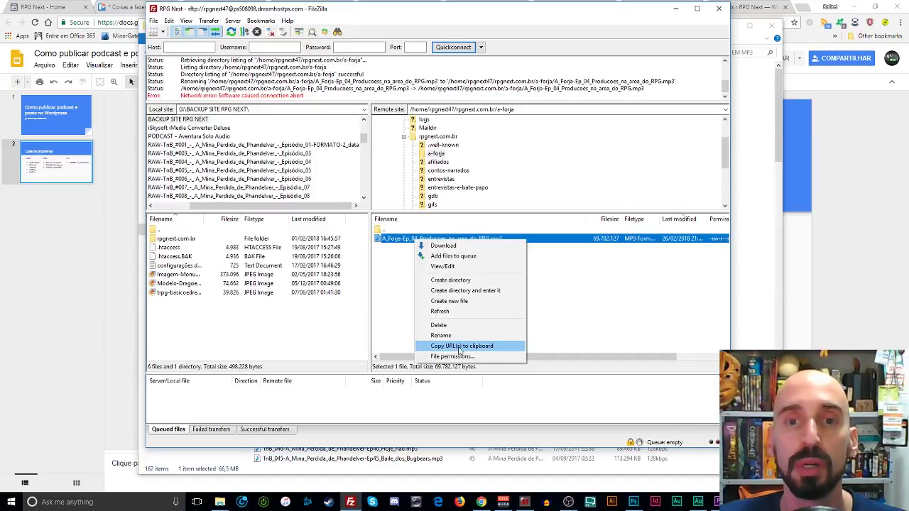
left_click(402, 293)
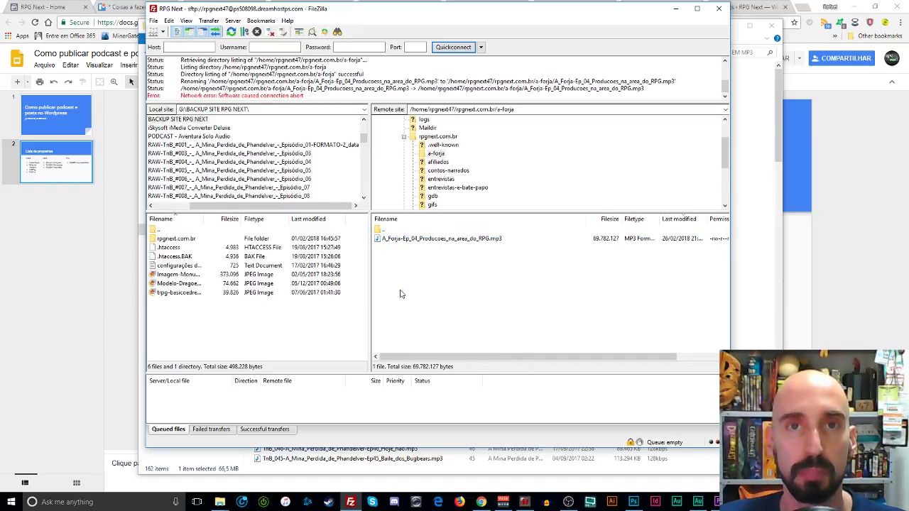
left_click(676, 9)
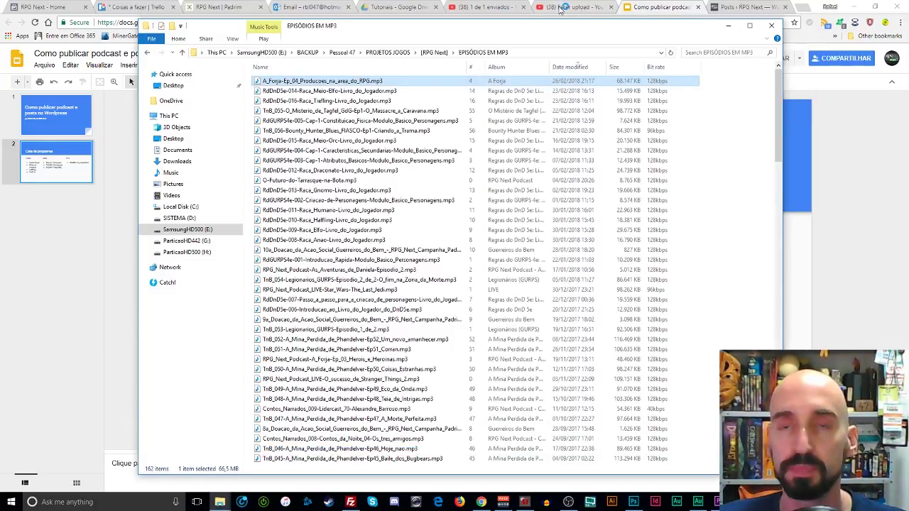
- Switch to the WordPress posts list in Chrome and open the A Forja – Episódio 04 post for editing
left_click(642, 6)
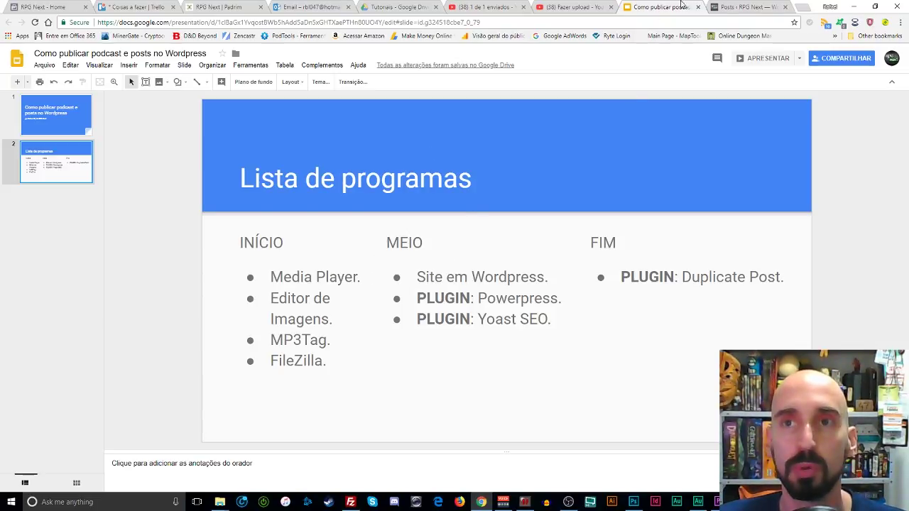
left_click(745, 7)
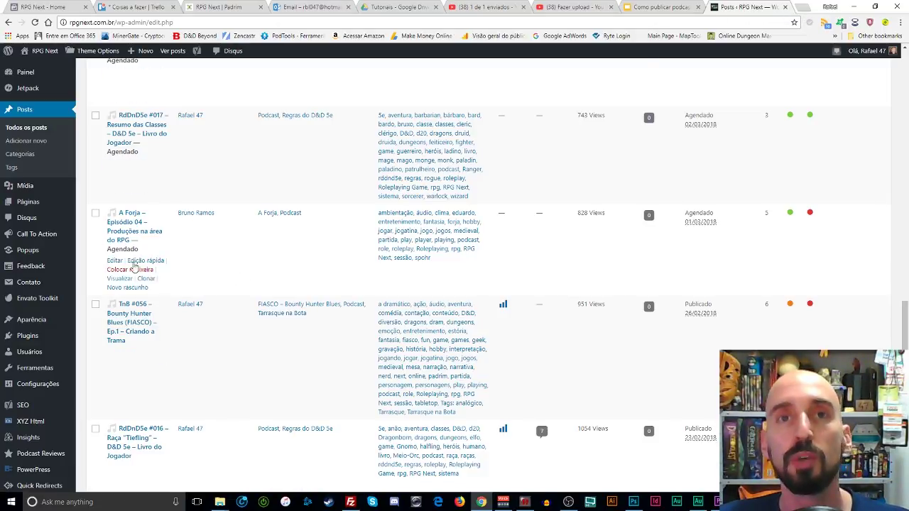
left_click(119, 270)
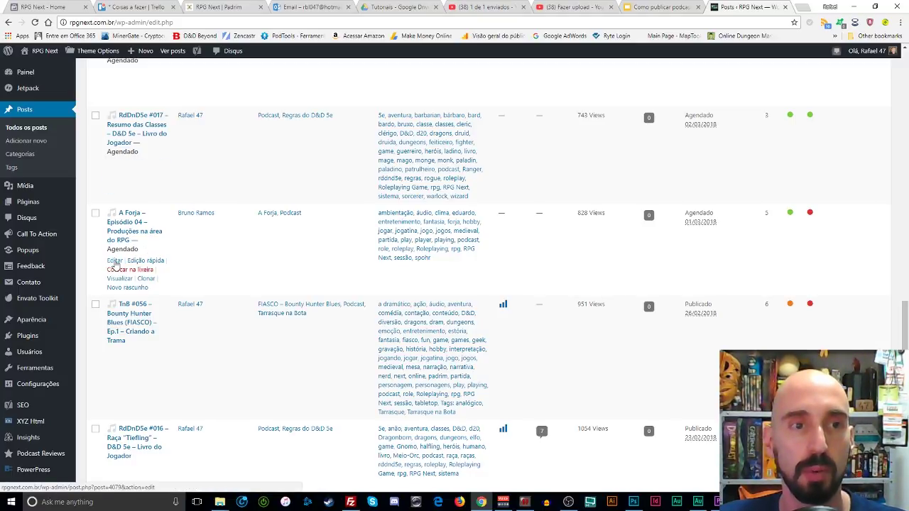
left_click(114, 261)
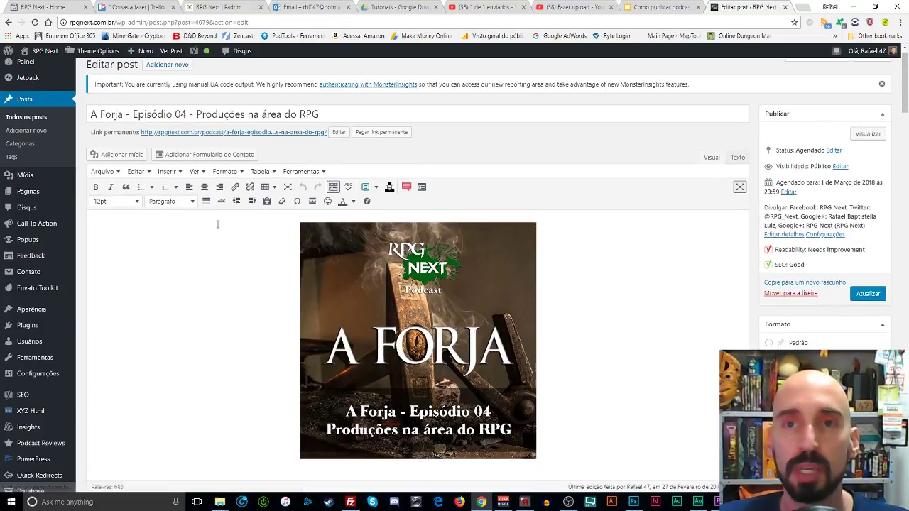
- Examine the post title's structure: the series name, the episode number and the episode name
scroll(298, 268, "up", 1)
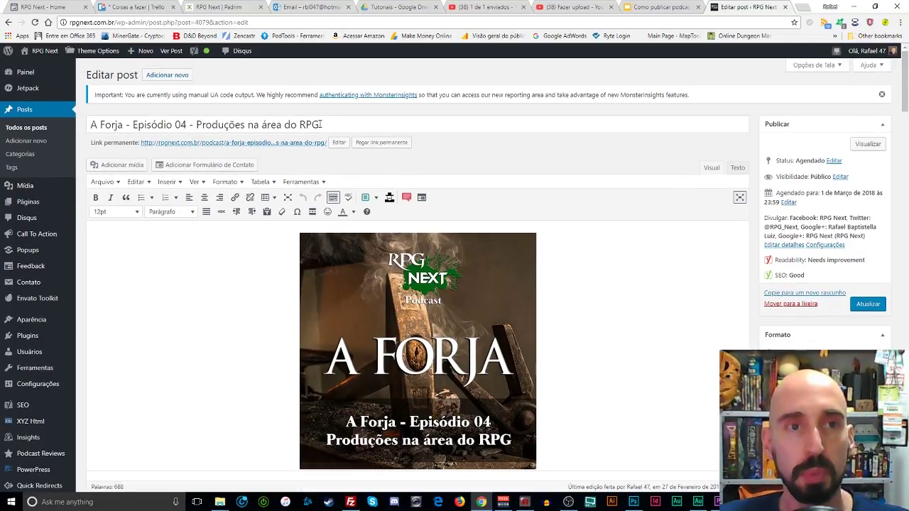
left_click_drag(331, 121, 78, 125)
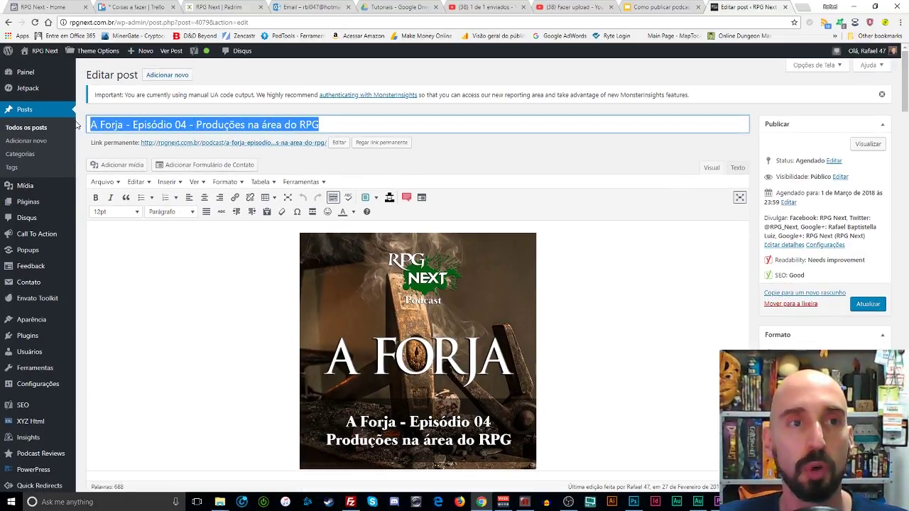
left_click(157, 124)
left_click_drag(319, 126, 81, 125)
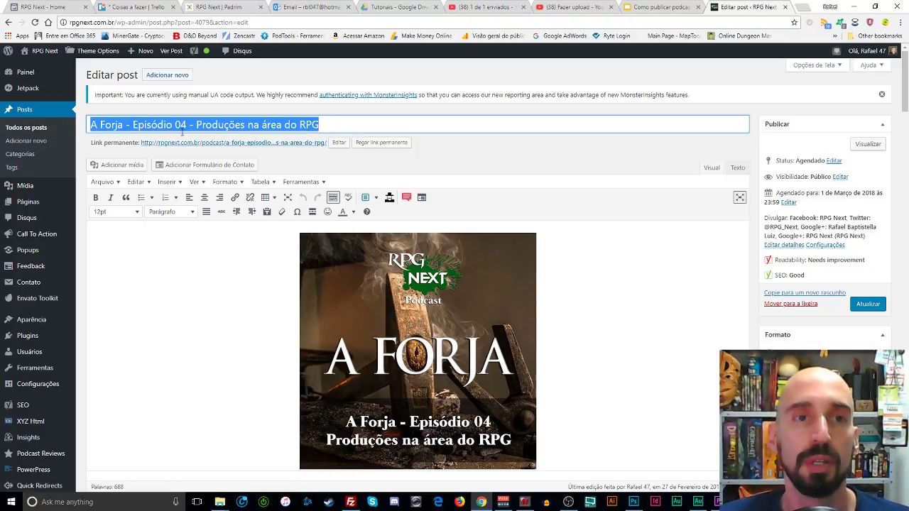
left_click(322, 124)
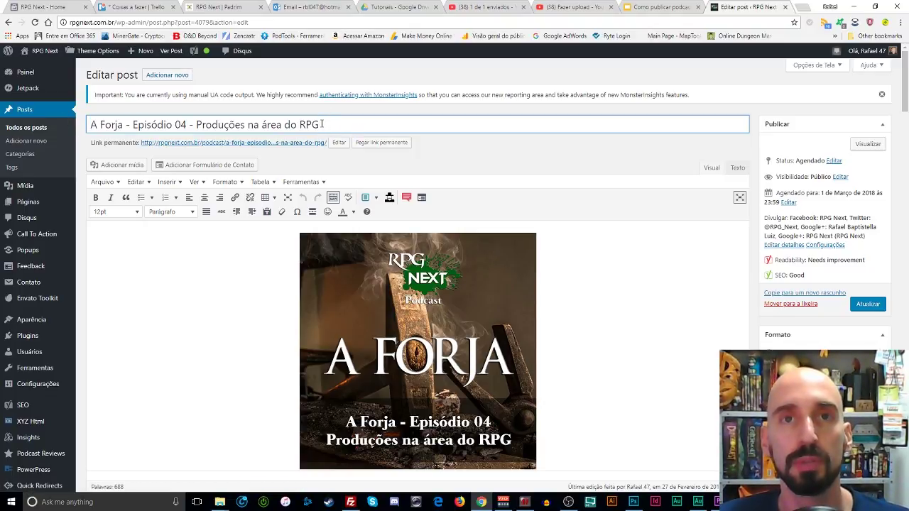
left_click_drag(122, 124, 90, 125)
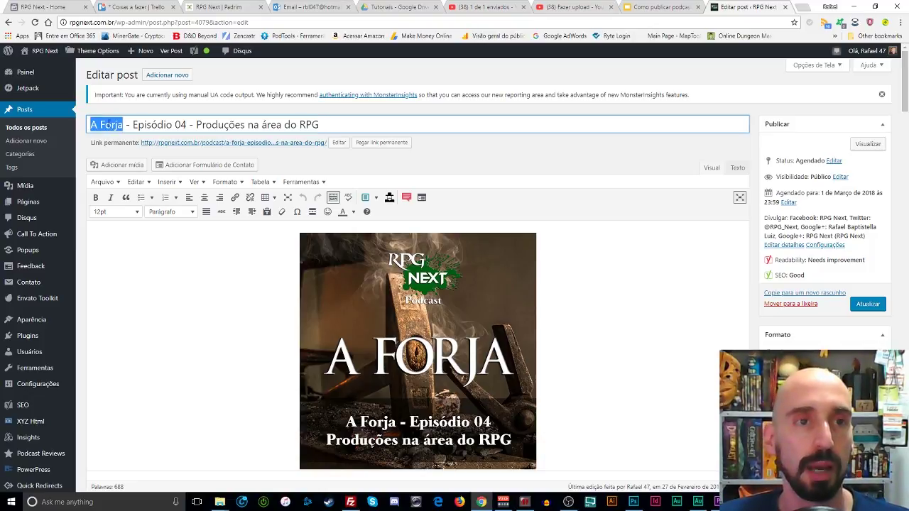
left_click_drag(184, 124, 135, 124)
left_click(190, 125)
left_click_drag(196, 124, 333, 117)
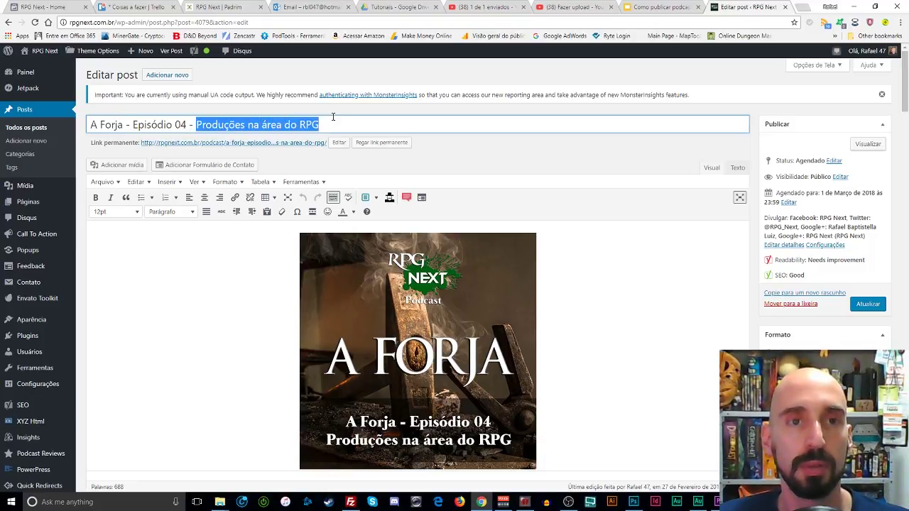
scroll(519, 223, "down", 1)
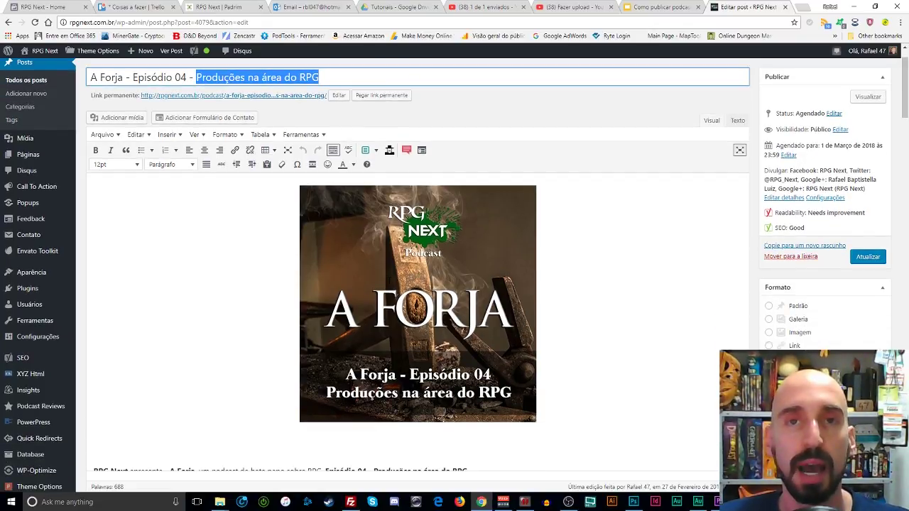
scroll(455, 267, "up", 1)
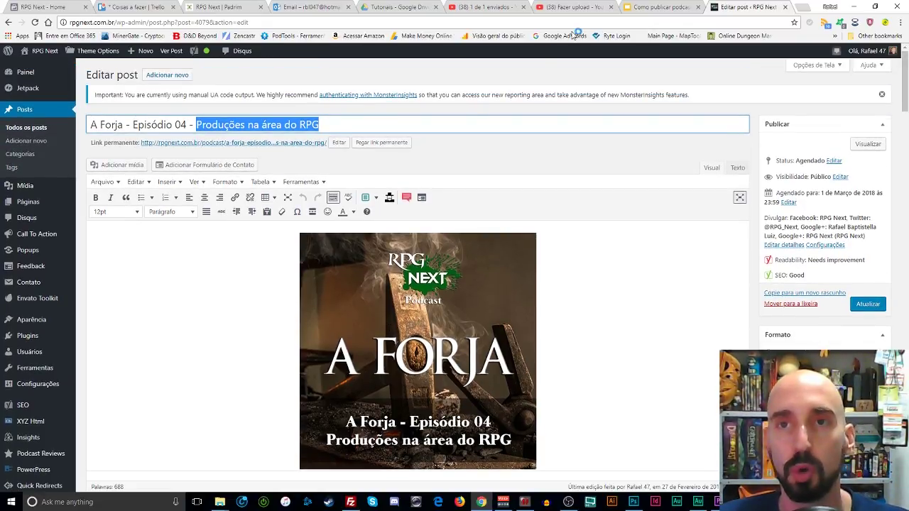
- Review the Lista de programas slide and return to the post editor to view the cover image and opening text
left_click(660, 7)
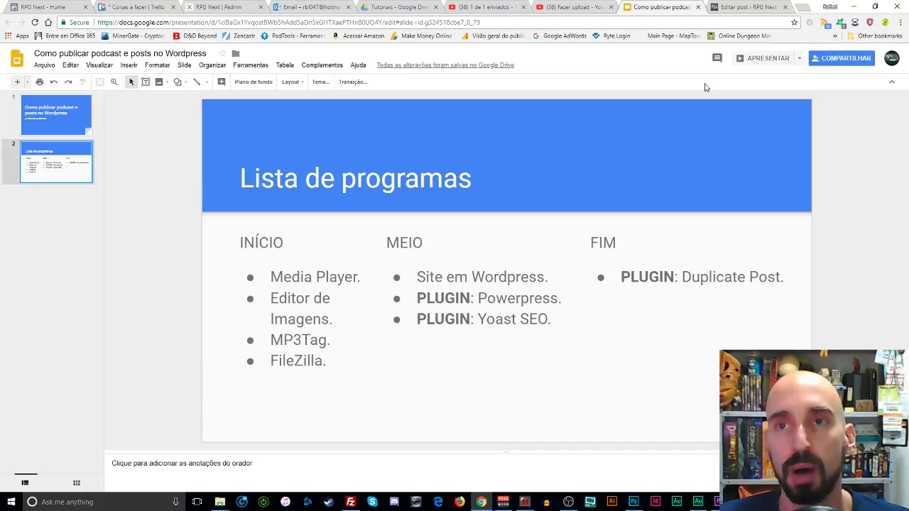
left_click(739, 7)
scroll(402, 280, "down", 2)
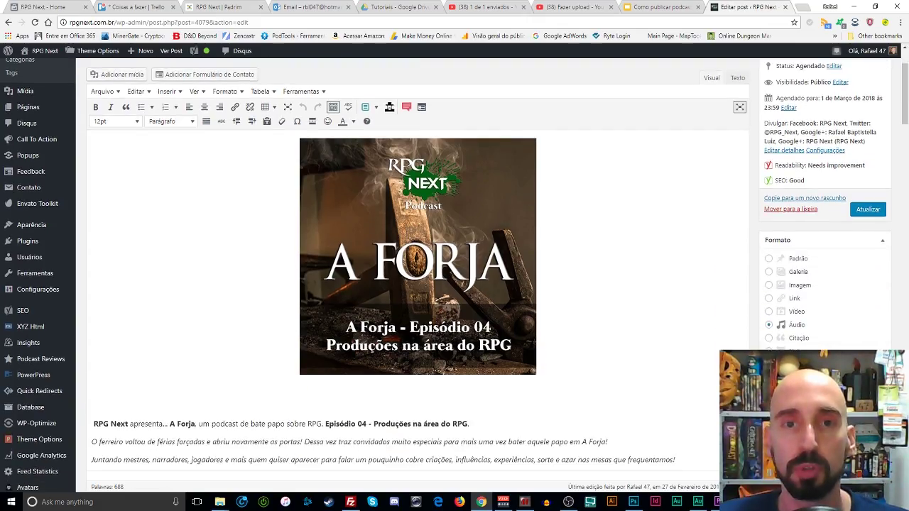
scroll(401, 256, "up", 1)
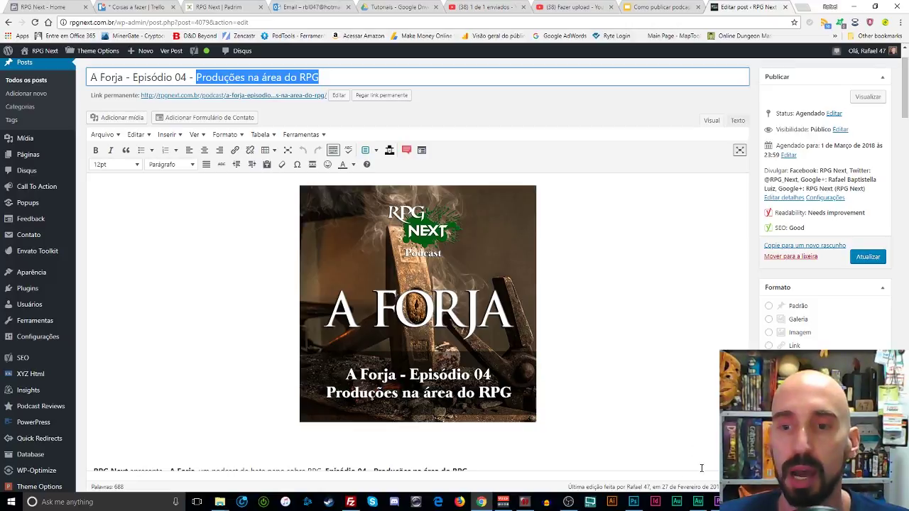
- Switch to Photoshop, compare A_Forja_Wallpaper.jpg with the wide episode cover, and show the cover's Quadrado layer
left_click(634, 502)
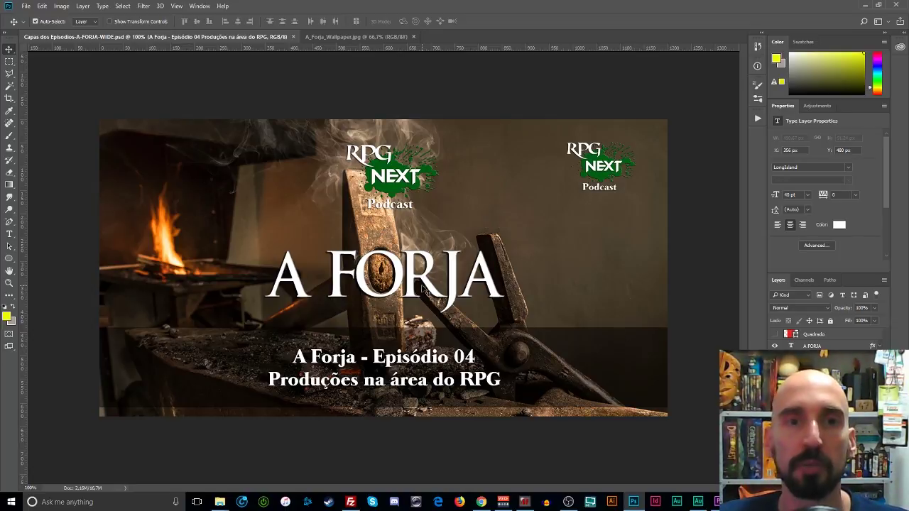
left_click(355, 37)
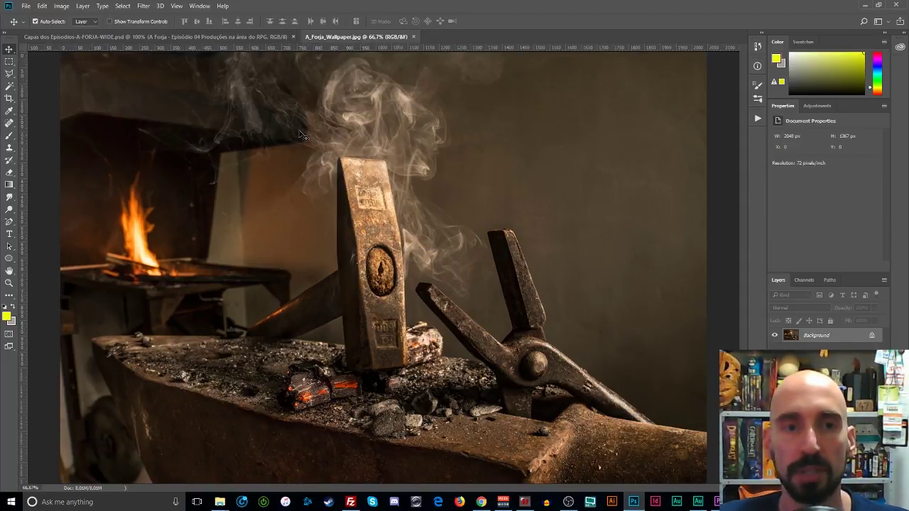
left_click(229, 39)
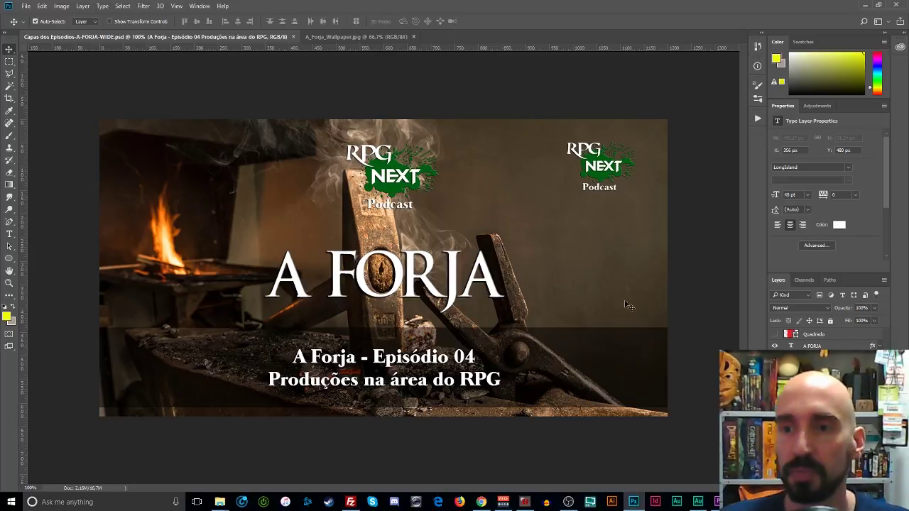
left_click(775, 334)
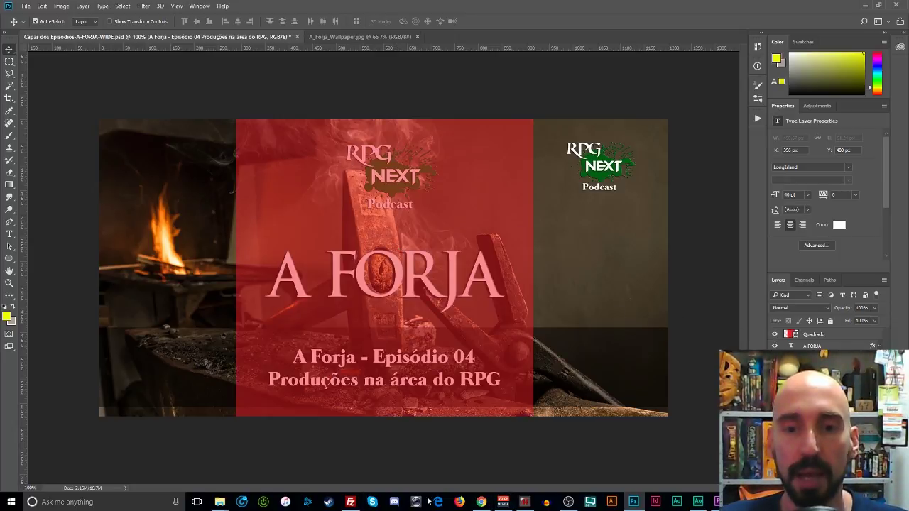
- Check the embedded square cover of the A Forja episode 04 MP3 in Mp3tag, and close Mp3tag and the episodes folder
mouse_move(220, 502)
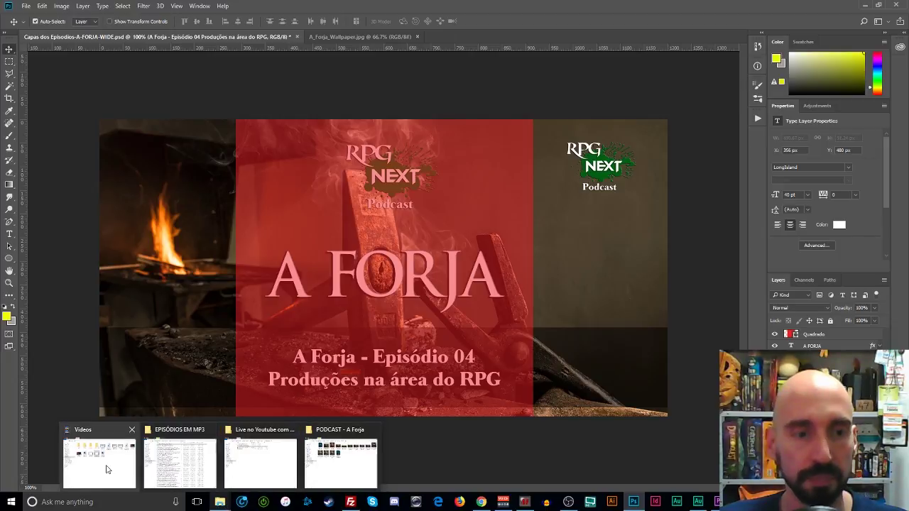
left_click(165, 468)
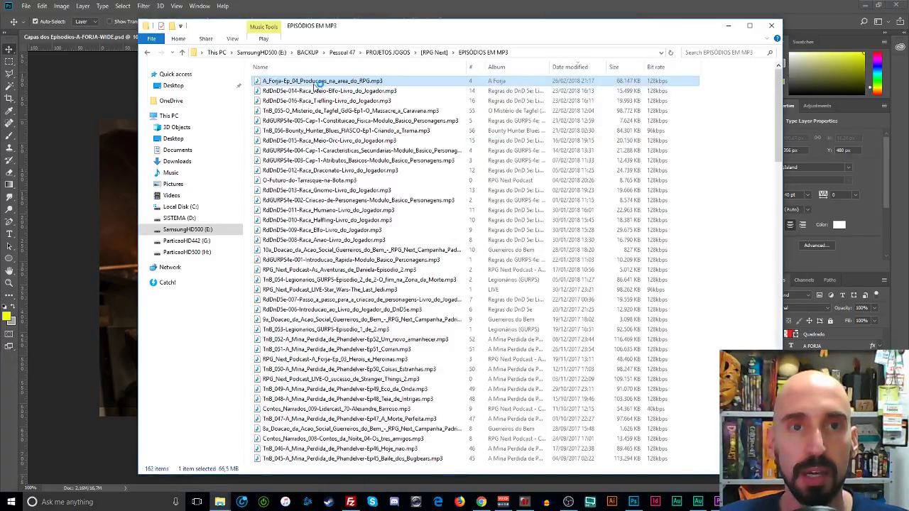
right_click(313, 84)
left_click(342, 187)
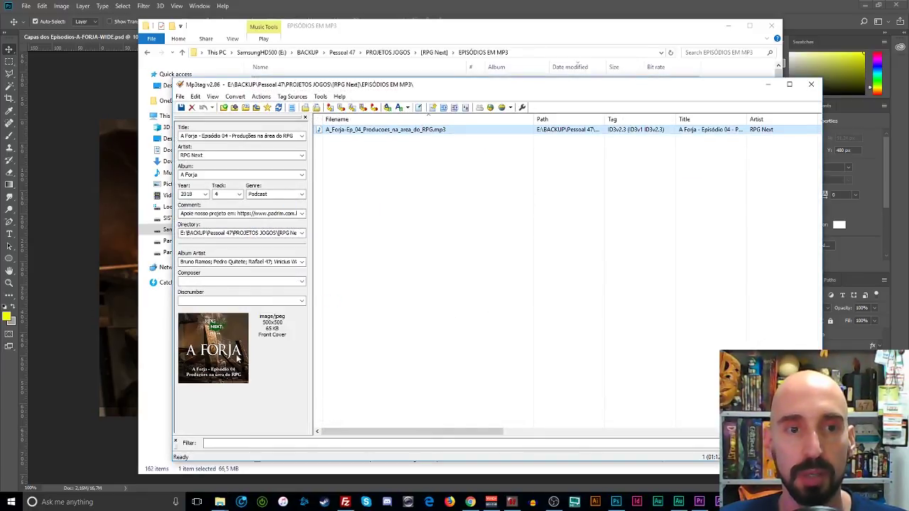
left_click(810, 87)
left_click(771, 26)
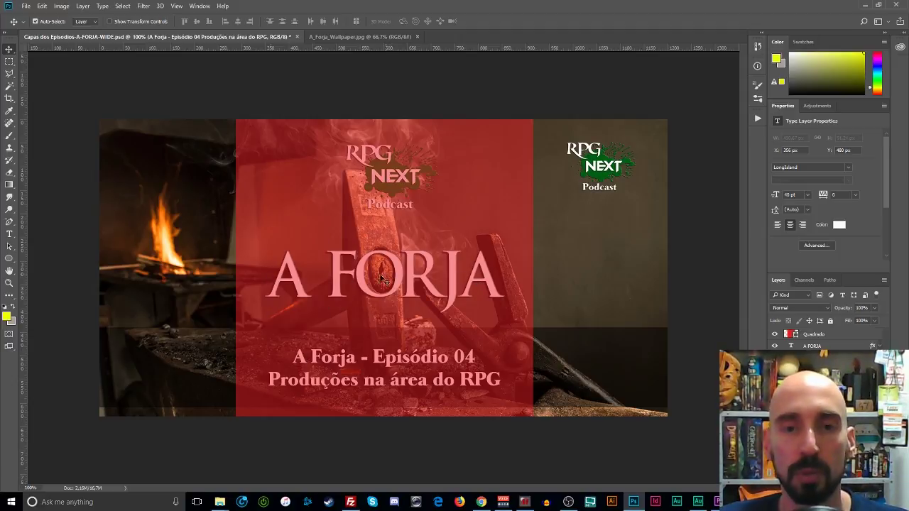
- Compare the wide cover with and without the Quadrado layer, leaving that layer hidden
left_click(775, 334)
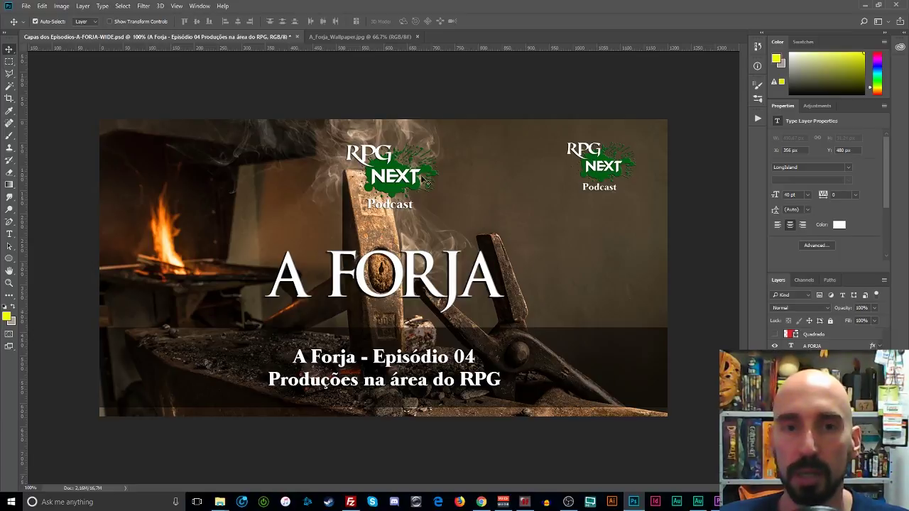
left_click(775, 335)
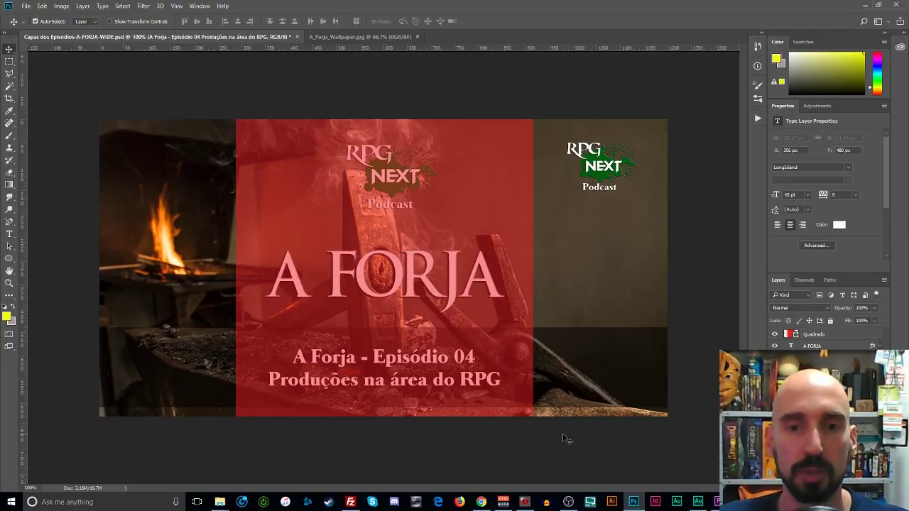
left_click(774, 335)
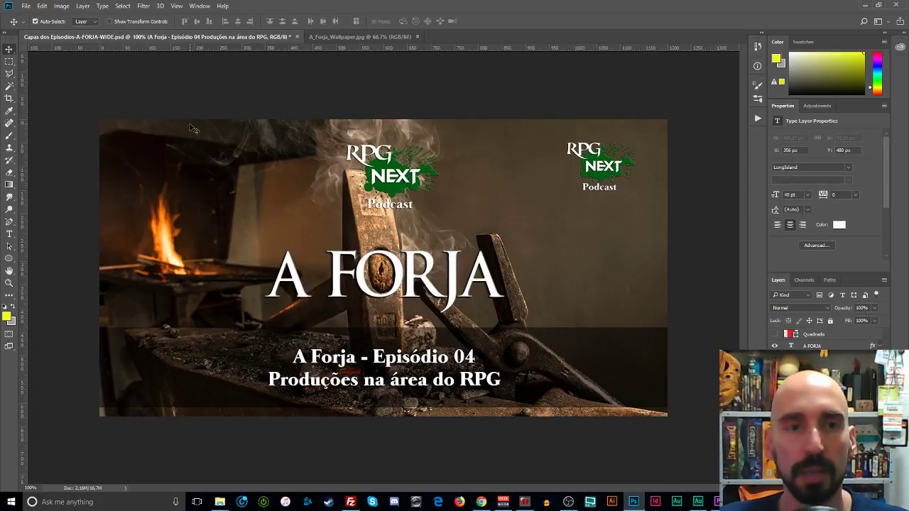
- Crop the wide episode cover to a square by setting the canvas size to 628 × 628 pixels around the centre
left_click(62, 6)
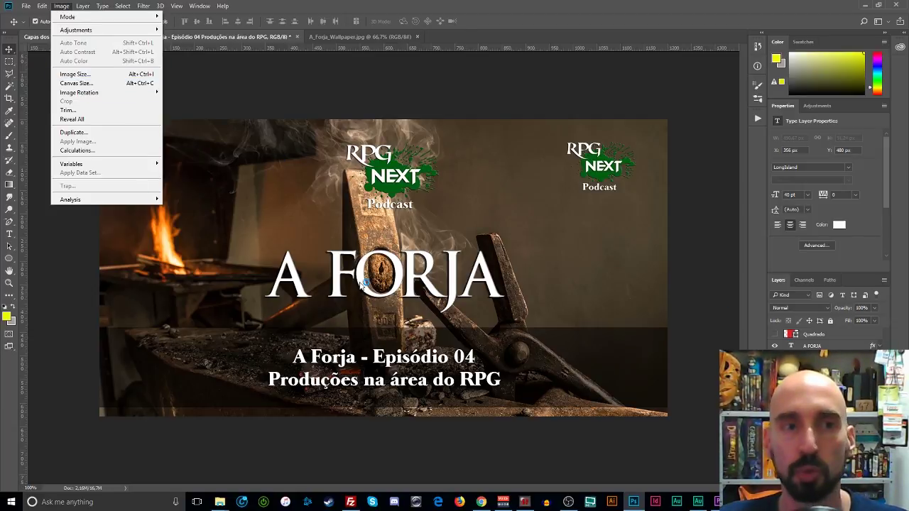
mouse_move(82, 94)
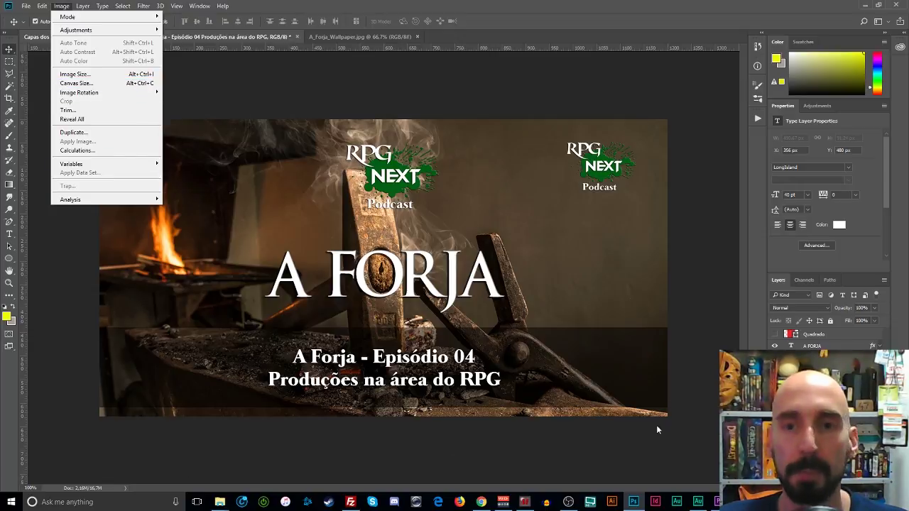
left_click(76, 83)
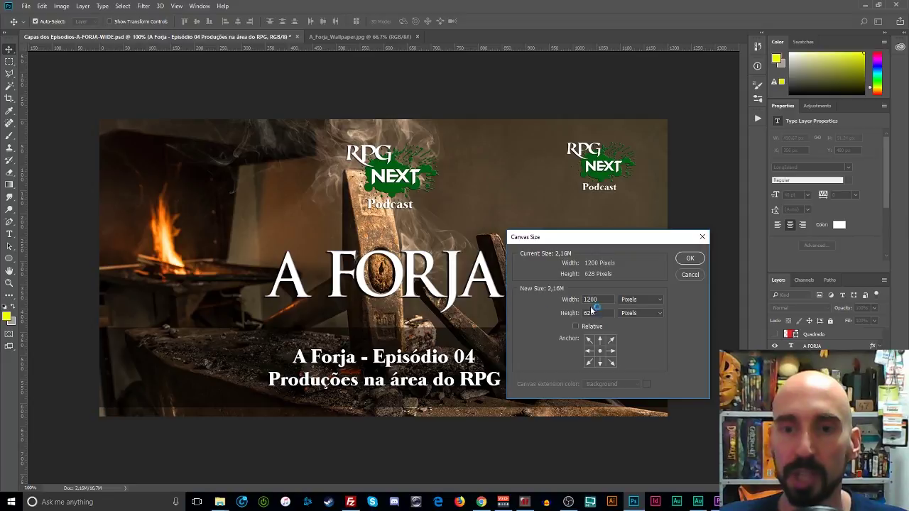
left_click_drag(587, 240, 462, 97)
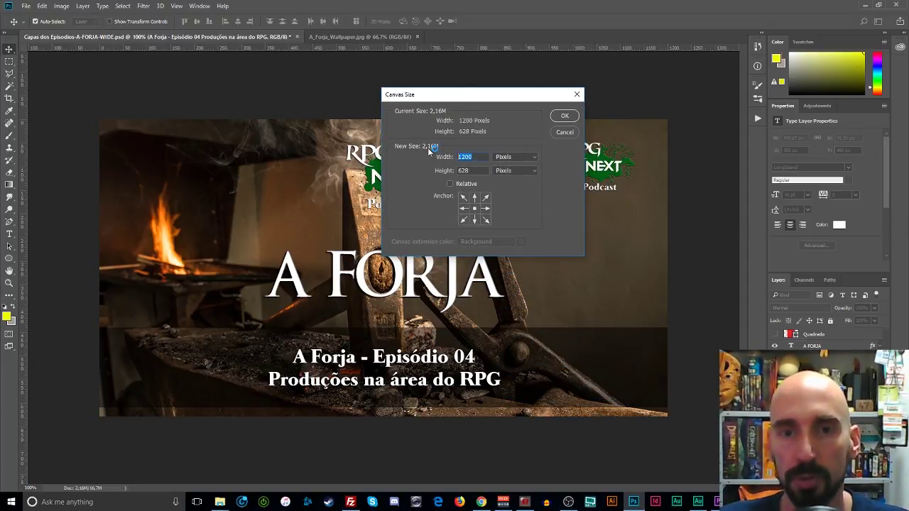
key("Tab")
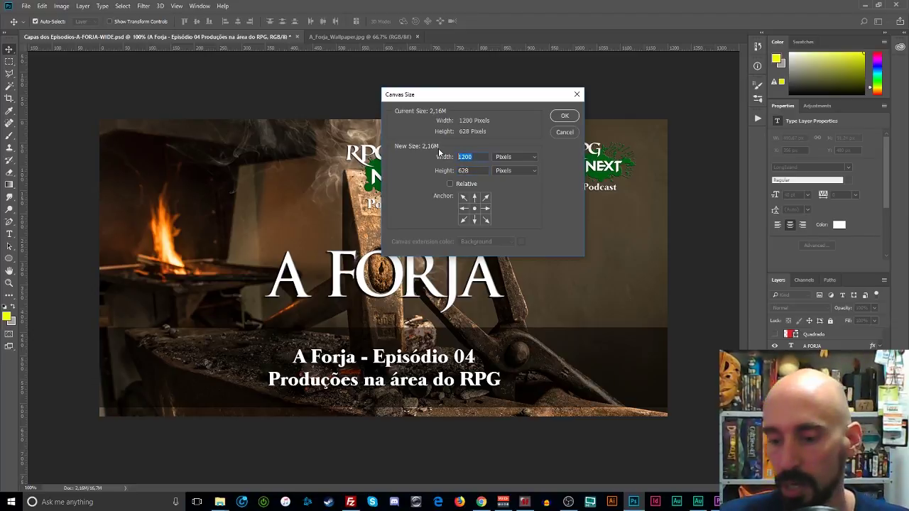
type("628")
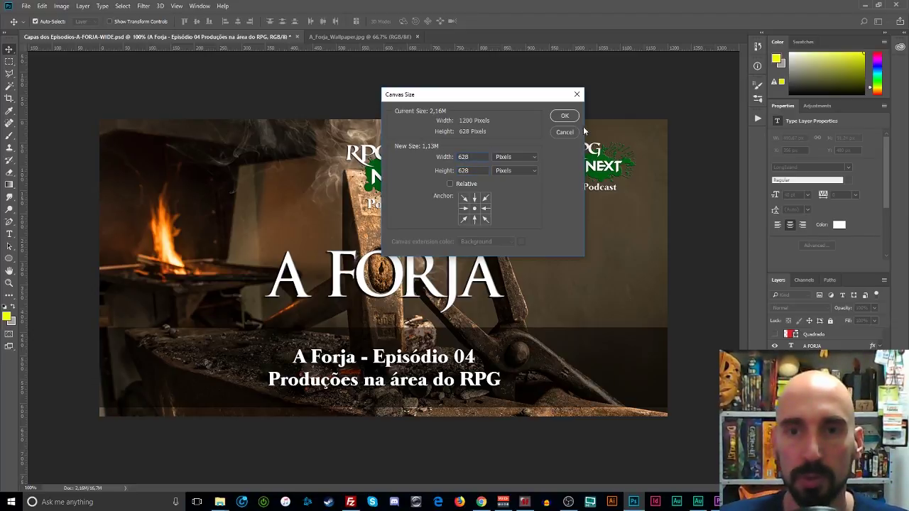
left_click(564, 116)
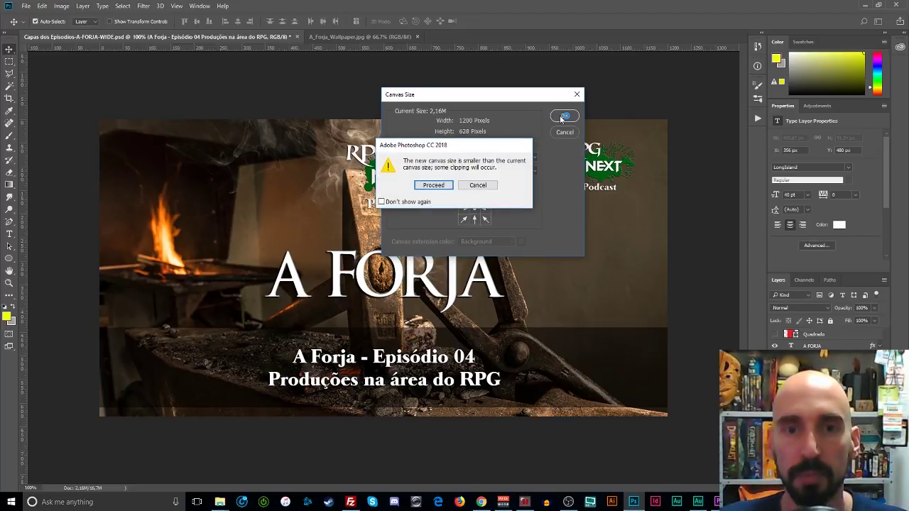
left_click(433, 186)
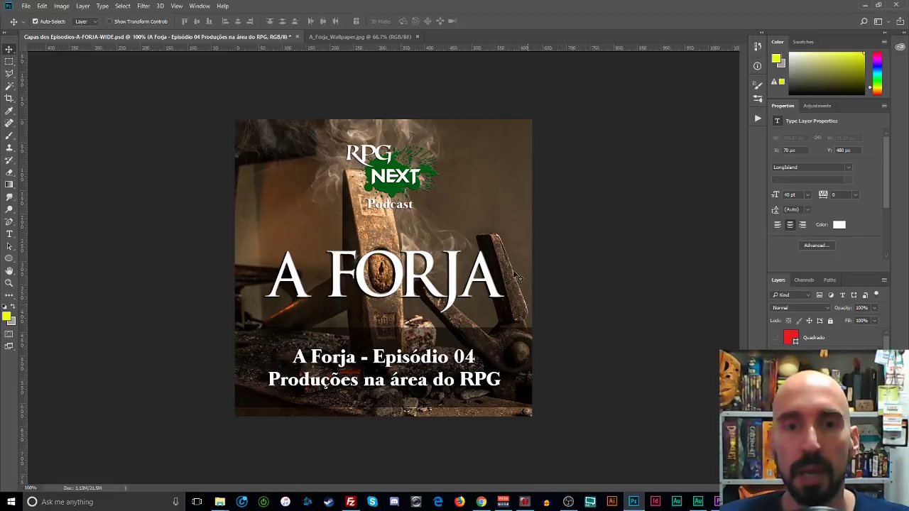
- Resize the square cover image to 500 pixels wide with its proportions linked
left_click(61, 6)
left_click(83, 74)
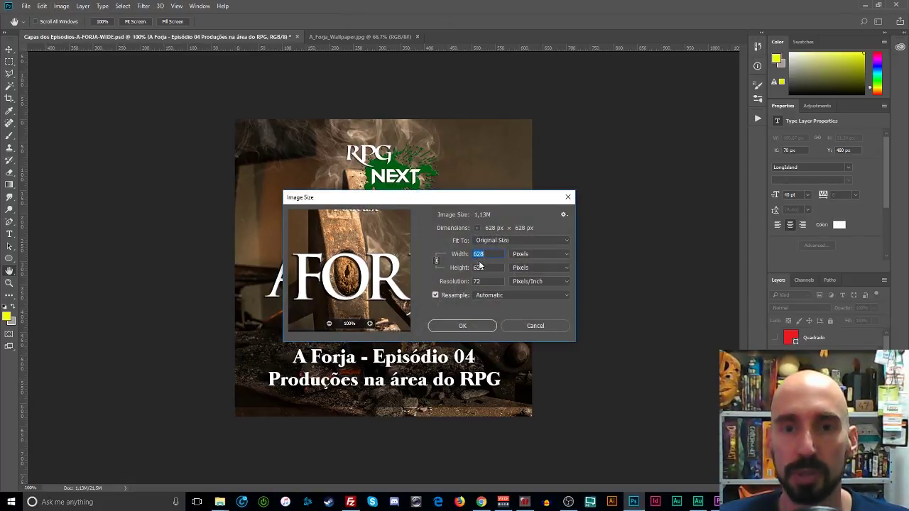
type("50")
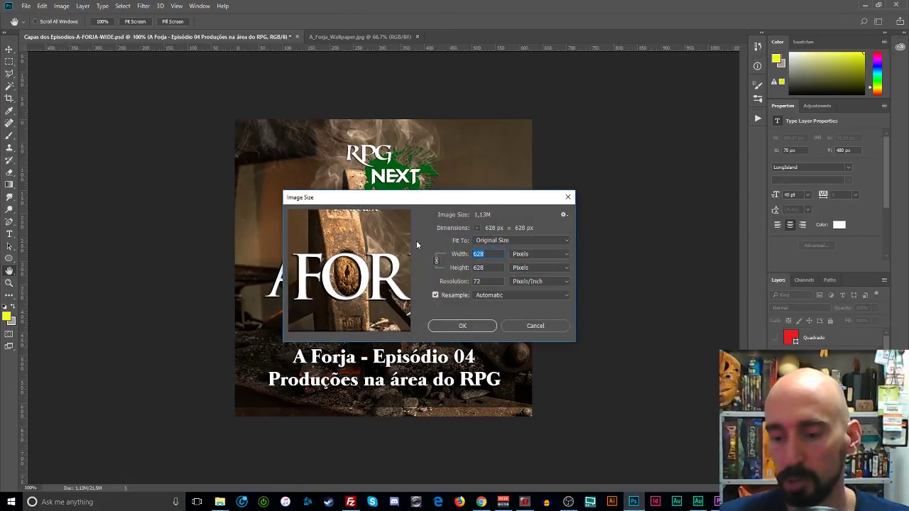
type("0")
key("Return")
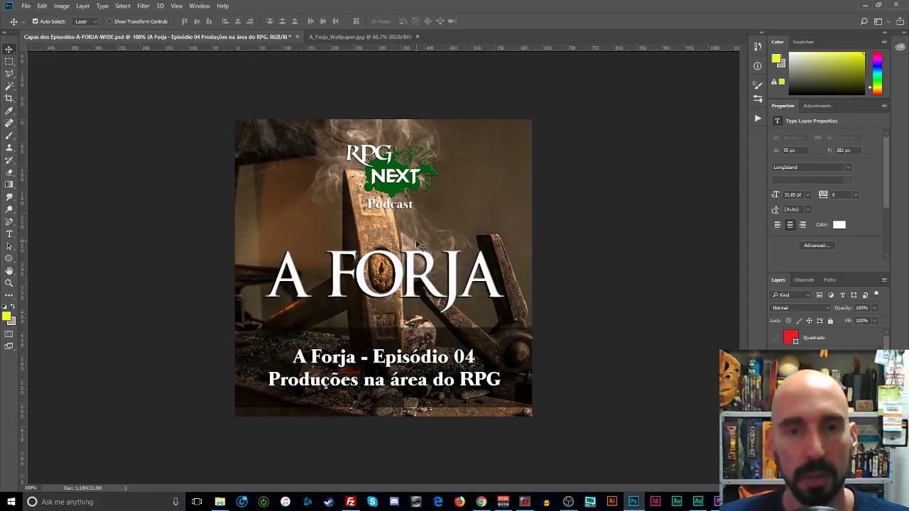
- Go through the Save for Web settings for the square cover, using JPEG format and High quality, and cancel the export
left_click(26, 7)
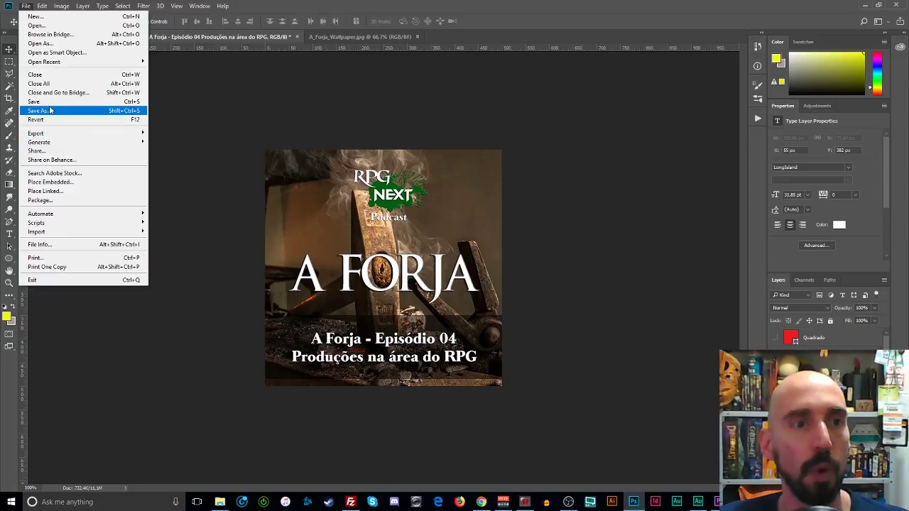
mouse_move(41, 65)
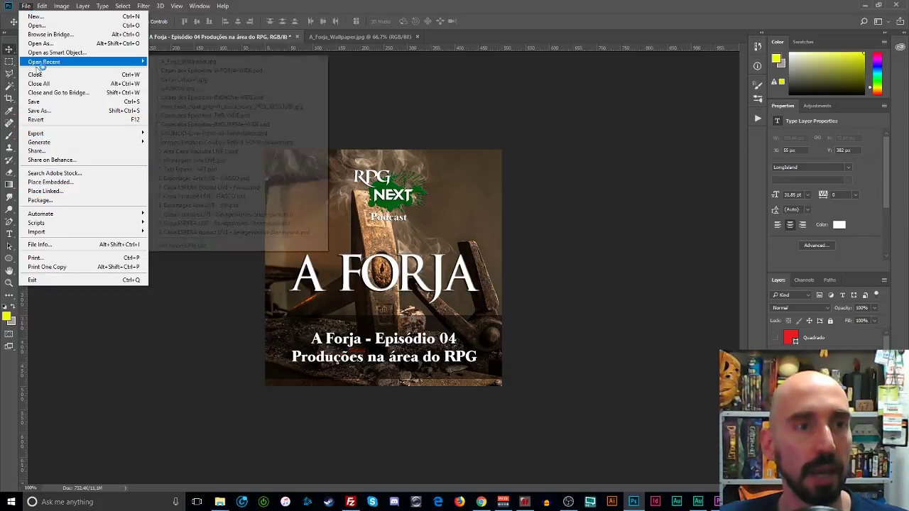
mouse_move(52, 135)
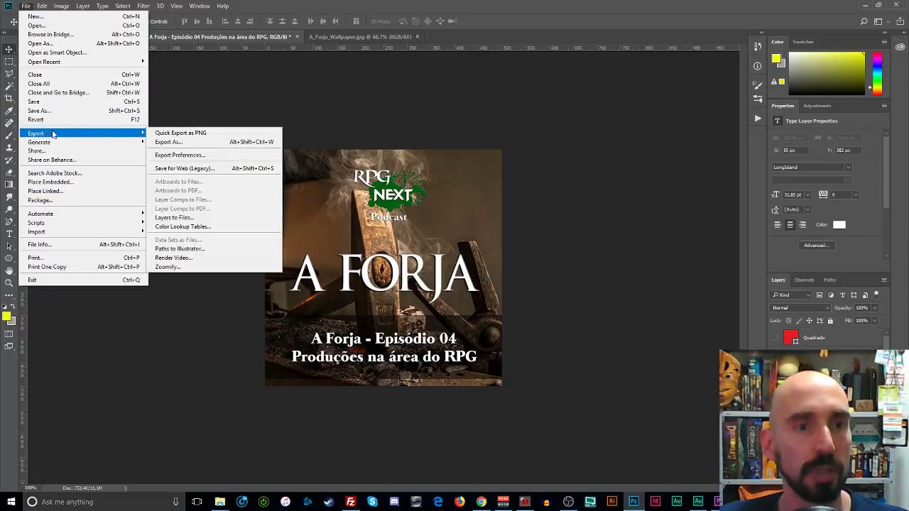
left_click(186, 169)
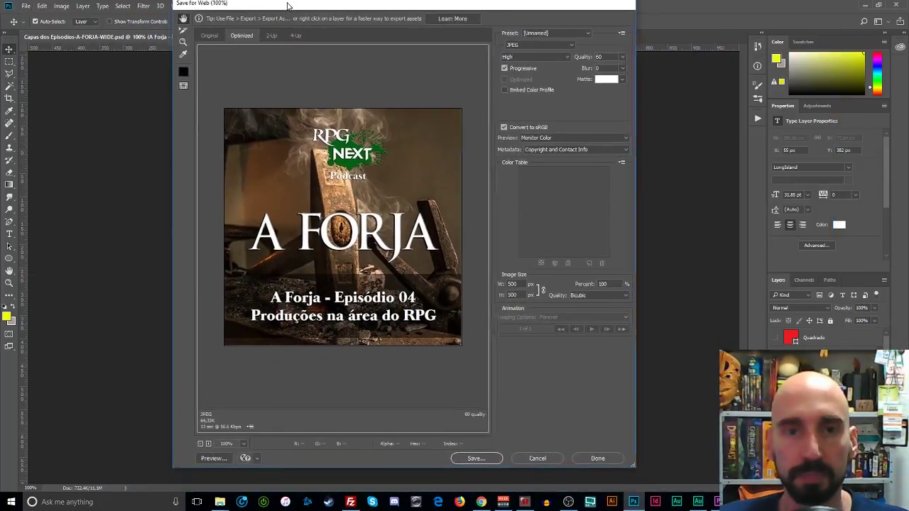
left_click_drag(285, 0, 288, 7)
left_click(530, 49)
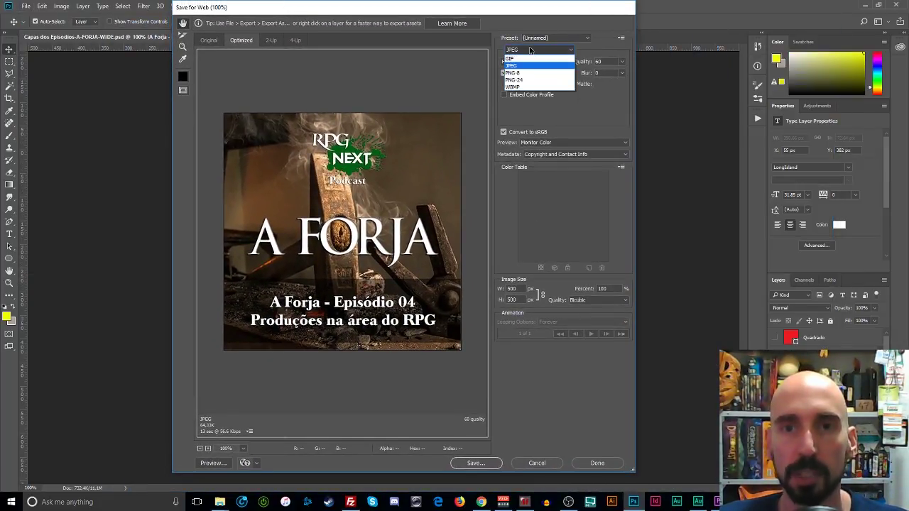
left_click(530, 51)
left_click(516, 63)
left_click(516, 62)
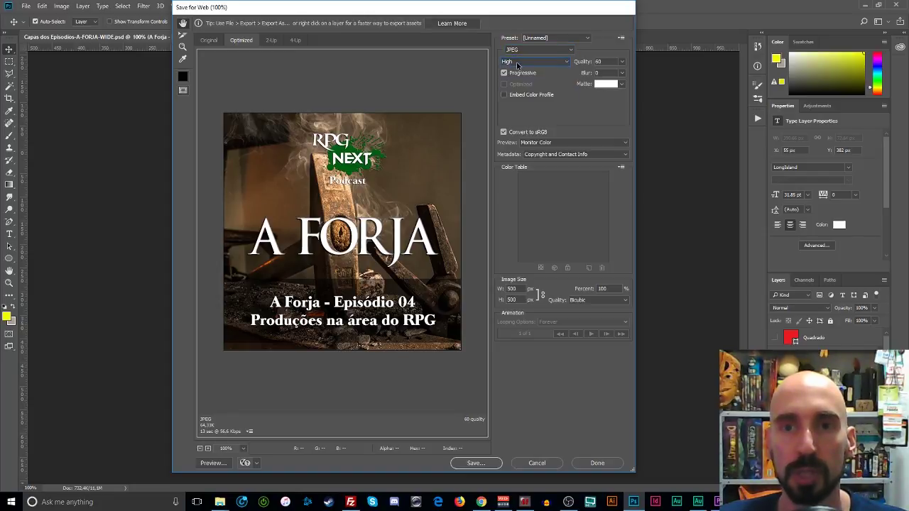
left_click(544, 467)
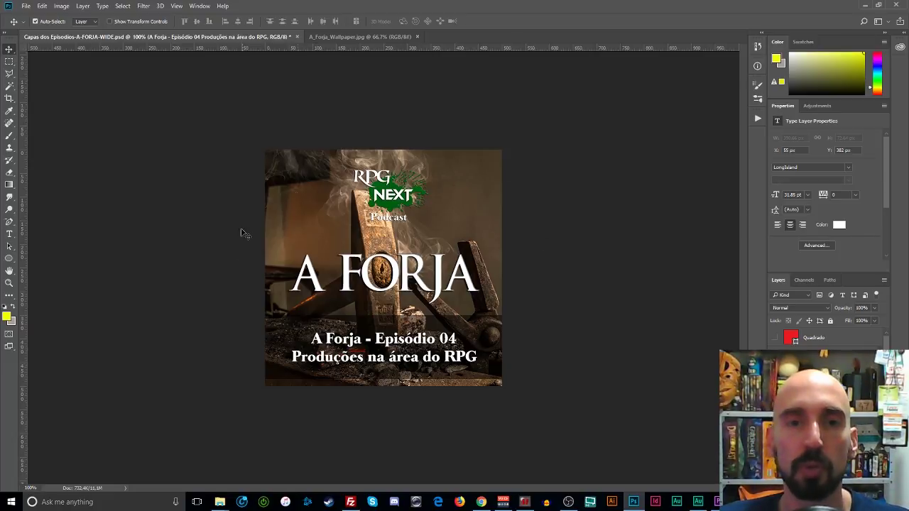
- Revert the cover to its Open state in the document history, undoing the image resize and the square canvas crop
left_click(757, 47)
left_click(695, 81)
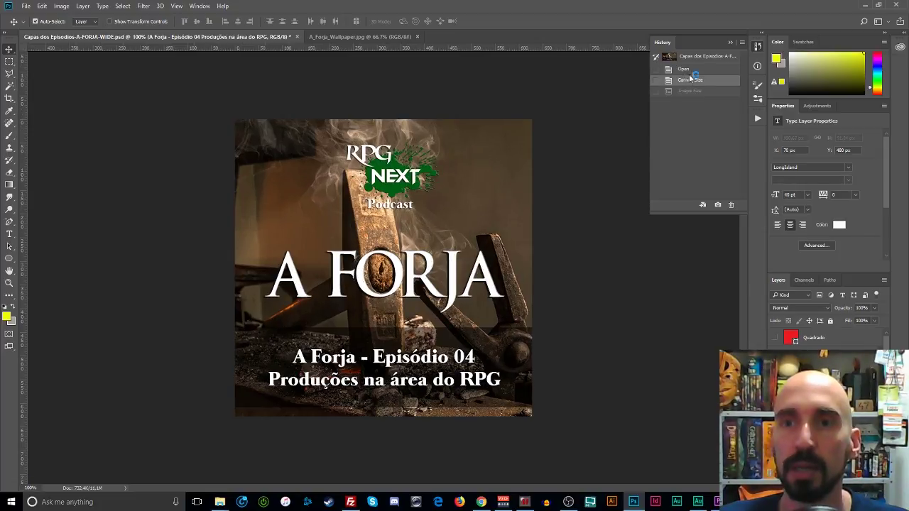
left_click(758, 47)
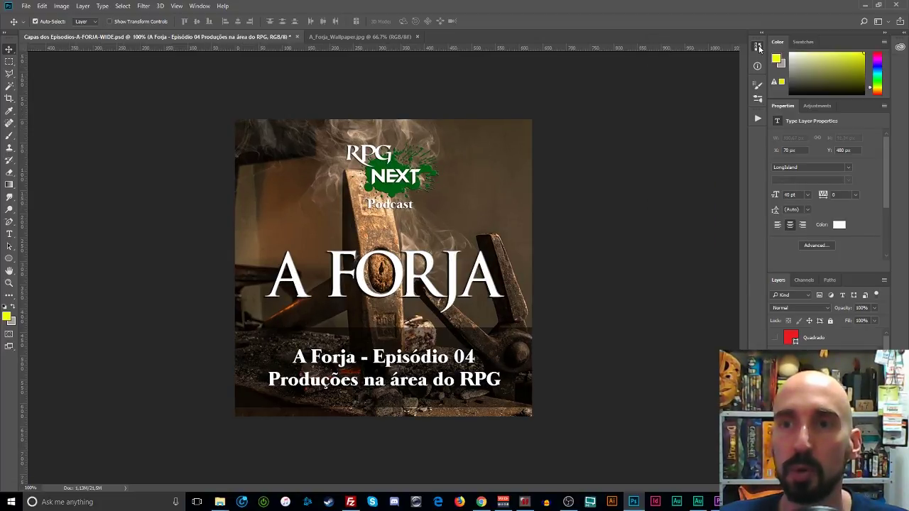
left_click(758, 47)
left_click(758, 46)
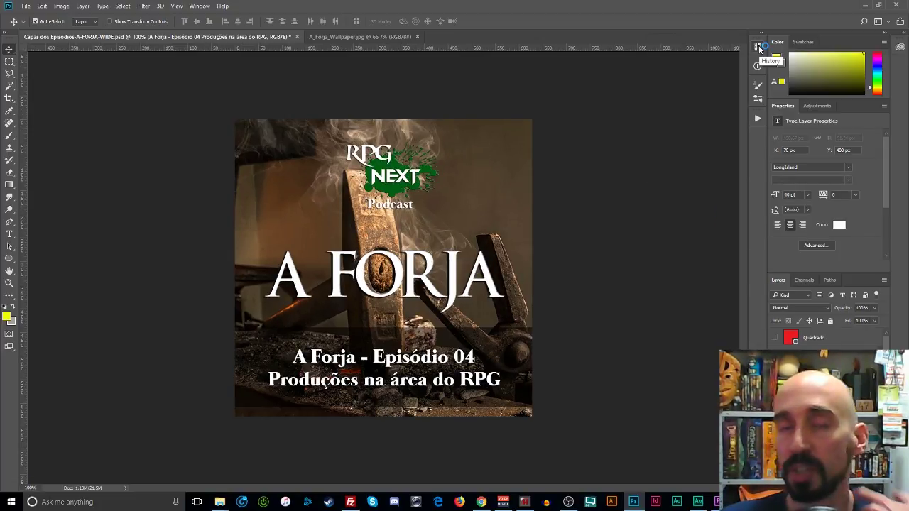
left_click(758, 47)
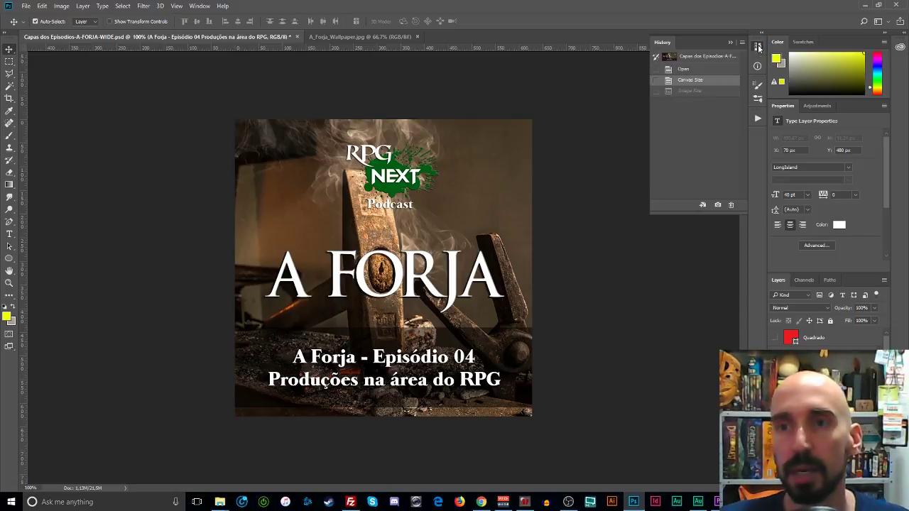
left_click(758, 47)
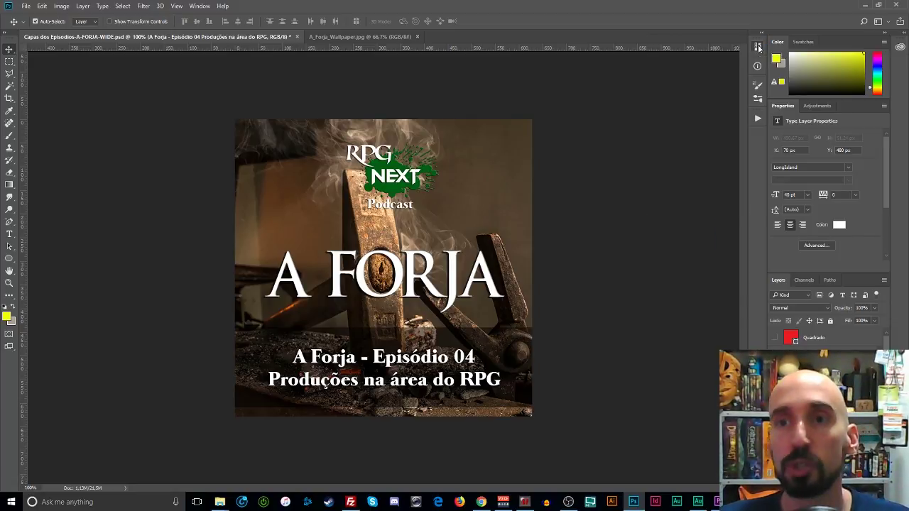
left_click(178, 6)
mouse_move(199, 6)
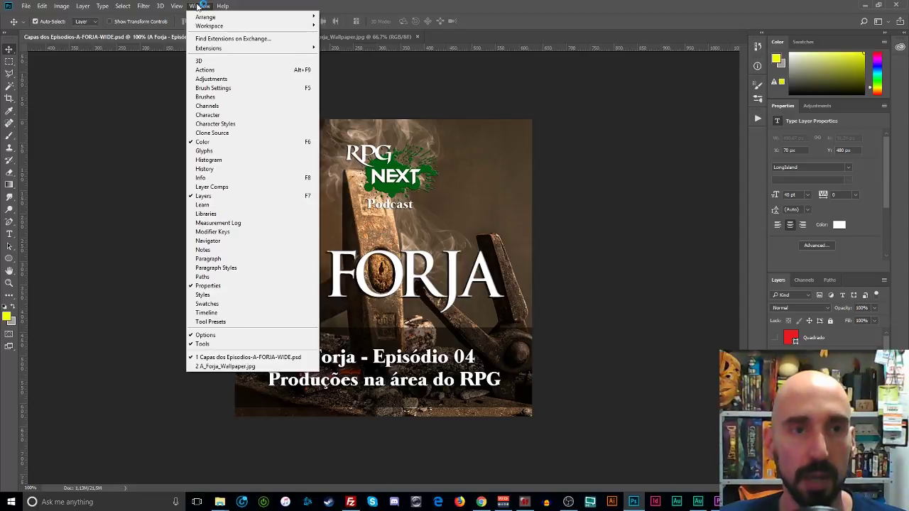
left_click(207, 169)
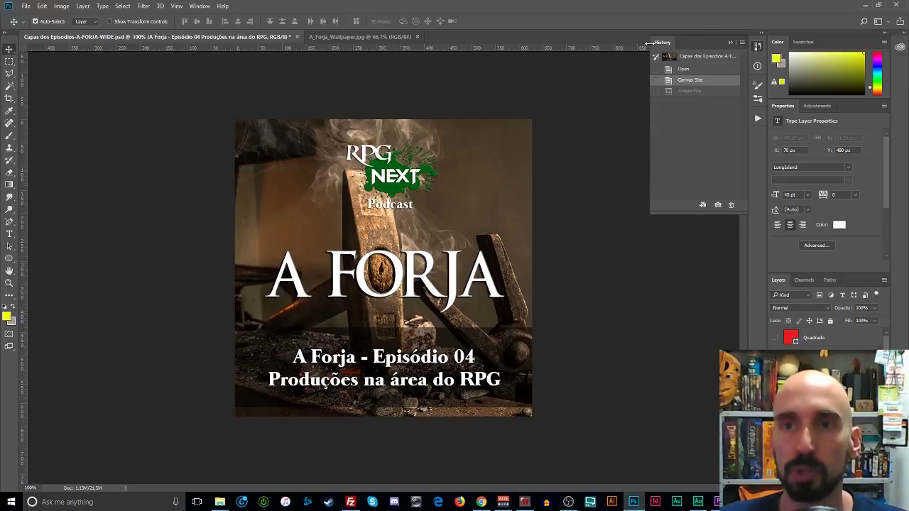
left_click(686, 69)
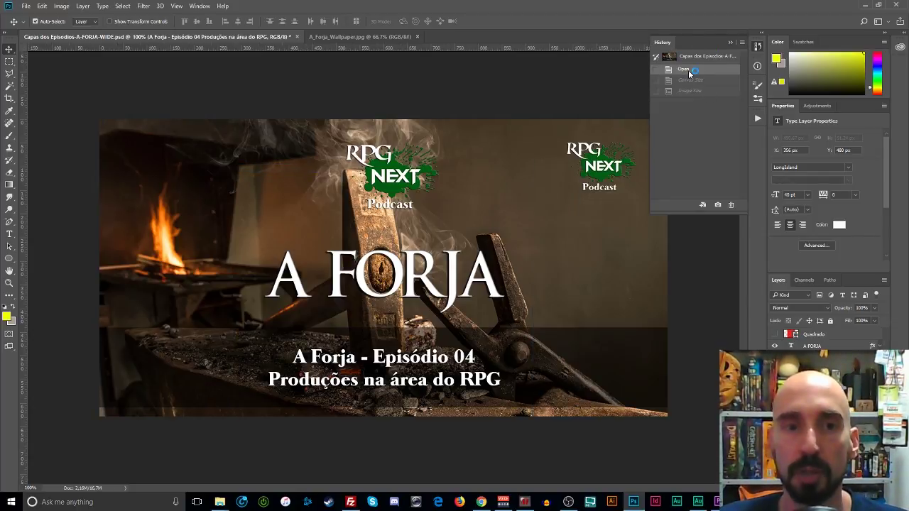
left_click(730, 42)
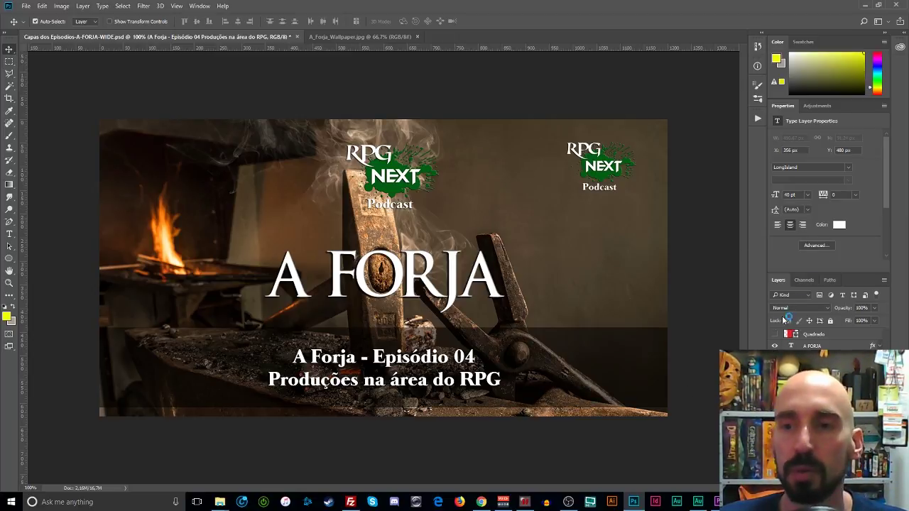
- Switch the visible layers to the wide layout with the large A FORJA title, the longer RPG Next Podcast episode text and only the corner logo
left_click(775, 346)
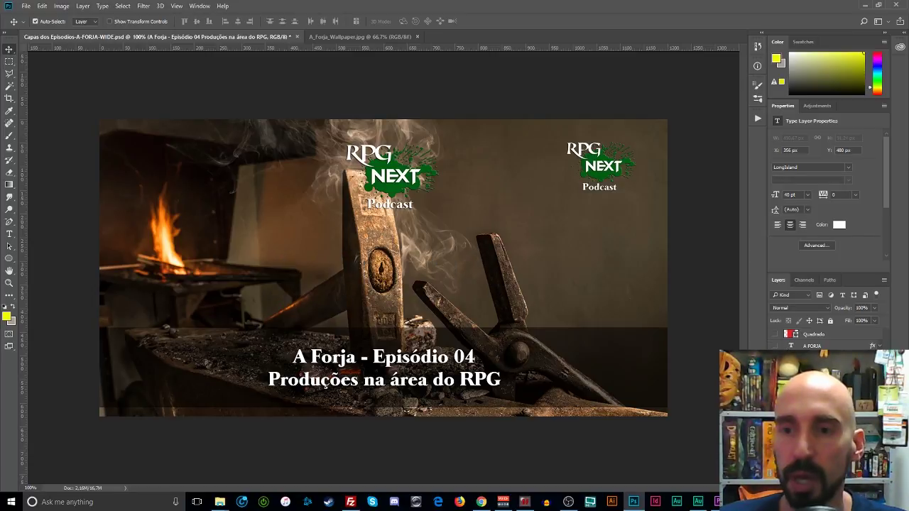
left_click(775, 346)
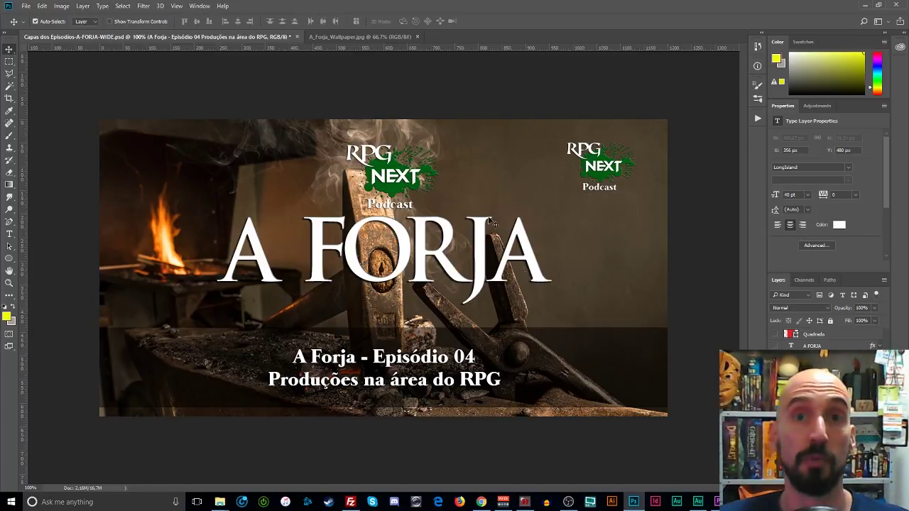
left_click(775, 370)
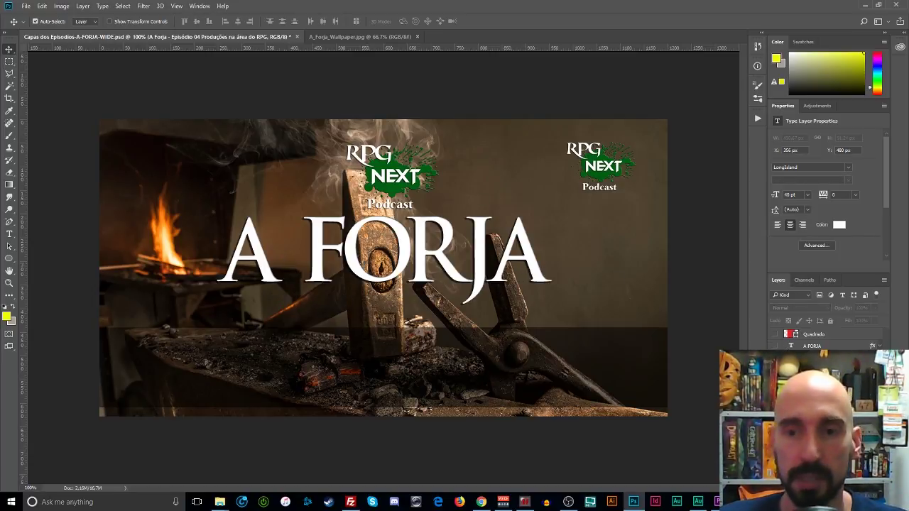
key("ctrl+z")
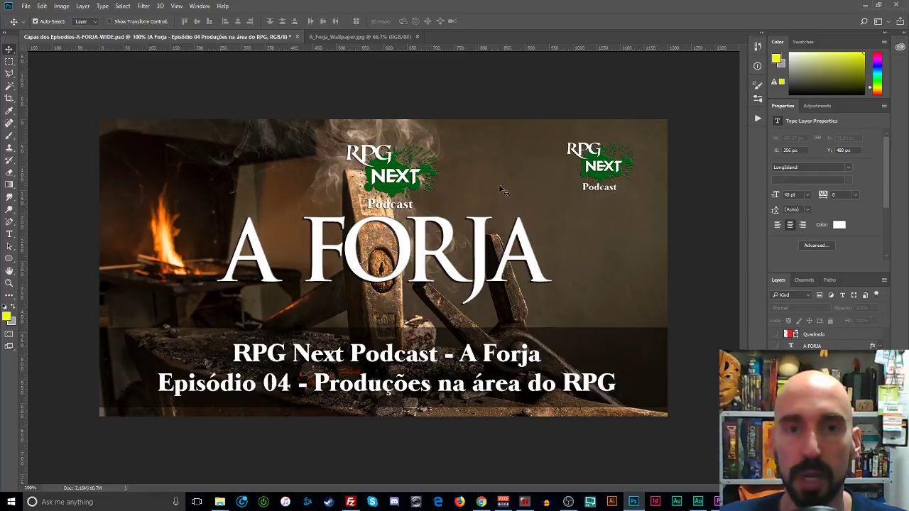
left_click(392, 192)
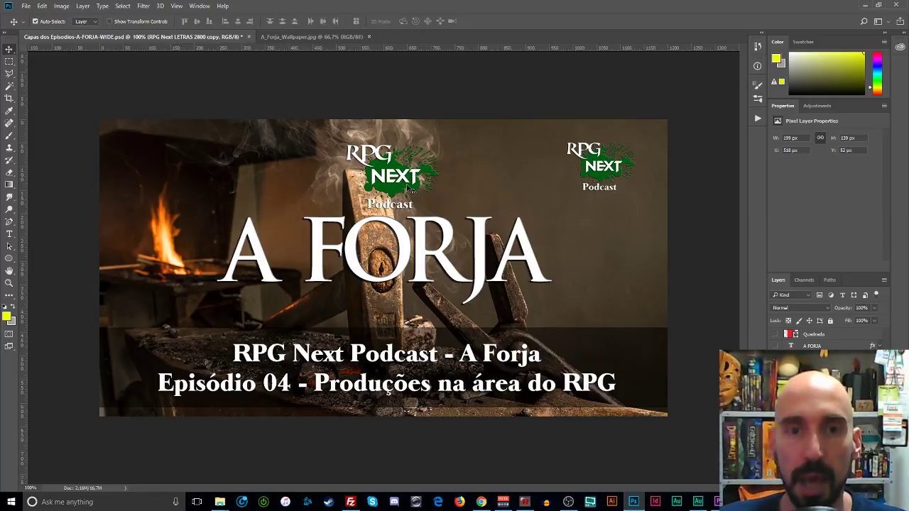
left_click_drag(394, 178, 595, 174)
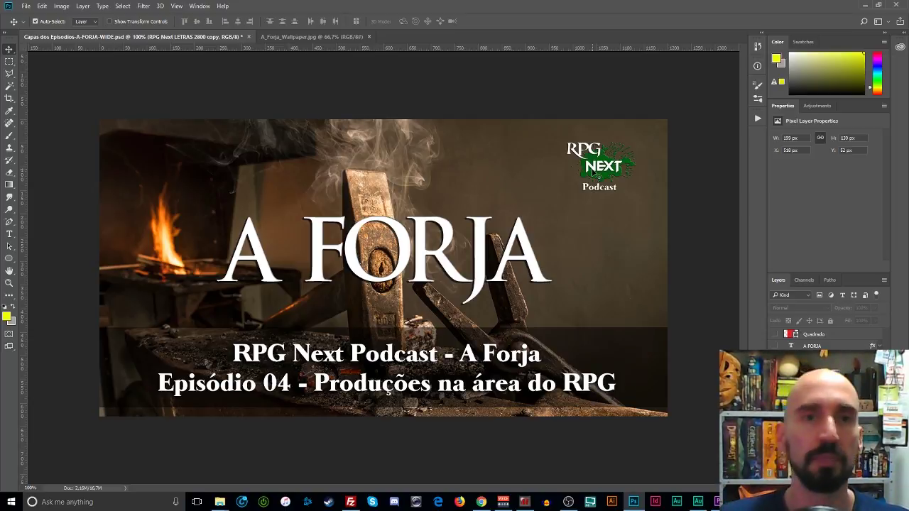
- Go through the Save for Web settings for the wide cover and cancel the export
left_click(27, 7)
mouse_move(60, 135)
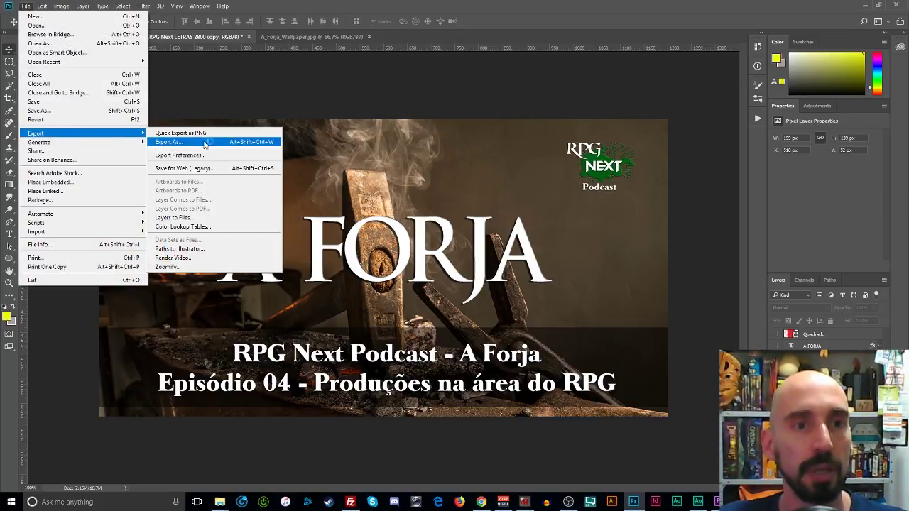
left_click(174, 168)
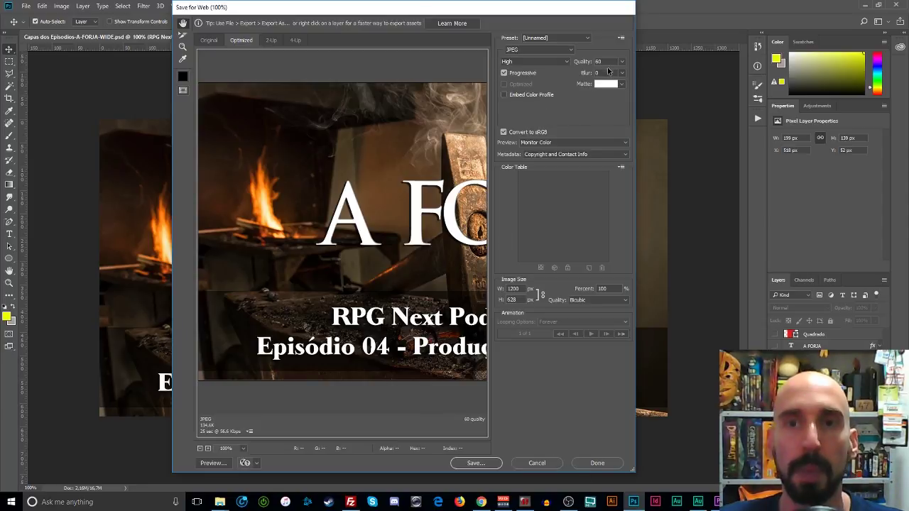
left_click(534, 463)
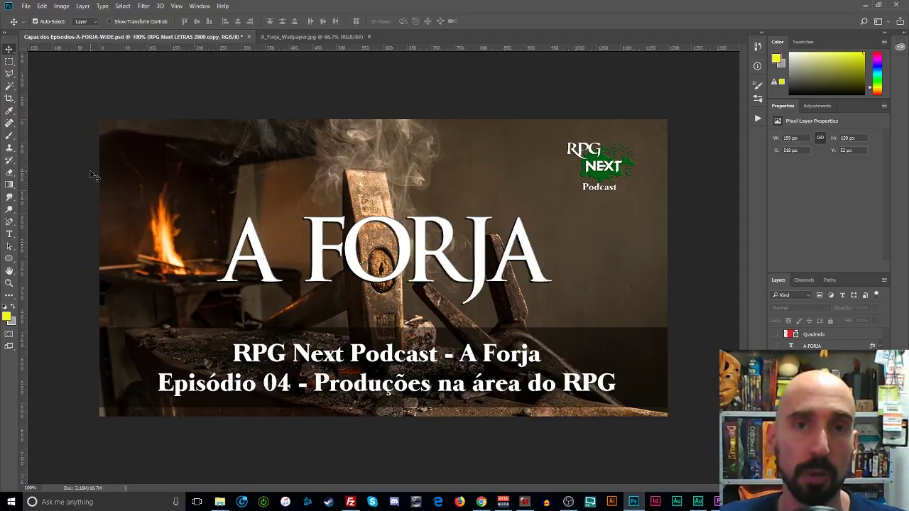
- Check the wide cover's pixel width and height in the Image Size settings and cancel without resizing
left_click(61, 7)
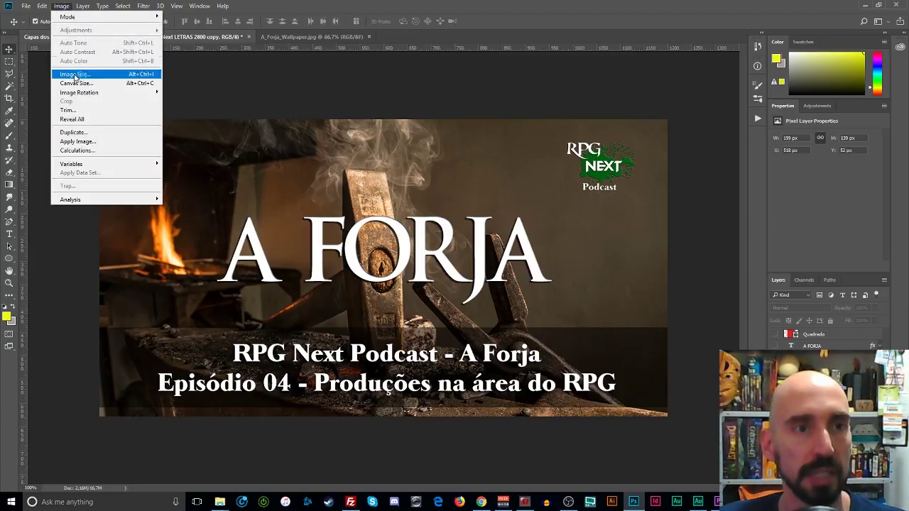
left_click(71, 75)
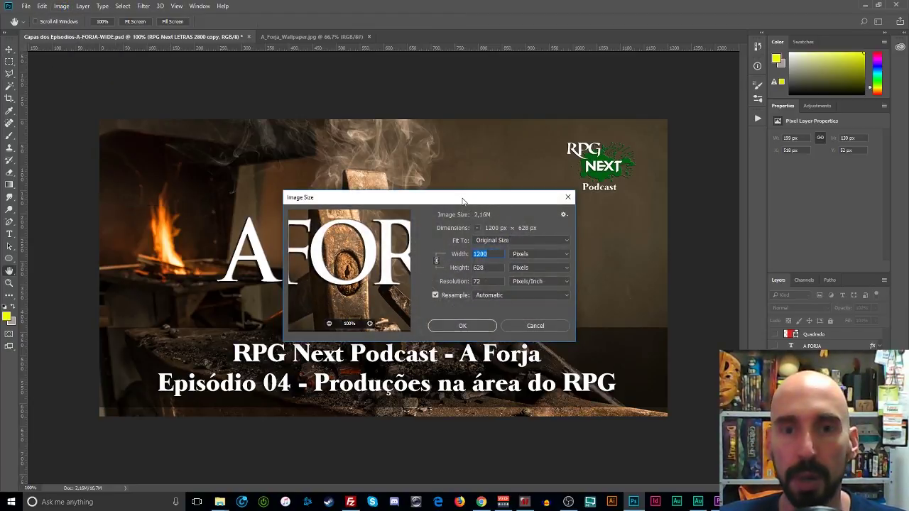
left_click_drag(462, 202, 456, 72)
left_click(486, 124)
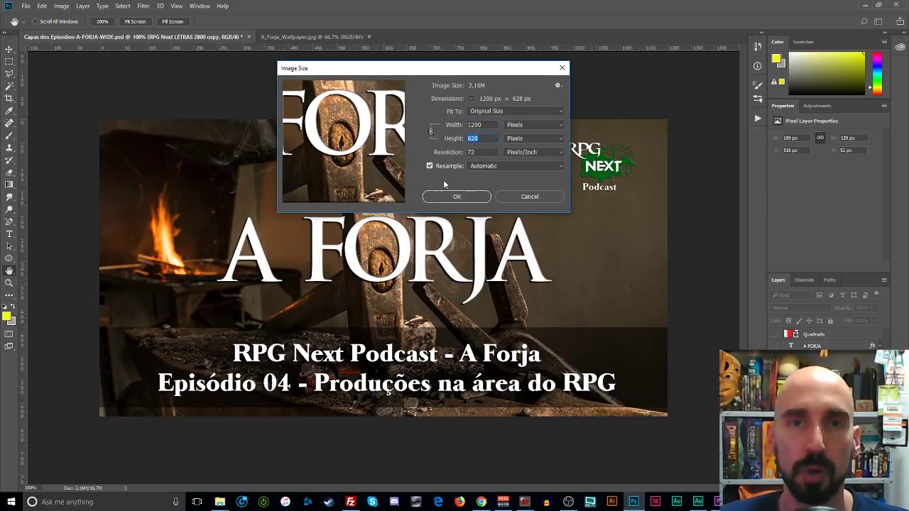
left_click(534, 197)
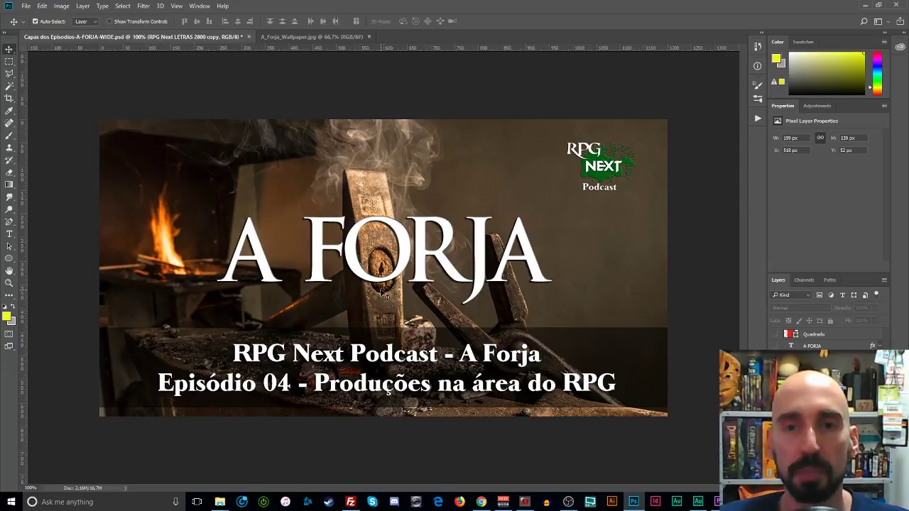
- Show the A_Forja_Wallpaper.jpg source image, and switch to the title area of the WordPress post editor in Chrome
left_click(314, 37)
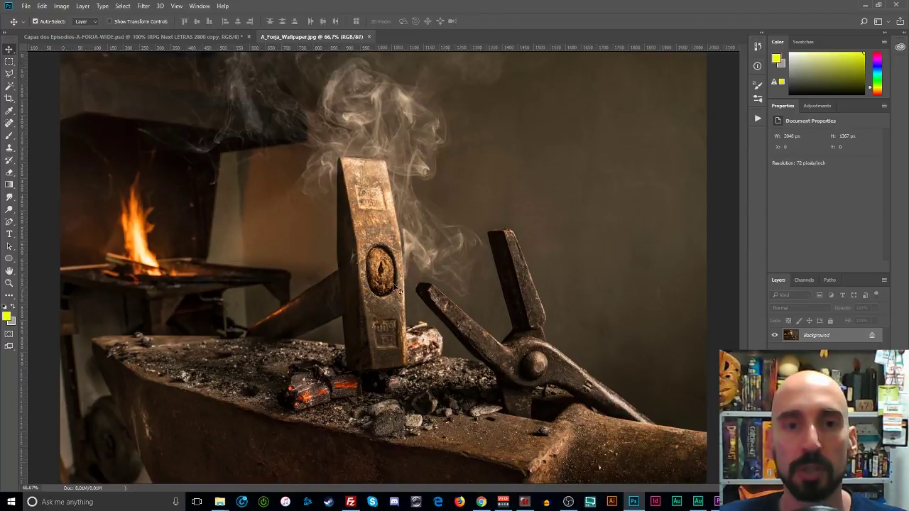
left_click(867, 6)
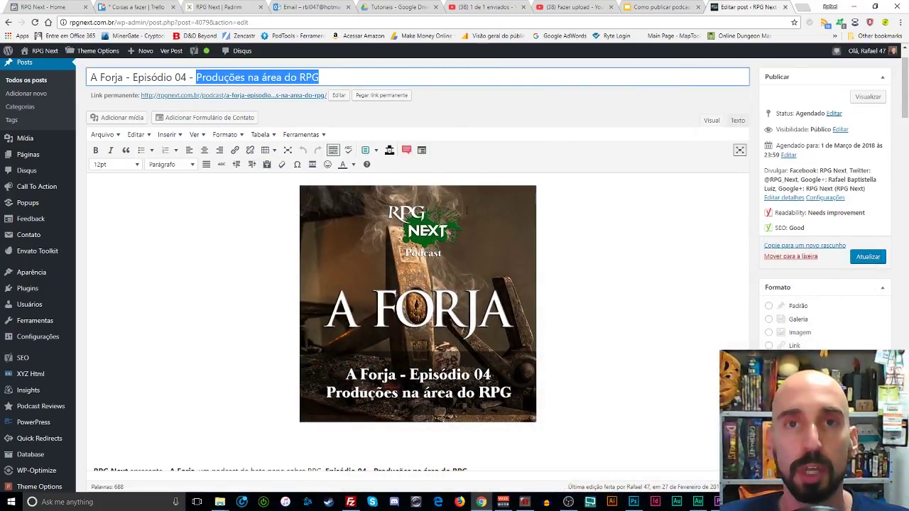
left_click(327, 74)
scroll(223, 87, "up", 1)
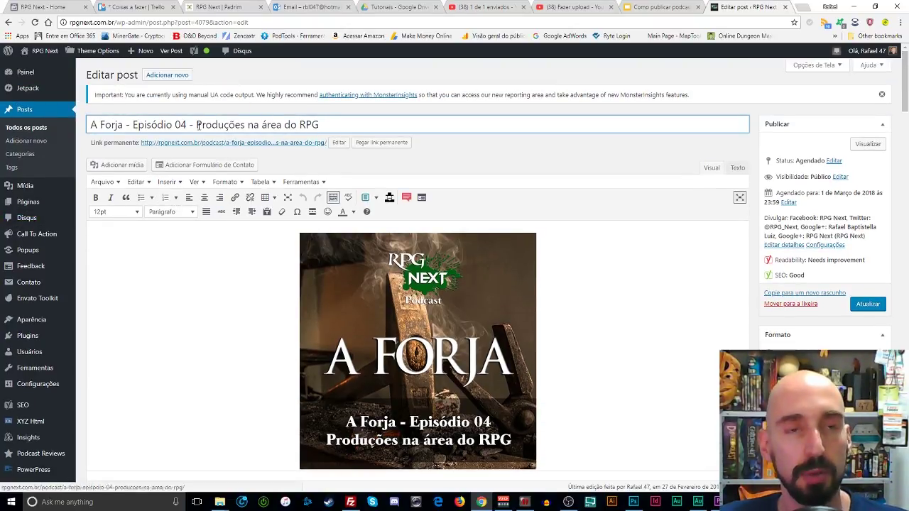
- Compare the post's permalink with its title, highlighting each in turn
left_click(93, 143)
left_click_drag(93, 142, 344, 162)
left_click(314, 162)
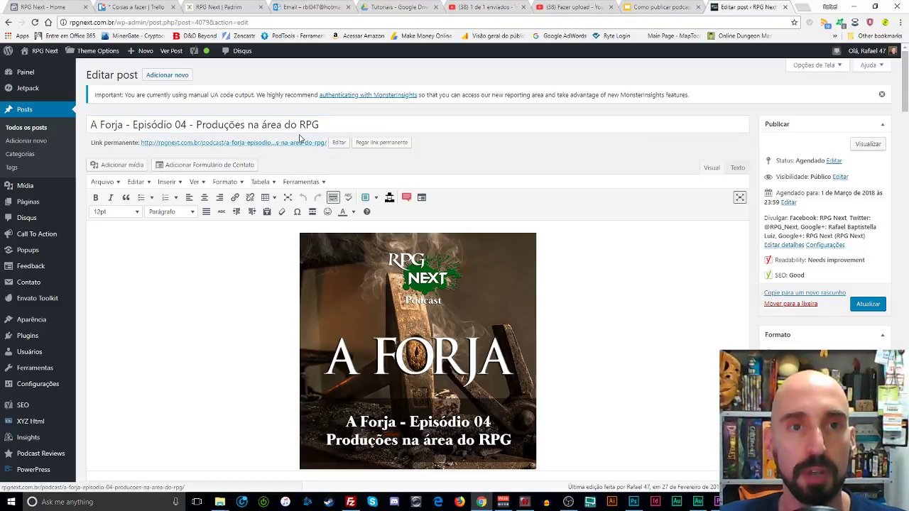
left_click(337, 124)
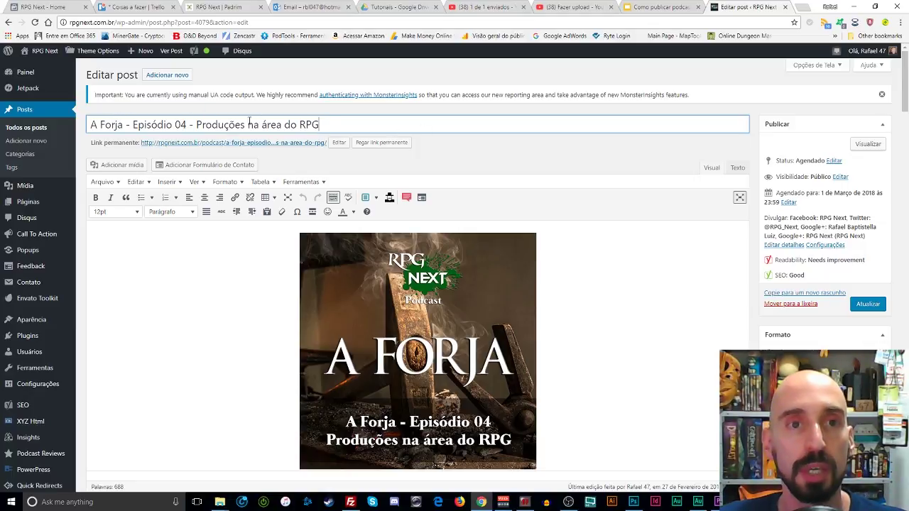
left_click_drag(90, 124, 336, 125)
left_click(316, 163)
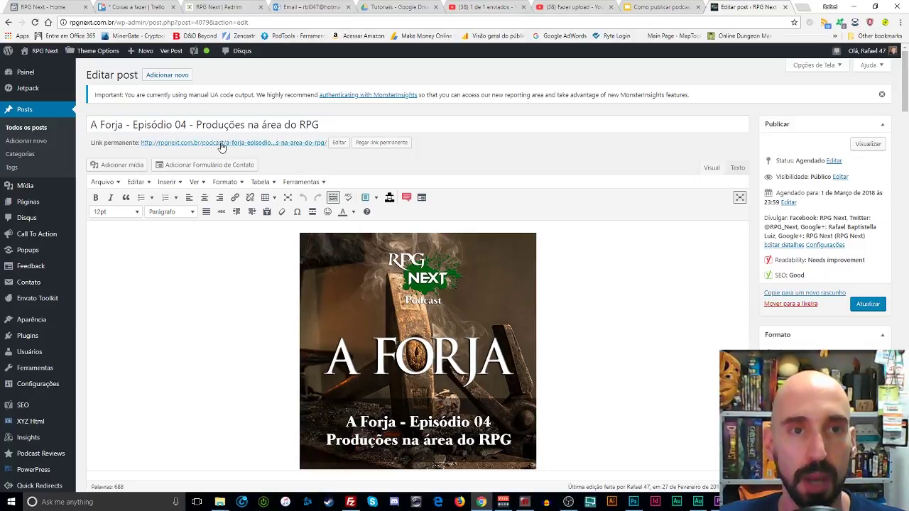
- Open the post's permalink slug for editing and examine its full wording
left_click(339, 143)
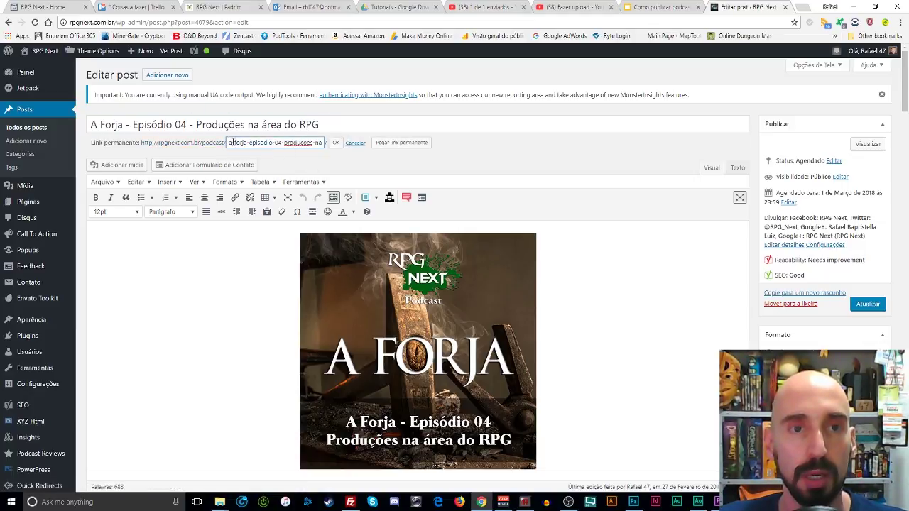
left_click_drag(228, 143, 347, 147)
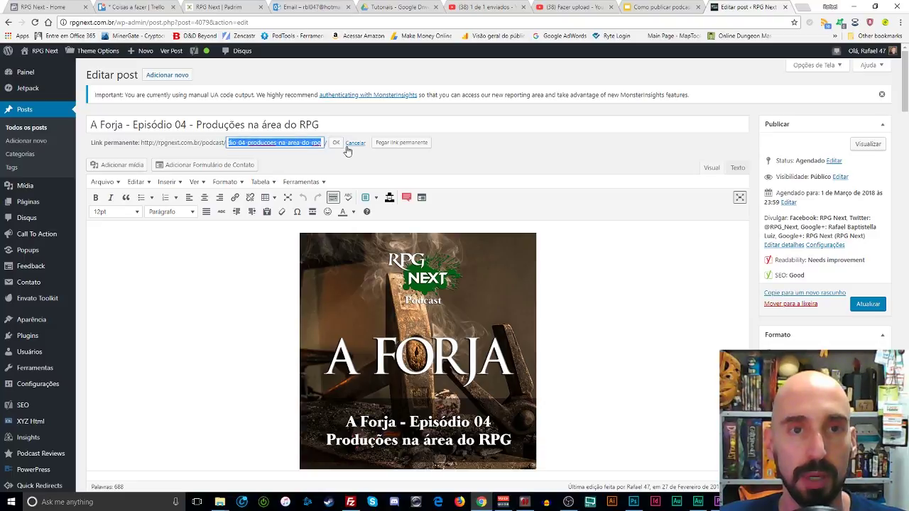
left_click(275, 144)
left_click_drag(270, 143, 321, 143)
left_click(235, 143)
left_click(274, 143)
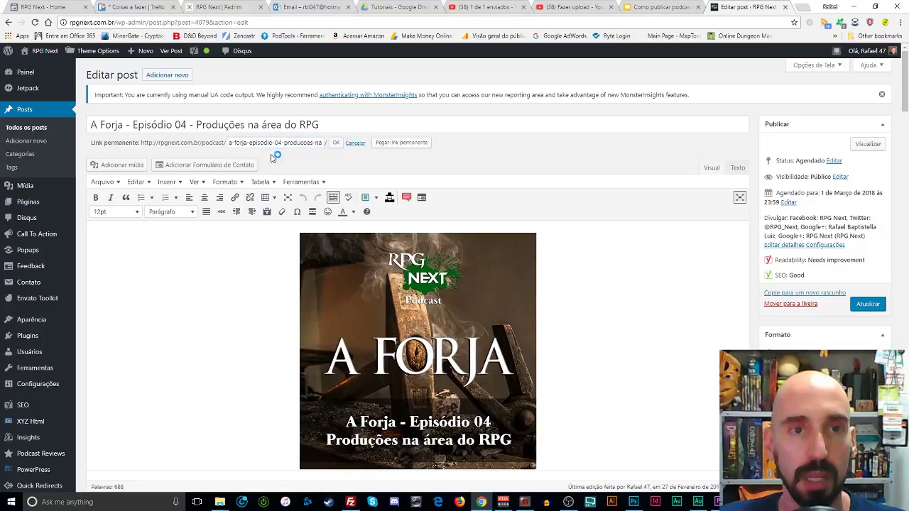
left_click(288, 161)
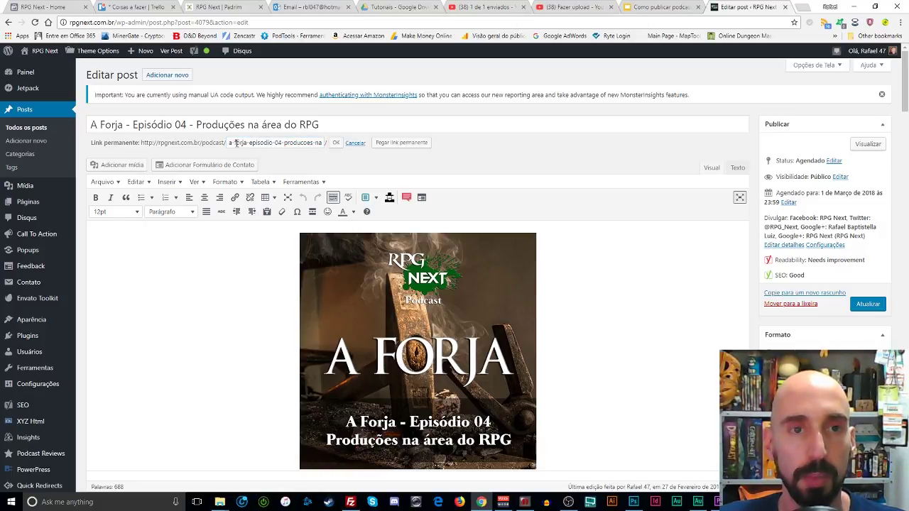
left_click_drag(230, 142, 341, 150)
left_click(287, 164)
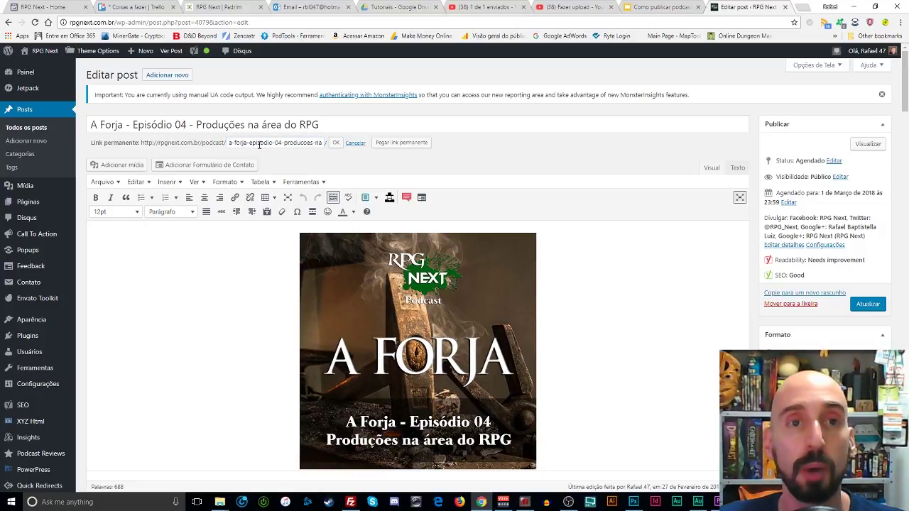
- Examine the episode number and episode title parts of the slug, and confirm the permalink
left_click_drag(252, 143, 350, 145)
left_click(280, 154)
left_click_drag(252, 144, 371, 139)
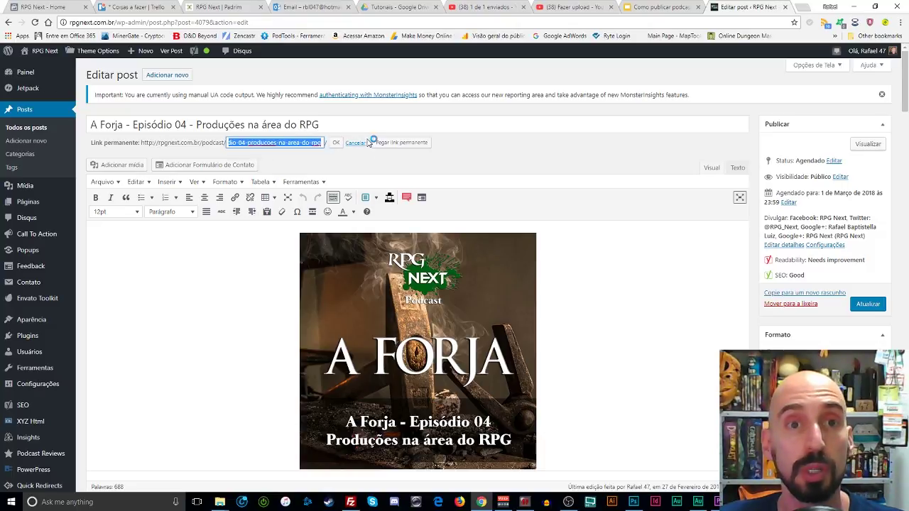
left_click(280, 160)
mouse_move(268, 142)
left_mouse_down()
mouse_move(296, 143)
mouse_move(284, 147)
left_mouse_up()
left_click(281, 157)
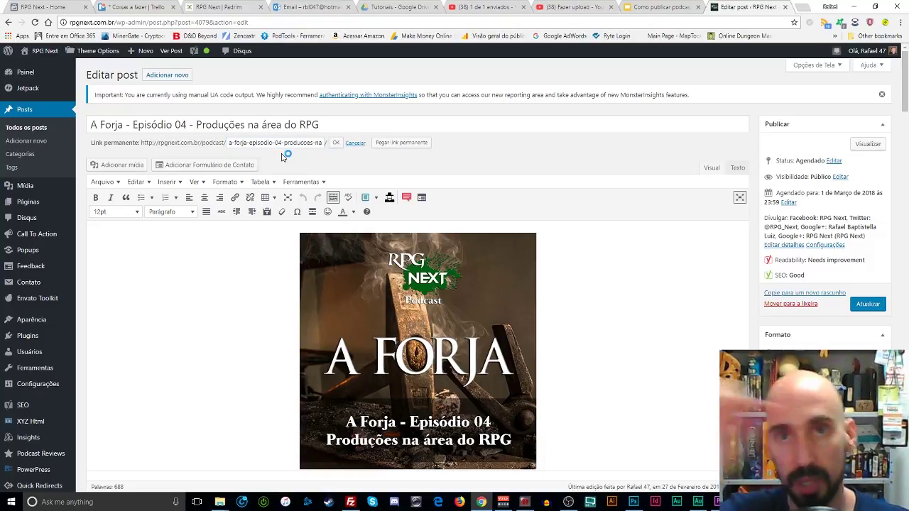
left_click(334, 144)
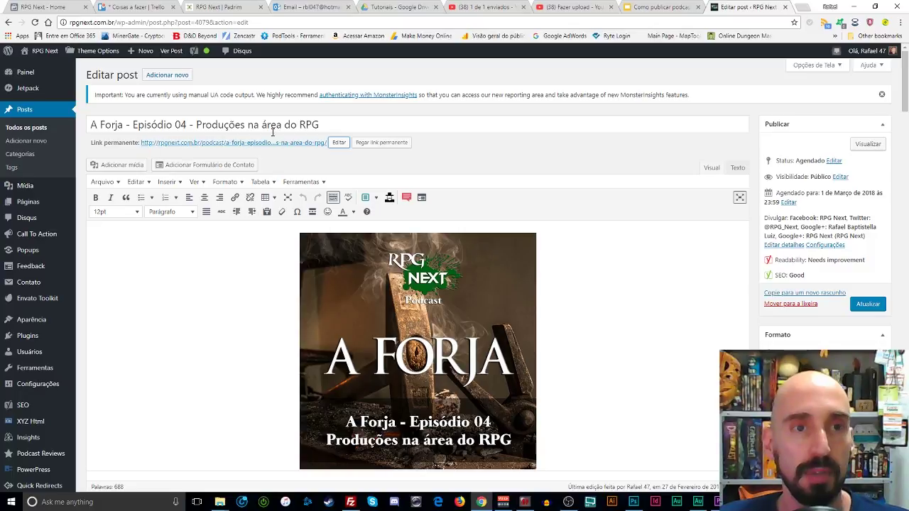
- Select the square cover in the post body, look through the media library for the uploaded covers, and close it without inserting anything
scroll(531, 174, "down", 2)
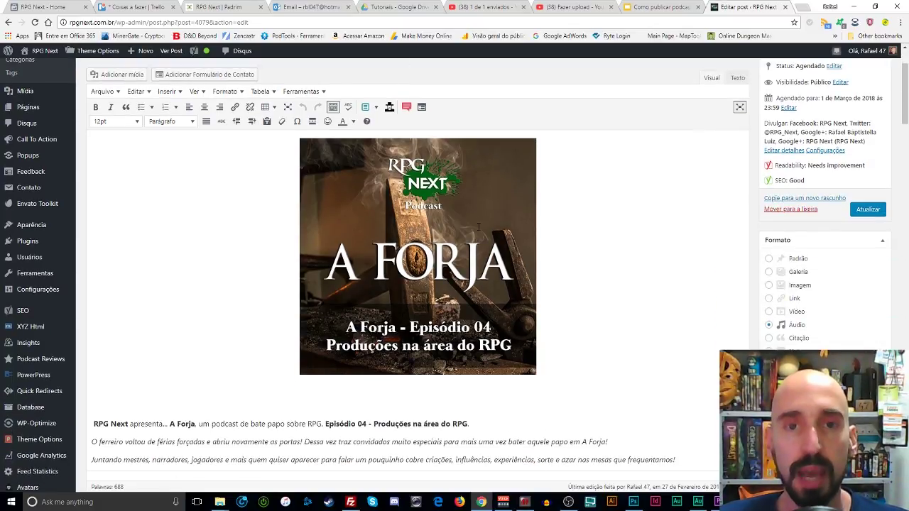
scroll(531, 174, "up", 1)
left_click(469, 270)
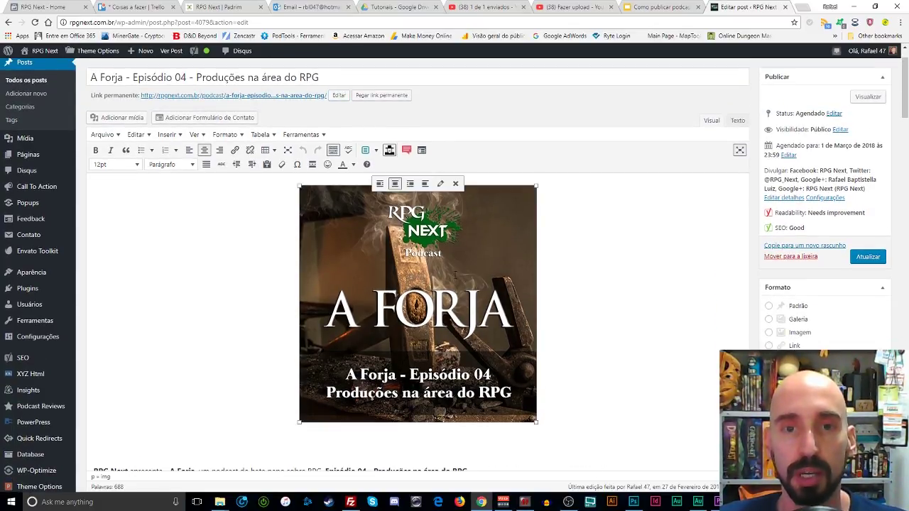
left_click(119, 122)
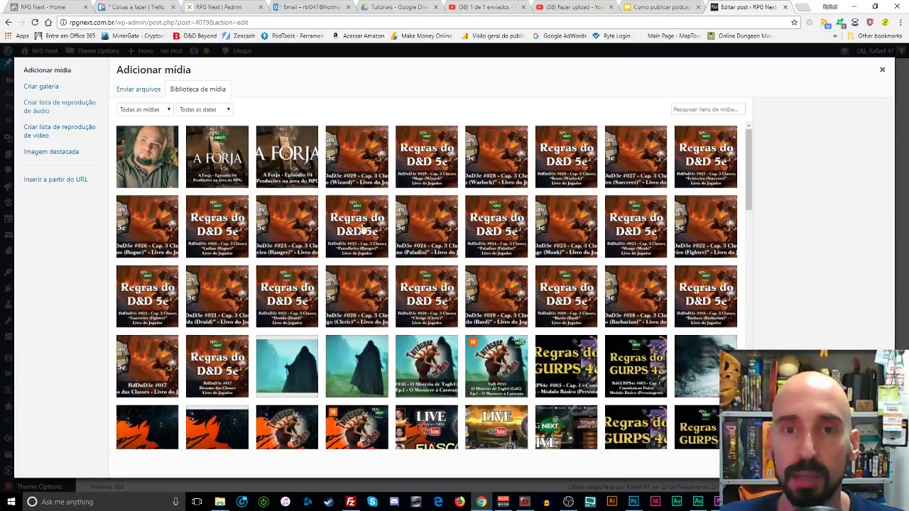
left_click(882, 70)
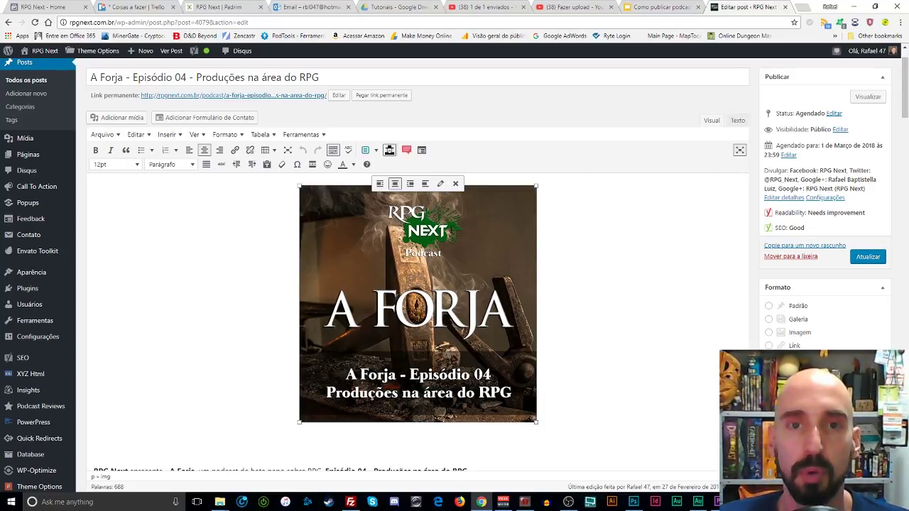
- Examine the square cover's size options in the image details, including Tamanho personalizado, and close them without applying a change
left_click(440, 183)
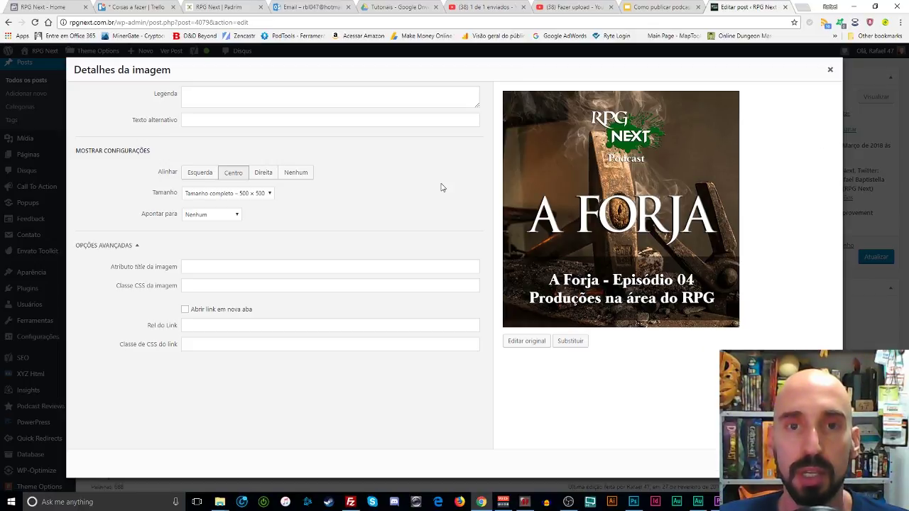
left_click(210, 195)
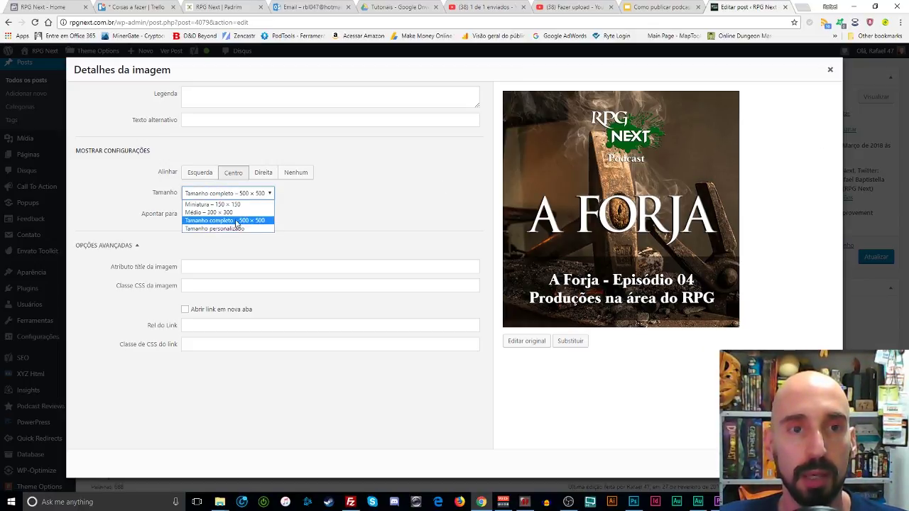
left_click(241, 229)
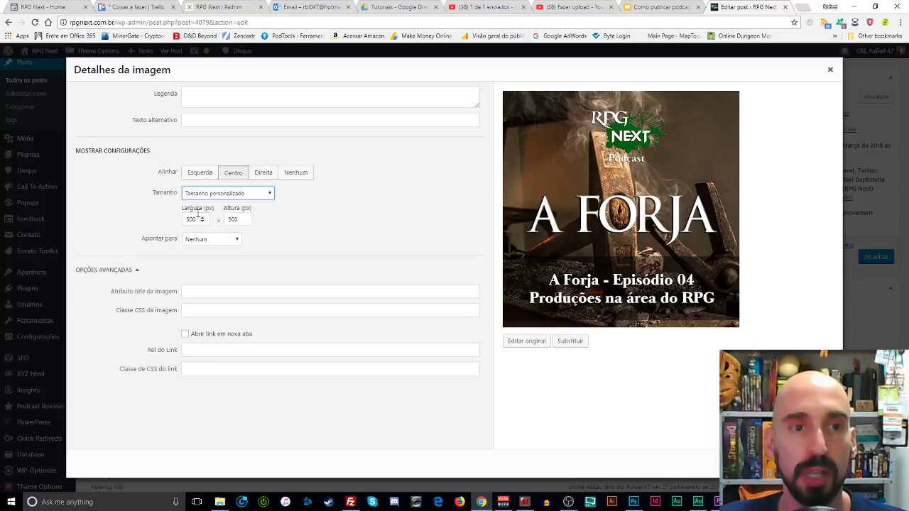
double_click(192, 219)
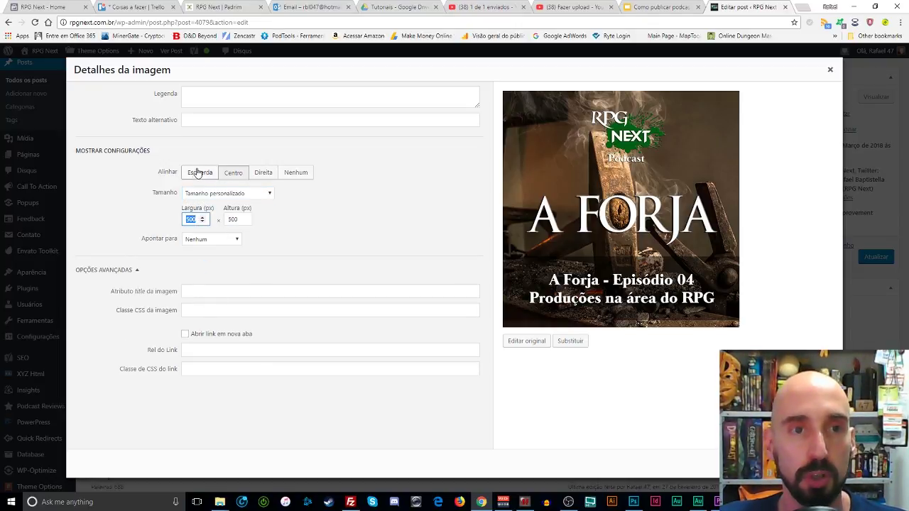
left_click(830, 70)
- Review the post body below the cover, covering the episode description, participants, PADRIM campaign section and supporter list
scroll(608, 289, "down", 2)
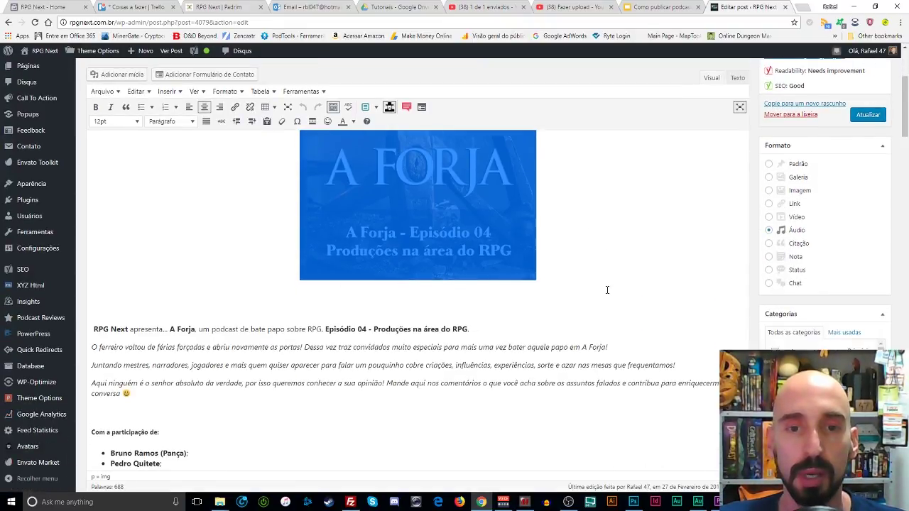
scroll(578, 308, "up", 2)
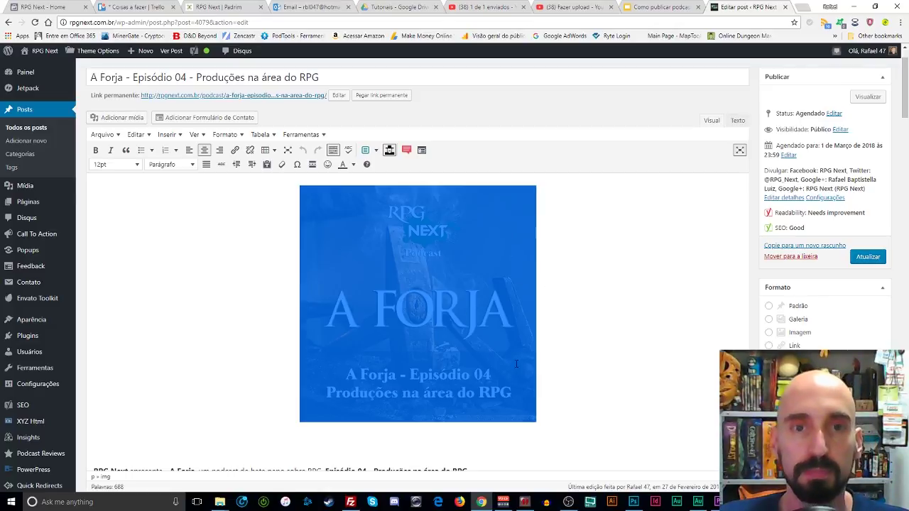
scroll(172, 249, "down", 3)
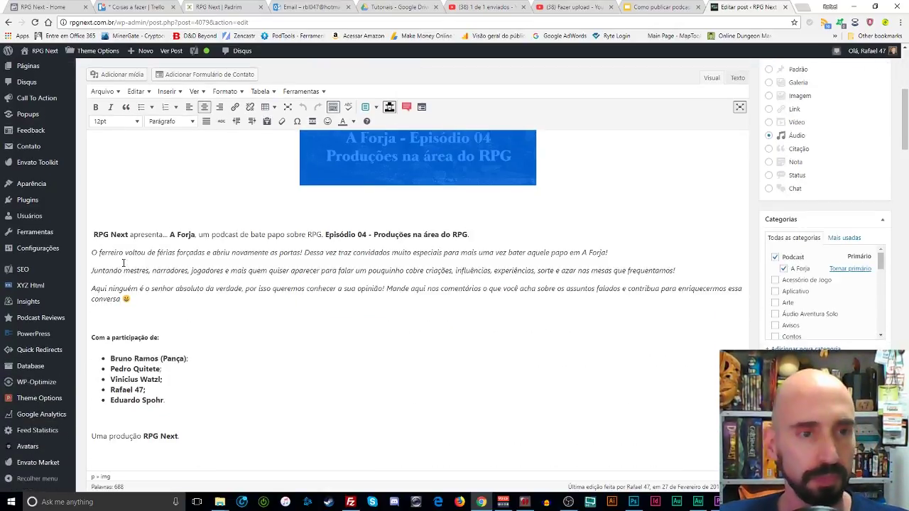
left_click_drag(94, 233, 393, 299)
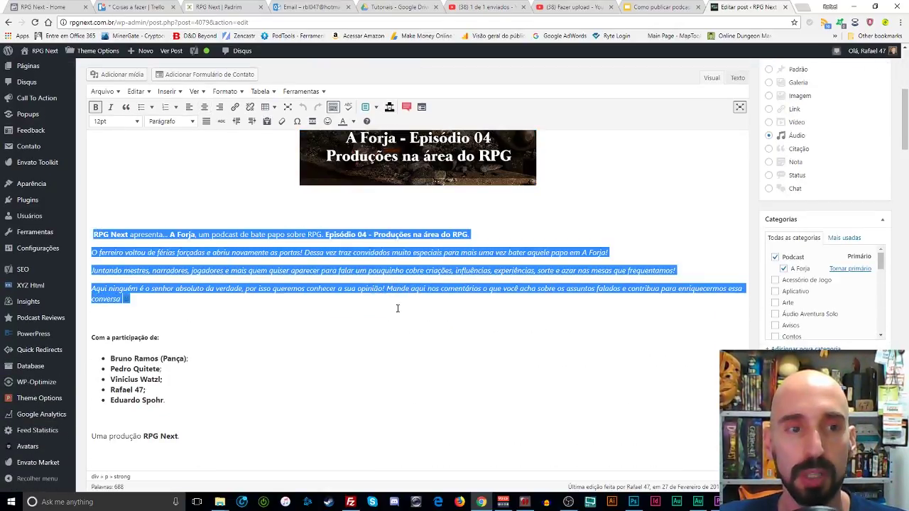
scroll(398, 308, "down", 2)
scroll(305, 284, "down", 2)
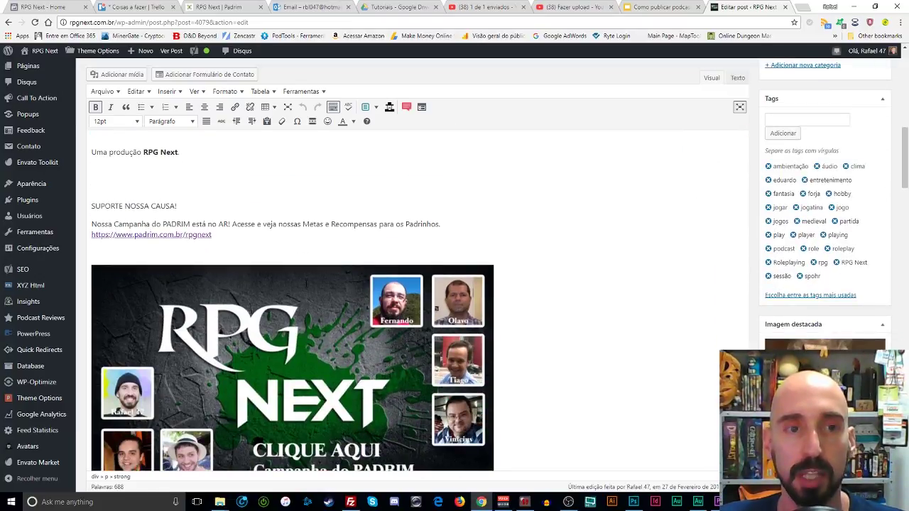
scroll(371, 292, "down", 11)
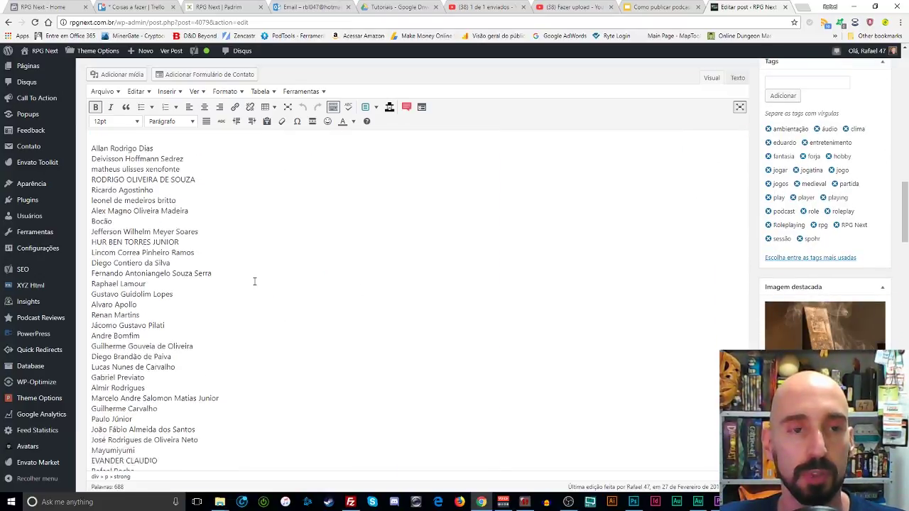
- Review the remaining post body, covering the AJUDE, COMPARTILHE, feedback, music licence and contact link sections, and return to the start of the post
scroll(254, 281, "down", 10)
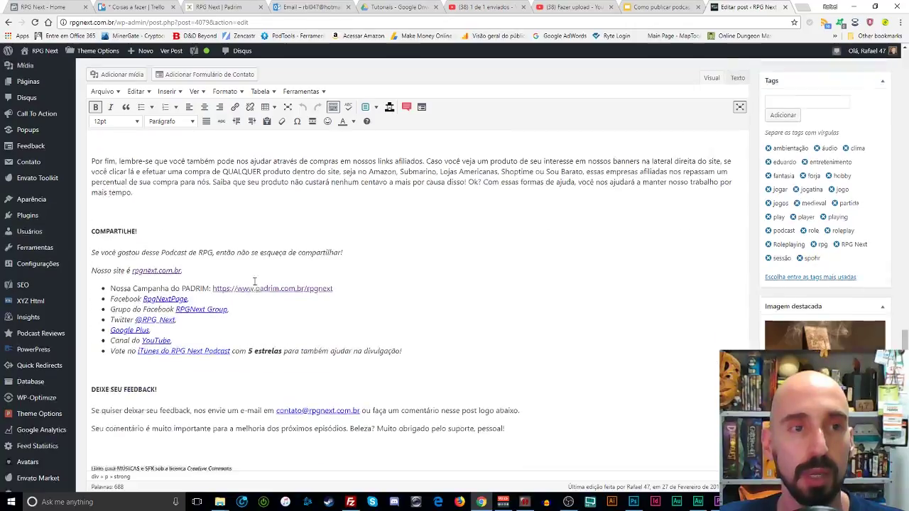
scroll(109, 260, "up", 3)
left_click(106, 250)
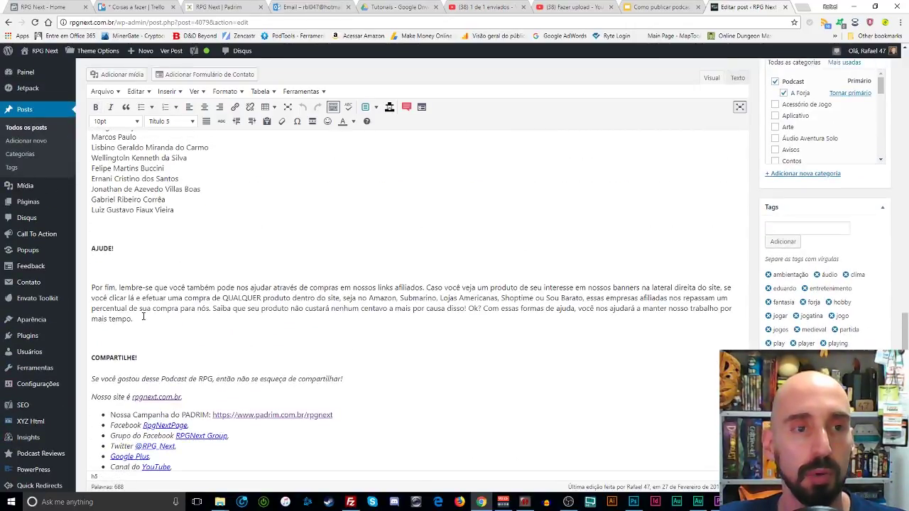
scroll(213, 277, "down", 3)
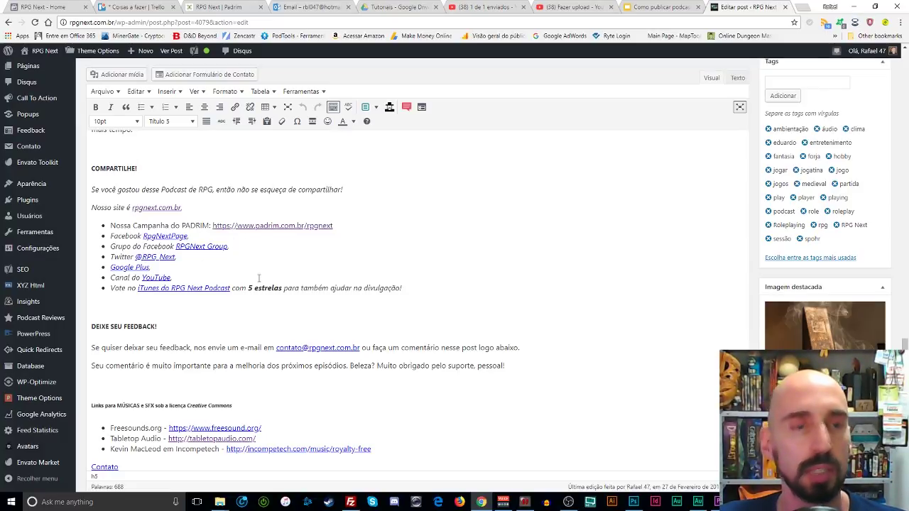
scroll(245, 284, "down", 6)
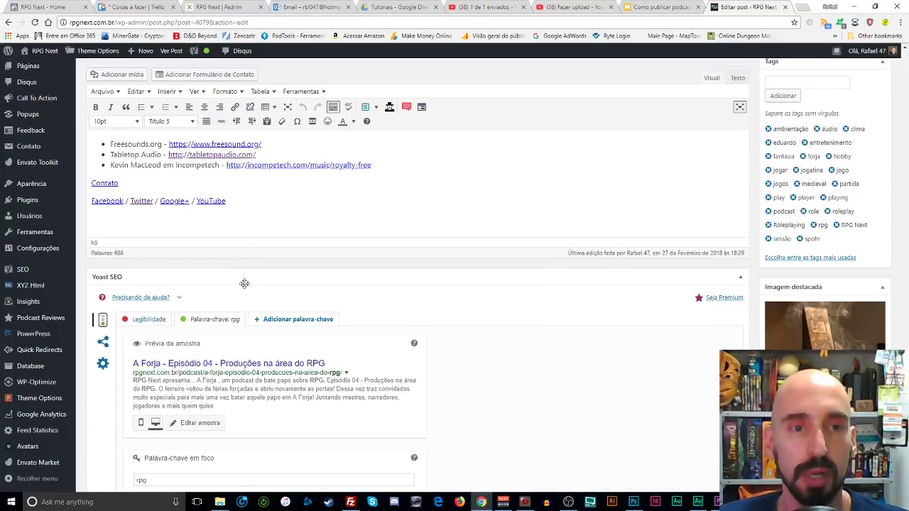
scroll(348, 242, "up", 10)
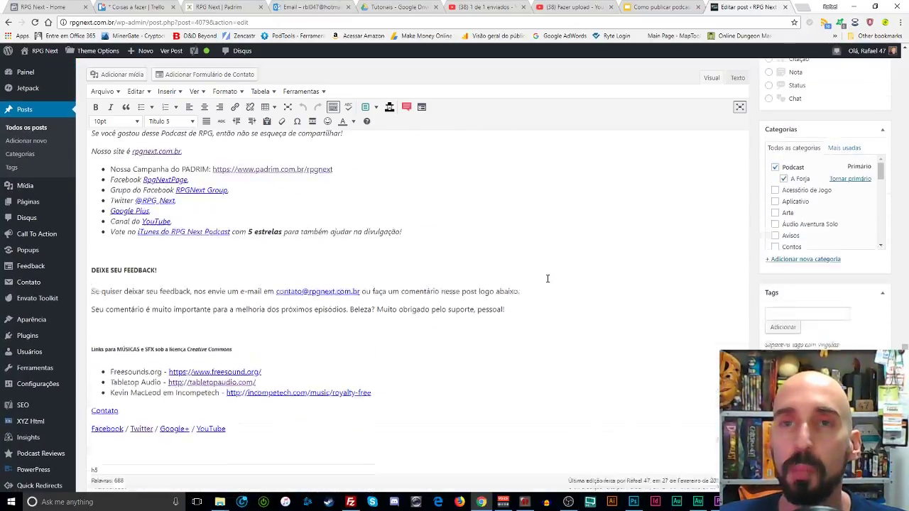
scroll(548, 278, "up", 15)
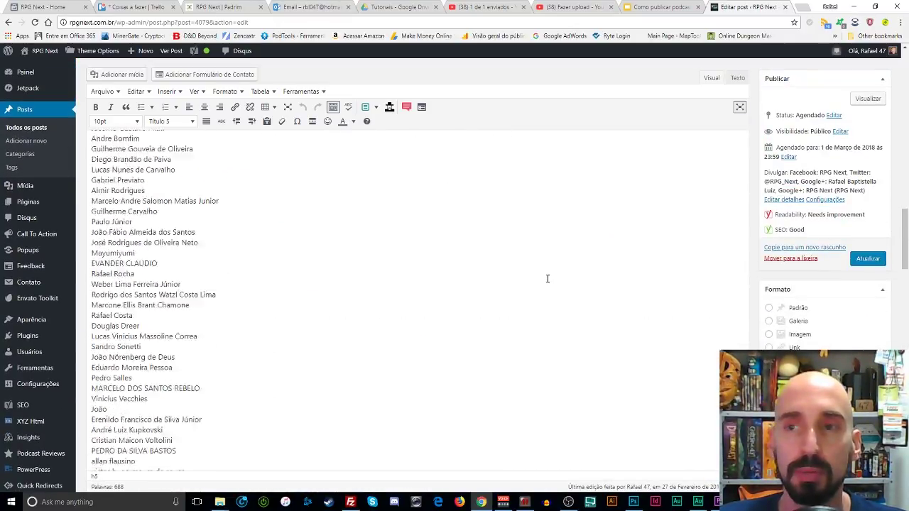
scroll(547, 279, "up", 15)
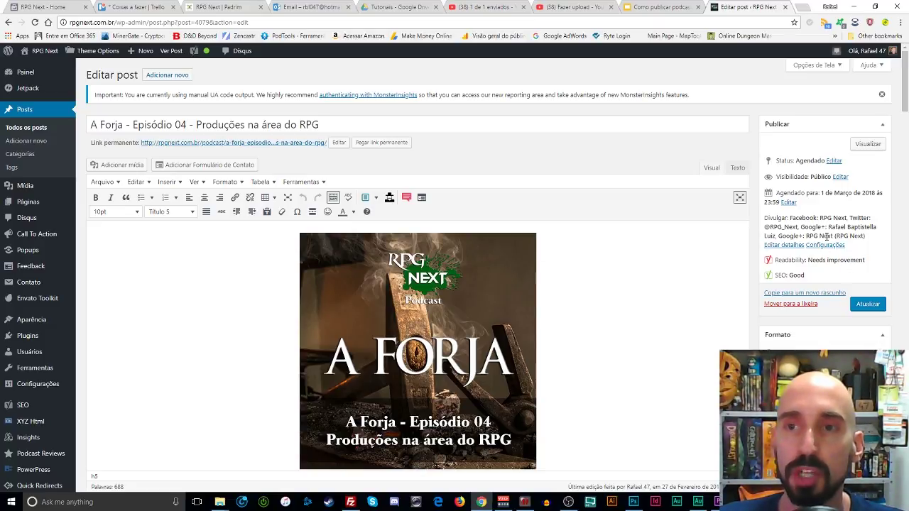
- Switch to the Google Slides program list and highlight the Powerpress plugin entry under MEIO
left_click(637, 6)
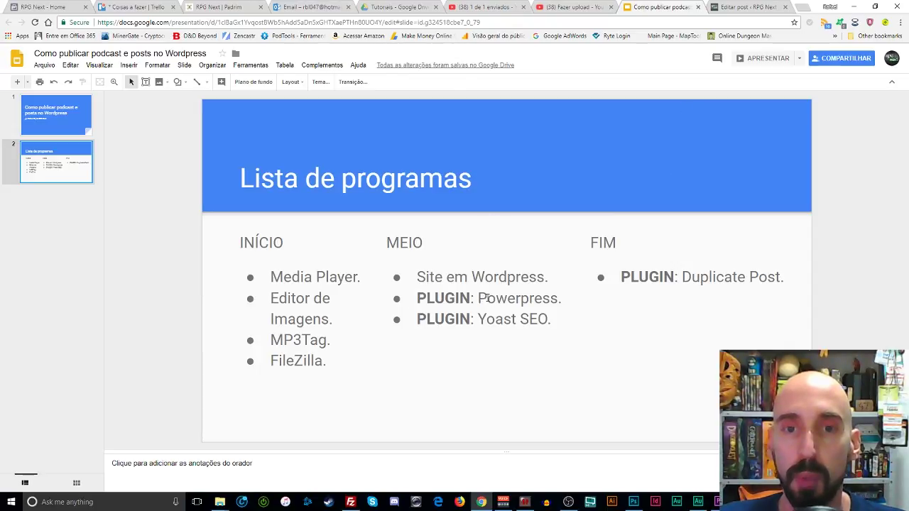
left_click_drag(480, 298, 562, 298)
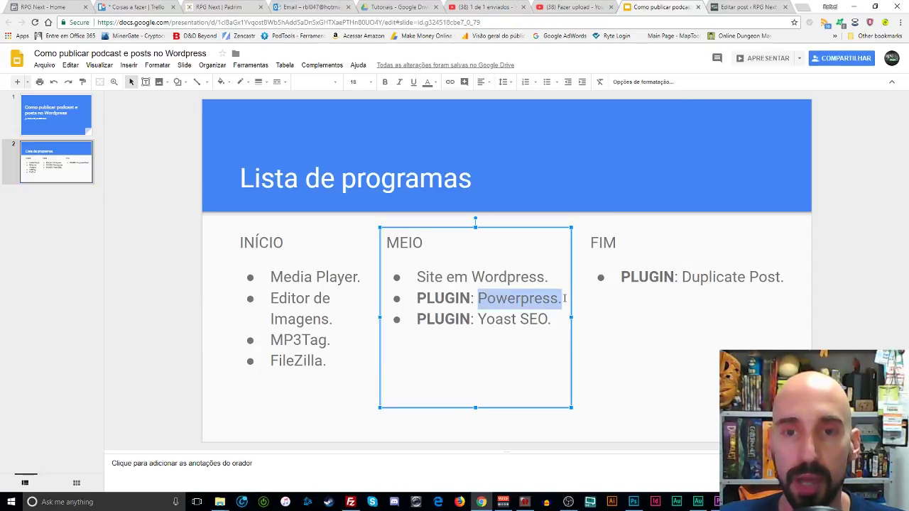
left_click(479, 299)
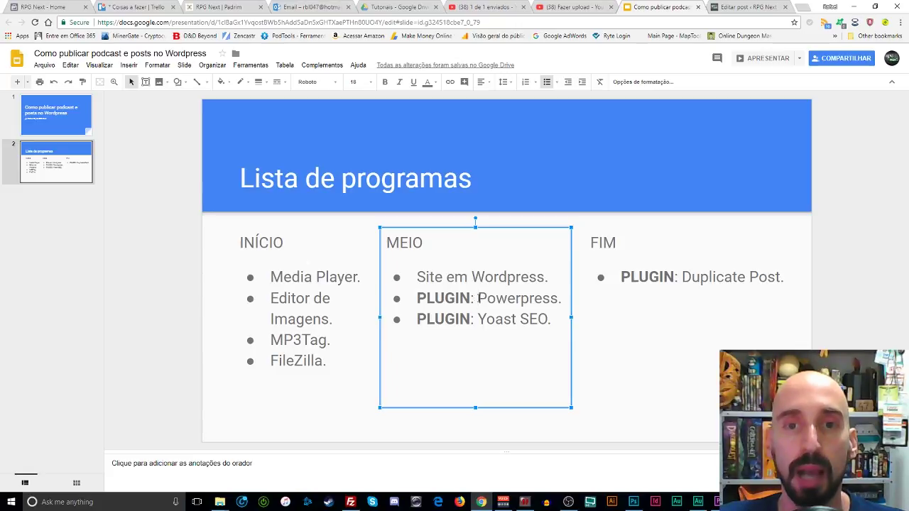
left_click_drag(478, 299, 571, 298)
left_click(516, 302)
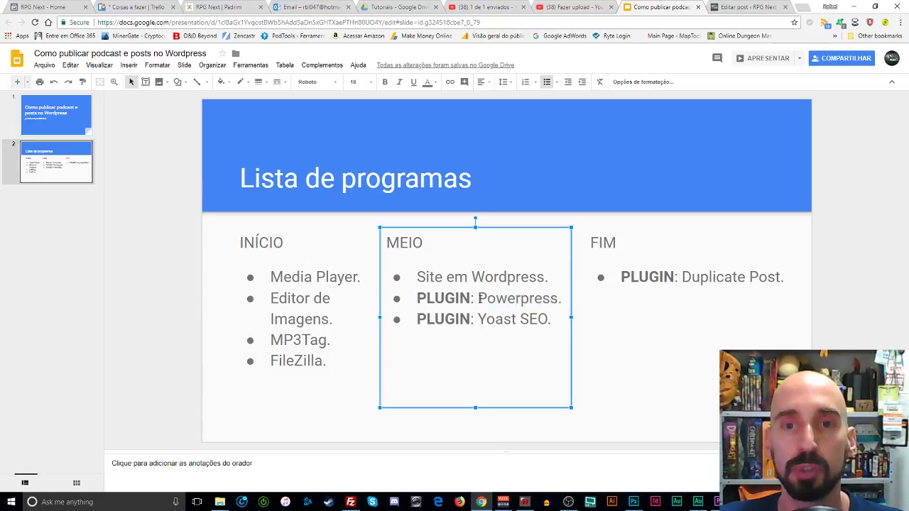
left_click_drag(480, 298, 565, 293)
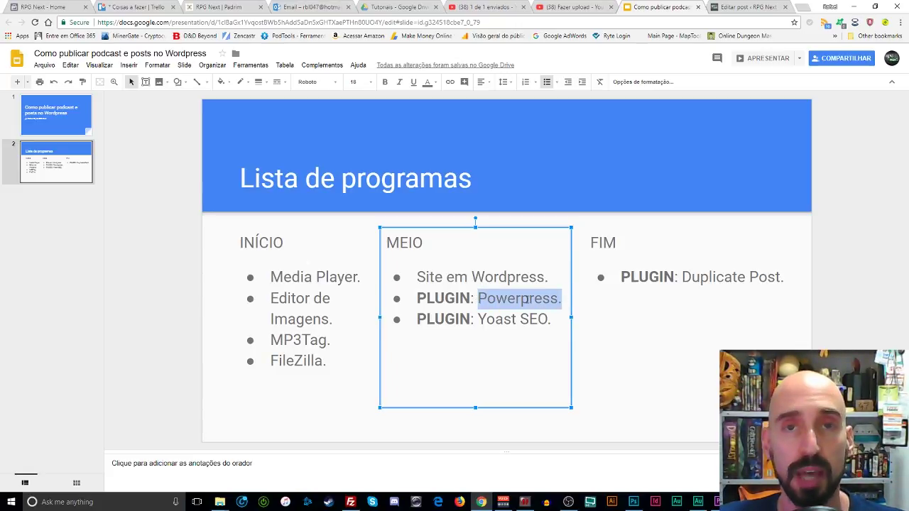
left_click(497, 299)
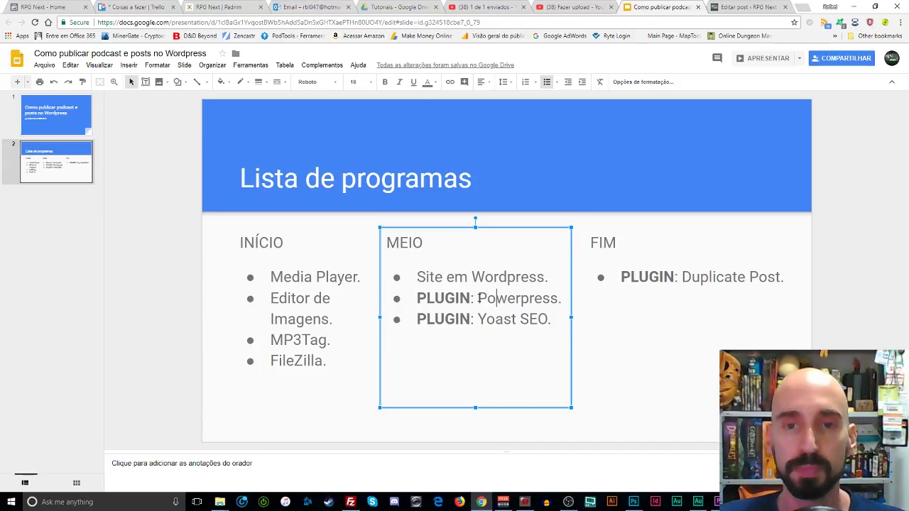
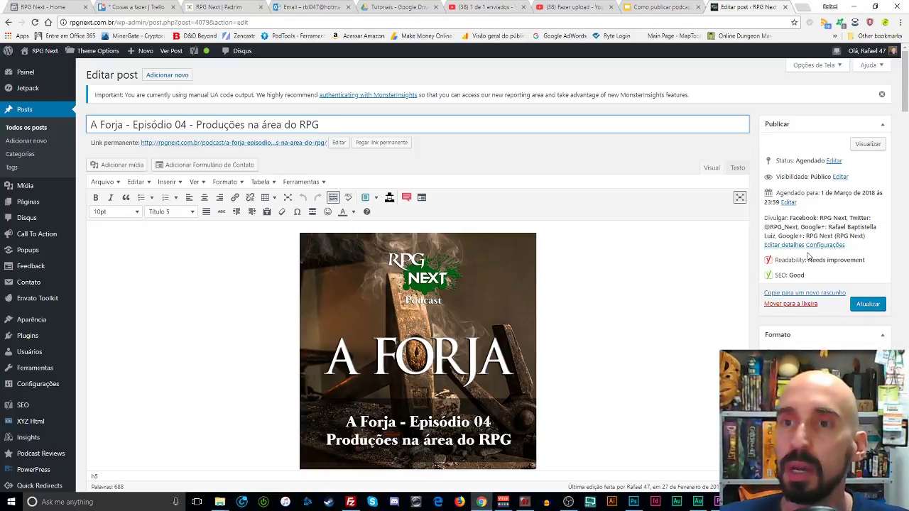
- In the WordPress post editor, open the publication schedule and confirm it as 1 March 2018 at 23:59
left_click(788, 203)
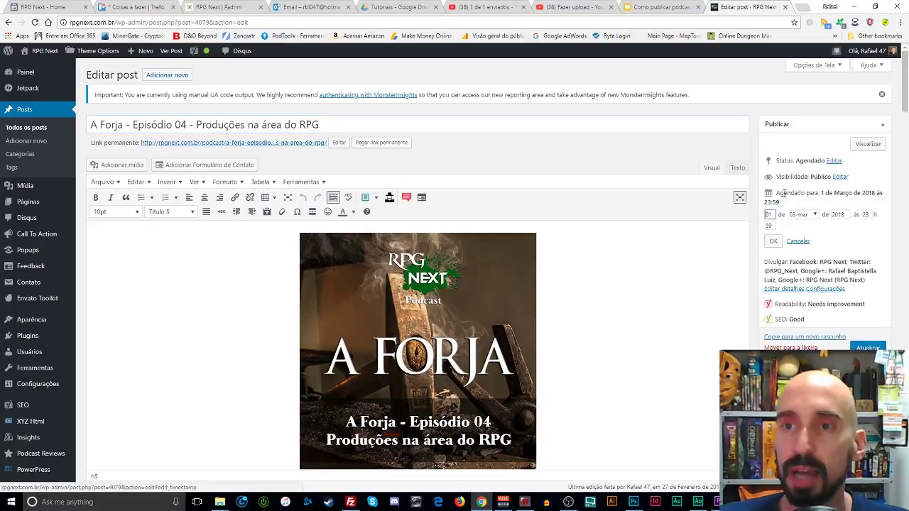
left_click(773, 241)
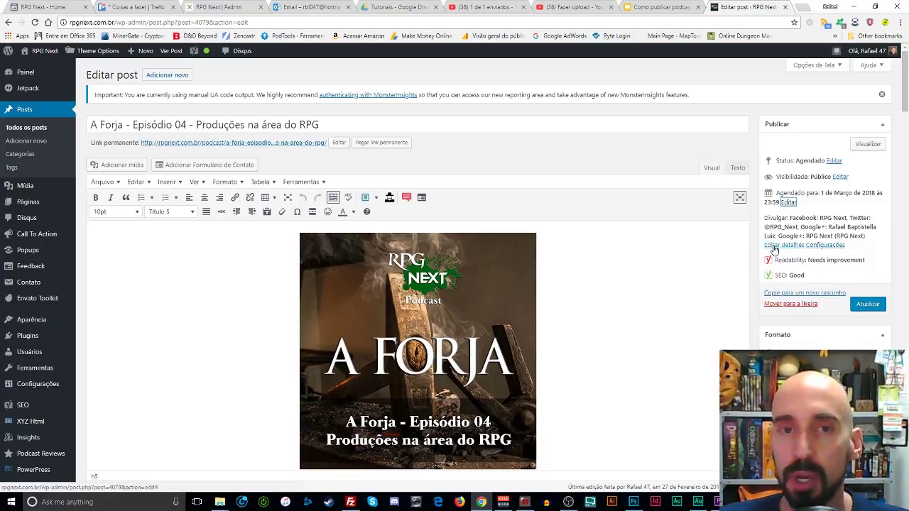
- Check the Yoast SEO plugin entry in the Google Slides program list, and return to the WordPress post editor
left_click(657, 7)
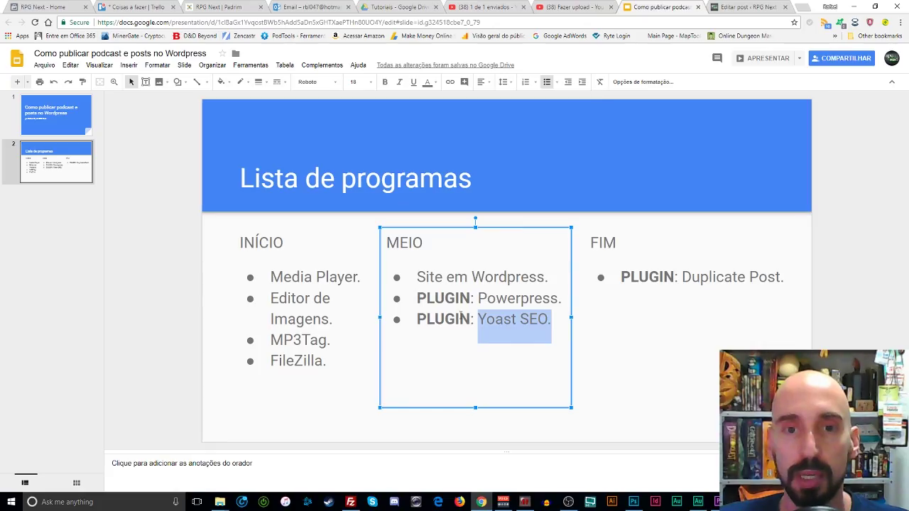
left_click(505, 327)
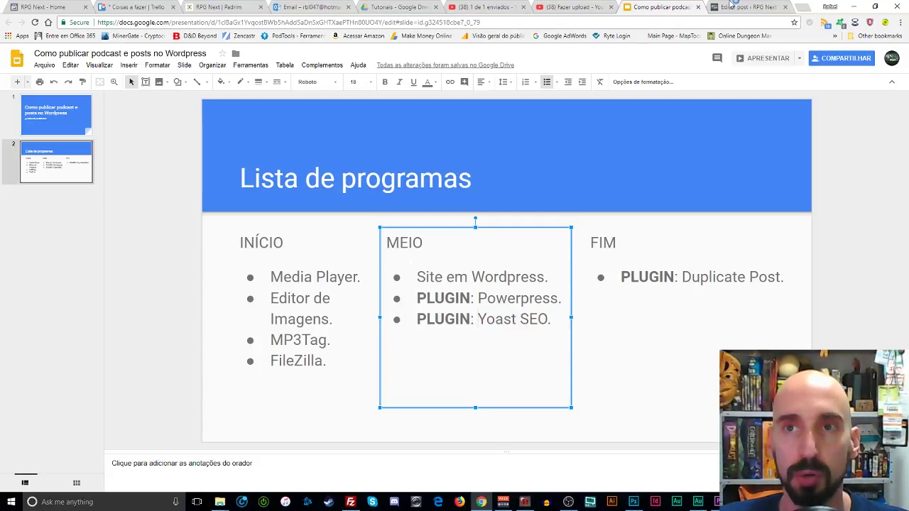
left_click(742, 7)
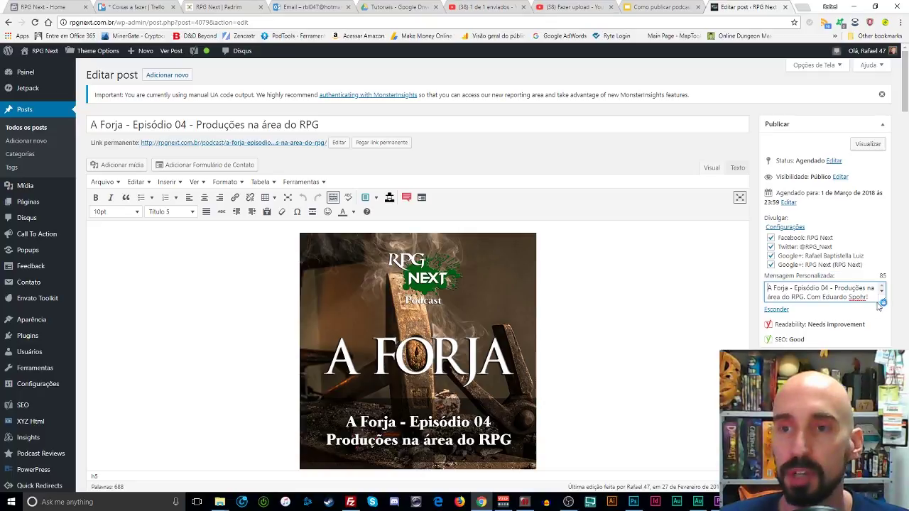
- Enlarge the Mensagem Personalizada box in the sharing details, and examine its whole message alongside the post title
left_click_drag(884, 304, 881, 335)
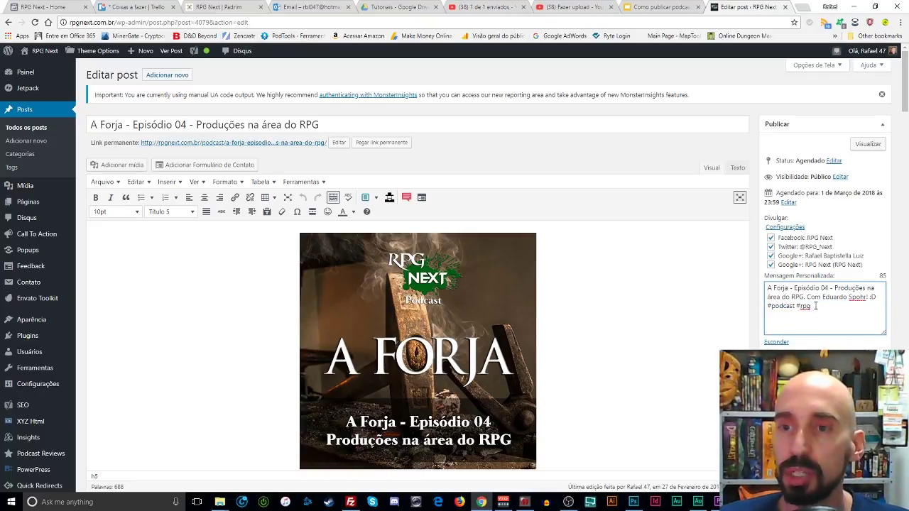
left_click_drag(816, 306, 765, 287)
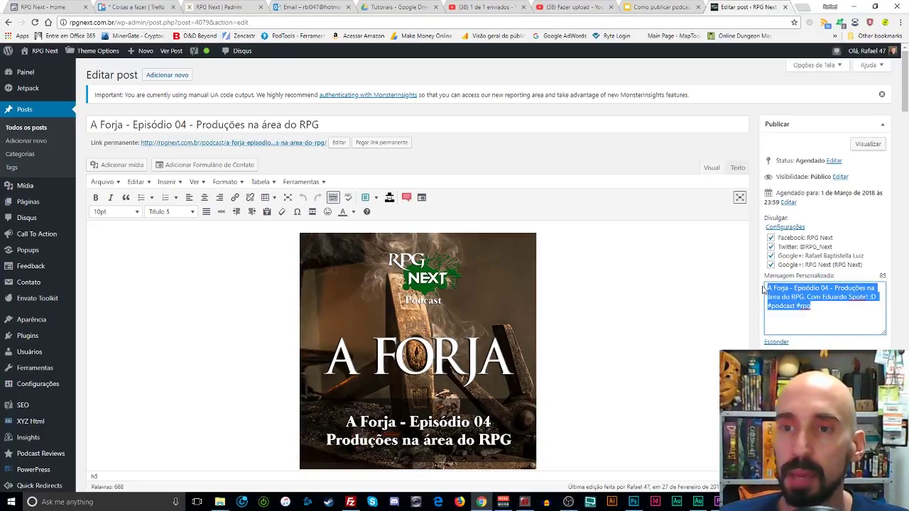
left_click(814, 307)
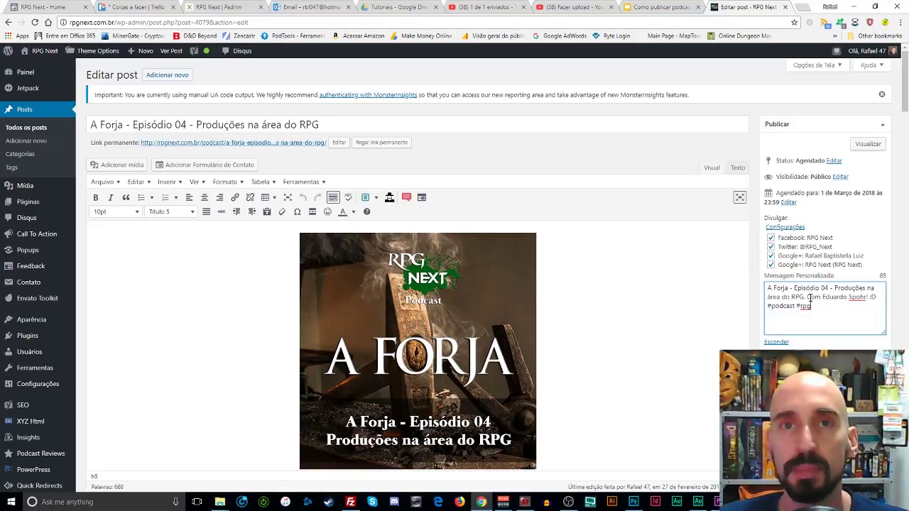
left_click_drag(815, 307, 775, 288)
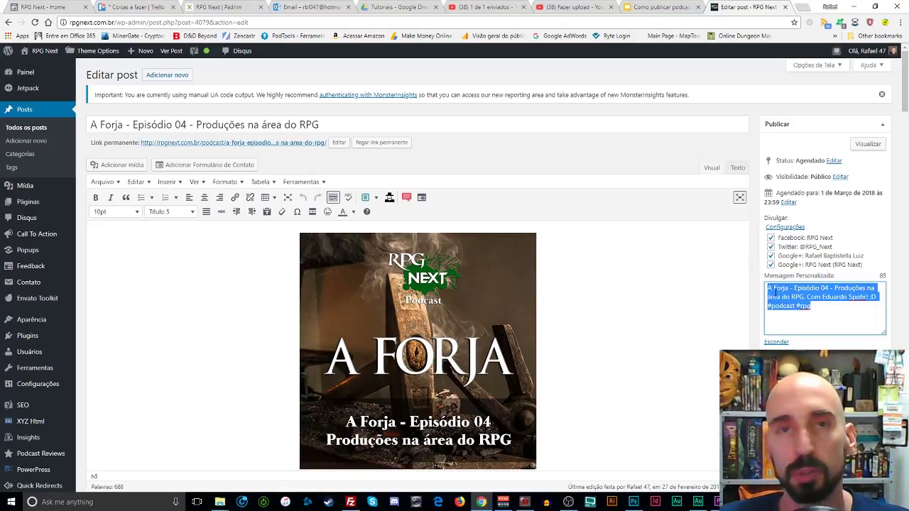
left_click(816, 307)
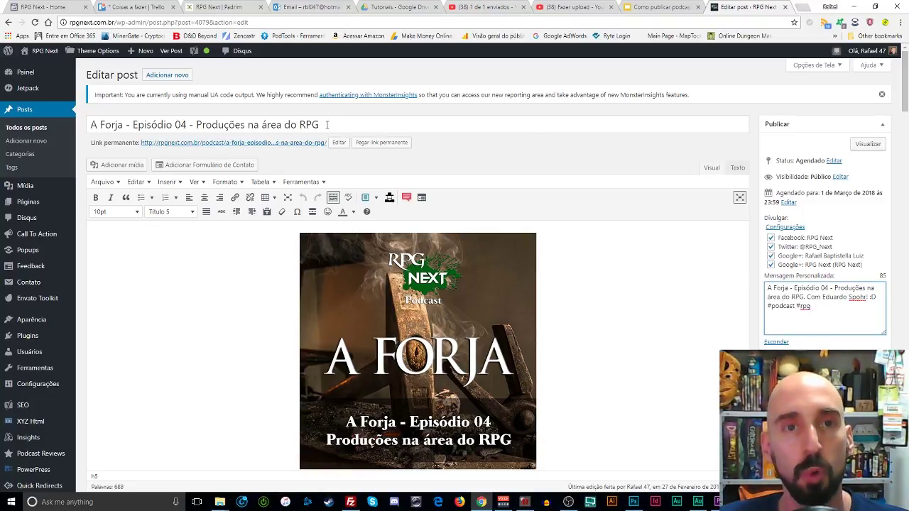
left_click_drag(316, 126, 90, 125)
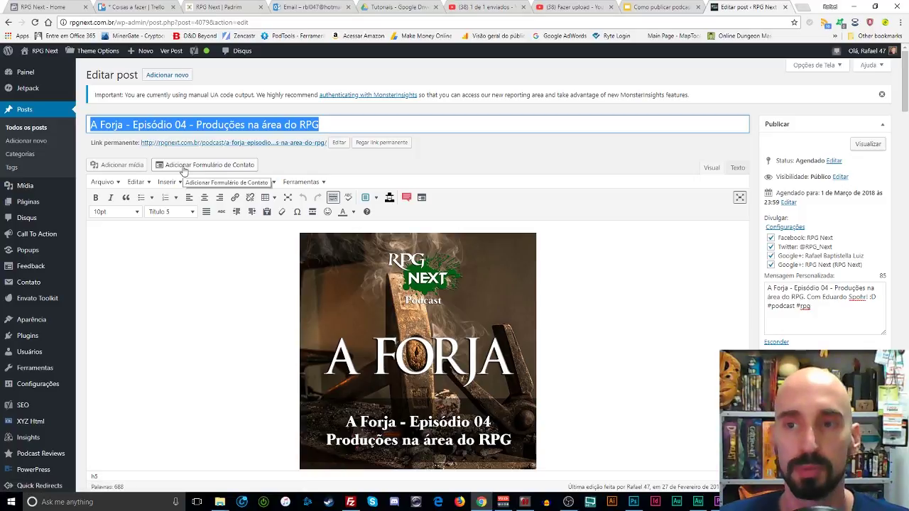
- Set the post format to Áudio
scroll(828, 317, "down", 2)
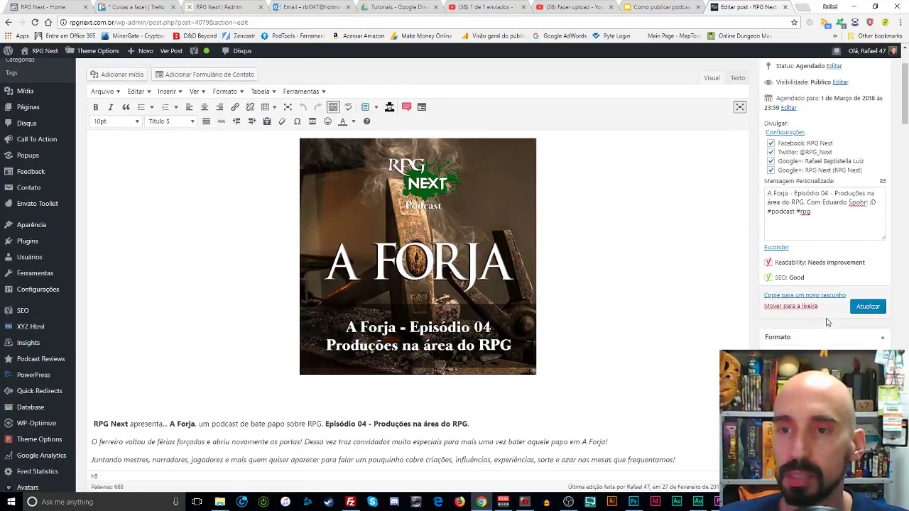
scroll(817, 306, "down", 2)
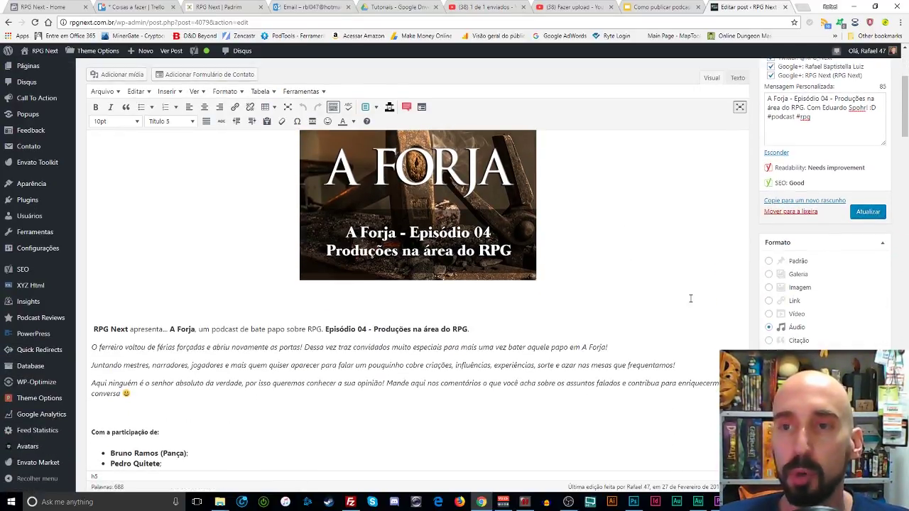
scroll(690, 298, "down", 1)
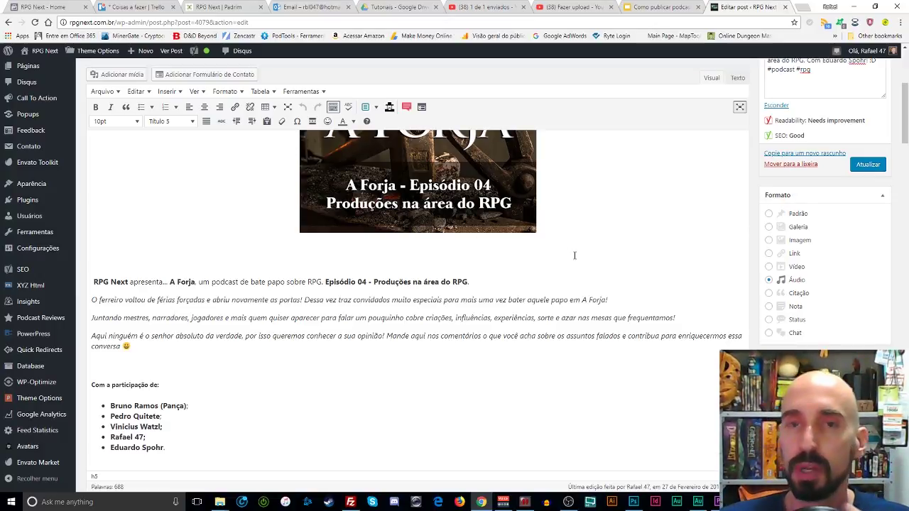
left_click(771, 281)
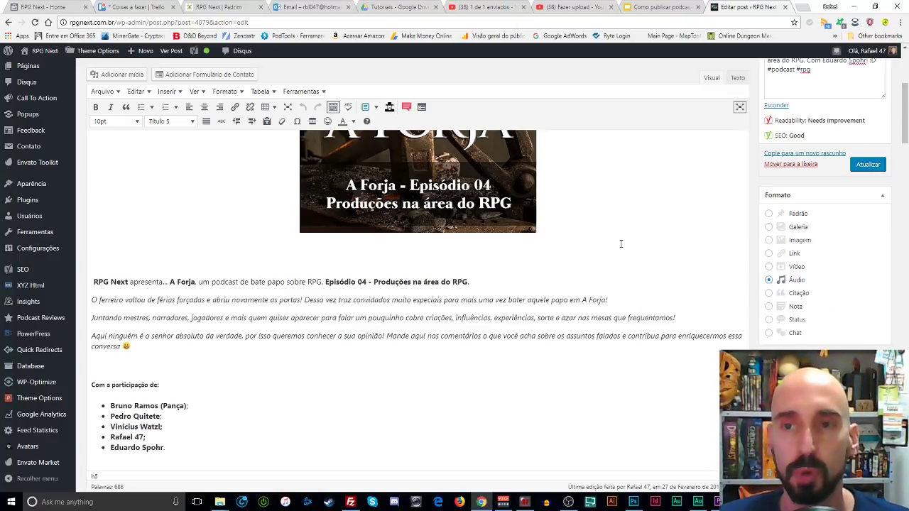
- Examine the post's category list, including Podcast and its A Forja subcategory, and the tags assigned to the post
scroll(621, 244, "down", 1)
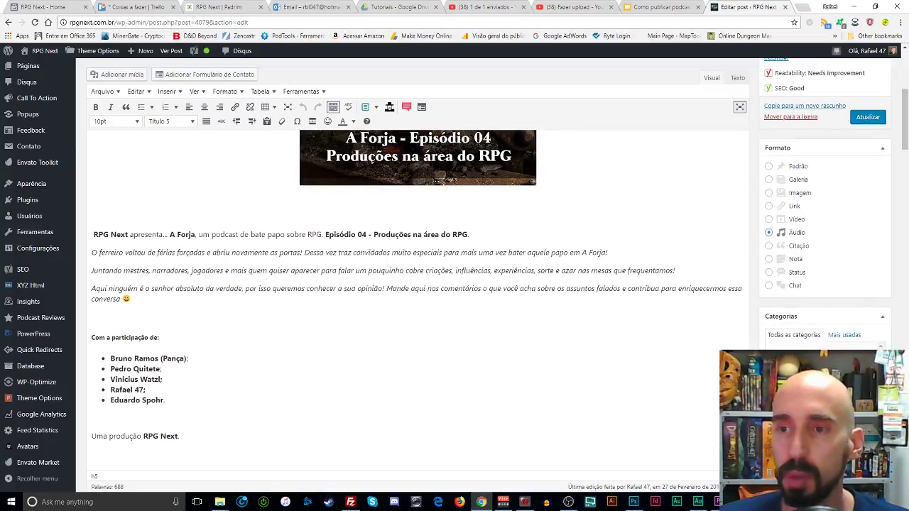
scroll(680, 302, "down", 2)
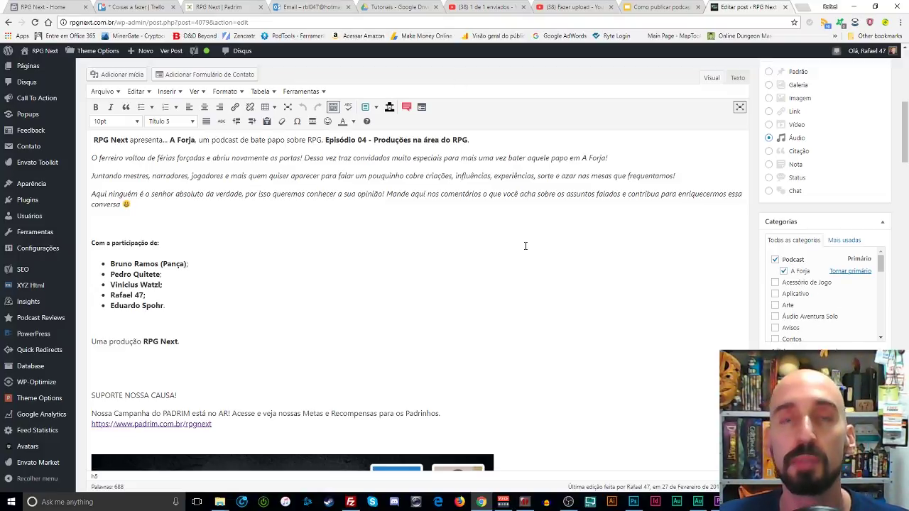
scroll(824, 298, "down", 3)
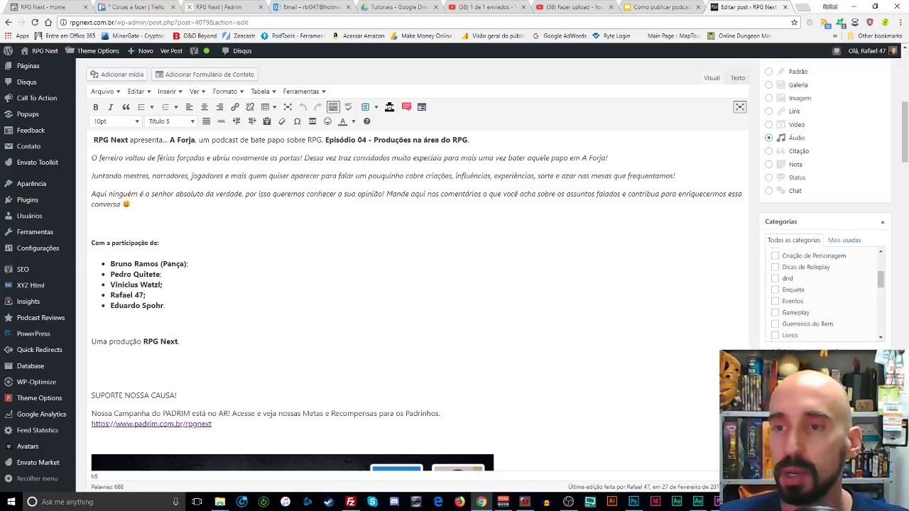
scroll(823, 312, "down", 2)
scroll(625, 234, "down", 3)
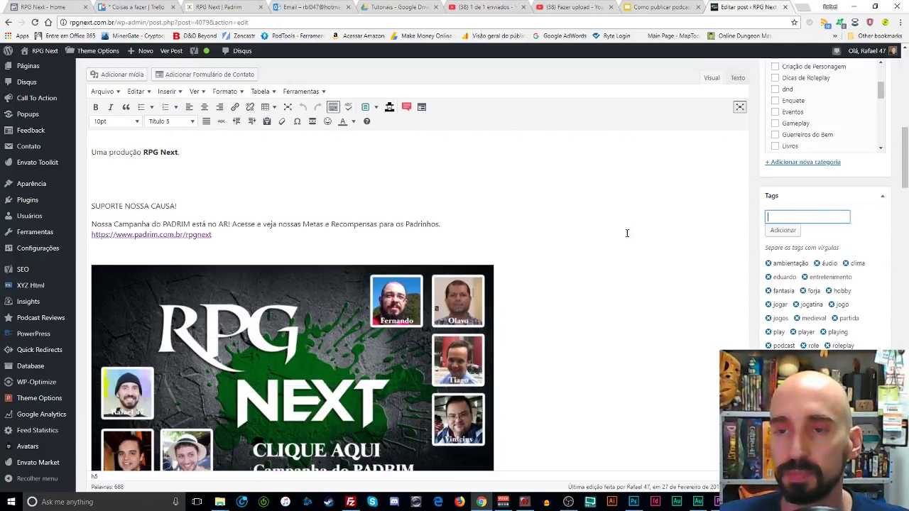
scroll(647, 256, "up", 1)
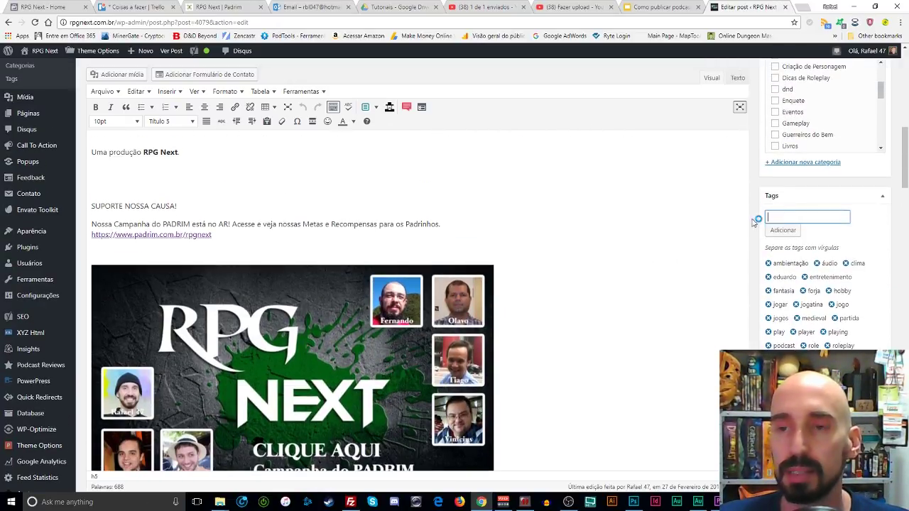
scroll(710, 280, "down", 1)
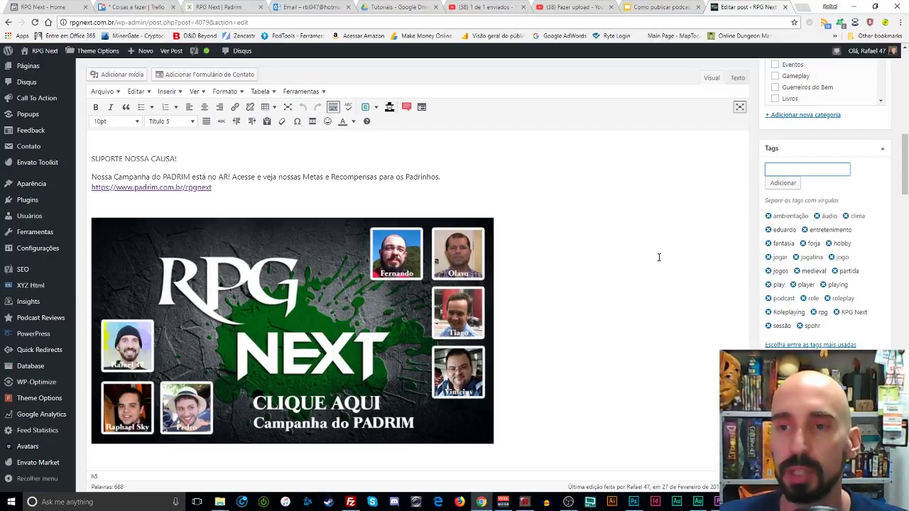
- Switch to Photoshop and compare the wide A Forja cover with the A_Forja_Wallpaper.jpg image
scroll(659, 257, "down", 1)
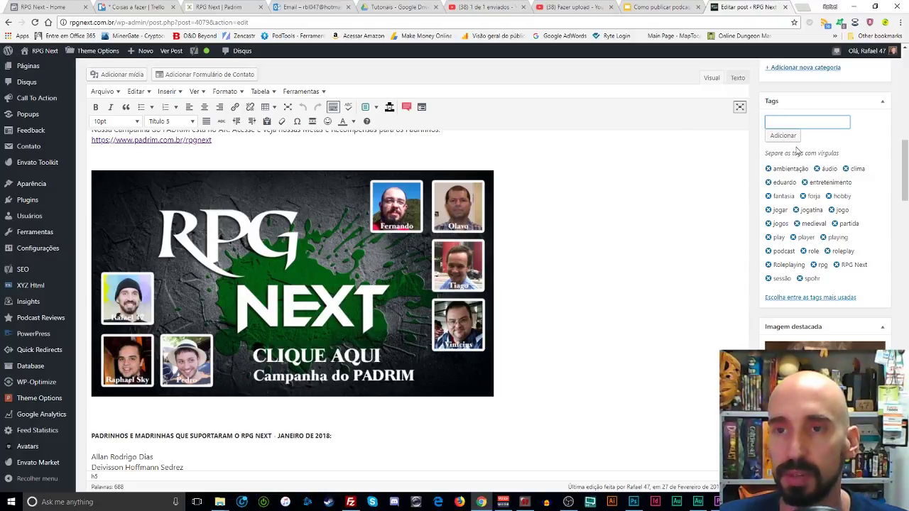
scroll(696, 234, "down", 2)
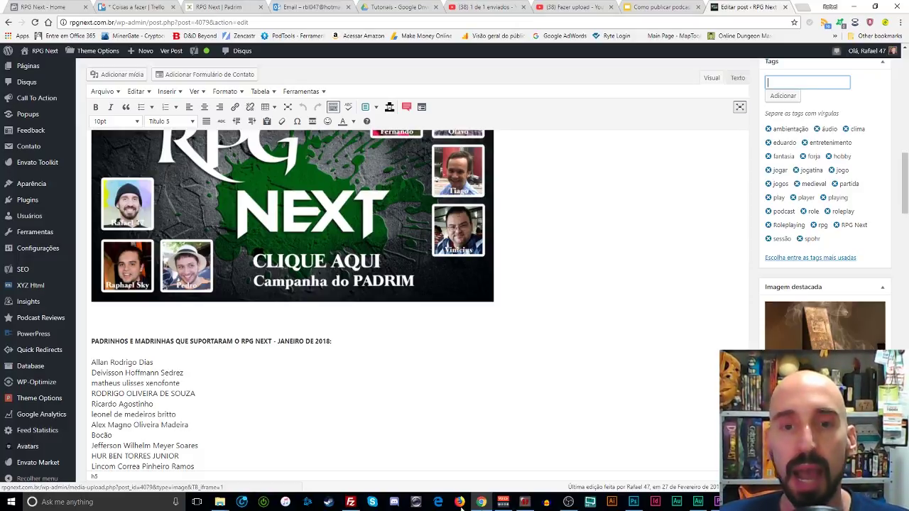
left_click(634, 502)
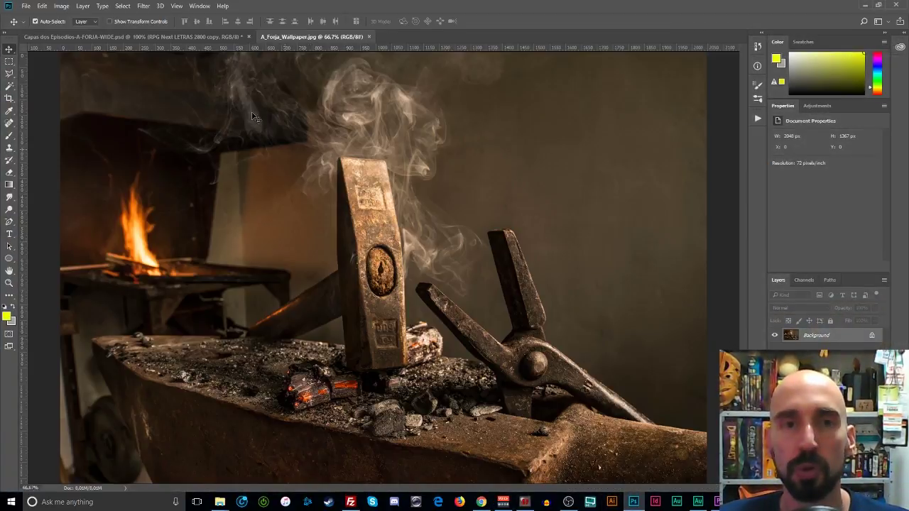
left_click(145, 36)
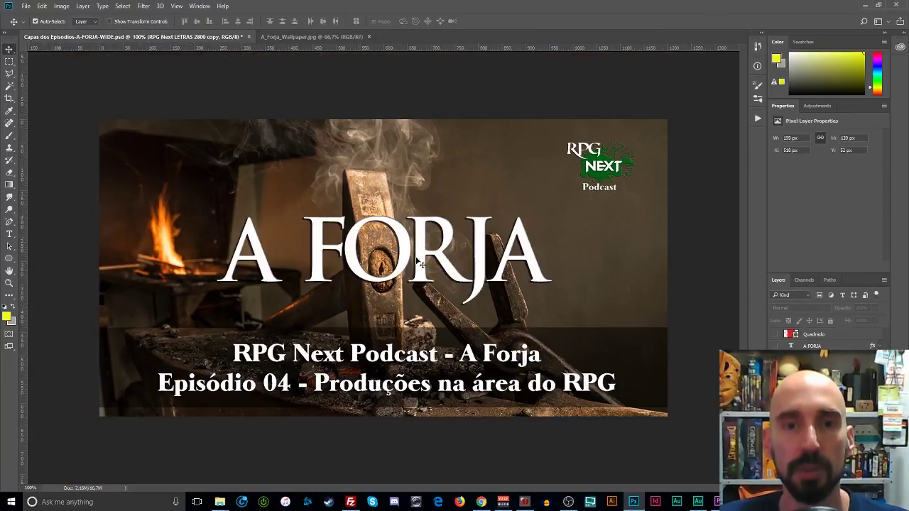
left_click(313, 36)
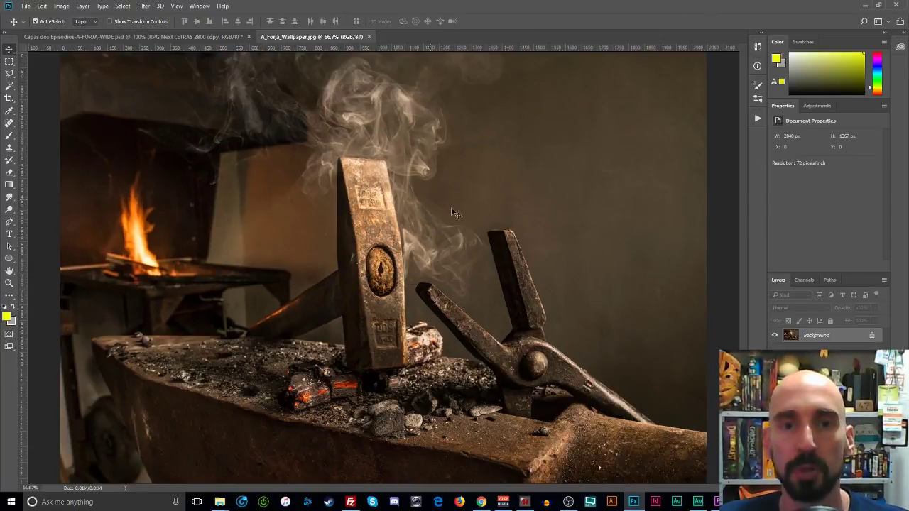
- Check the pixel dimensions of A_Forja_Wallpaper.jpg in Image Size, and leave without changing them
left_click(62, 6)
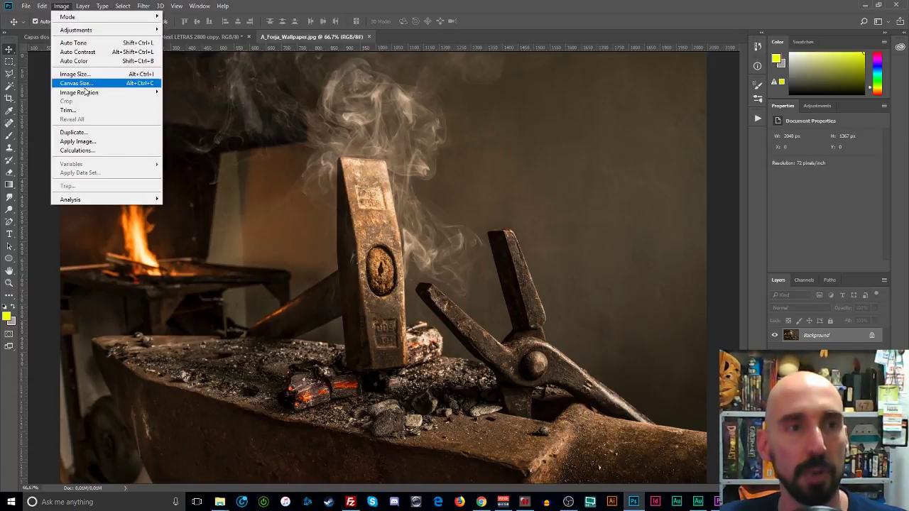
left_click(60, 74)
left_click(489, 125)
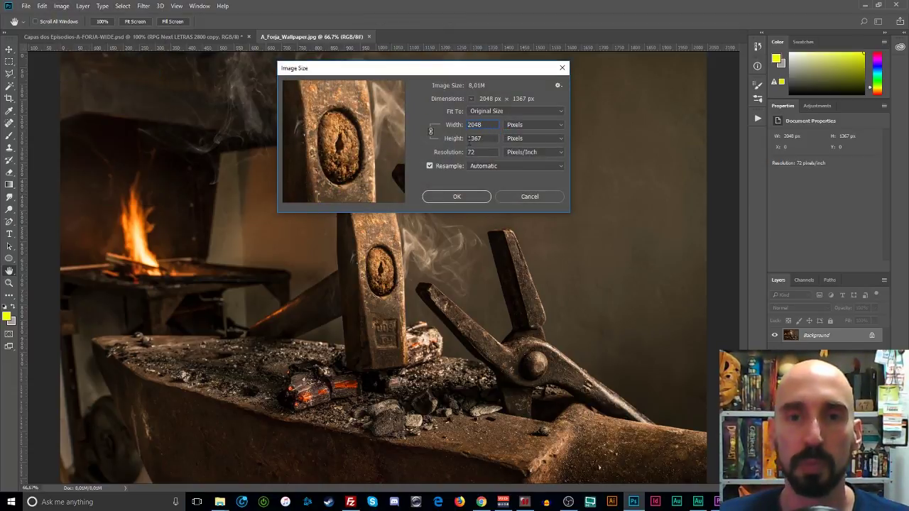
left_click_drag(481, 70, 483, 127)
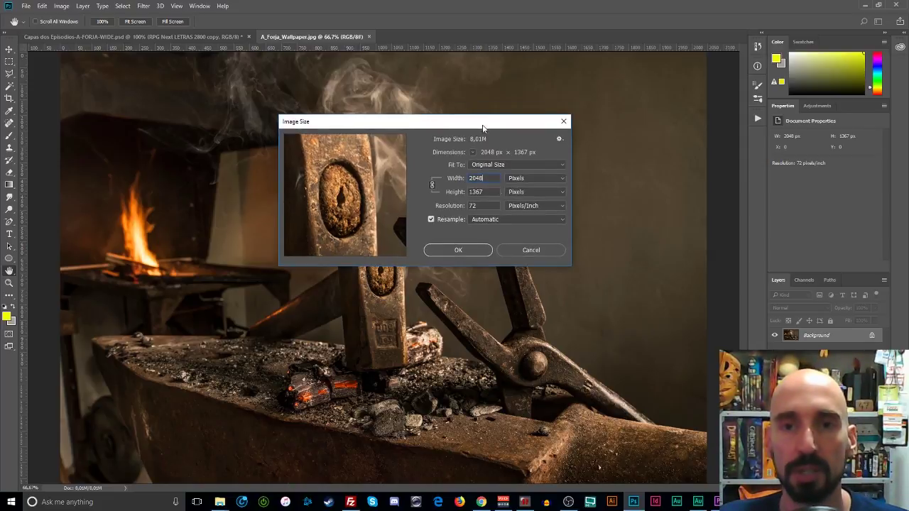
left_click(531, 251)
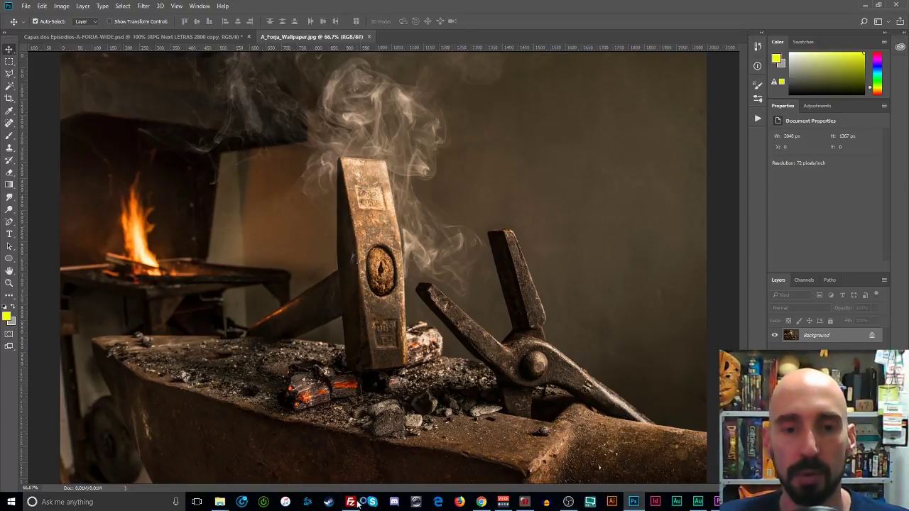
- Return to the WordPress post editor and check the pixel dimensions of its featured image in the media library
left_click(480, 503)
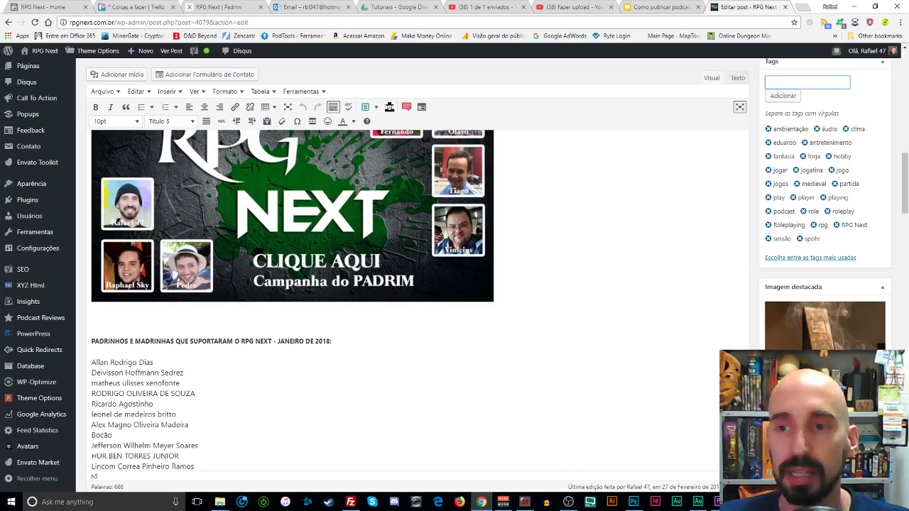
left_click(799, 344)
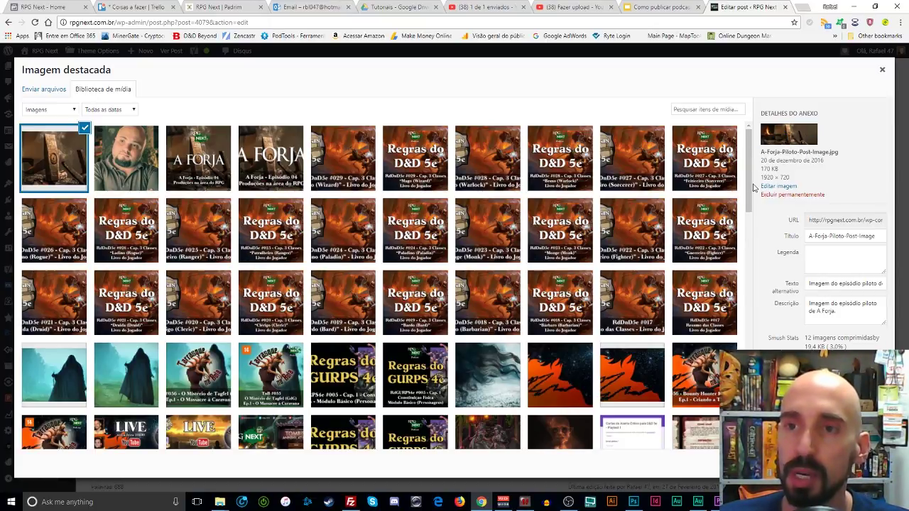
left_click_drag(762, 177, 792, 177)
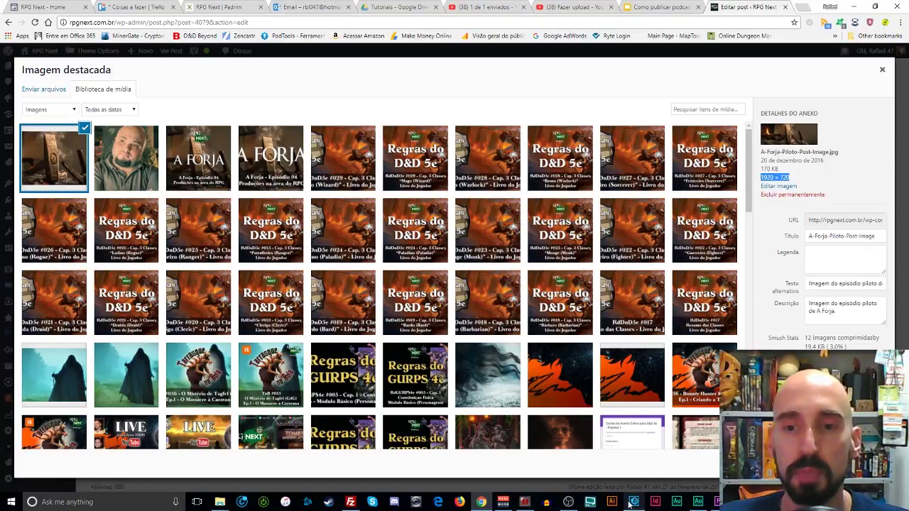
- Switch to Photoshop and resize A_Forja_Wallpaper.jpg proportionally to a width of 1920 pixels
mouse_move(641, 504)
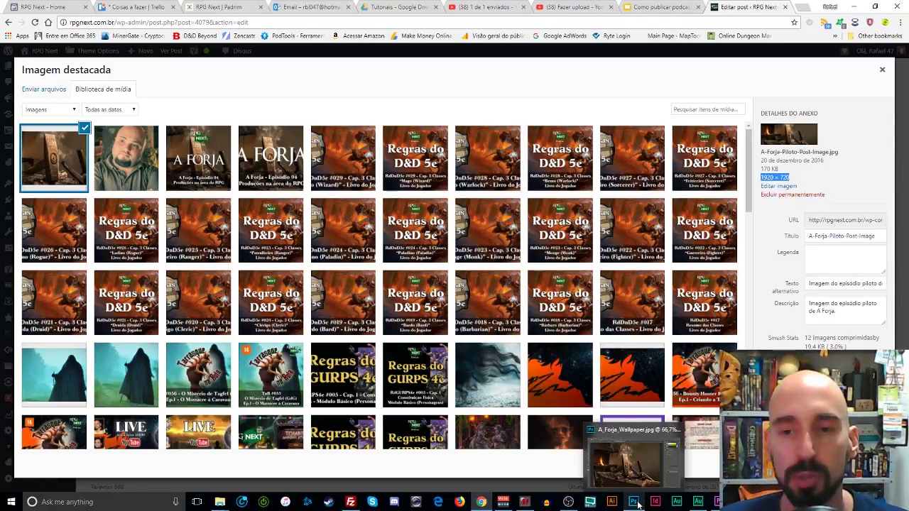
left_click(635, 502)
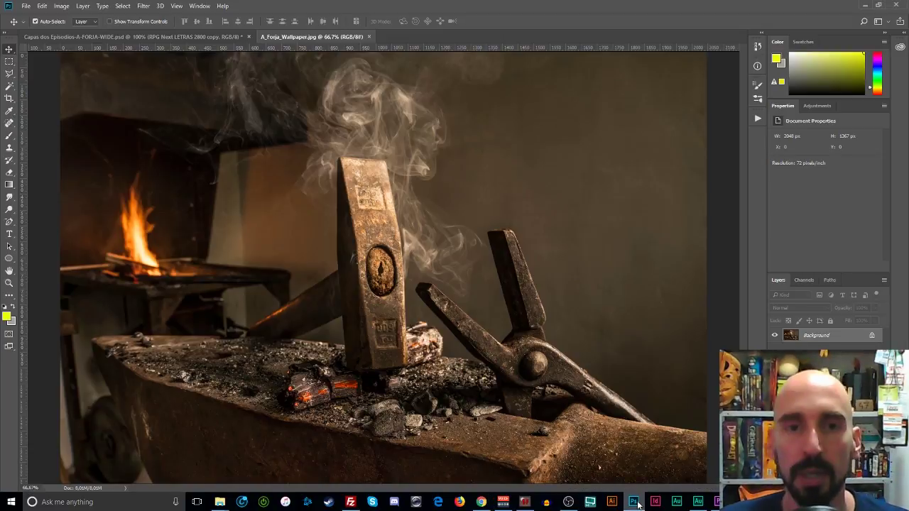
left_click(62, 5)
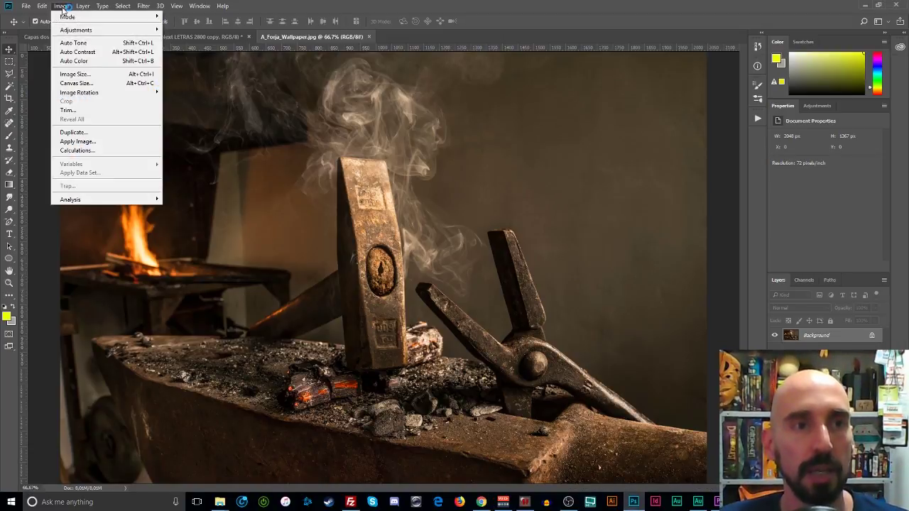
left_click(98, 75)
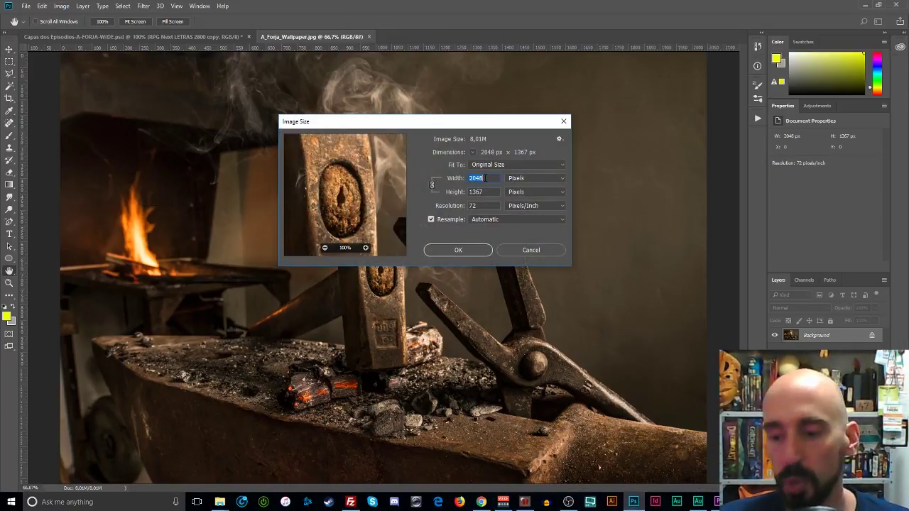
type("1920")
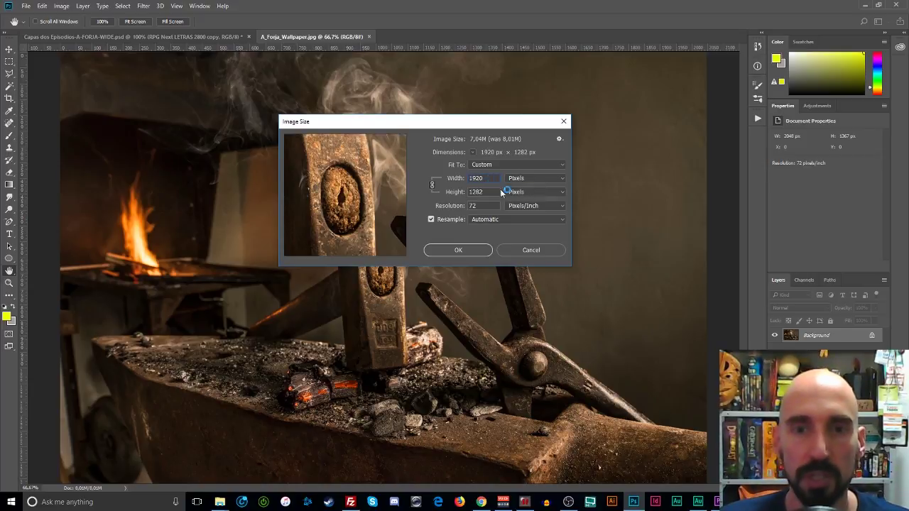
left_click(458, 250)
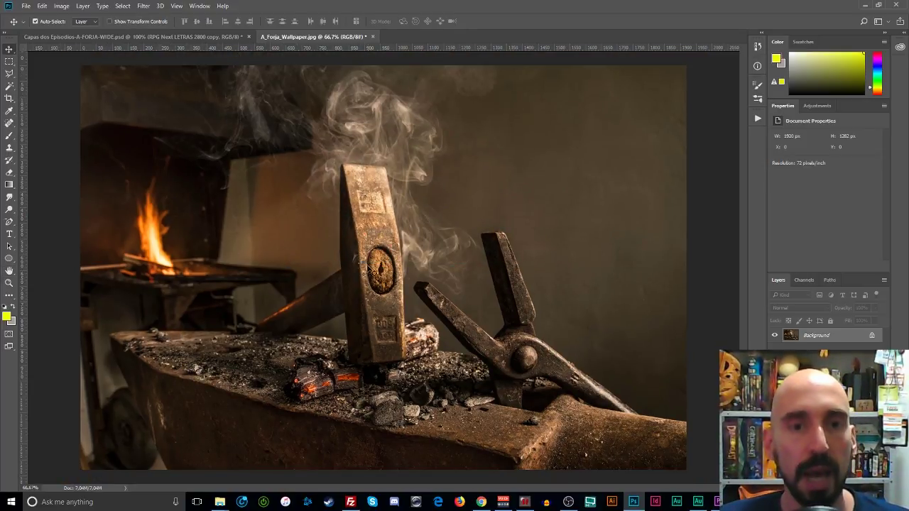
- Check the resized wallpaper's width and height in Image Size, and leave without changes
left_click(62, 6)
left_click(77, 75)
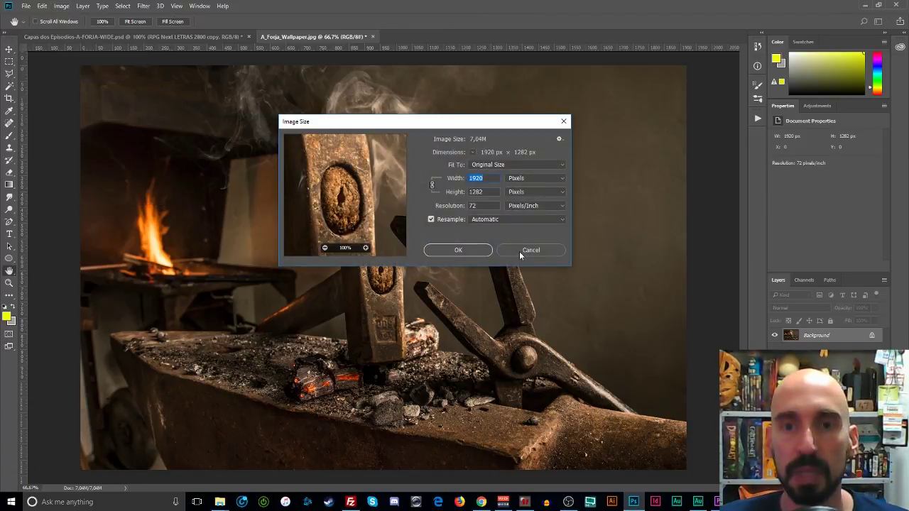
left_click(521, 250)
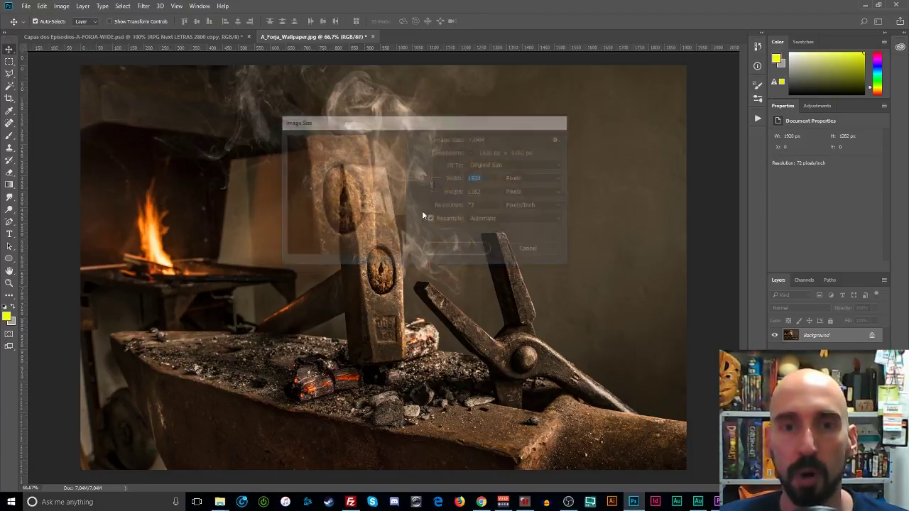
- Set the wallpaper's canvas height to 720 pixels with the anchor centred, and accept the clipping
left_click(61, 7)
left_click(88, 83)
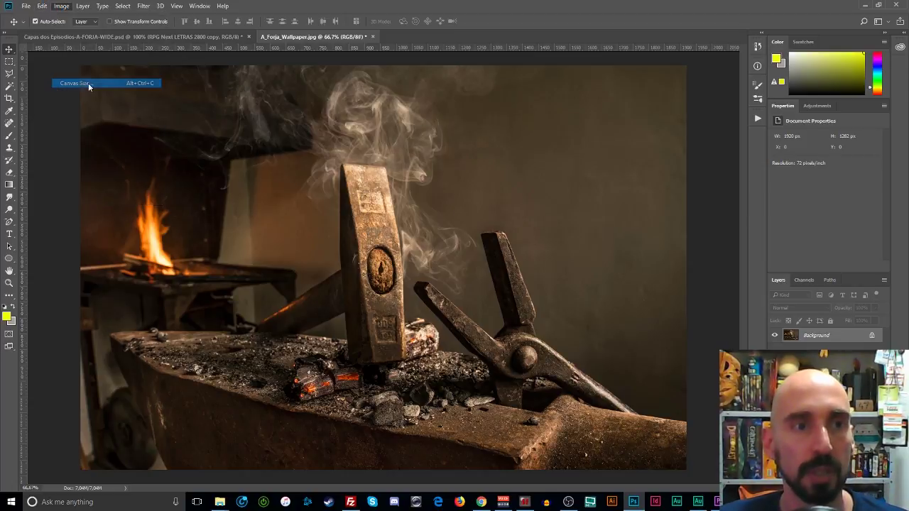
type("7")
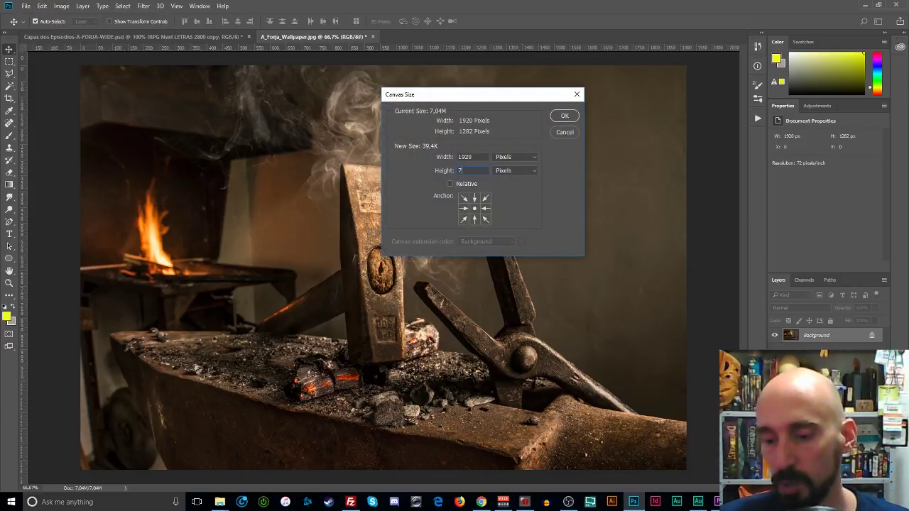
type("20")
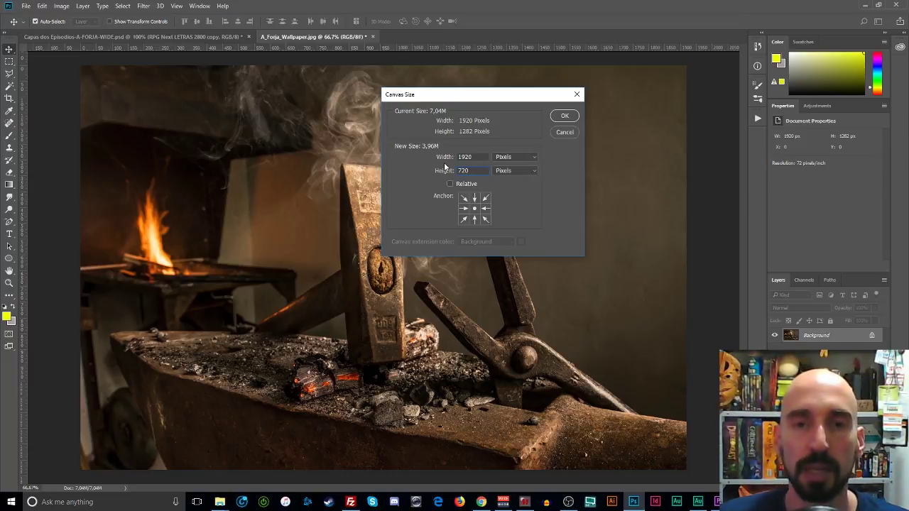
left_click(564, 116)
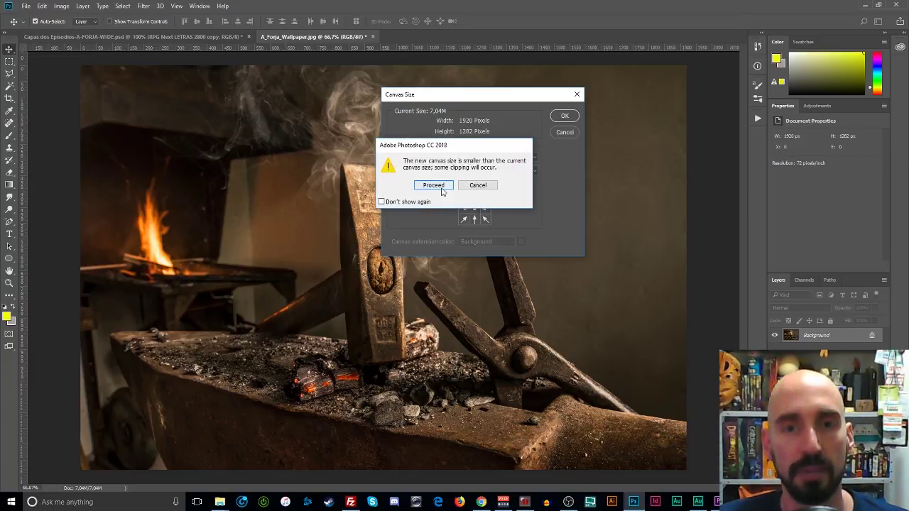
left_click(434, 186)
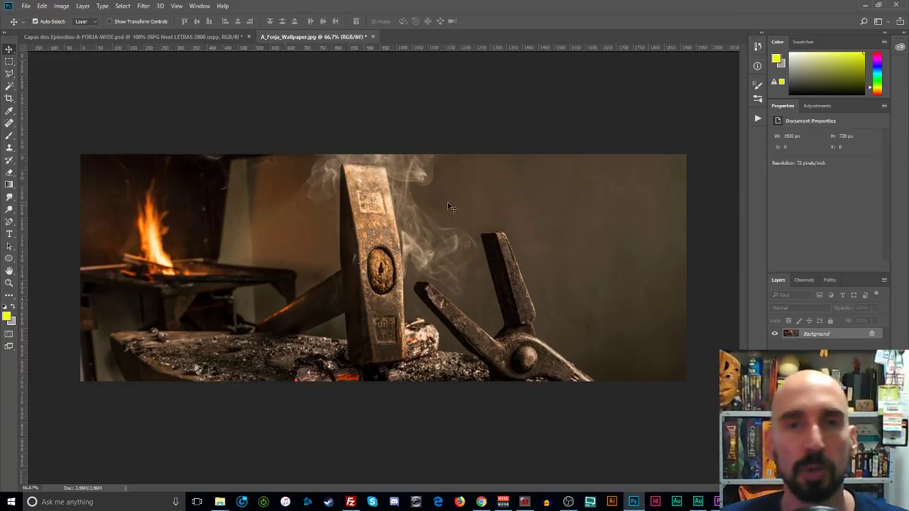
- Start the Save for Web (Legacy) export of the cropped wallpaper
left_click(26, 5)
mouse_move(57, 136)
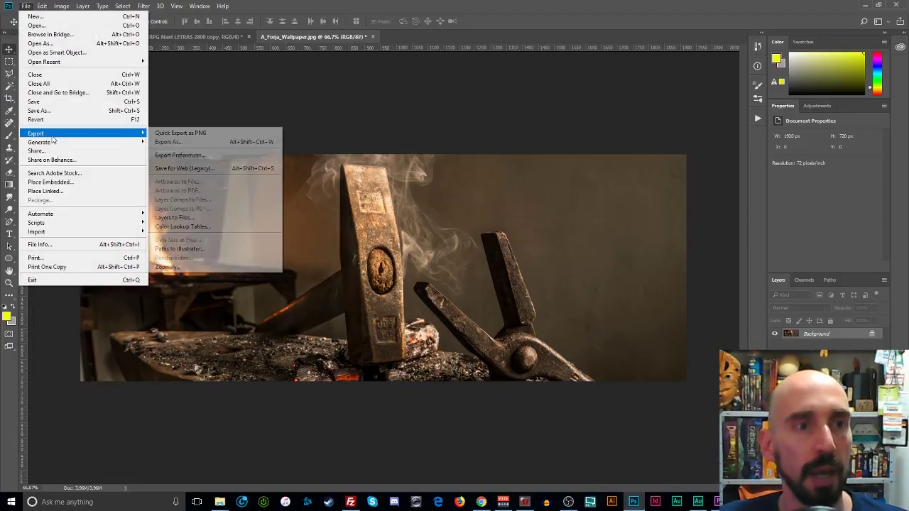
left_click(216, 170)
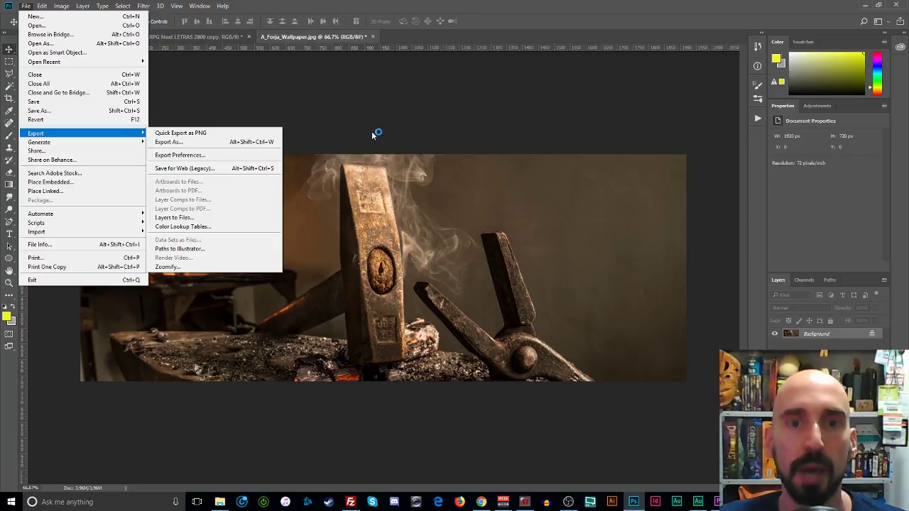
- Return to WordPress, close the featured image library, and look over the post's title and publishing settings
left_click(482, 503)
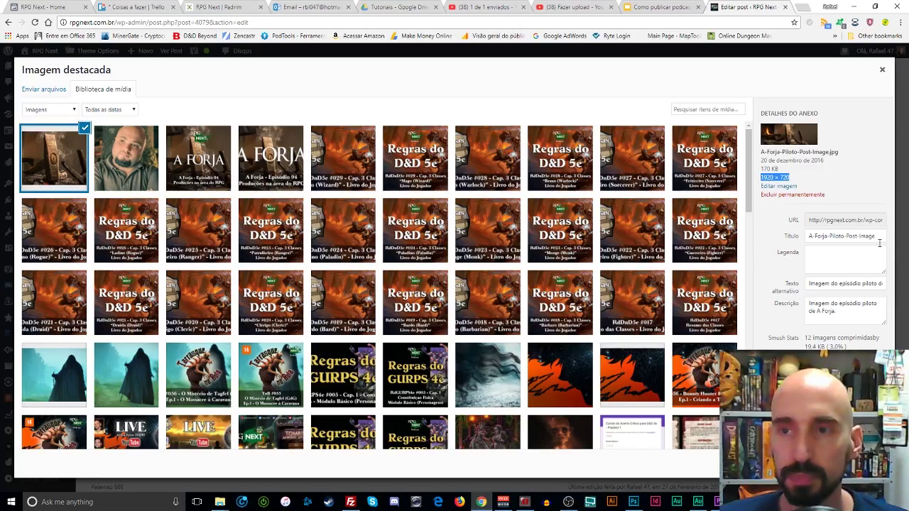
left_click(882, 70)
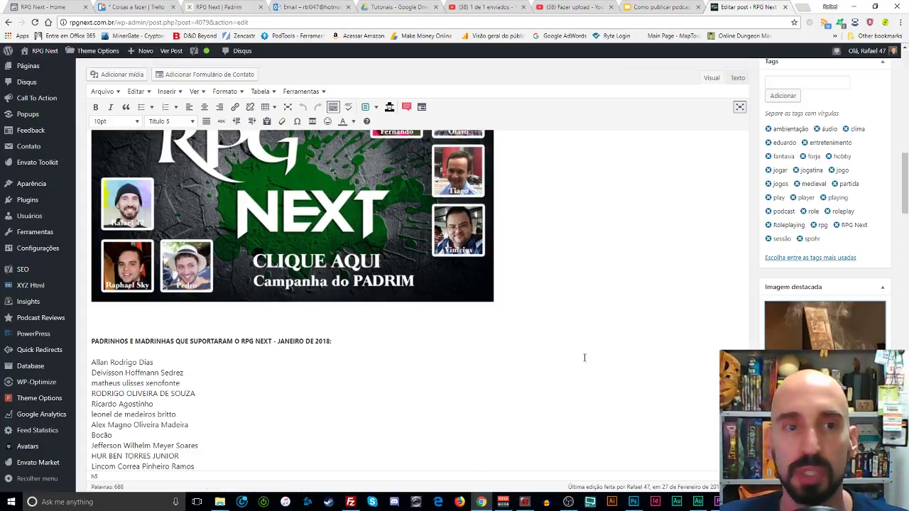
left_click_drag(903, 197, 904, 97)
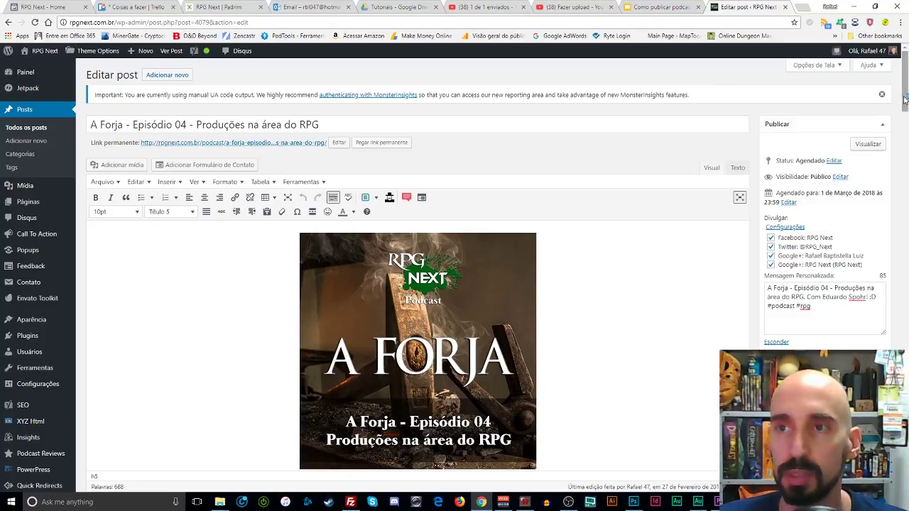
- Examine the post's Yoast SEO section, including the snippet preview, the focus keyword and the listed analysis problems
left_click_drag(906, 94, 906, 345)
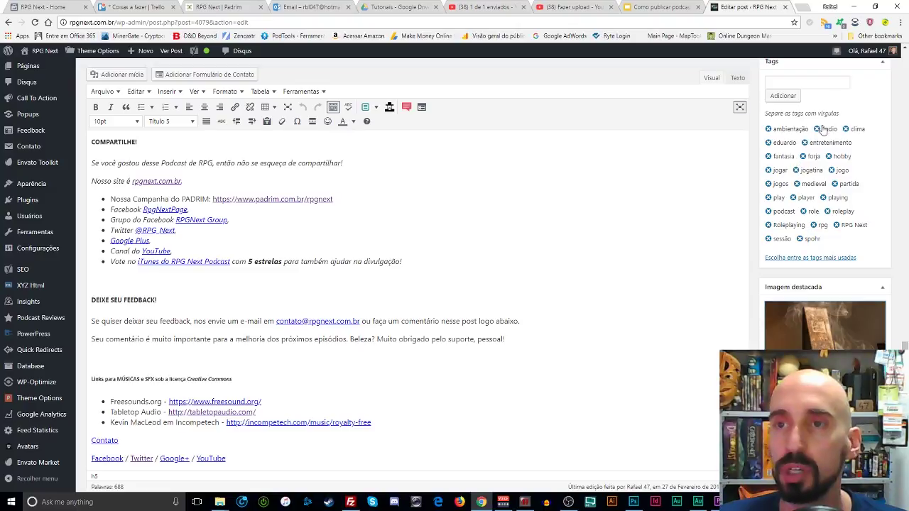
scroll(517, 298, "down", 4)
scroll(515, 284, "down", 2)
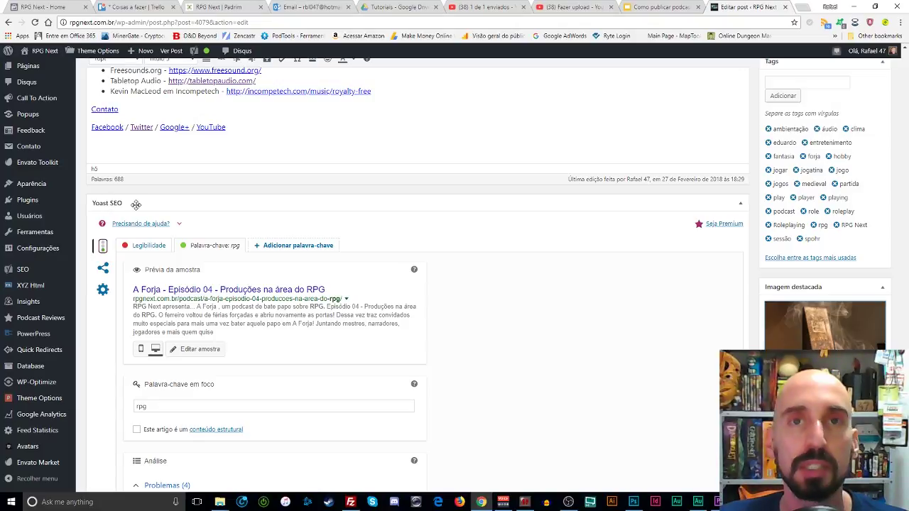
scroll(129, 205, "down", 1)
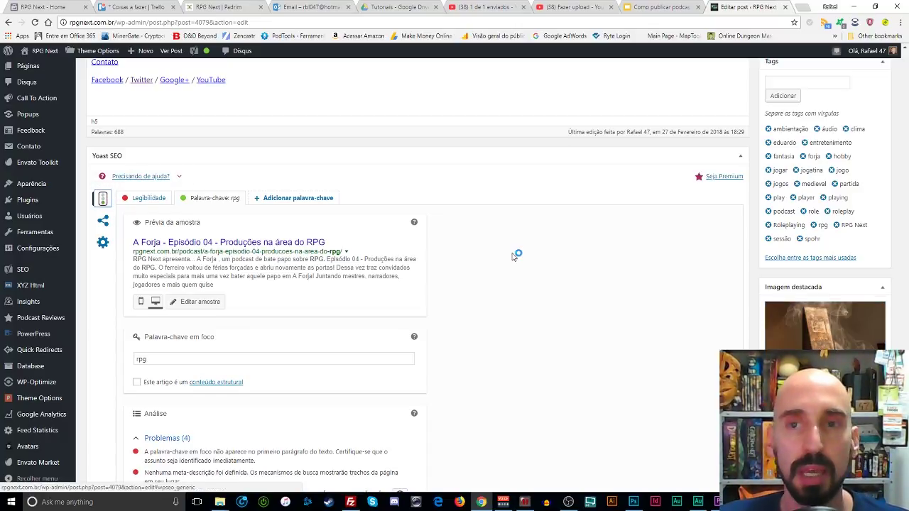
scroll(517, 256, "down", 1)
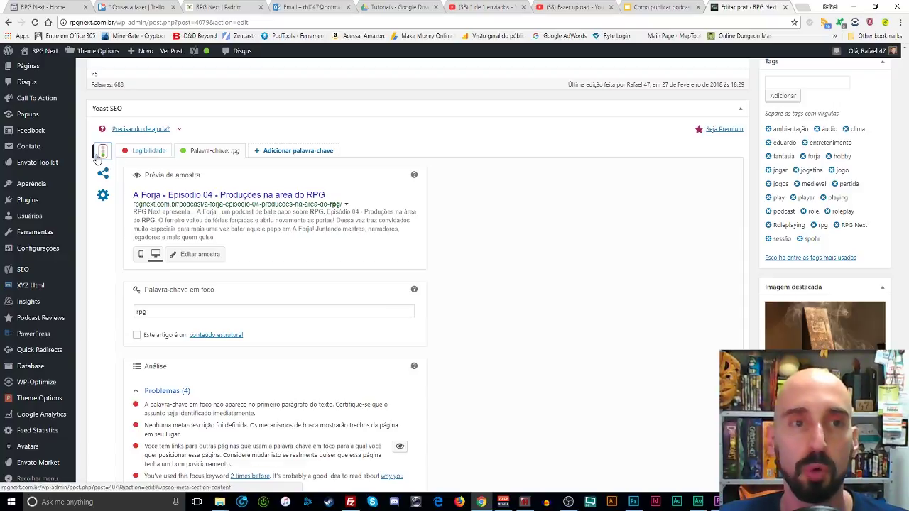
scroll(107, 156, "down", 3)
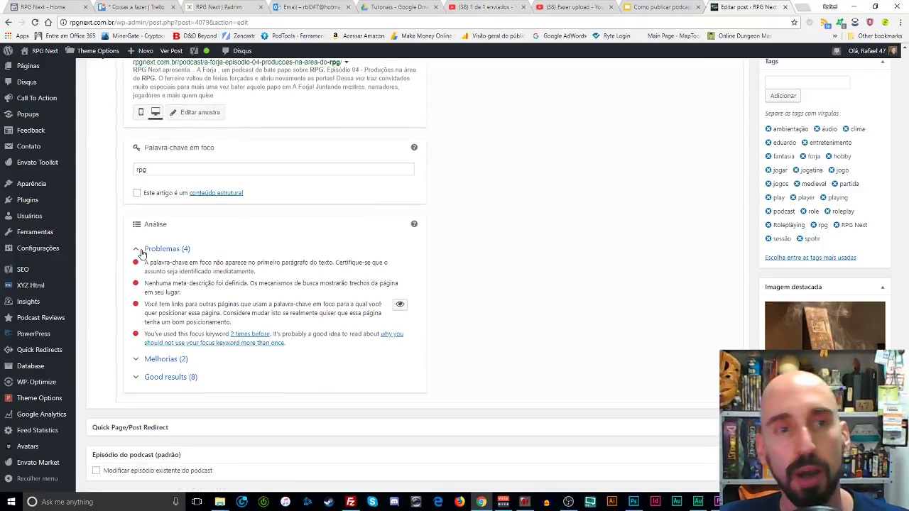
- Expand the good results and the improvements in the Yoast SEO analysis and review their items
left_click(135, 377)
scroll(255, 361, "down", 3)
left_click(137, 218)
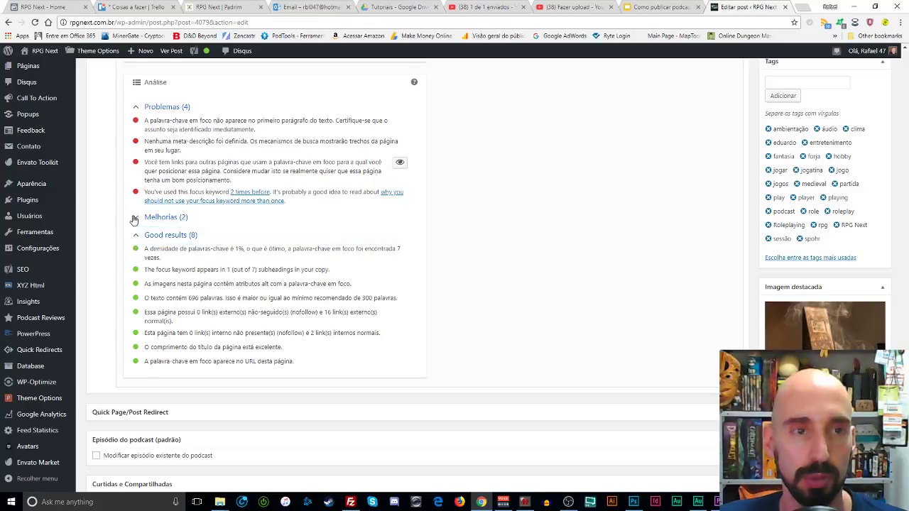
scroll(247, 266, "up", 2)
scroll(246, 266, "up", 4)
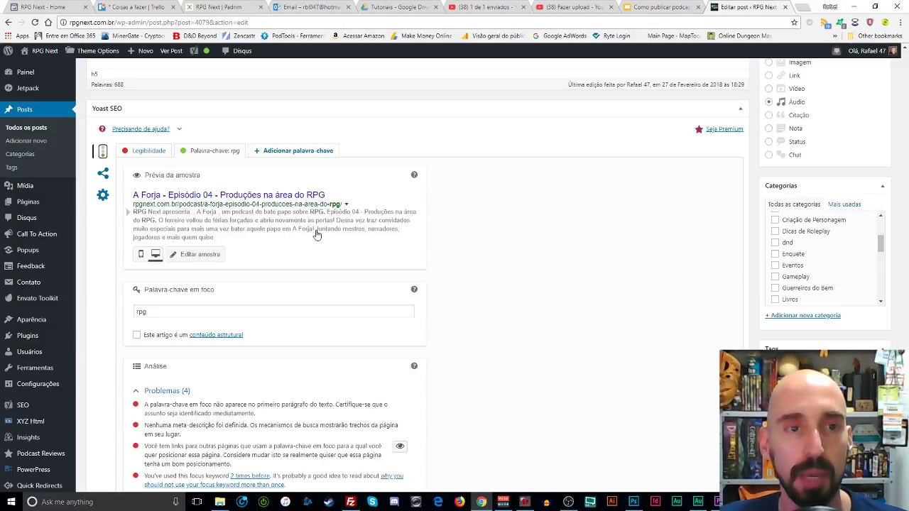
- Check the search snippet in the mobile preview, and switch it back to the desktop preview
left_click(141, 255)
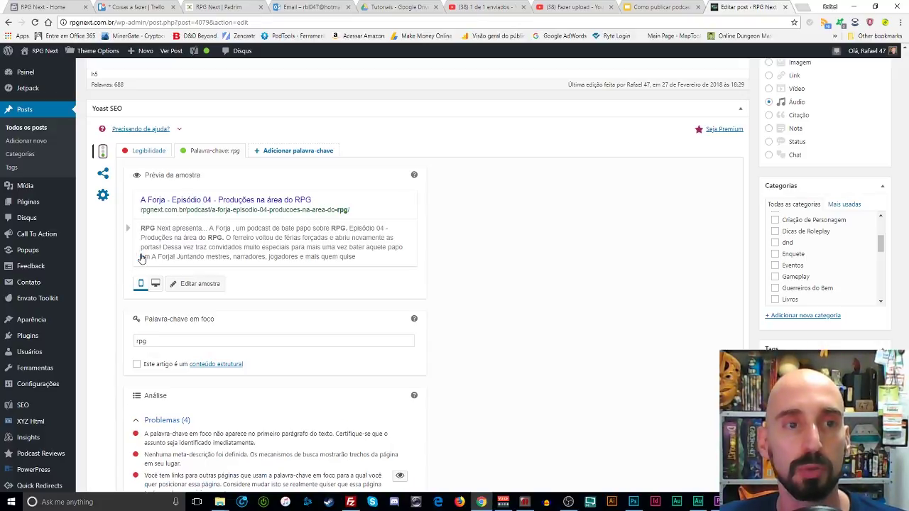
scroll(240, 278, "down", 1)
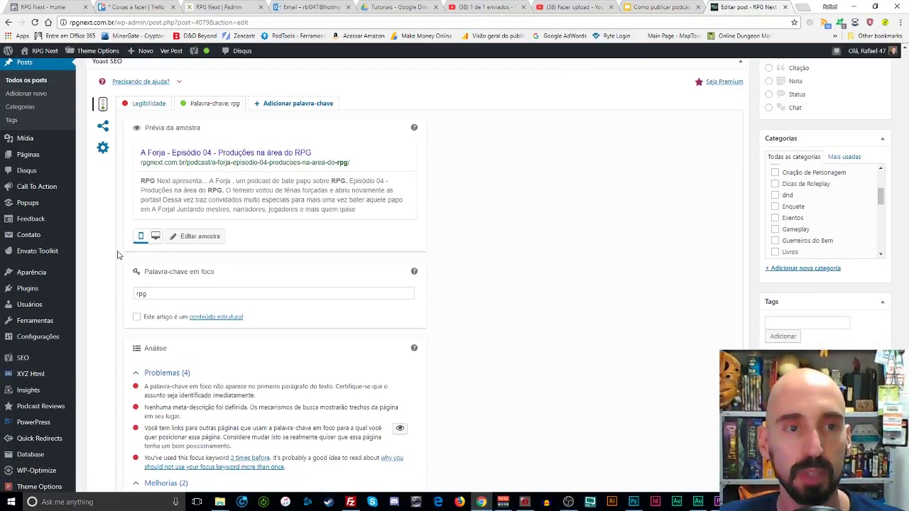
left_click(156, 236)
scroll(270, 239, "up", 1)
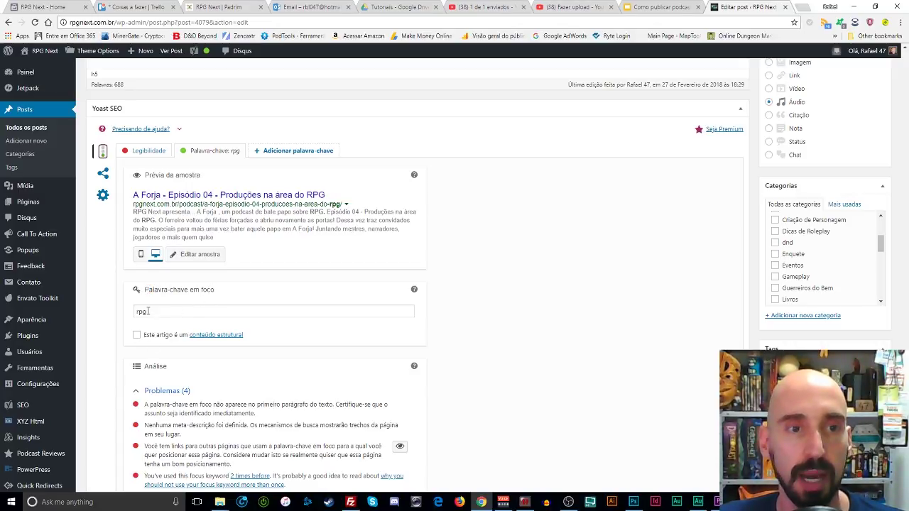
- Examine the focus keyword "rpg" against the snippet's title, URL and description and the listed analysis problems and improvements
left_click_drag(147, 311, 125, 312)
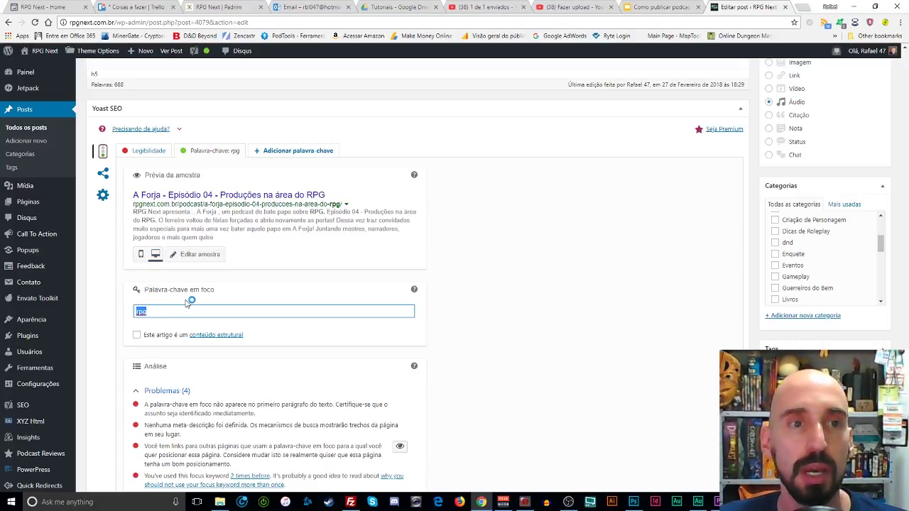
scroll(190, 302, "down", 1)
scroll(167, 265, "up", 1)
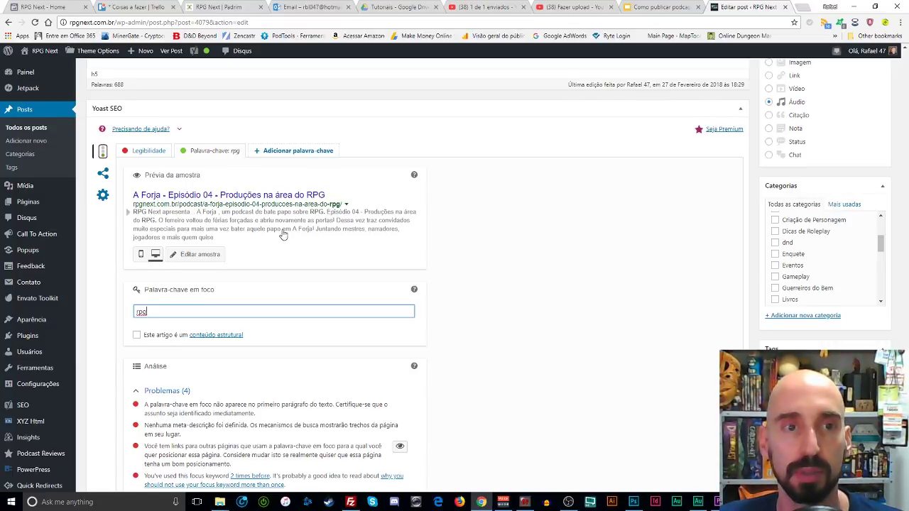
scroll(283, 236, "down", 2)
scroll(241, 312, "down", 1)
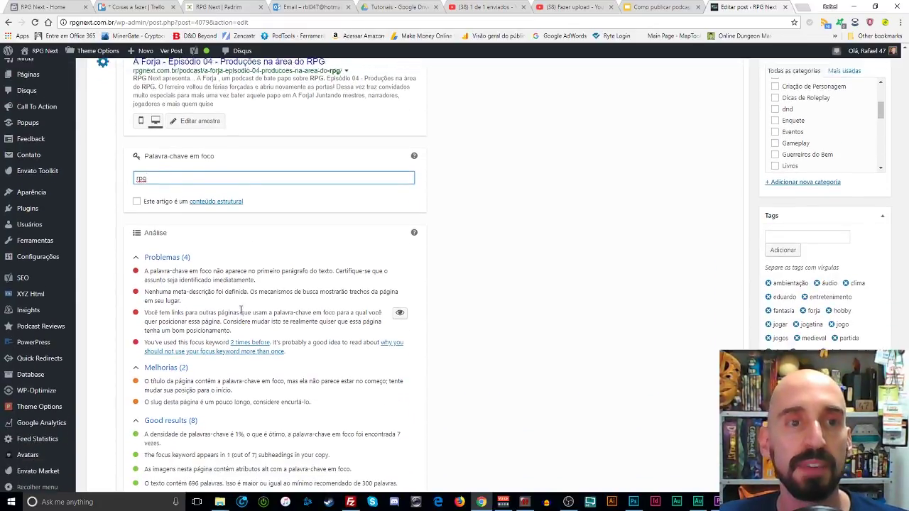
scroll(242, 312, "up", 1)
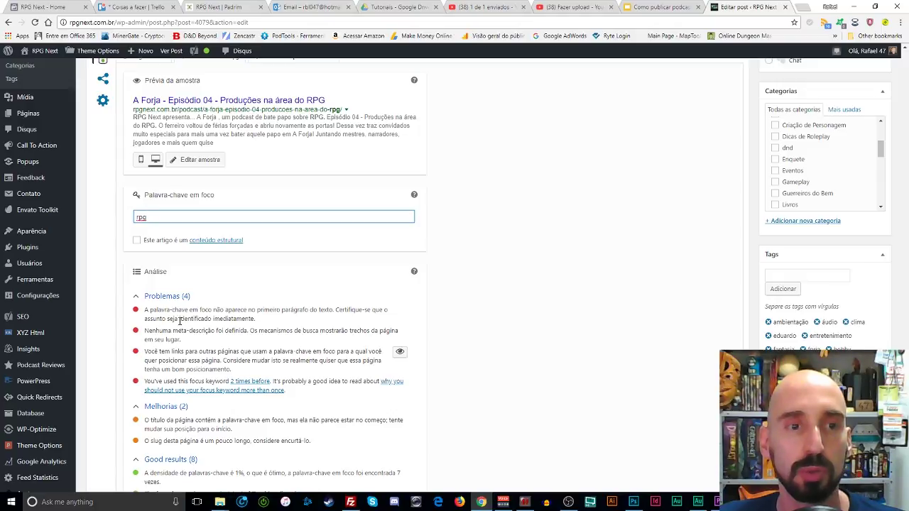
scroll(334, 110, "up", 1)
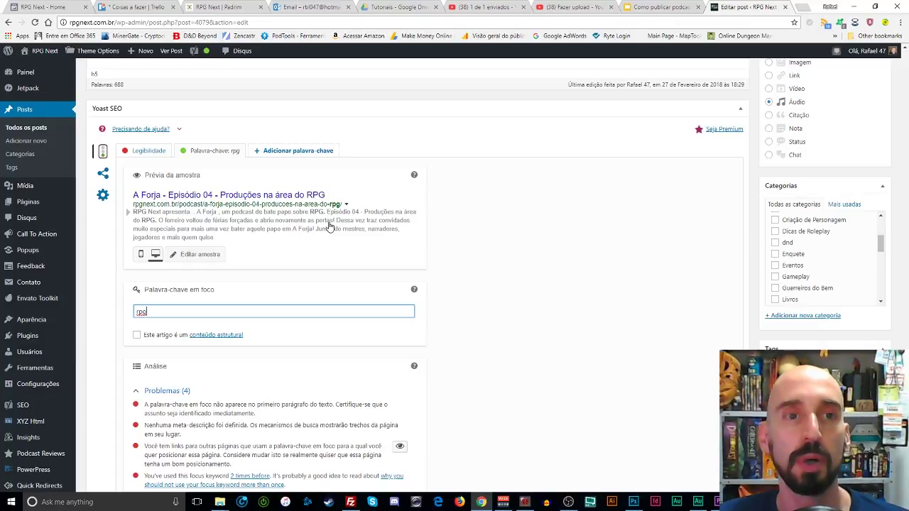
scroll(187, 338, "down", 1)
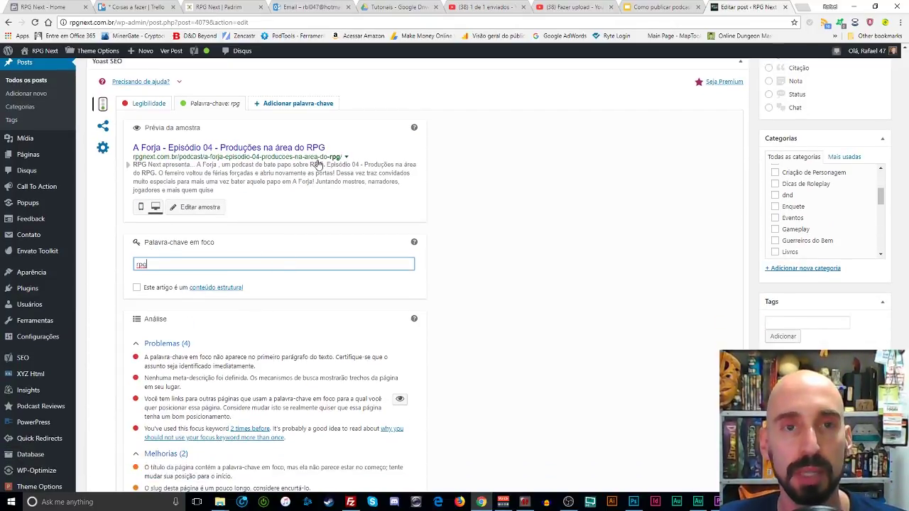
scroll(263, 280, "down", 1)
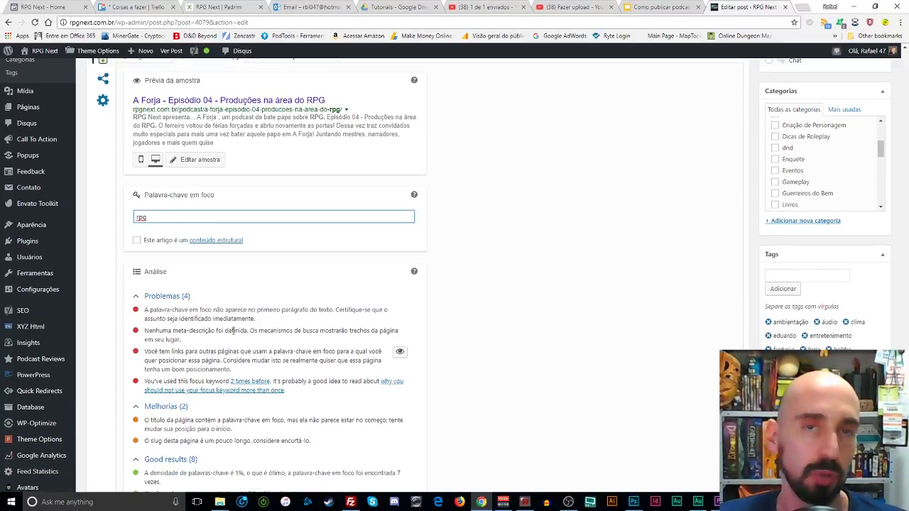
- Open the search snippet for editing and examine its SEO title, slug and meta description fields
scroll(304, 331, "up", 2)
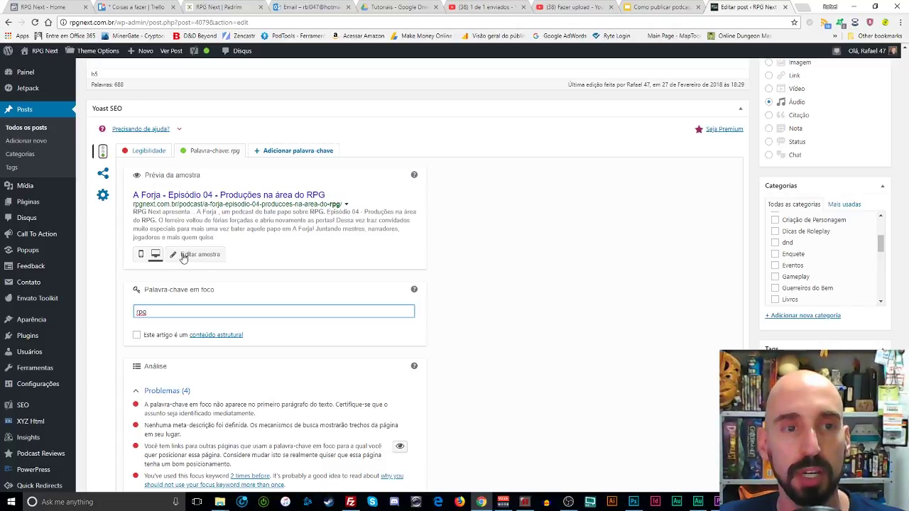
left_click(192, 255)
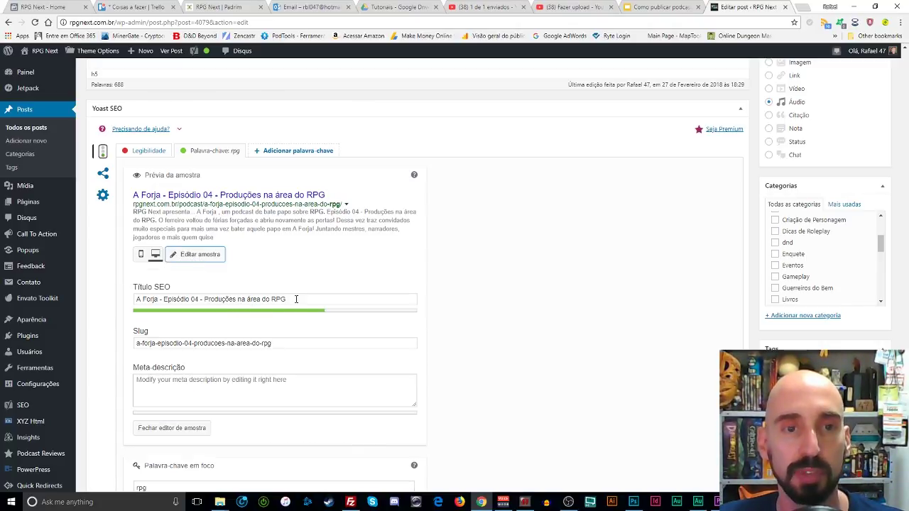
left_click_drag(296, 299, 119, 299)
scroll(249, 305, "down", 2)
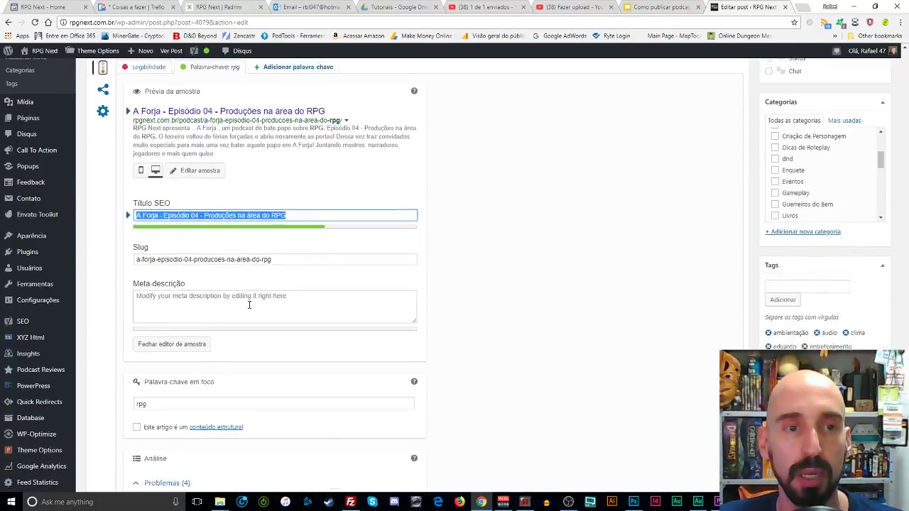
left_click_drag(280, 248, 123, 254)
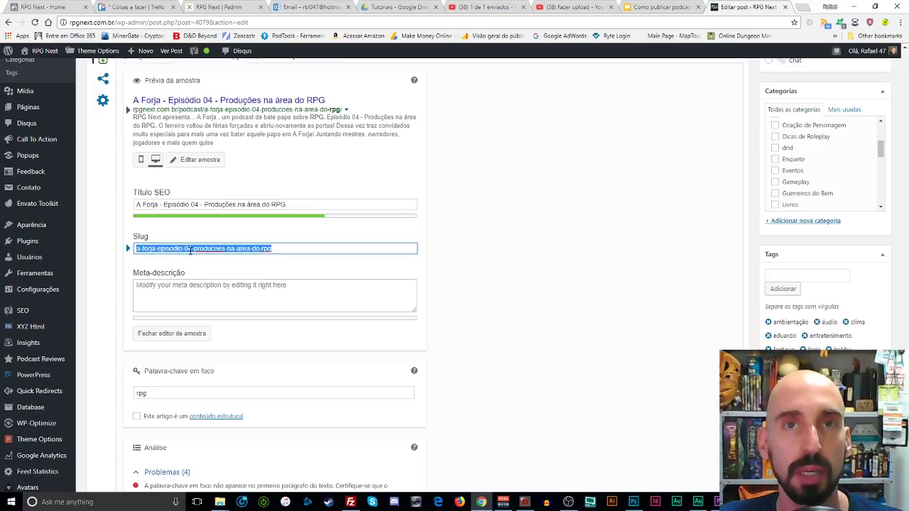
scroll(191, 250, "down", 1)
left_click(146, 238)
scroll(171, 213, "up", 1)
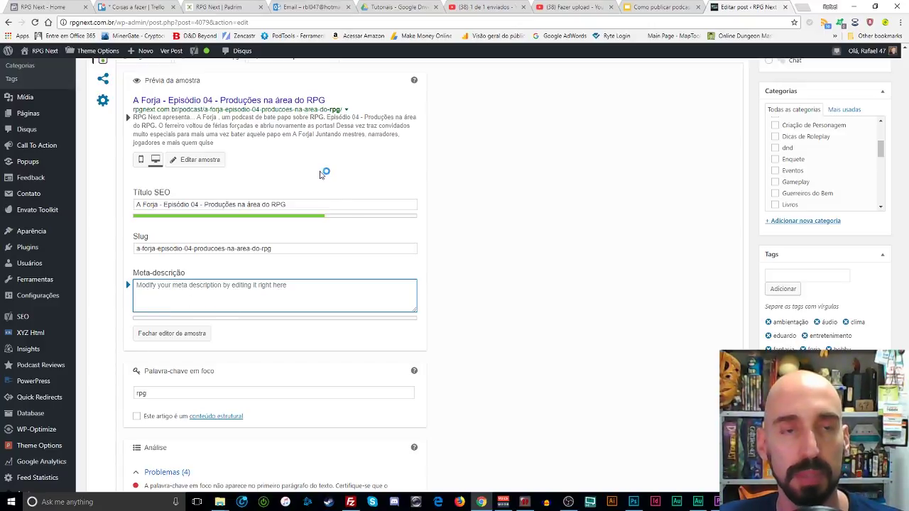
scroll(341, 220, "up", 2)
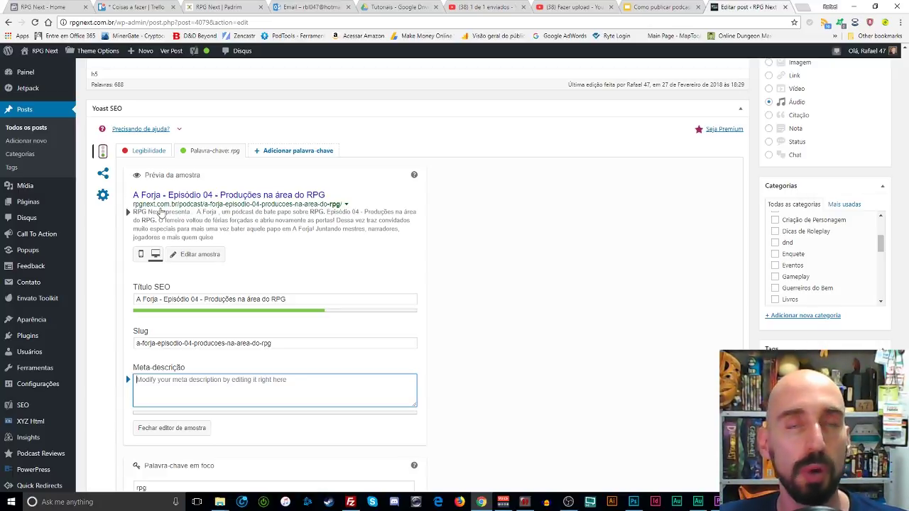
scroll(239, 320, "down", 1)
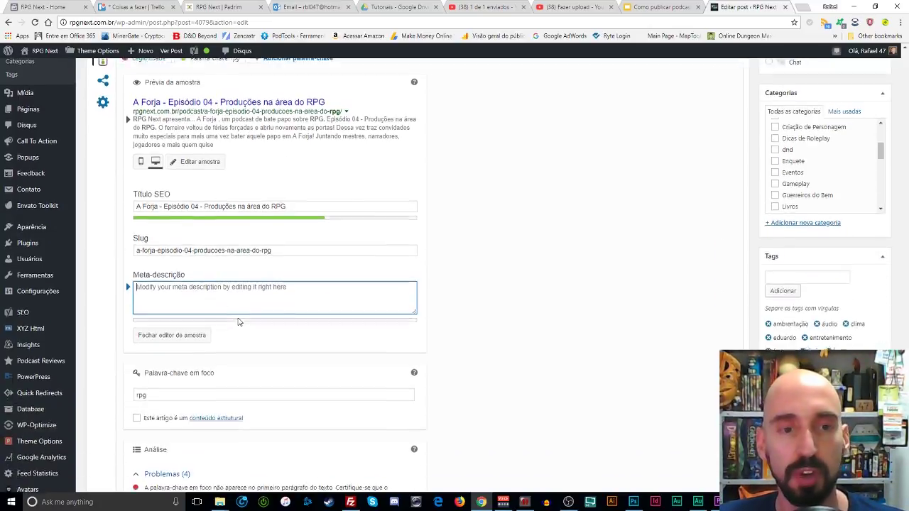
scroll(240, 320, "up", 3)
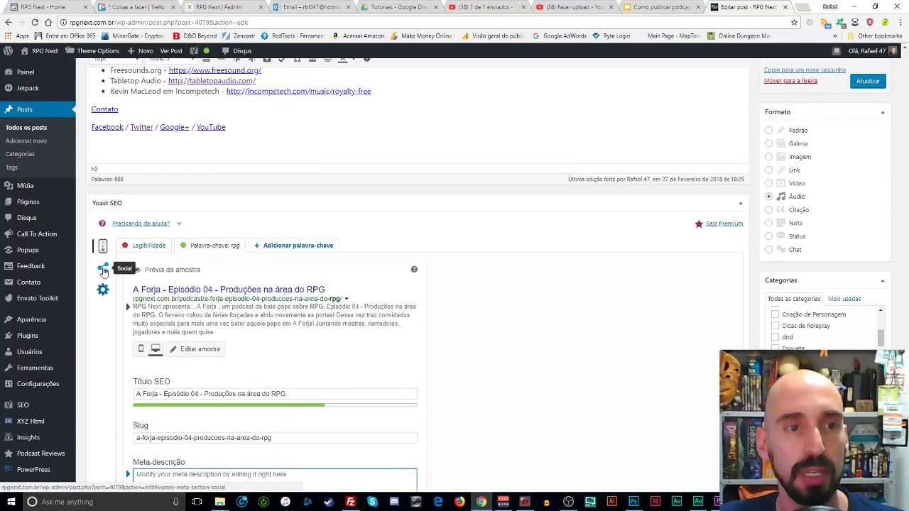
- Open the Yoast SEO social settings and examine the title and description fields for Facebook and Twitter
left_click(103, 269)
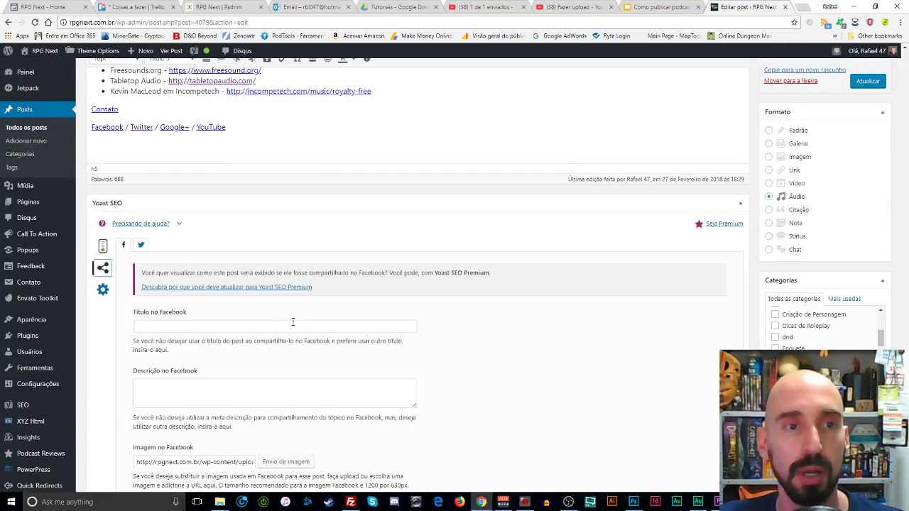
scroll(163, 240, "down", 1)
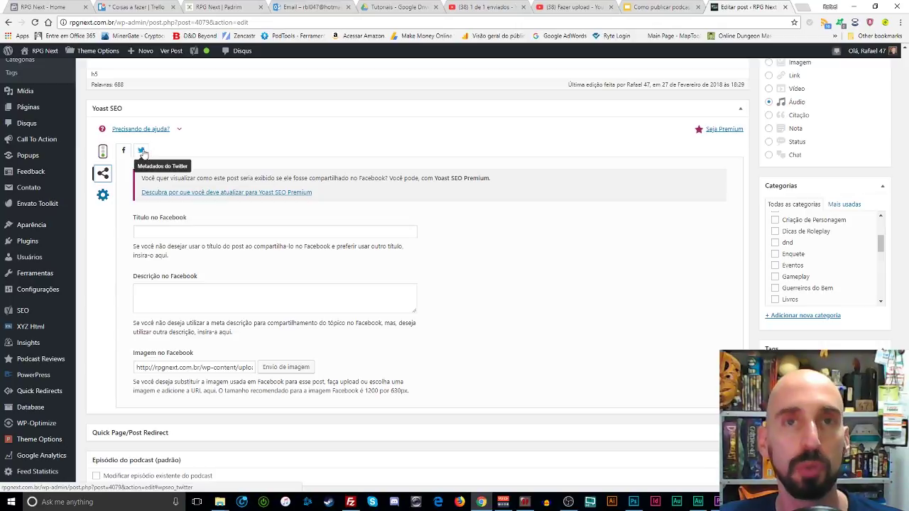
left_click(180, 228)
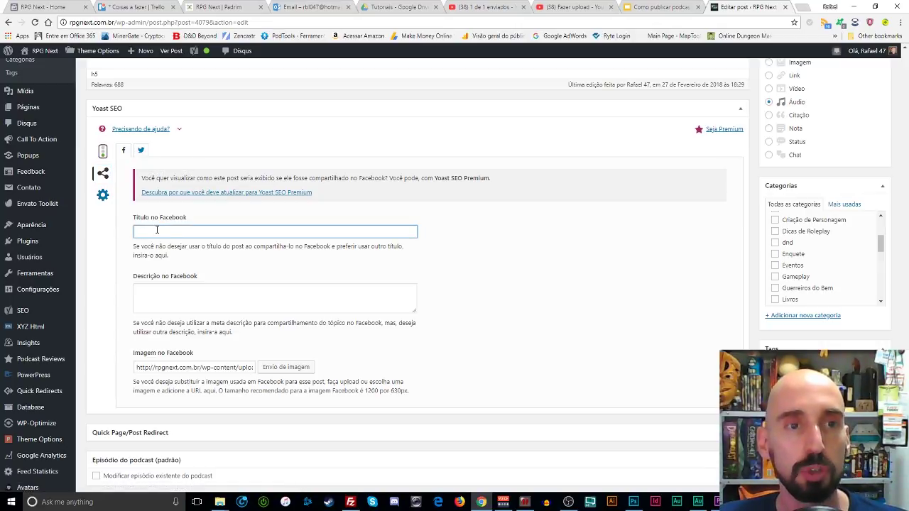
left_click(156, 302)
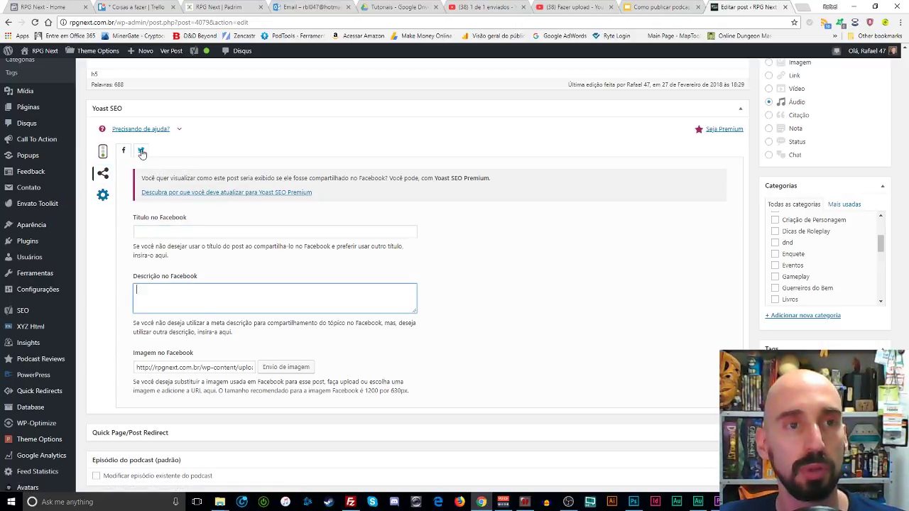
left_click(141, 150)
left_click(169, 231)
left_click(146, 295)
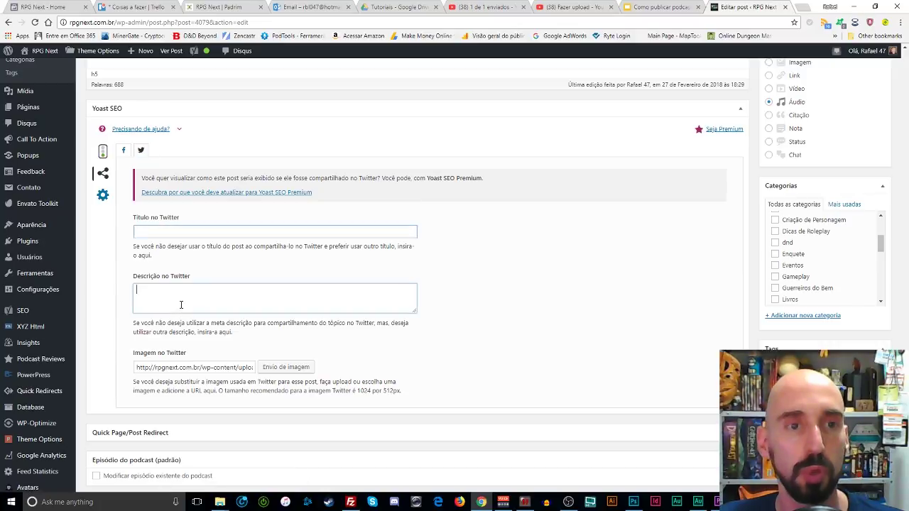
left_click(123, 151)
left_click(163, 233)
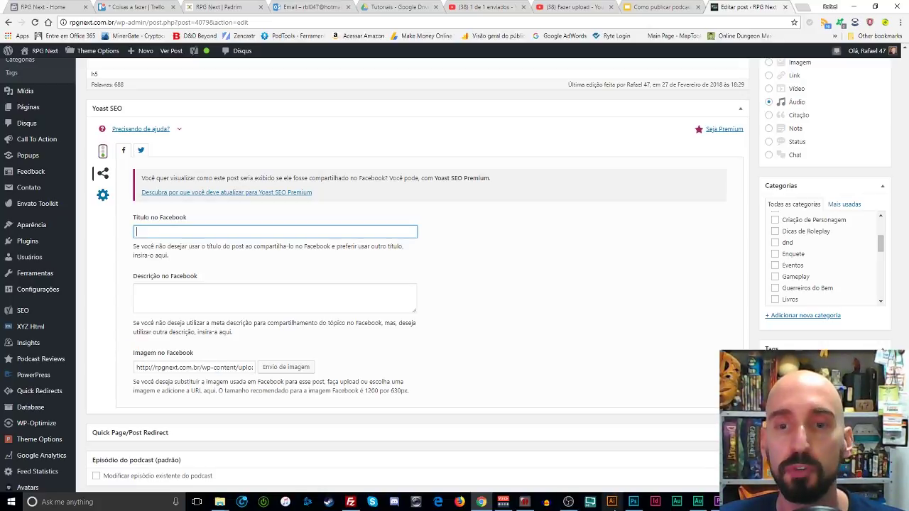
- Switch to Photoshop to view the wide A Forja episode 04 cover, and return to the post editor in Chrome
left_click(634, 502)
left_click(137, 37)
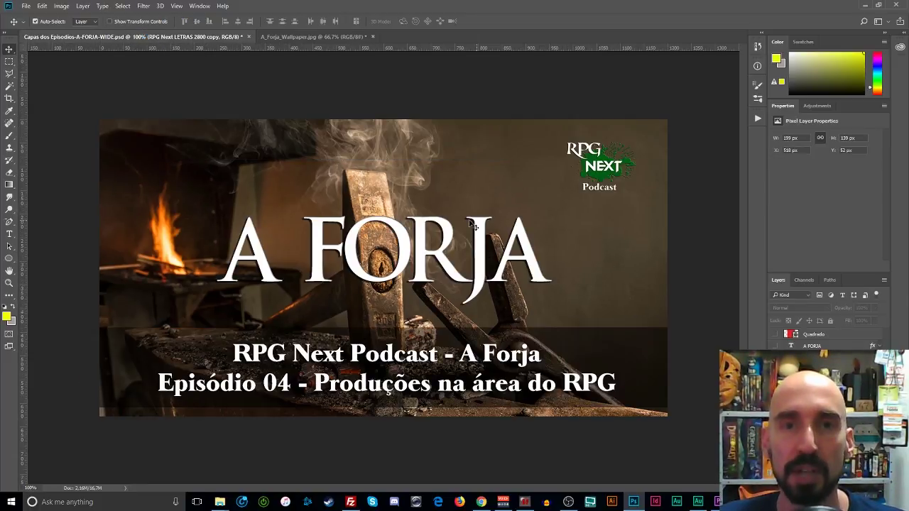
left_click(482, 503)
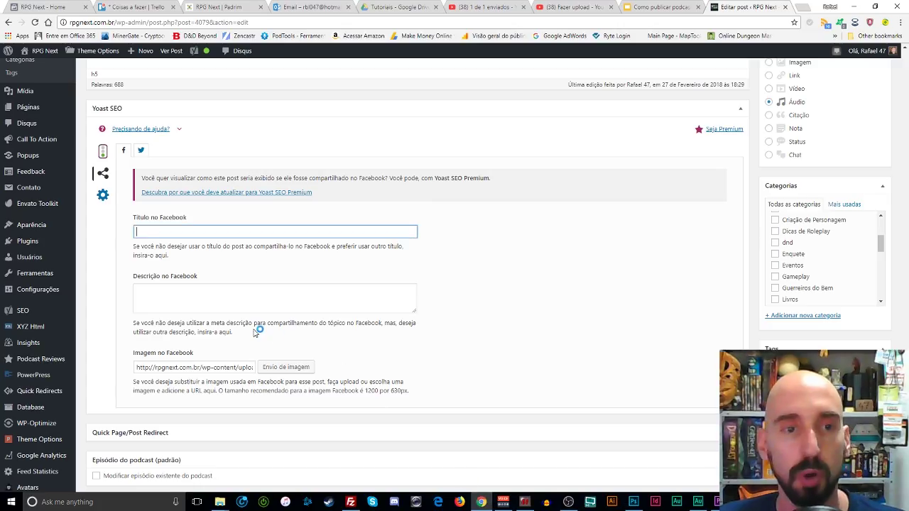
- View the media library for the Facebook image and close it without choosing an image
left_click(217, 368)
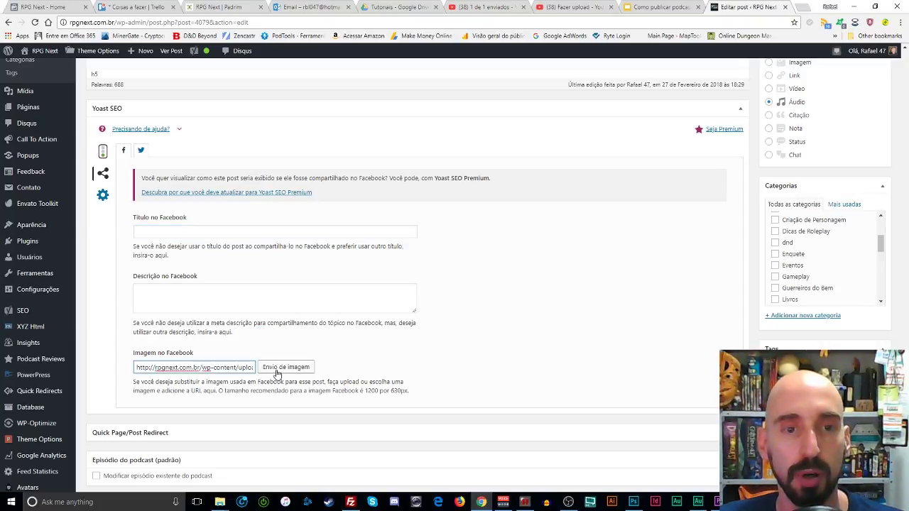
left_click(275, 371)
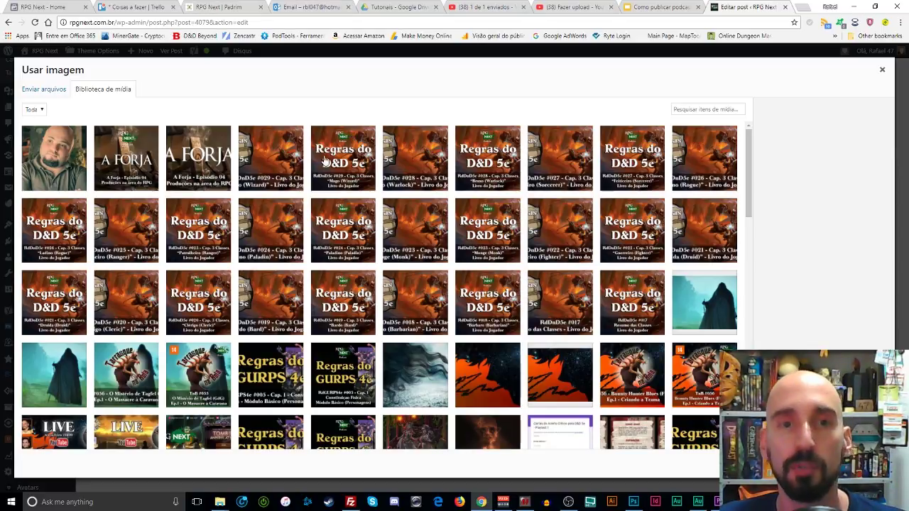
left_click(882, 69)
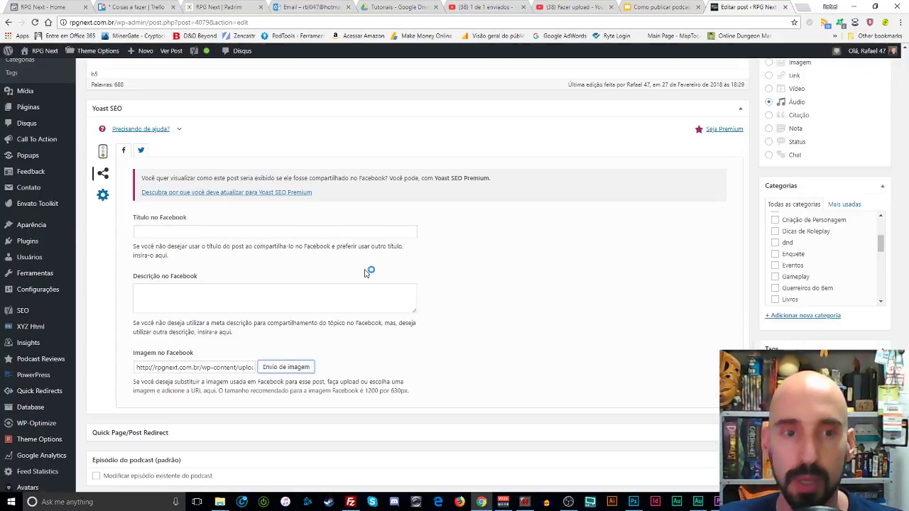
- Inspect the full Facebook image URL and compare it with the Twitter image setting
left_click_drag(164, 367, 304, 372)
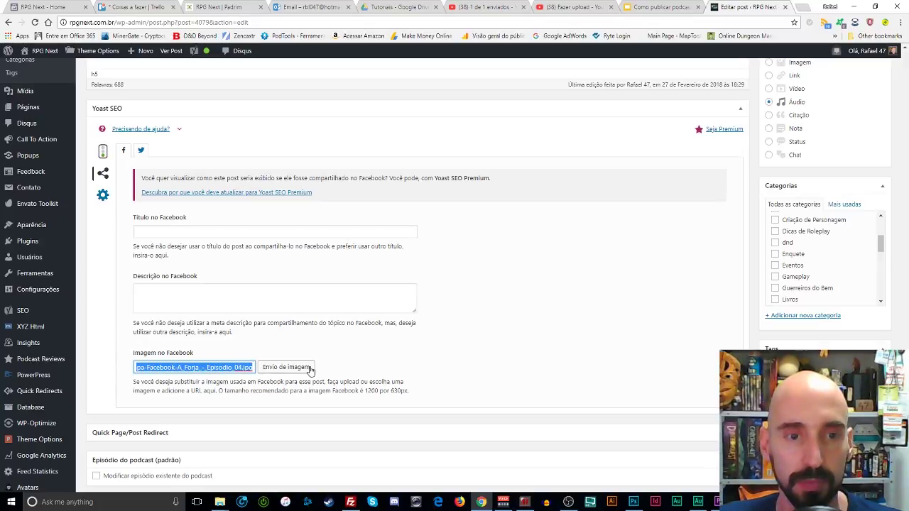
left_click(142, 152)
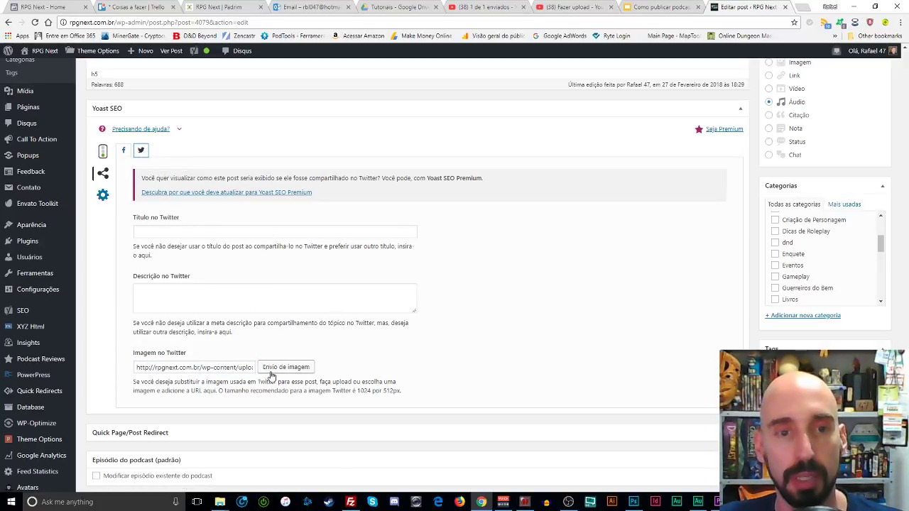
left_click(123, 151)
triple_click(199, 367)
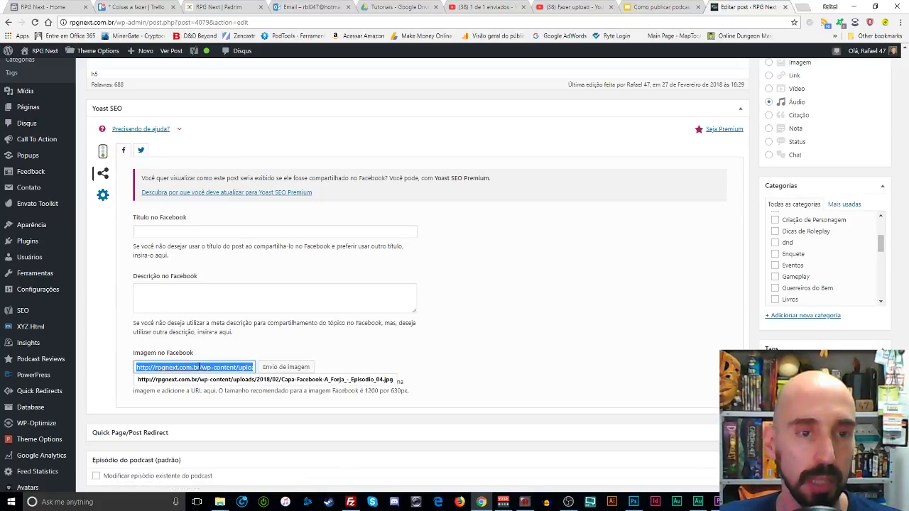
triple_click(199, 367)
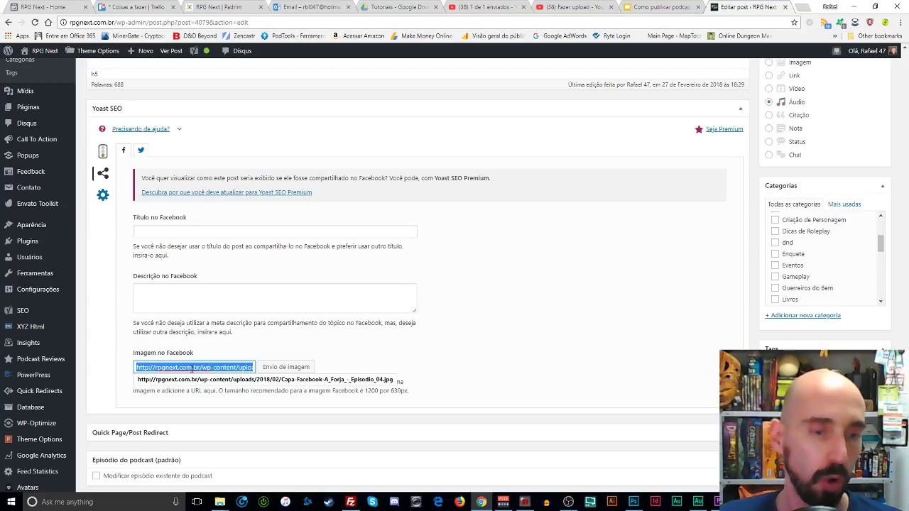
- Inspect the Twitter image URL through to its file name in the post's Twitter sharing settings
left_click(140, 150)
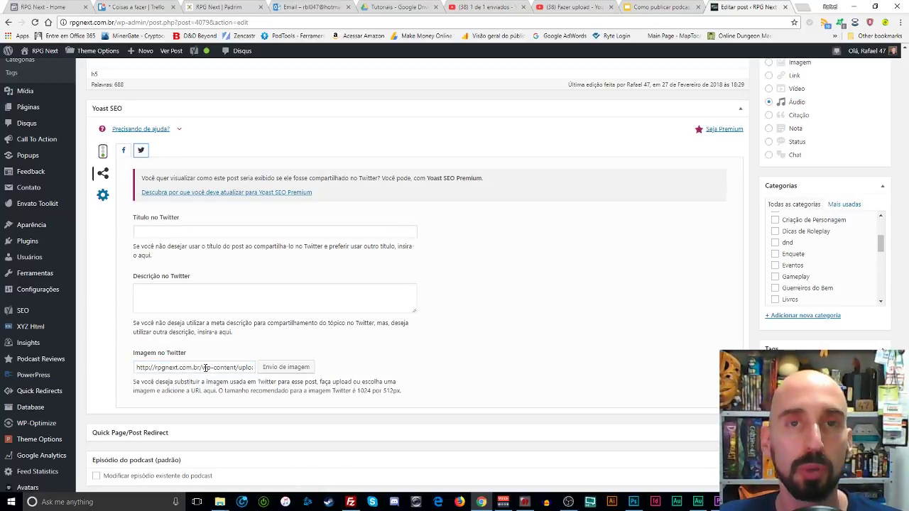
left_click_drag(225, 366, 380, 371)
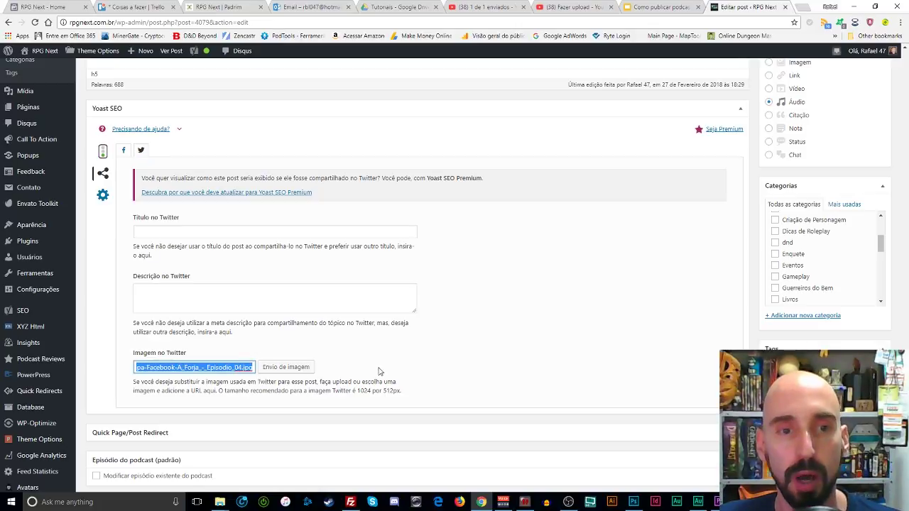
left_click(199, 369)
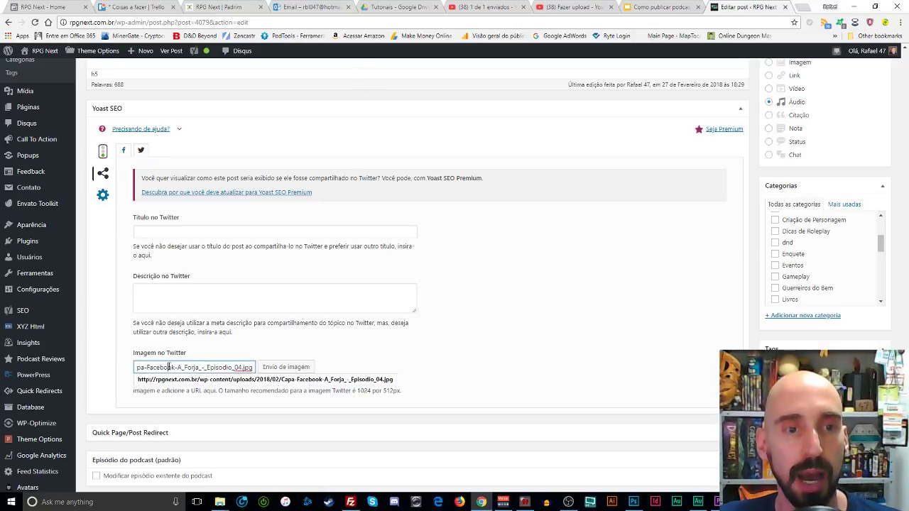
left_click_drag(195, 367, 297, 367)
left_click(212, 369)
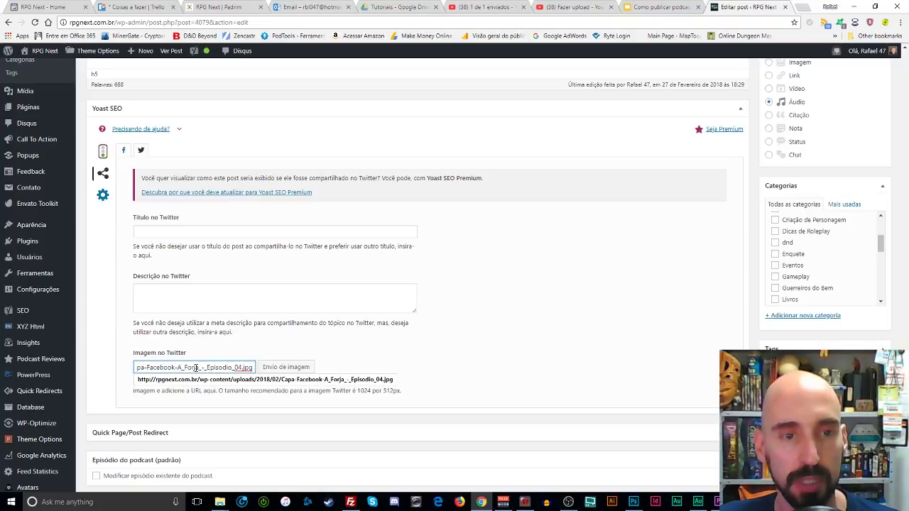
left_click_drag(179, 367, 241, 371)
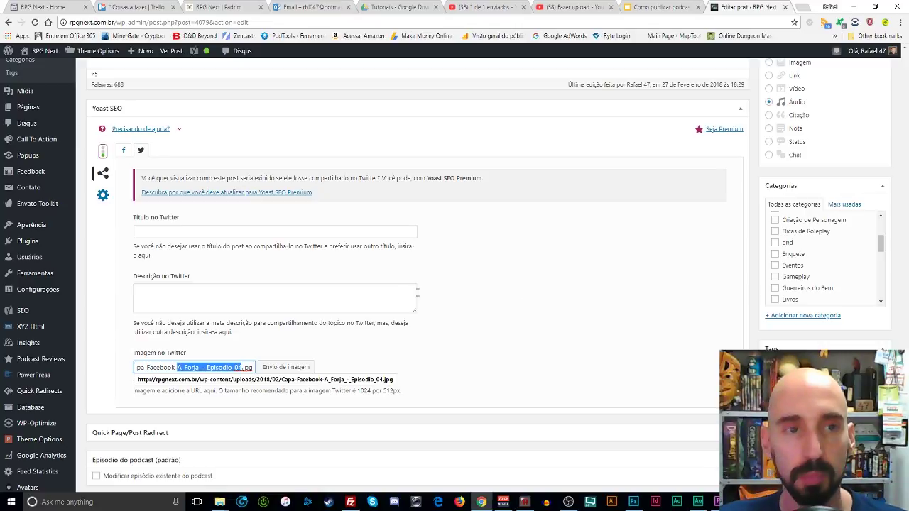
- Enable modification of the existing podcast episode in the Episódio do podcast (padrão) section
scroll(417, 292, "up", 2)
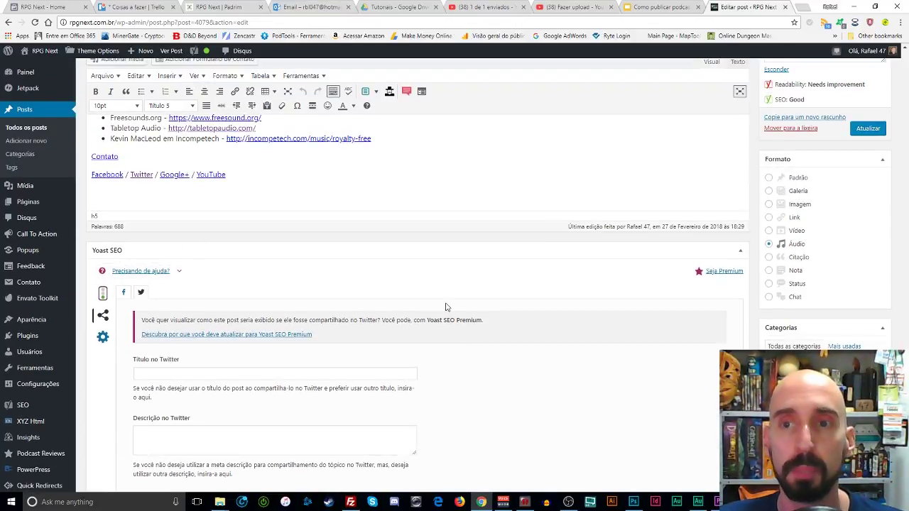
scroll(446, 307, "down", 3)
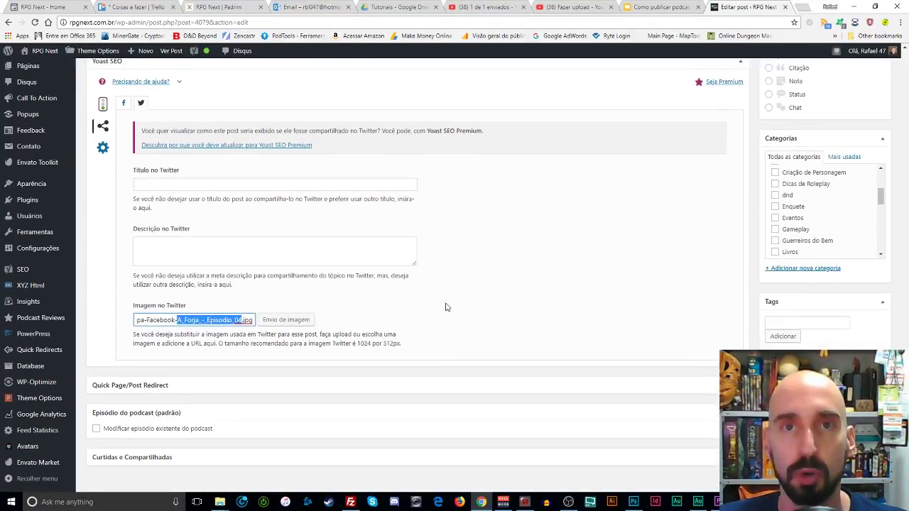
scroll(581, 274, "down", 2)
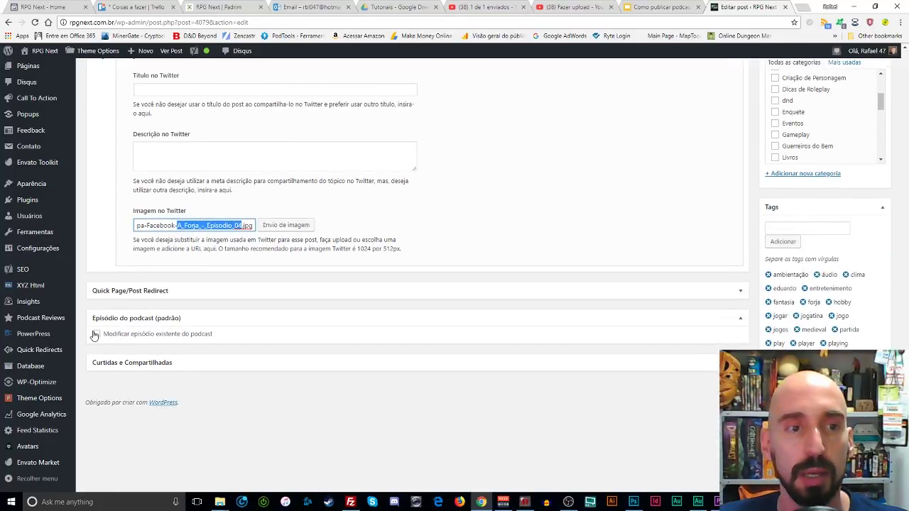
left_click(96, 334)
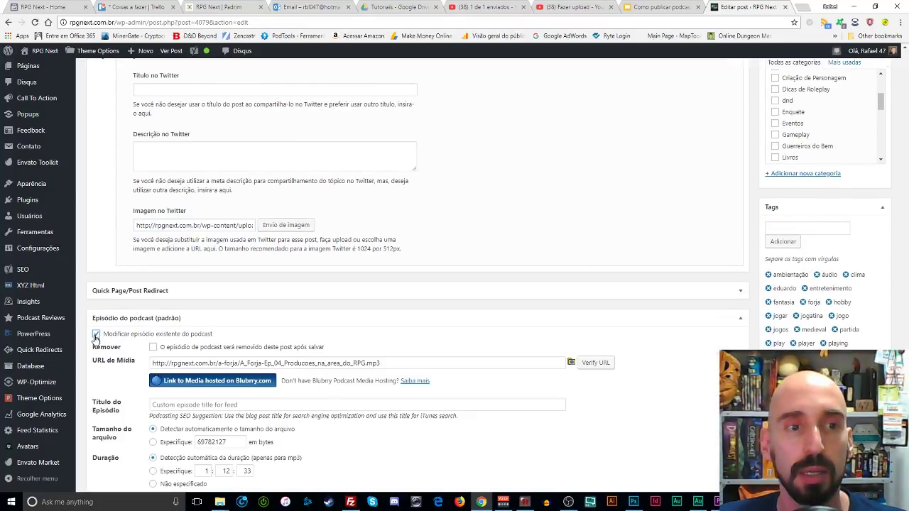
- Examine the podcast episode's settings and its full media URL
scroll(315, 360, "down", 2)
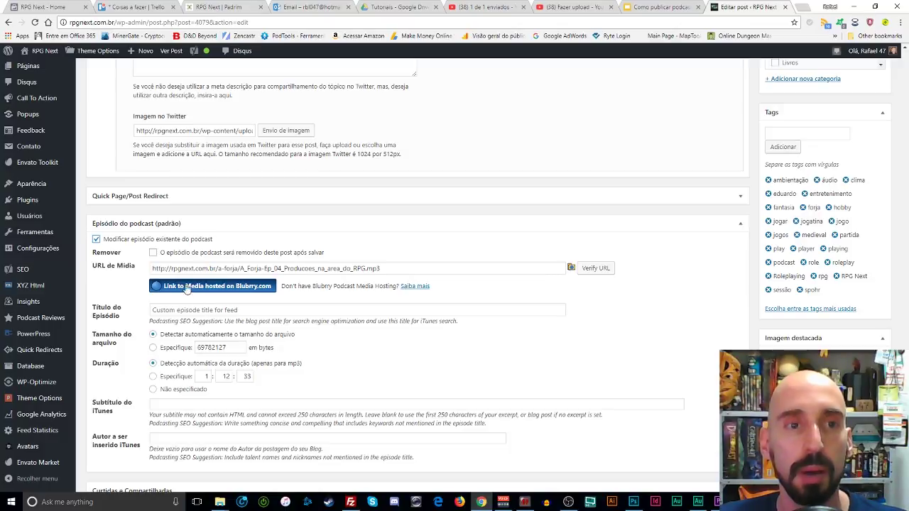
scroll(112, 224, "down", 1)
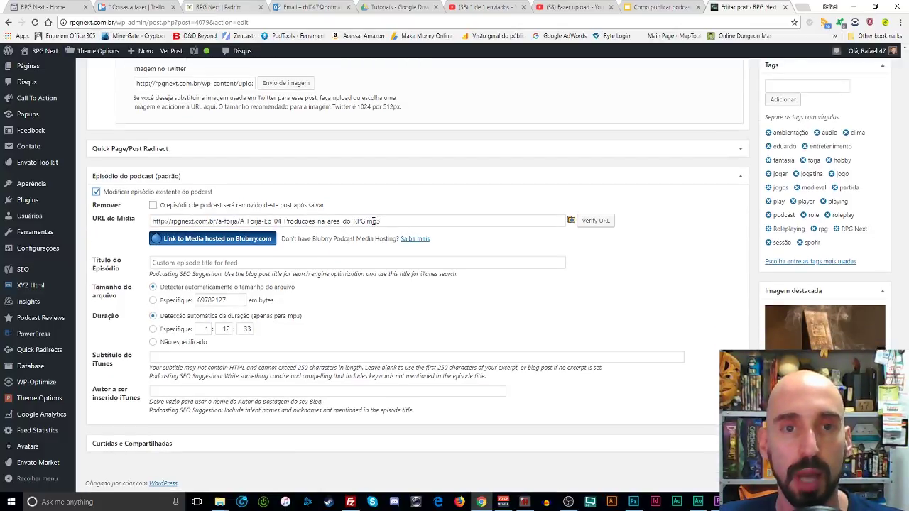
left_click_drag(380, 221, 142, 226)
left_click(384, 221)
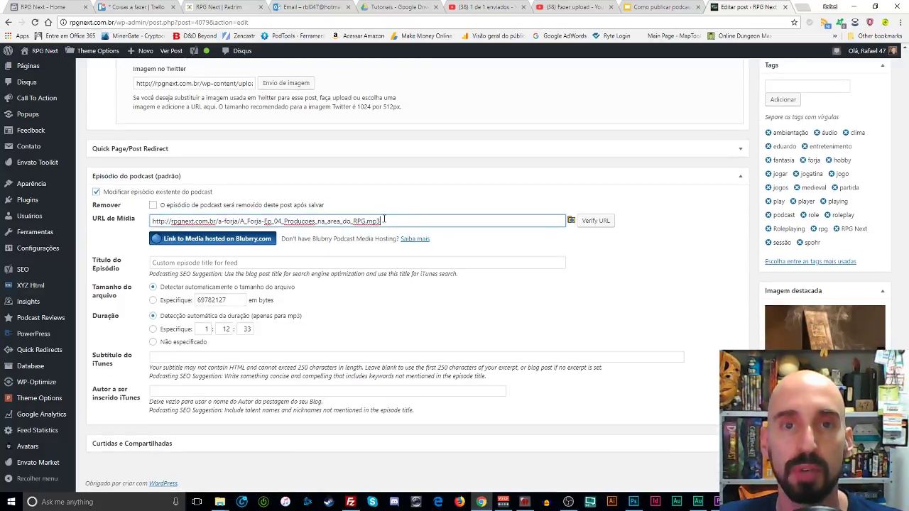
- Select the entire media URL of the podcast episode to point out the address being used
left_click_drag(397, 217, 142, 221)
left_click(383, 221)
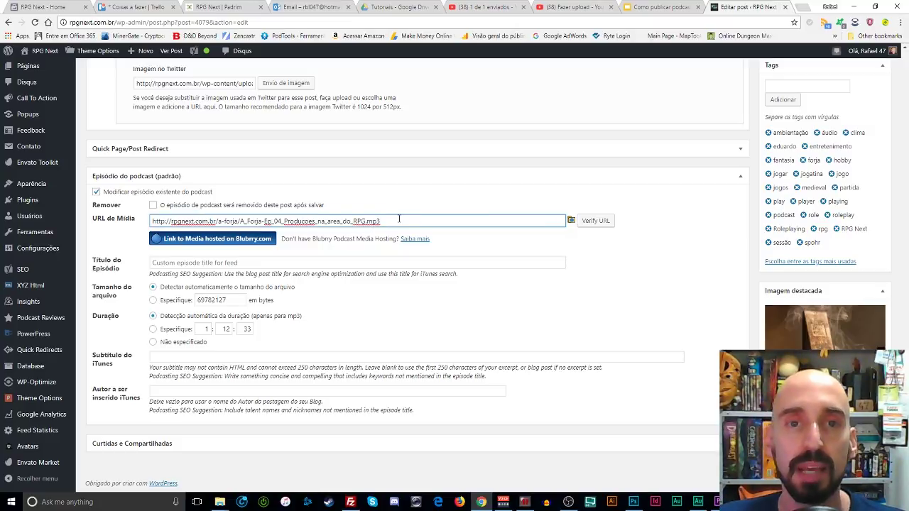
left_click_drag(390, 221, 142, 223)
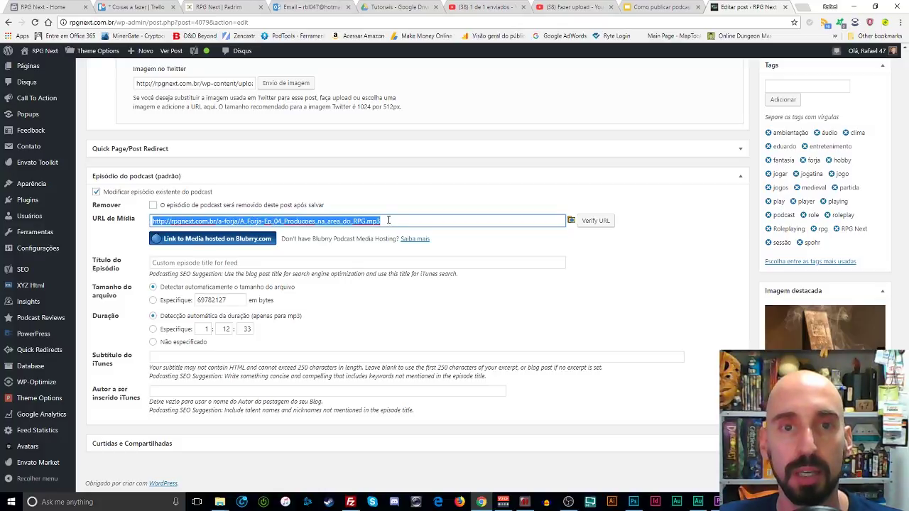
- Switch to FileZilla and copy the URL of the remote file A_Forja-Ep_04_Producoes_na_area_do_RPG.mp3, then minimize its window
left_click(350, 502)
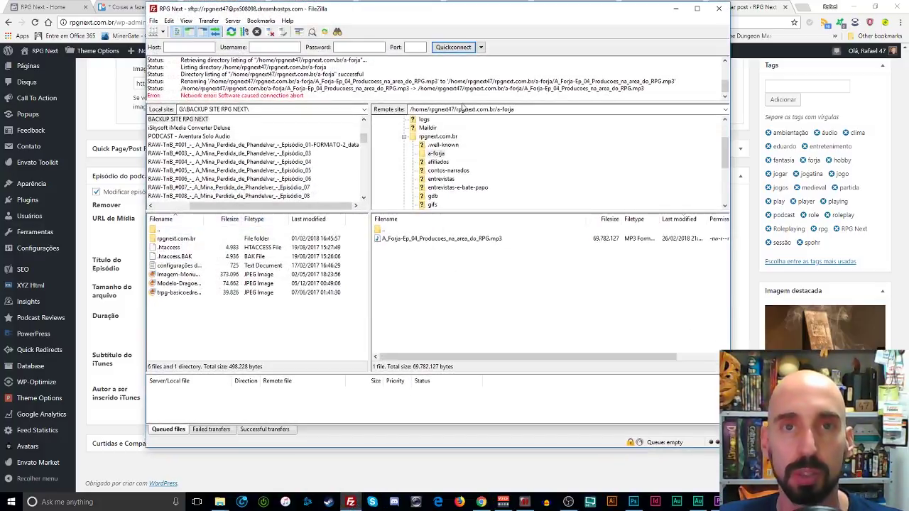
left_click_drag(392, 13, 368, 41)
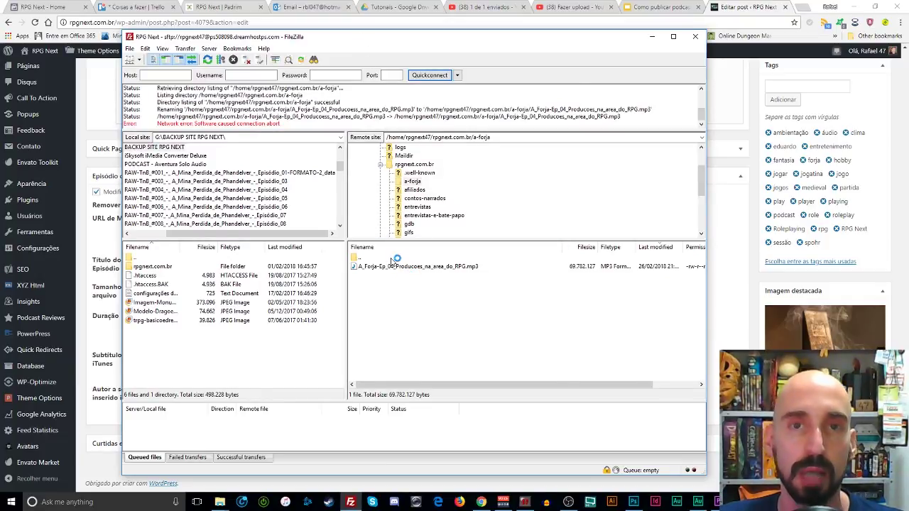
left_click_drag(392, 44, 419, 40)
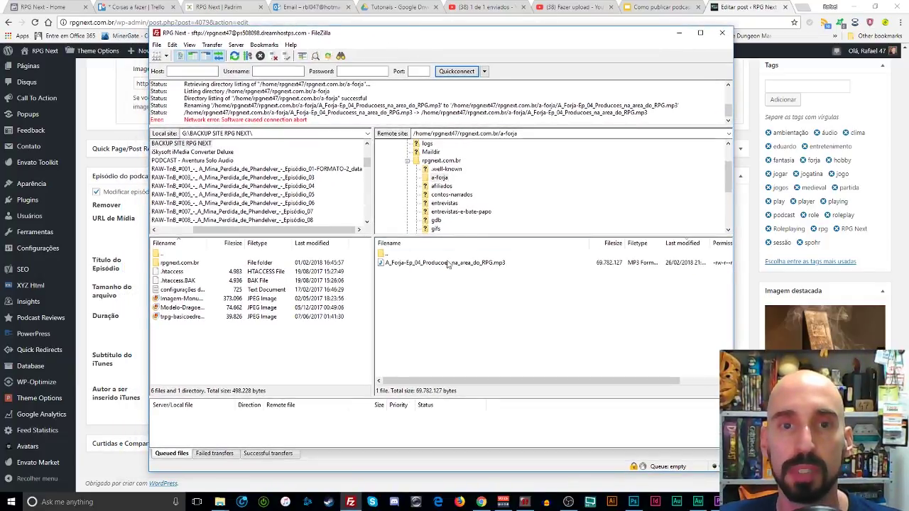
left_click(403, 264)
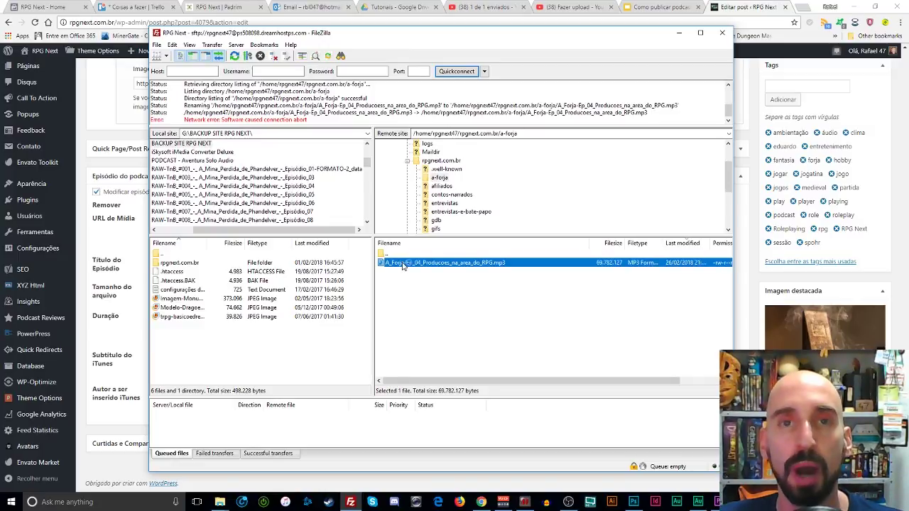
right_click(411, 266)
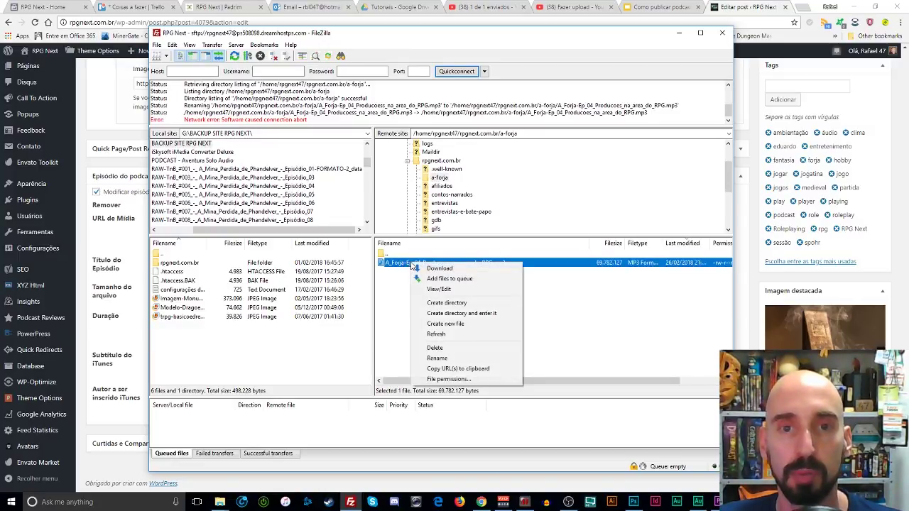
left_click(447, 369)
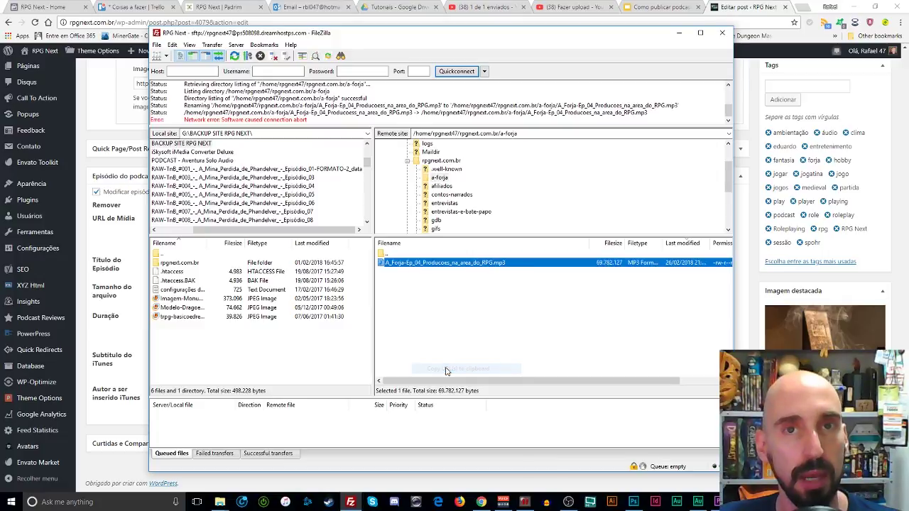
left_click(680, 35)
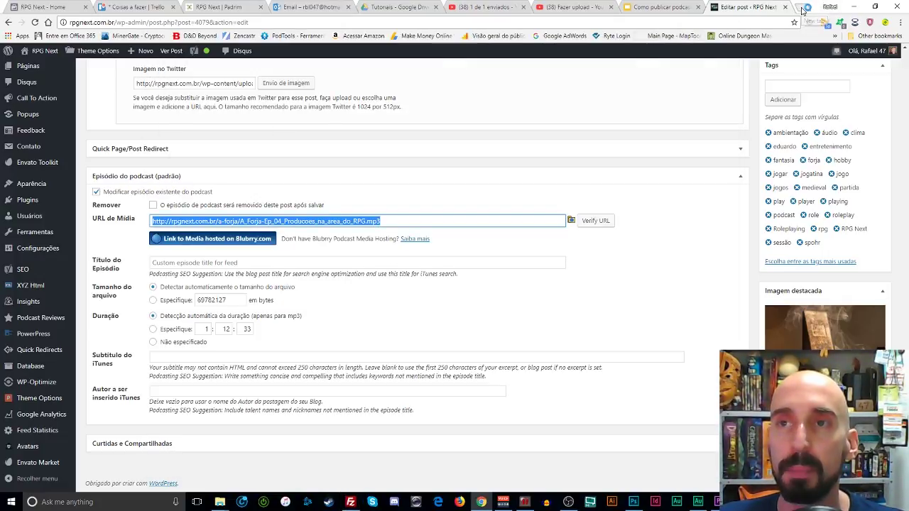
- Paste the copied file URL into a new browser tab and remove everything before rpgnext.com.br/a-forja/
left_click(802, 9)
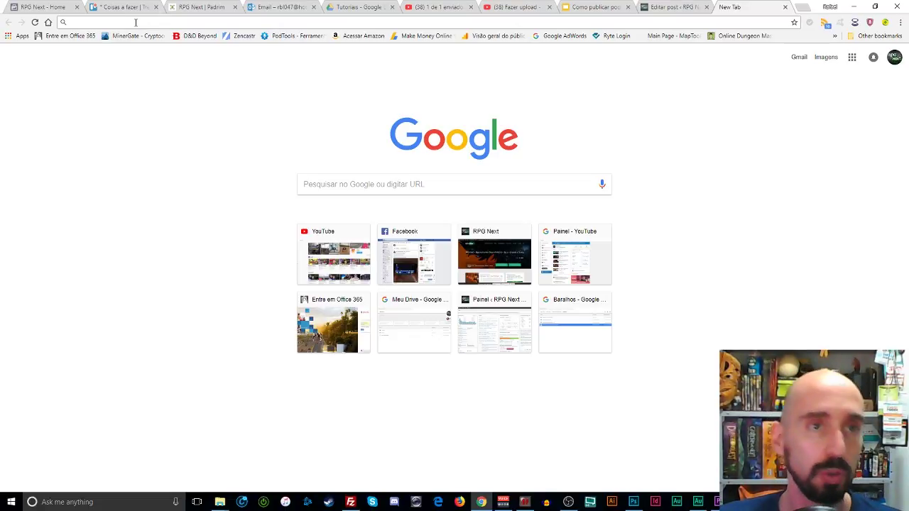
key("ctrl+v")
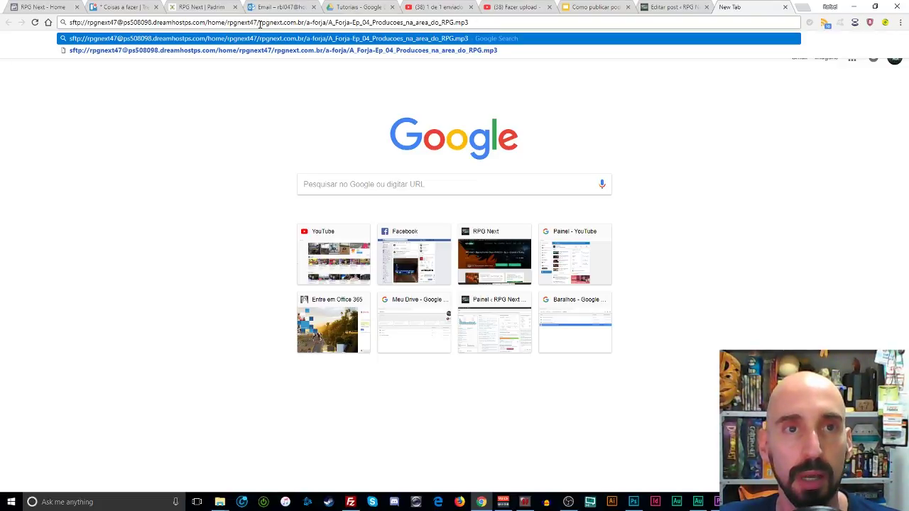
left_click_drag(260, 22, 307, 21)
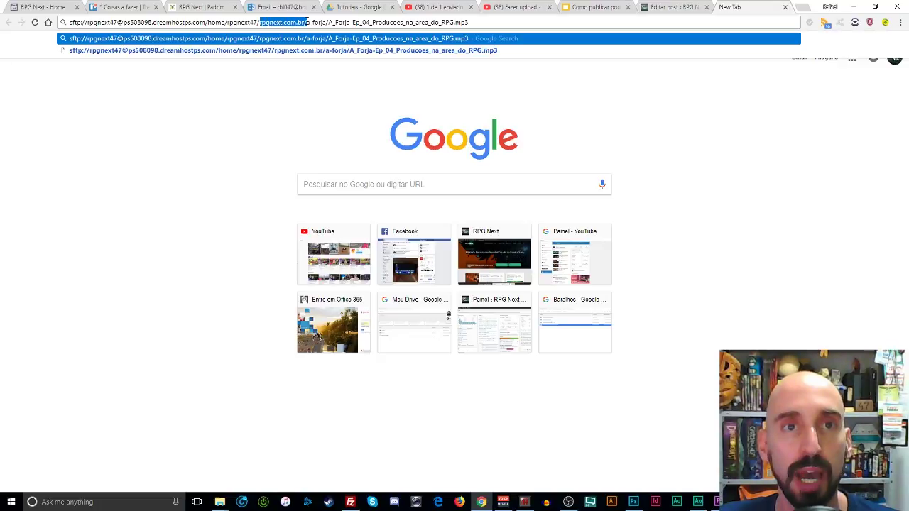
left_click(285, 22)
left_click_drag(259, 22, 44, 16)
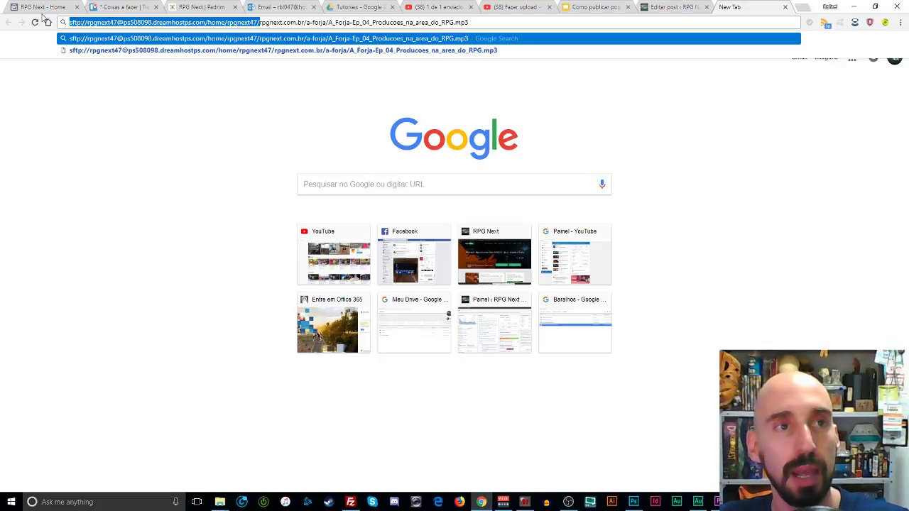
key("BackSpace")
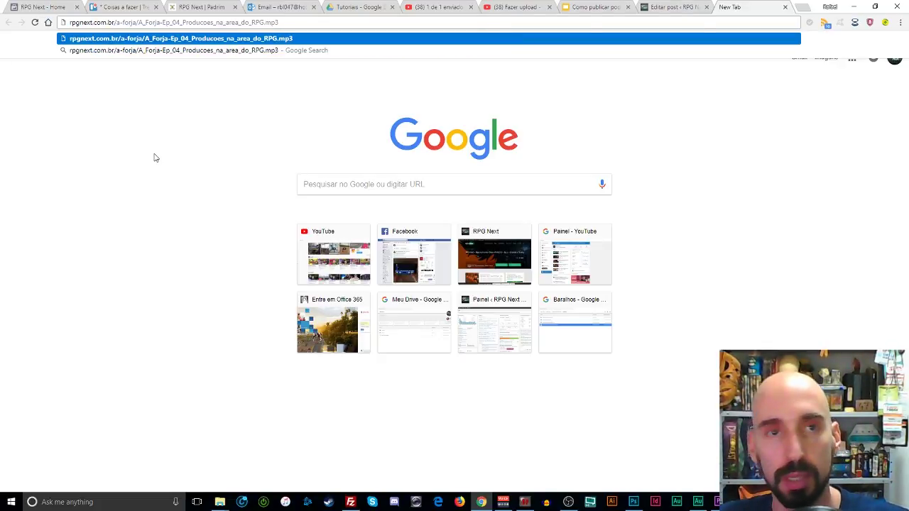
- Load the trimmed MP3 address to test that the episode plays, and pause the playback
key("Return")
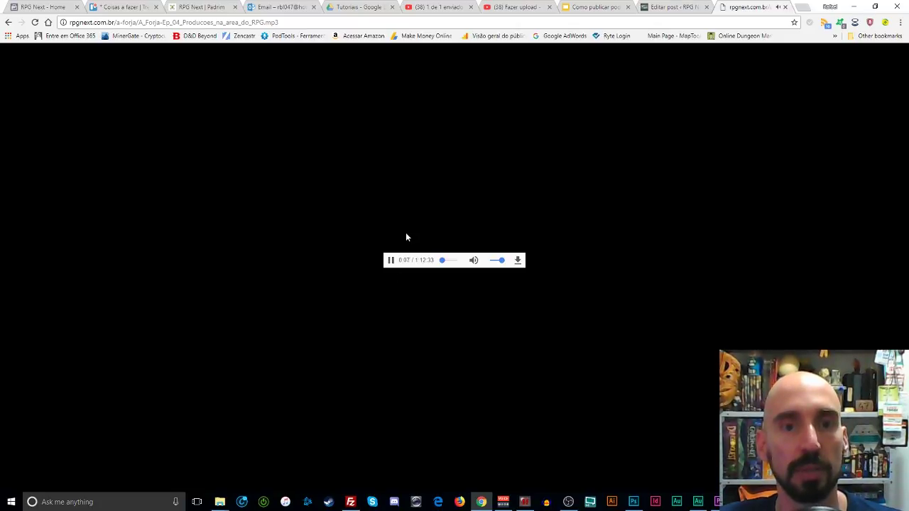
left_click(392, 261)
left_click(392, 261)
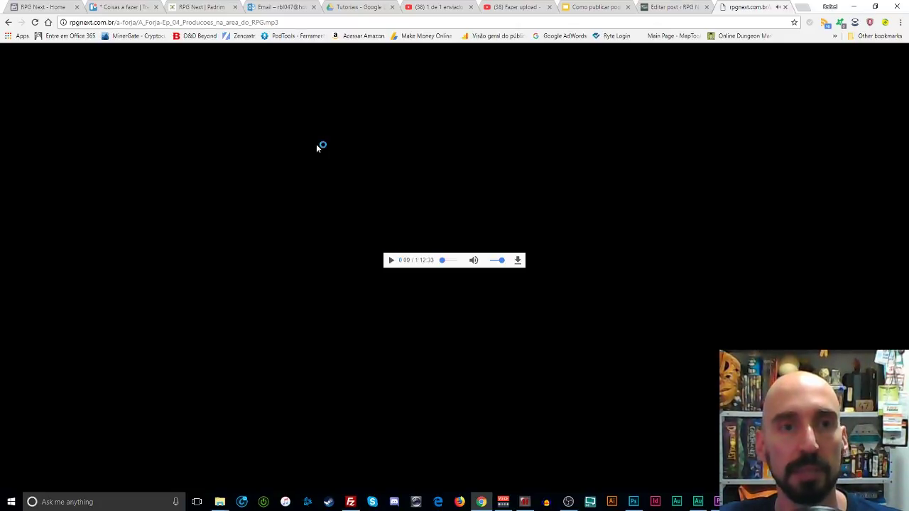
- Select the tested MP3 address and compare it with the media URL in the post editor
triple_click(193, 22)
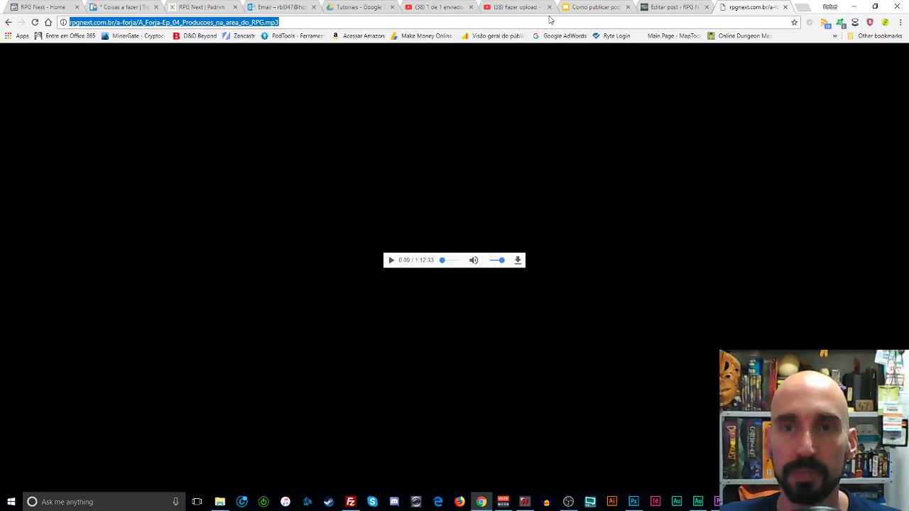
left_click(669, 7)
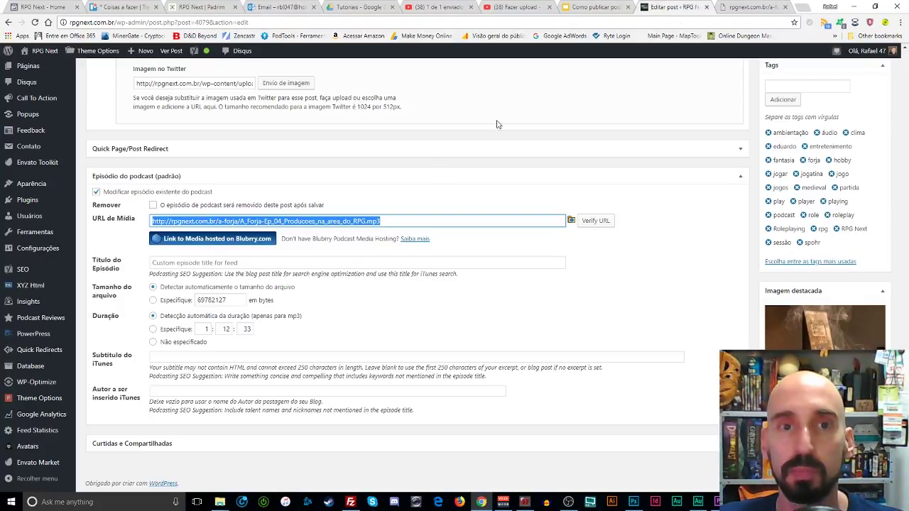
left_click(384, 219)
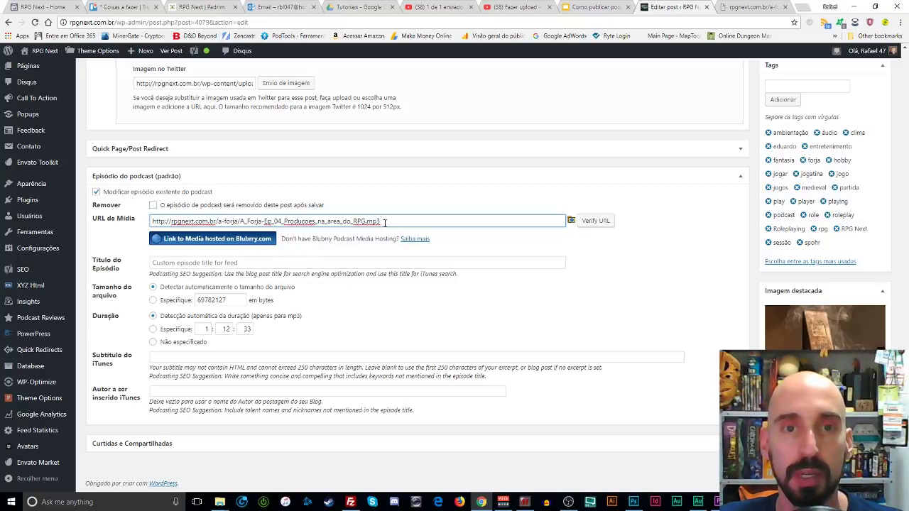
left_click_drag(385, 222, 122, 226)
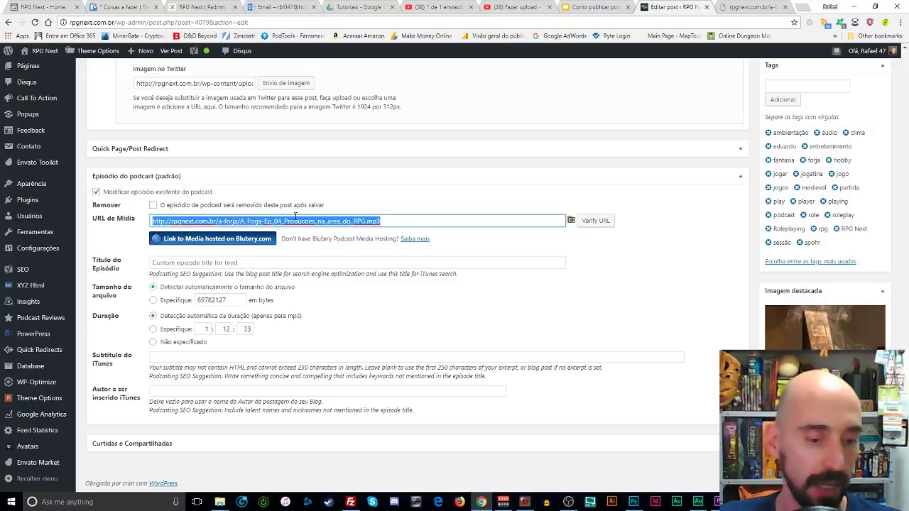
left_click(387, 220)
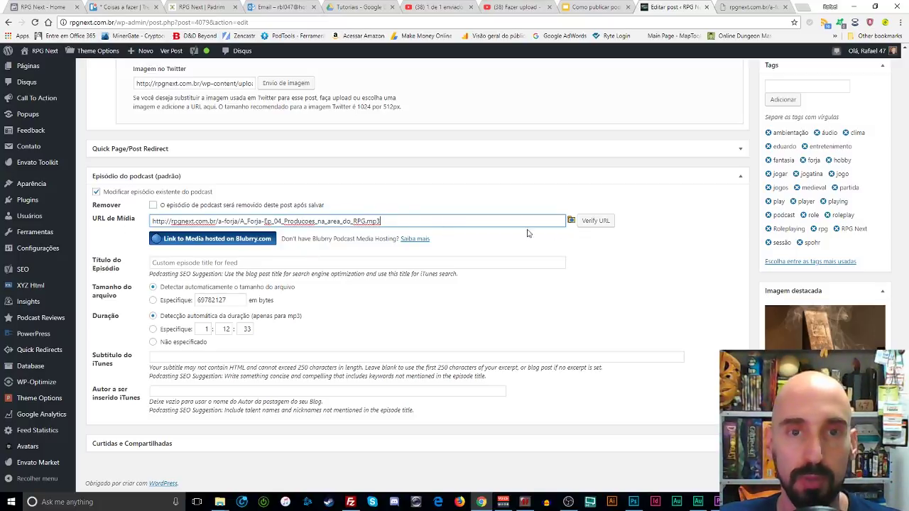
- Verify the episode's media URL and examine the file size and duration settings
left_click(595, 221)
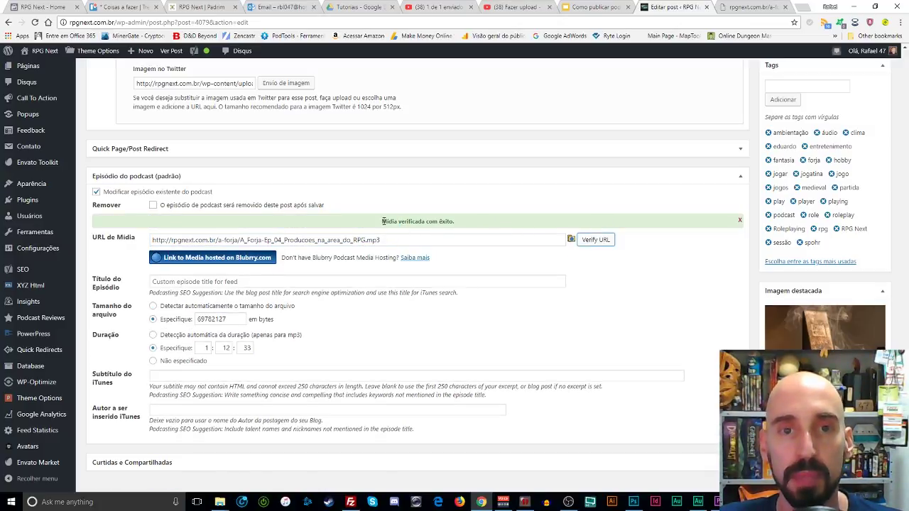
left_click_drag(383, 221, 470, 223)
scroll(467, 246, "down", 1)
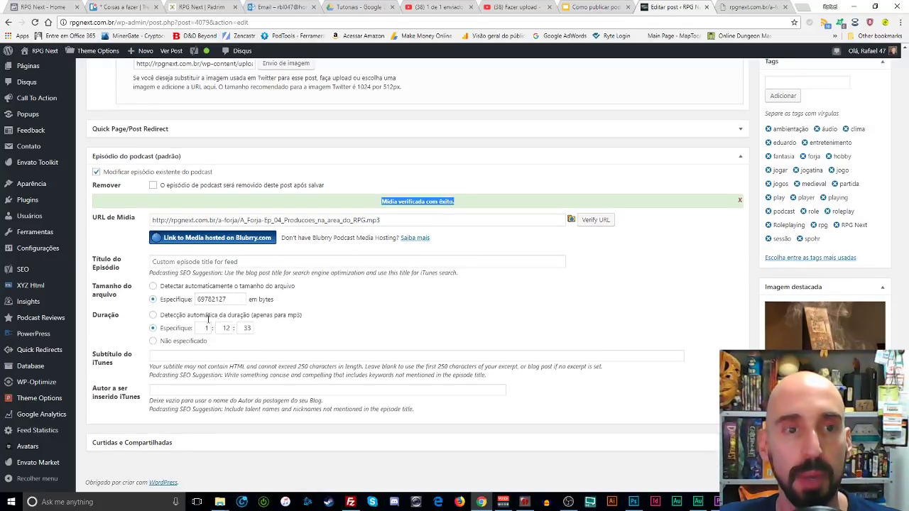
left_click_drag(230, 300, 198, 300)
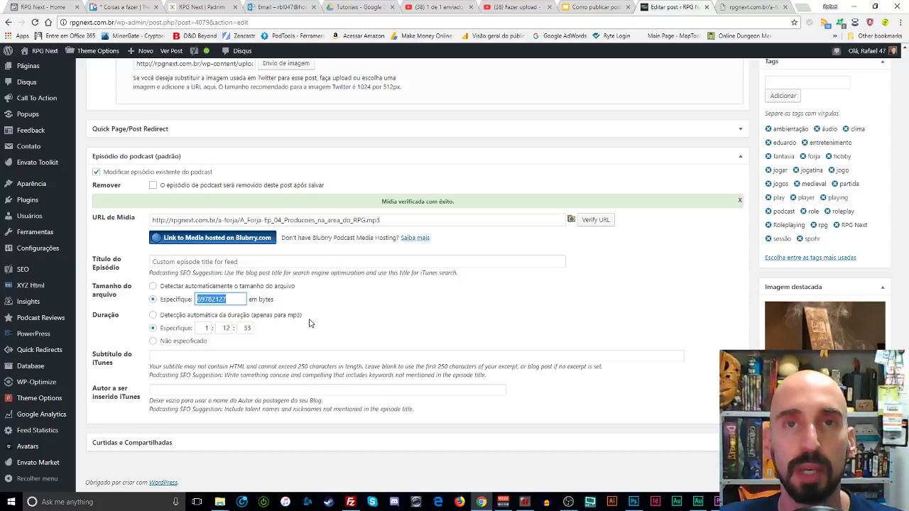
middle_click(595, 324)
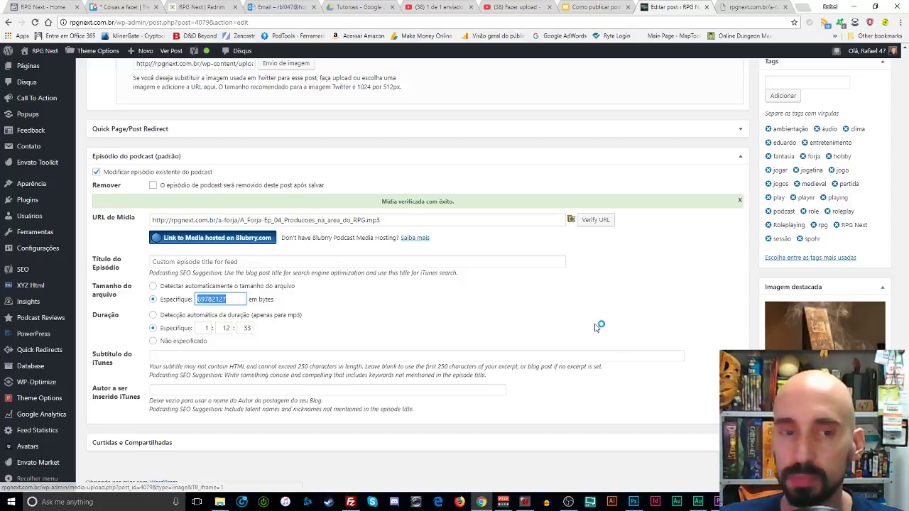
- Open a preview of the scheduled post A Forja - Episódio 04 - Produções na área do RPG
scroll(595, 324, "up", 10)
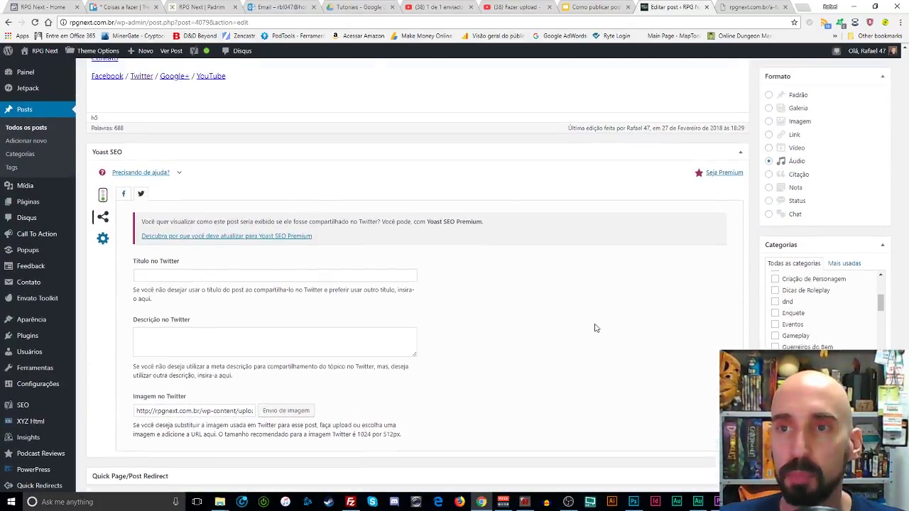
scroll(595, 324, "up", 15)
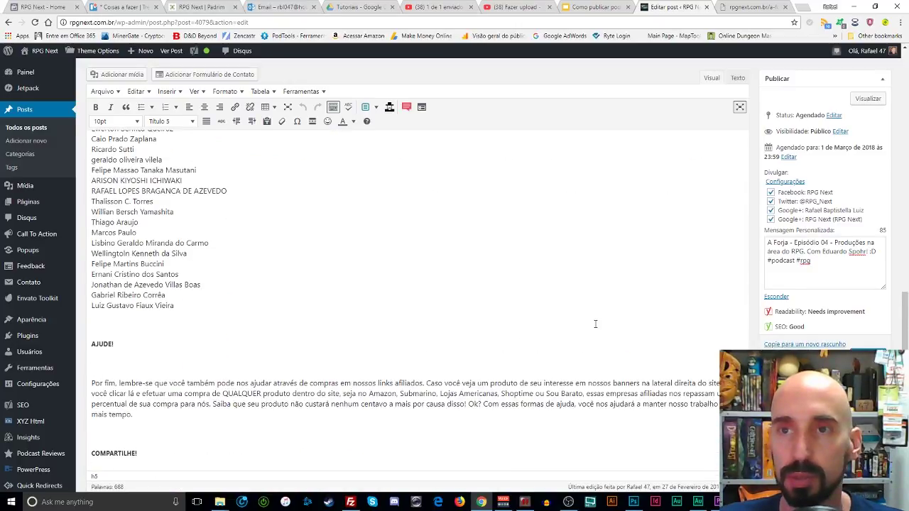
scroll(595, 324, "up", 15)
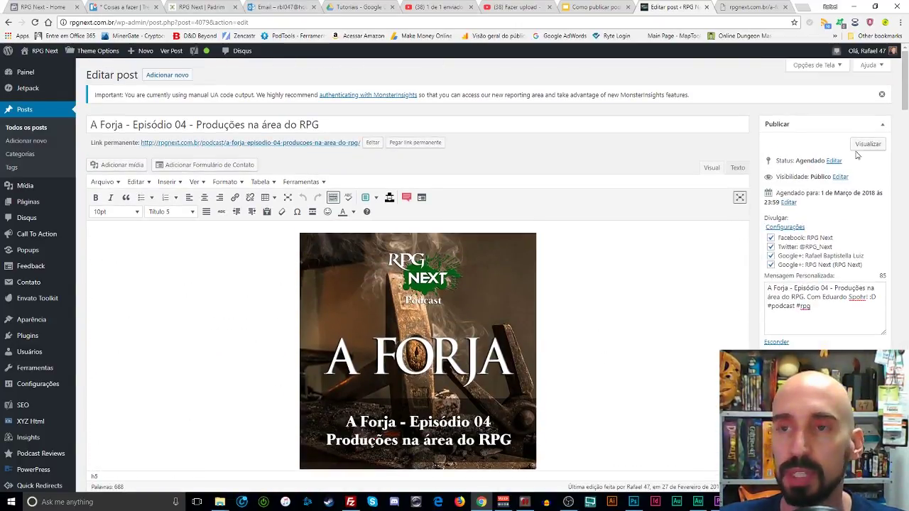
left_click(868, 145)
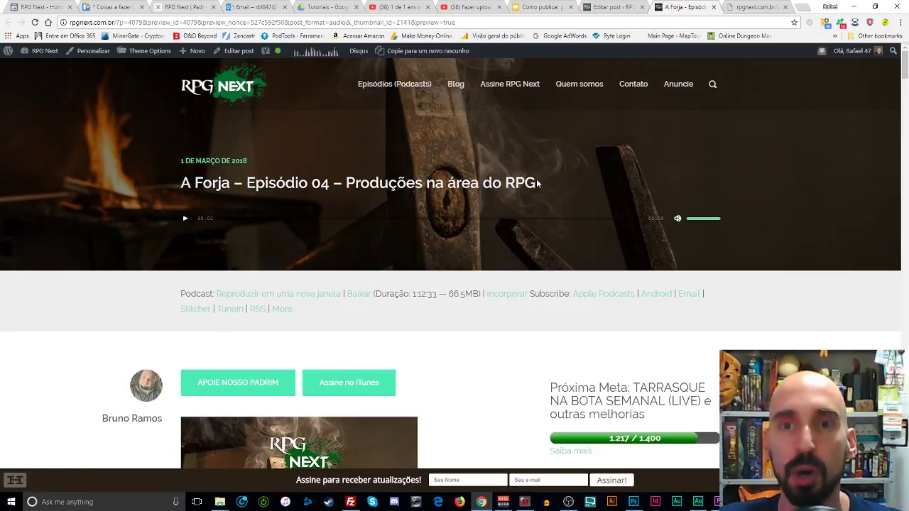
- Review the episode preview from the header player through the cover, description, participants and supporter list down to the closing player and tags
scroll(213, 217, "down", 1)
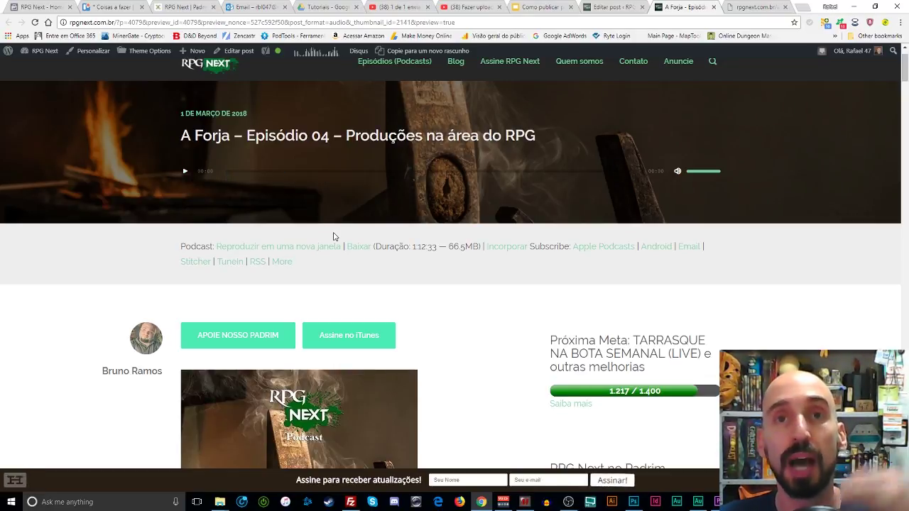
scroll(182, 222, "up", 1)
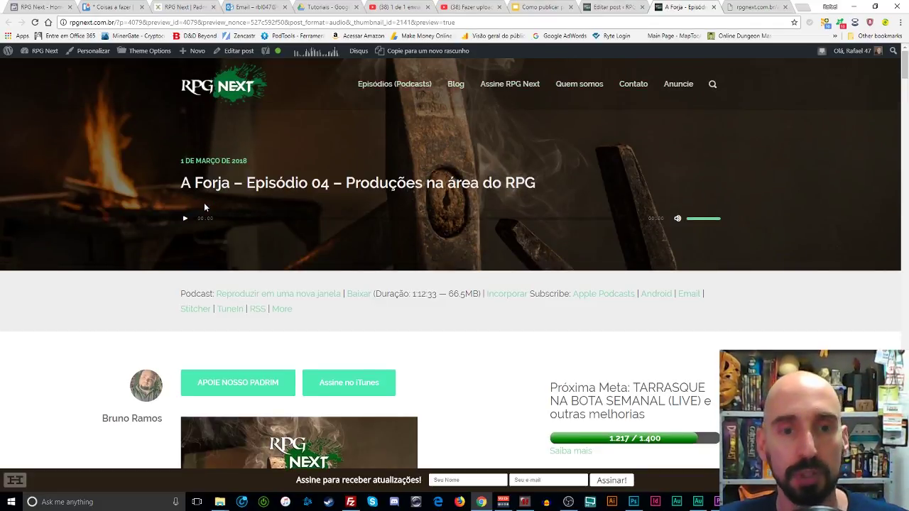
scroll(203, 202, "down", 4)
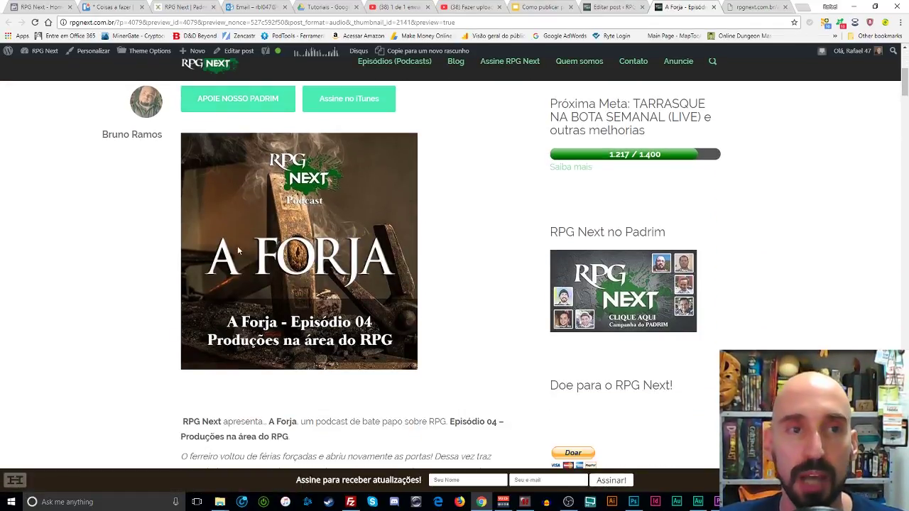
scroll(270, 320, "down", 1)
scroll(307, 316, "down", 2)
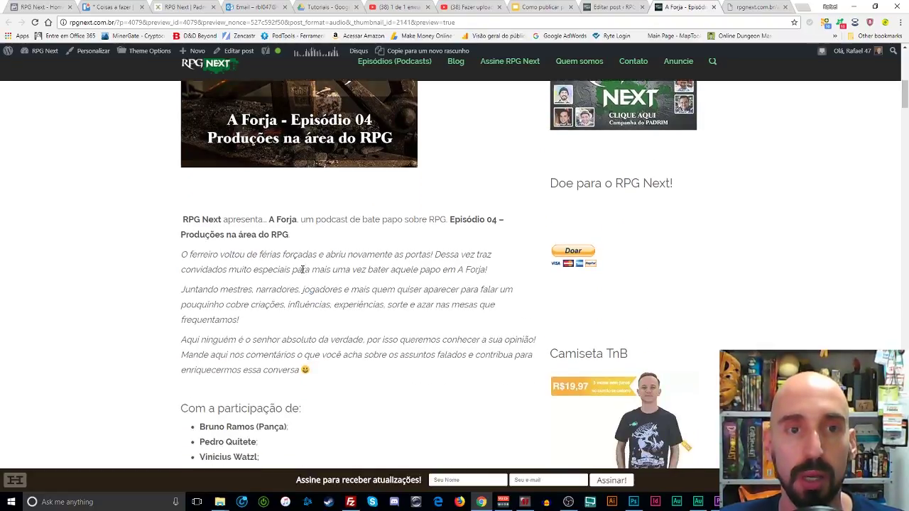
scroll(254, 314, "down", 3)
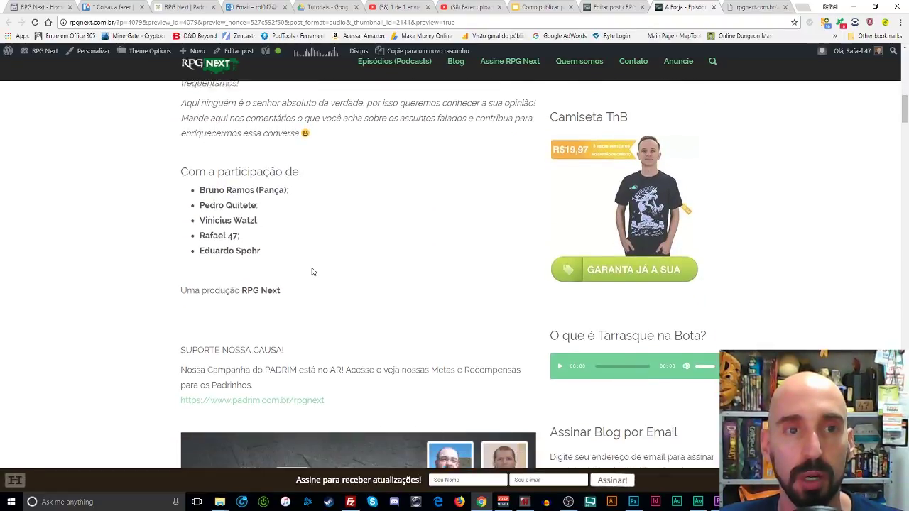
scroll(343, 244, "down", 1)
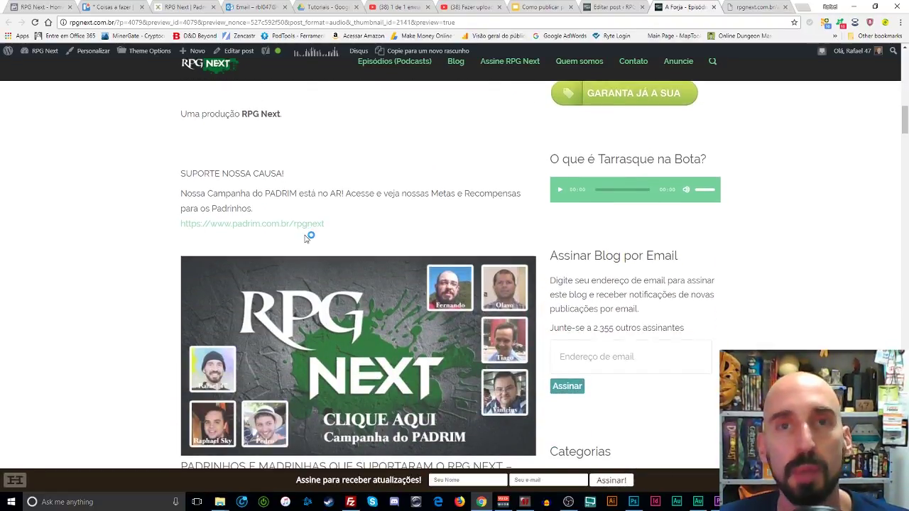
scroll(310, 236, "down", 4)
scroll(310, 237, "down", 14)
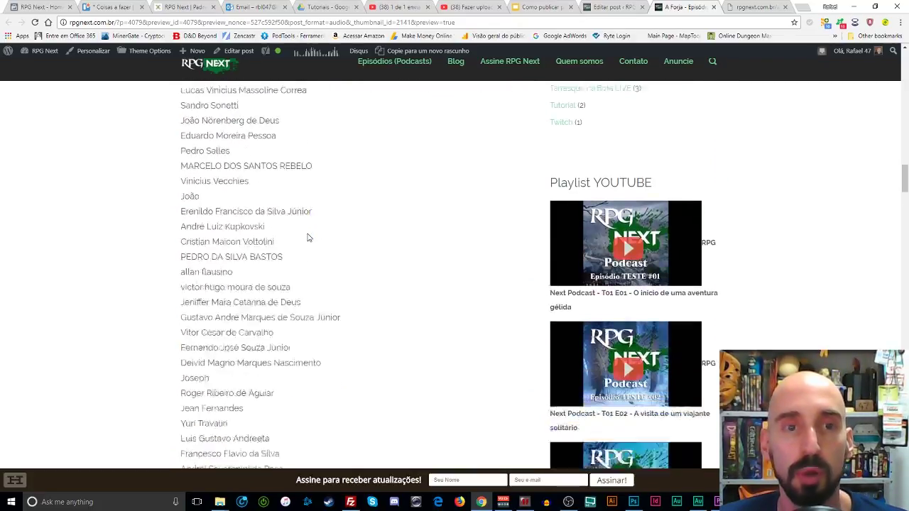
scroll(307, 237, "down", 8)
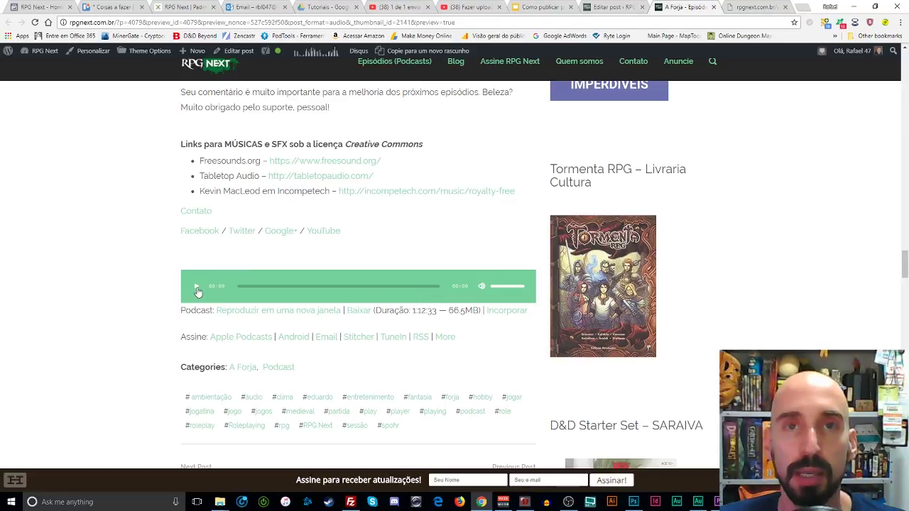
- Compare the header player of the episode preview with the audio player and subscription links at the end of the post
scroll(145, 217, "up", 20)
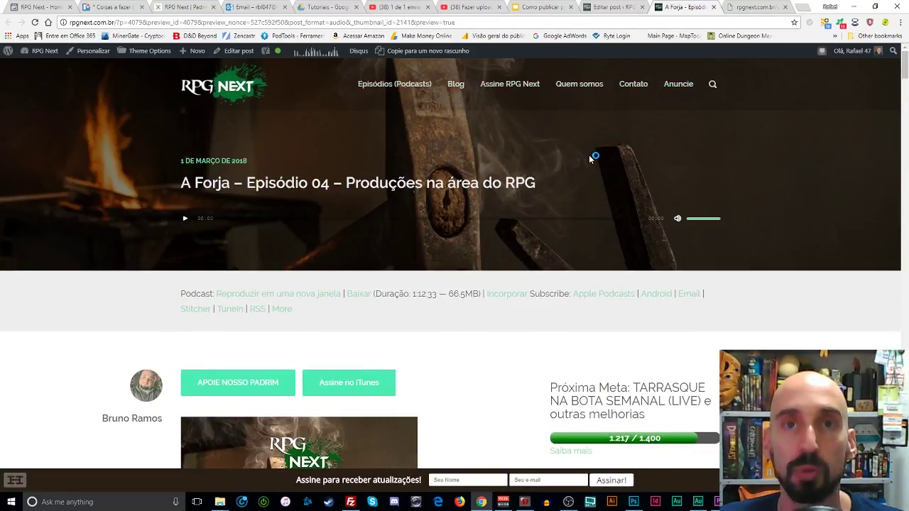
left_click_drag(905, 67, 905, 283)
scroll(341, 258, "up", 2)
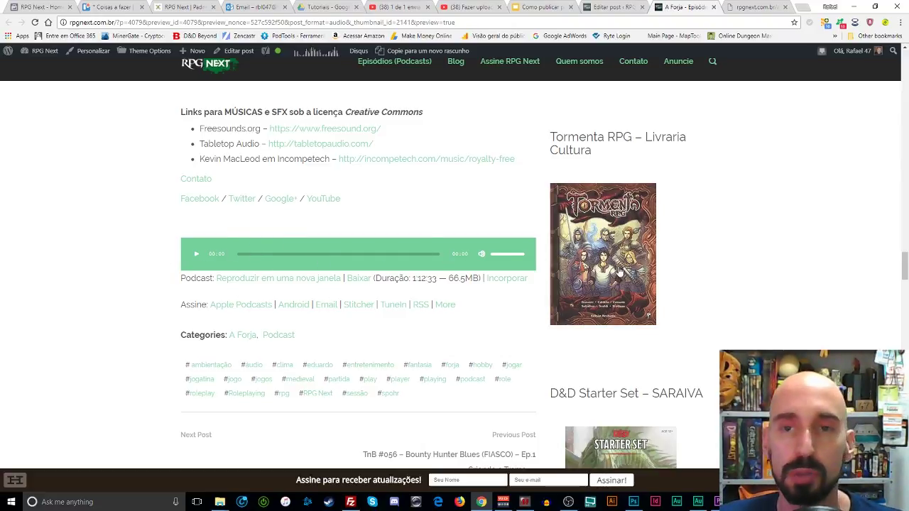
left_click_drag(905, 272, 905, 156)
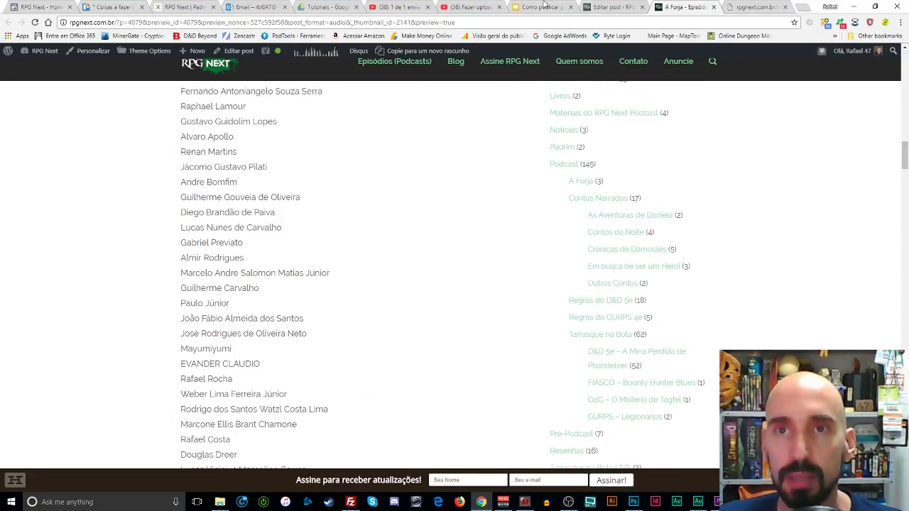
- Close the episode preview and check the Lista de programas slide in the presentation Como publicar podcast e posts no Wordpress
left_click(609, 7)
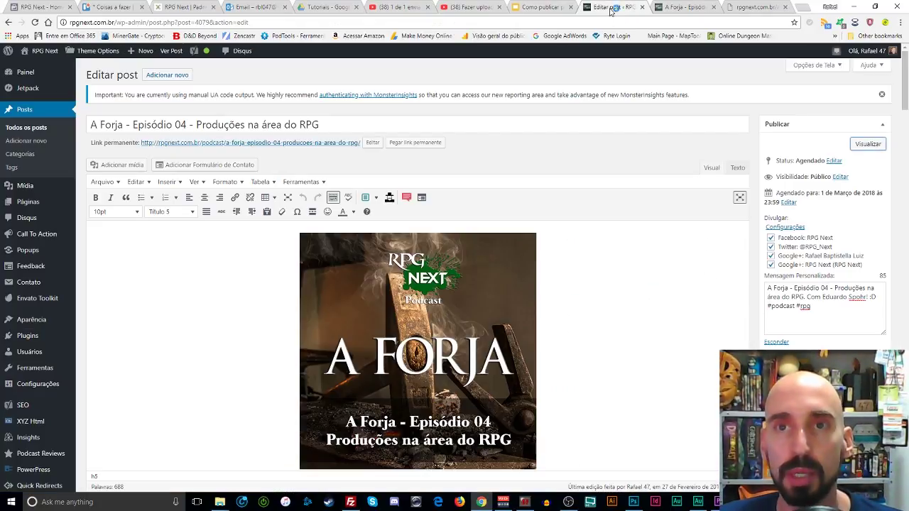
left_click(686, 7)
left_click(627, 6)
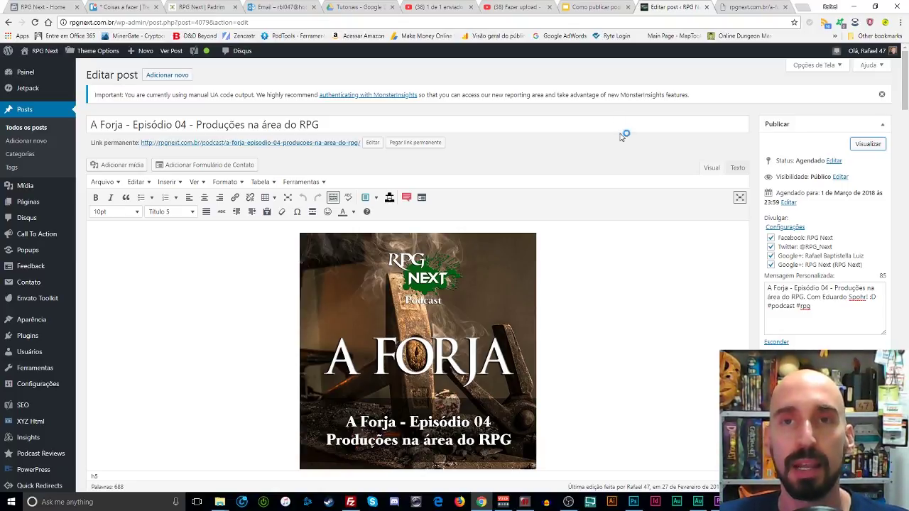
left_click(595, 9)
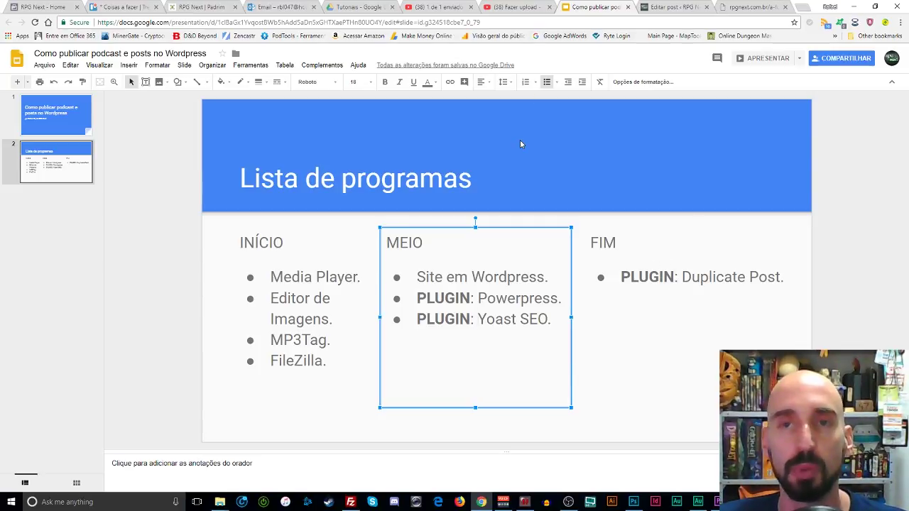
- Open the Podcaster theme options from the WordPress admin and review the background settings of the front page header
left_click(657, 7)
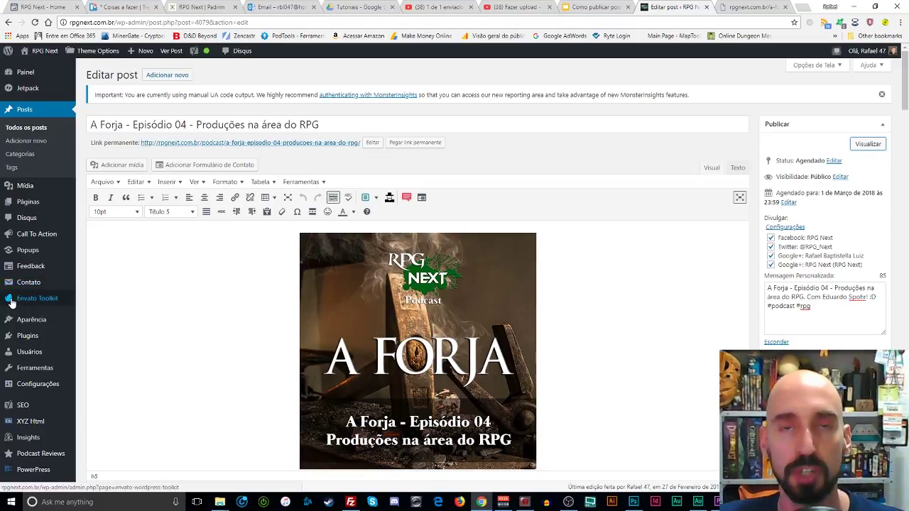
scroll(11, 302, "down", 5)
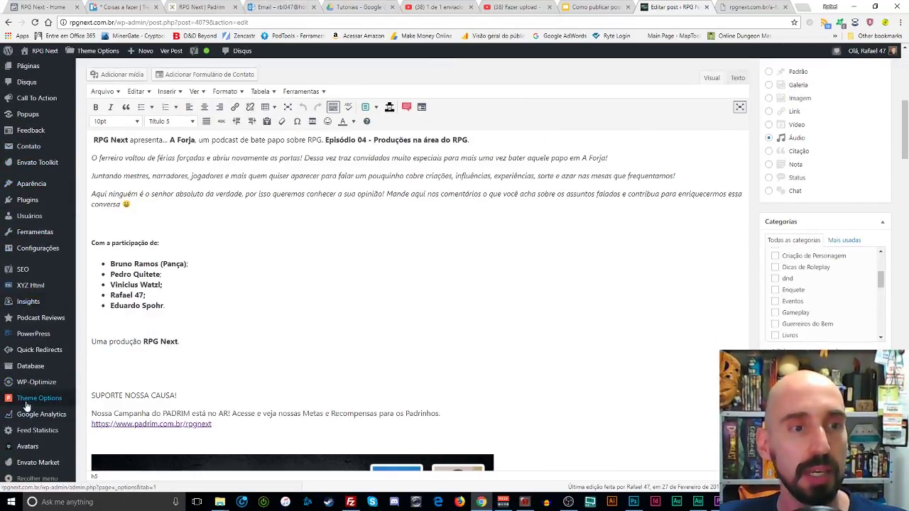
left_click(26, 403)
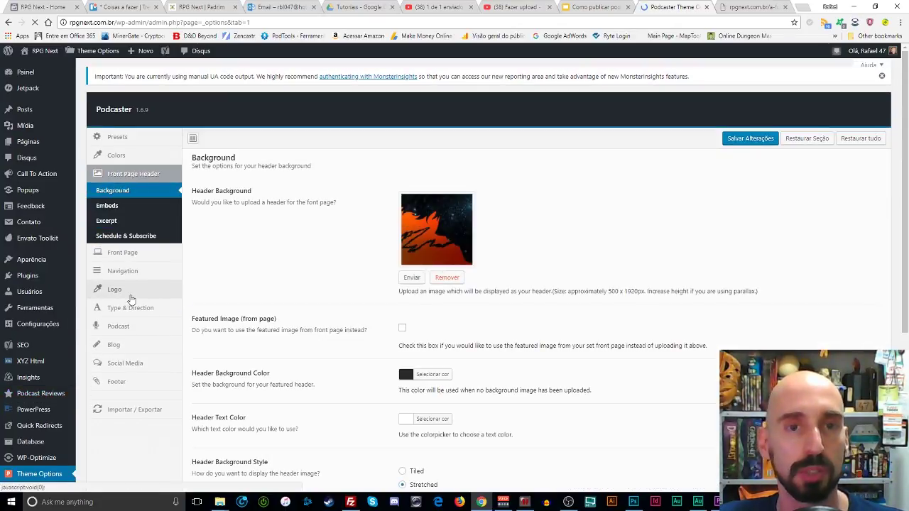
scroll(43, 369, "down", 2)
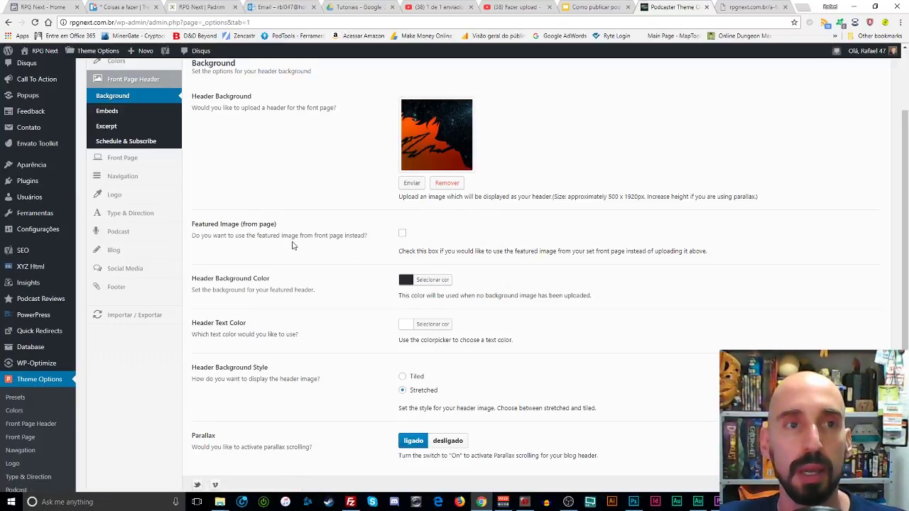
scroll(293, 245, "up", 1)
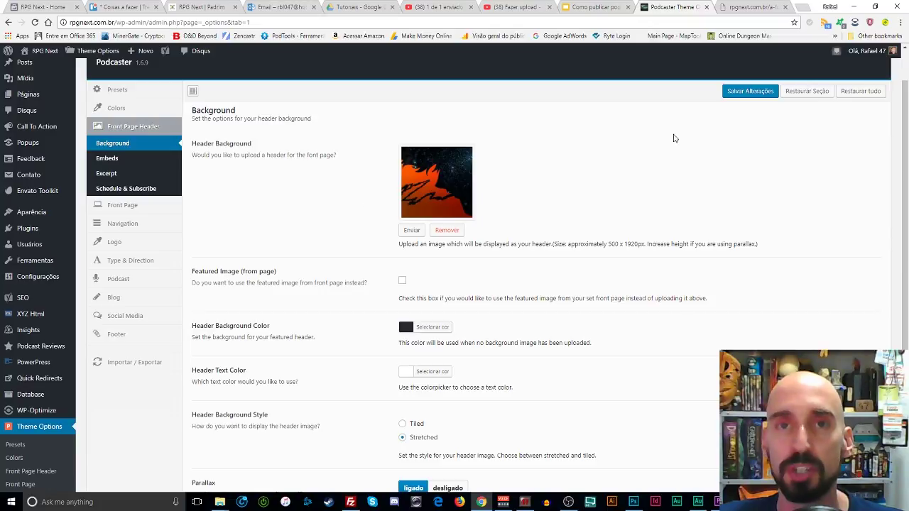
scroll(487, 334, "down", 2)
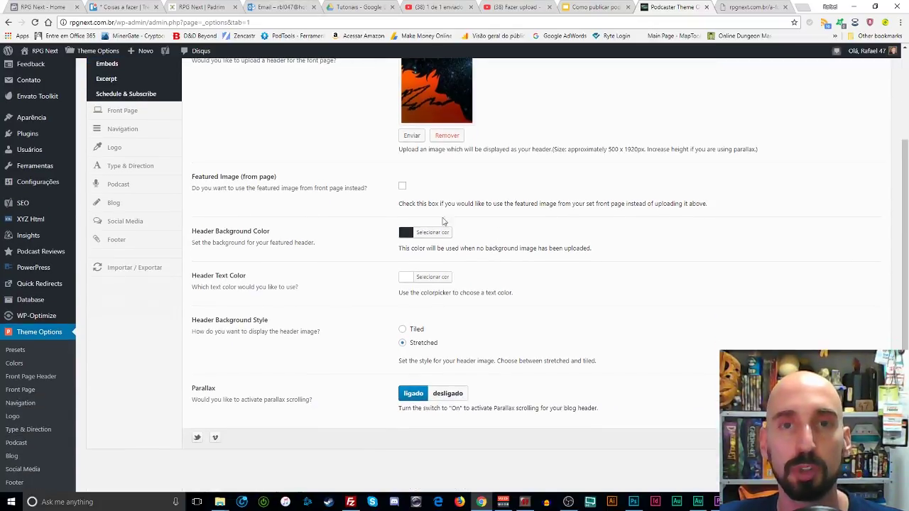
scroll(483, 305, "up", 2)
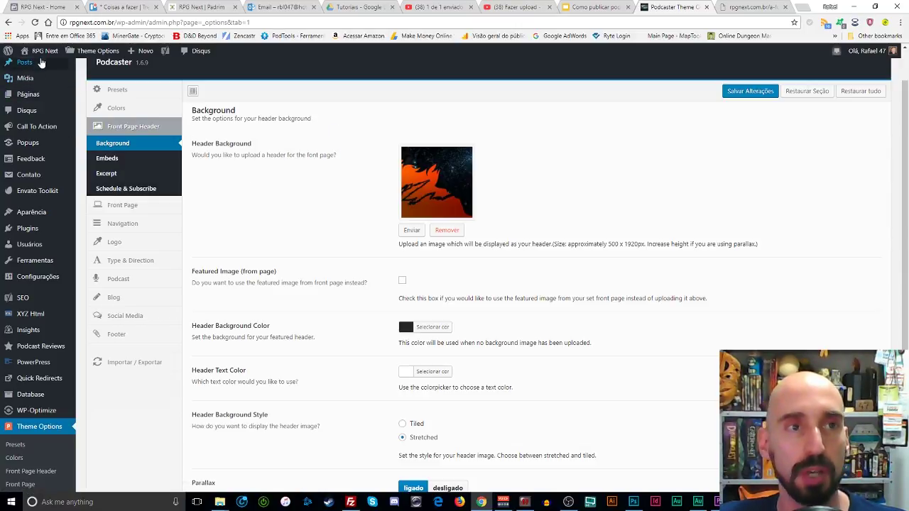
- Open the site's front page in a separate tab and examine its header background image
middle_click(36, 67)
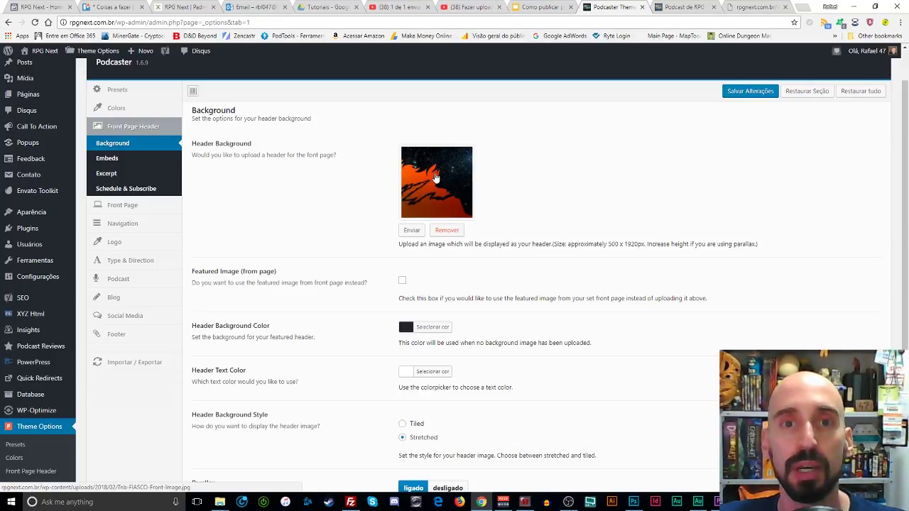
left_click(681, 7)
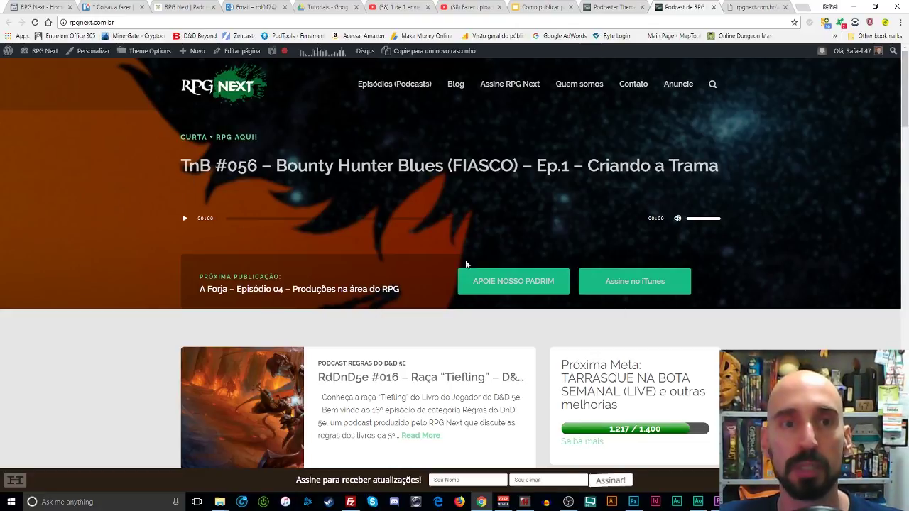
mouse_move(905, 100)
left_mouse_down()
mouse_move(906, 186)
mouse_move(906, 107)
left_mouse_up()
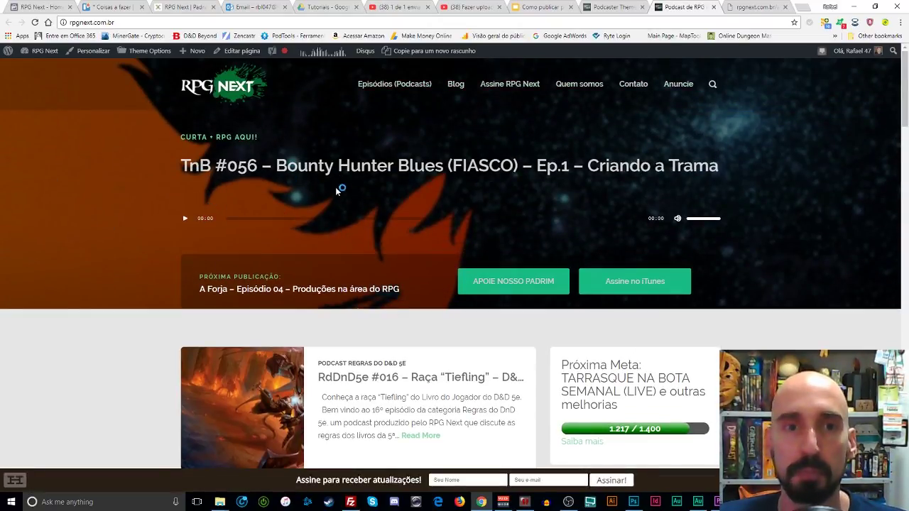
- Check the header of the TnB #056 episode page, go back, and return to the theme's Header Background setting, highlighting its label
left_click(425, 168)
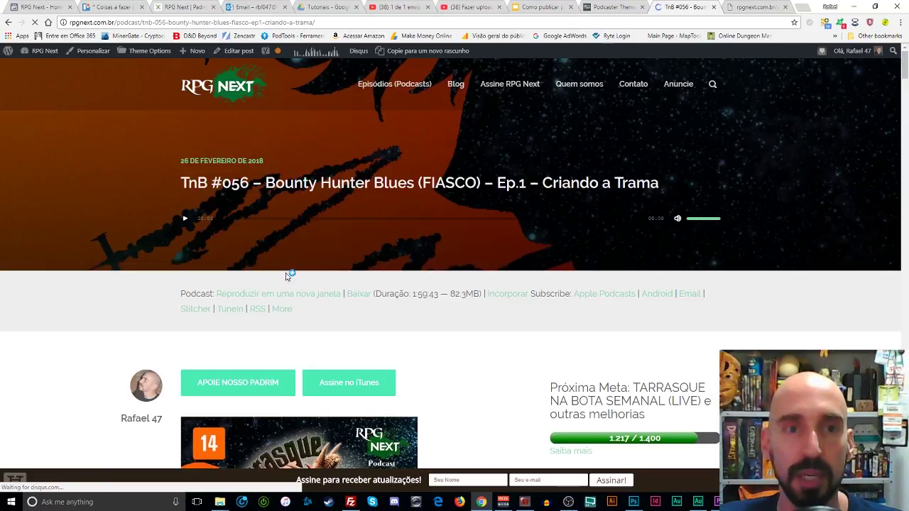
left_click(9, 22)
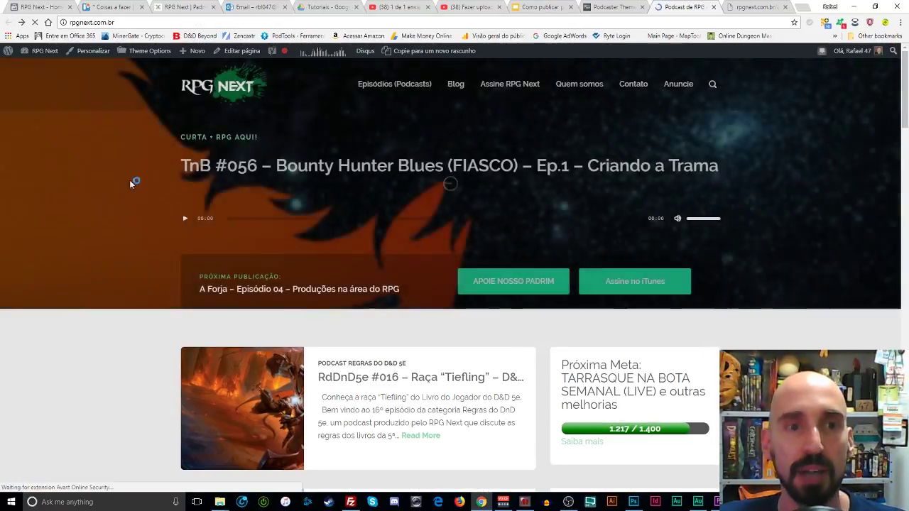
left_click(612, 7)
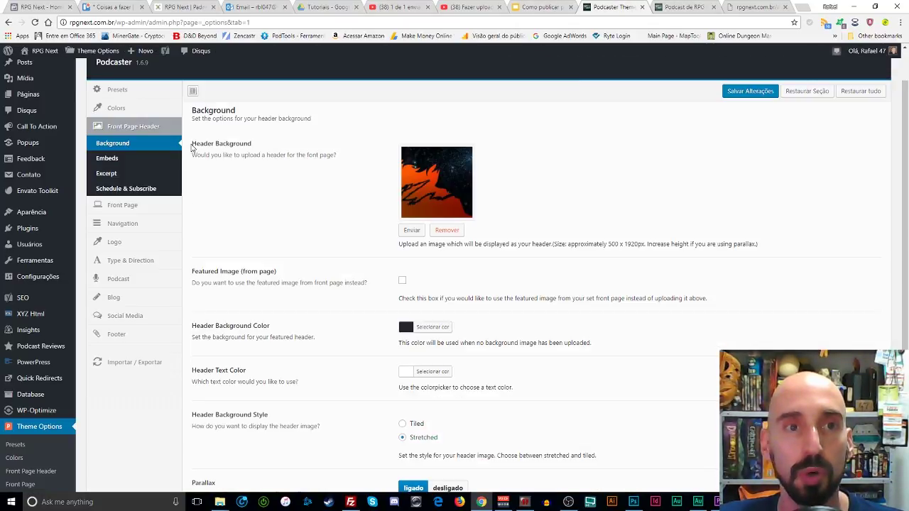
left_click_drag(203, 144, 294, 163)
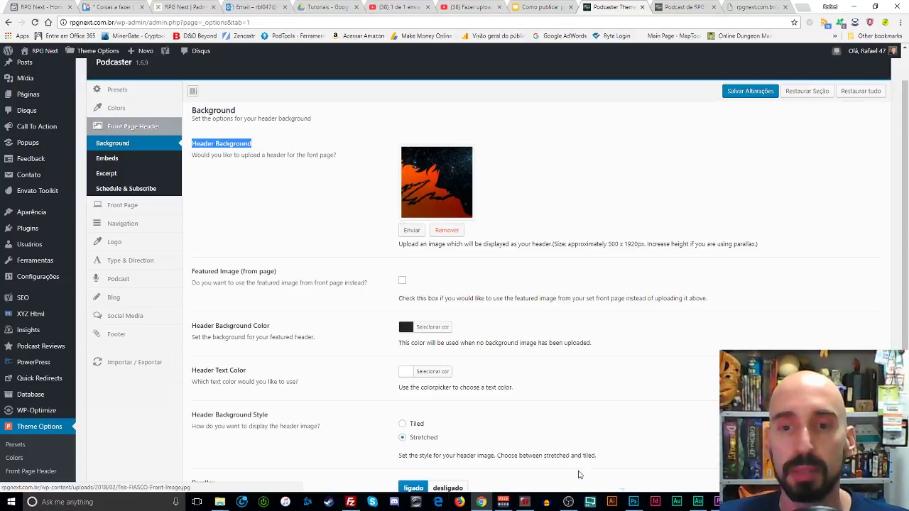
- Switch to Photoshop and revert A_Forja_Wallpaper.jpg to its originally opened state in the history
left_click(634, 503)
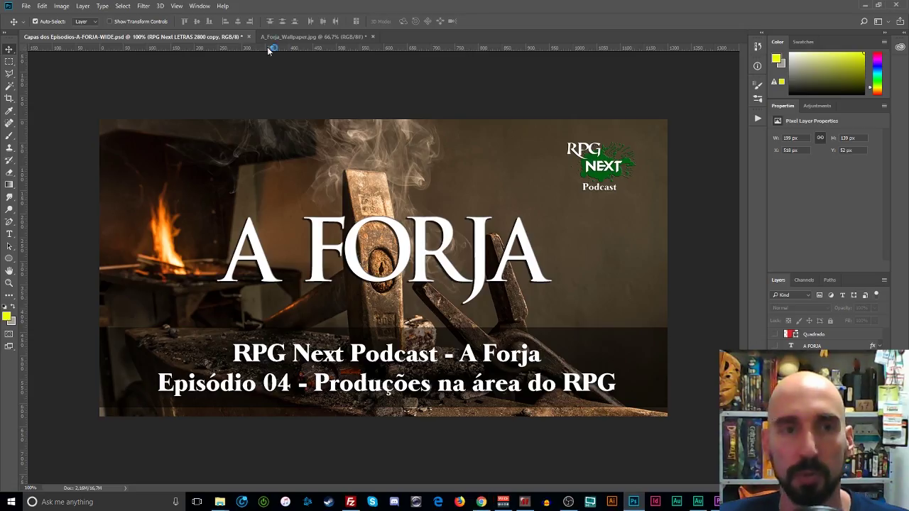
left_click(277, 37)
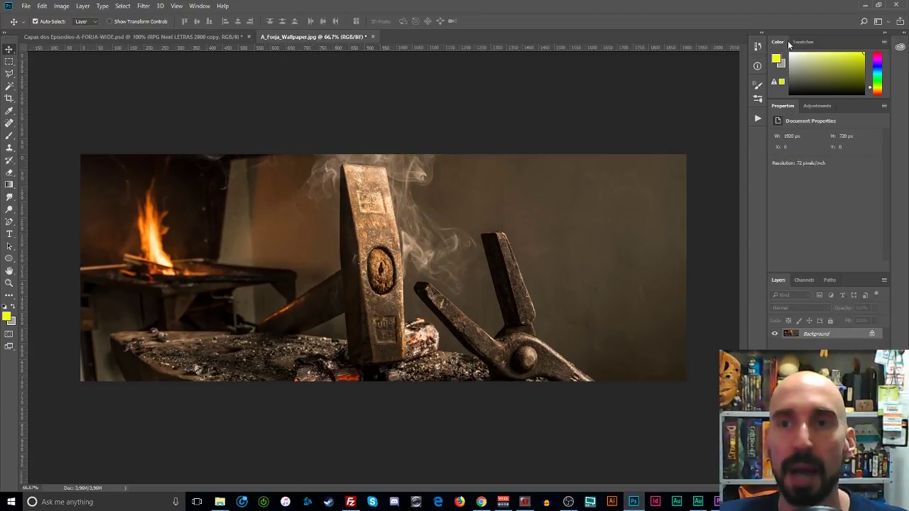
left_click(758, 46)
left_click(686, 73)
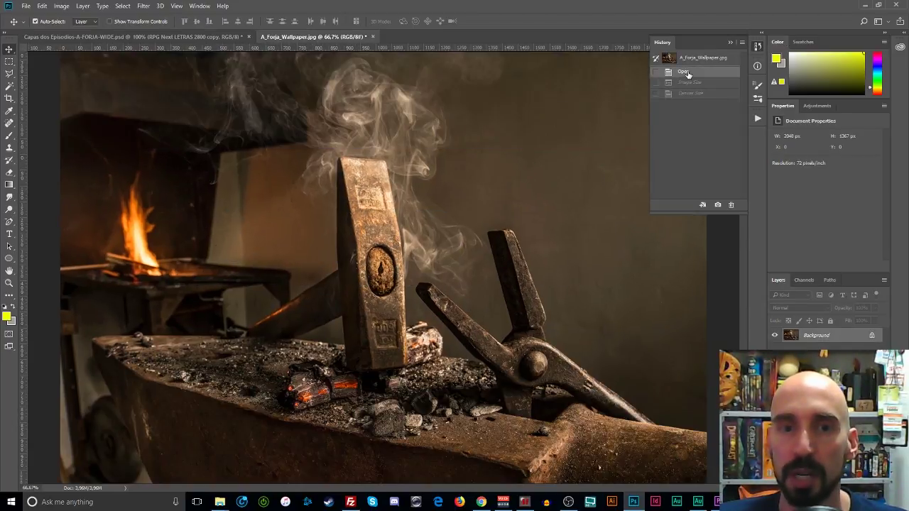
left_click(758, 46)
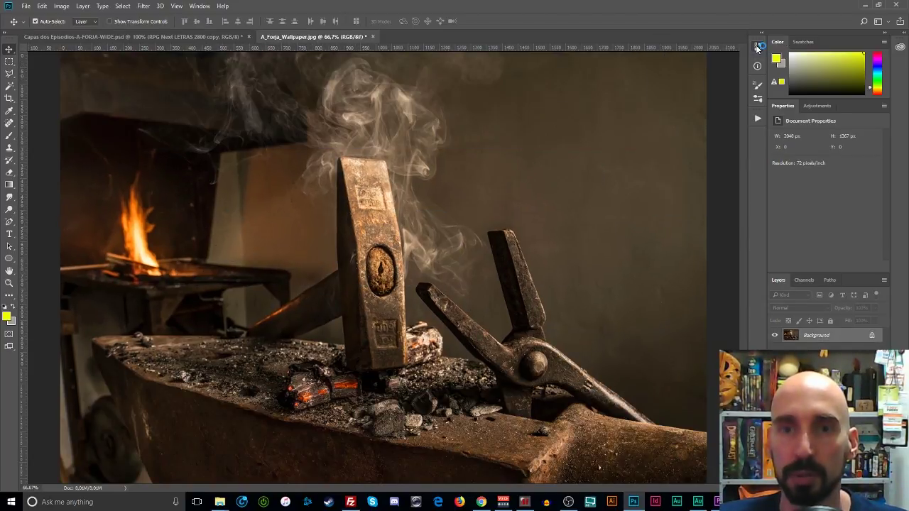
- Resize the wallpaper image to a width of 1920 pixels, keeping its proportions
left_click(61, 5)
left_click(86, 82)
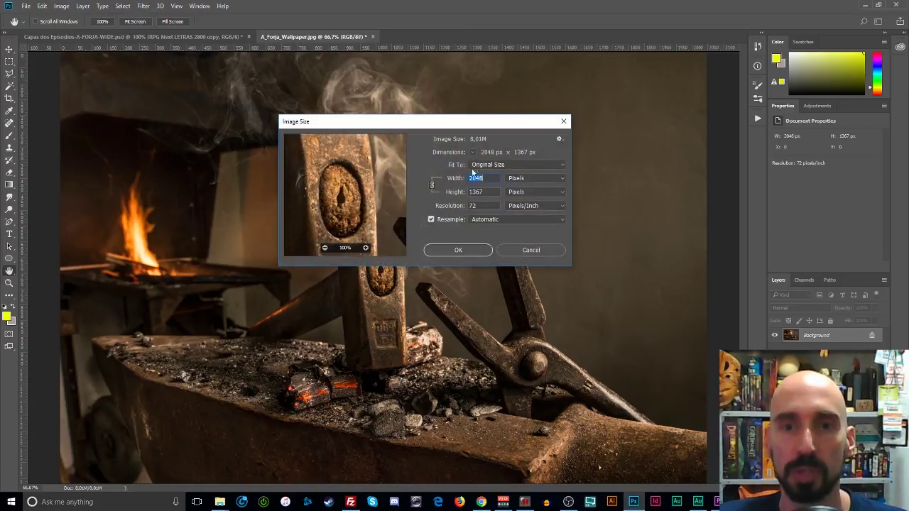
type("1920")
key("Return")
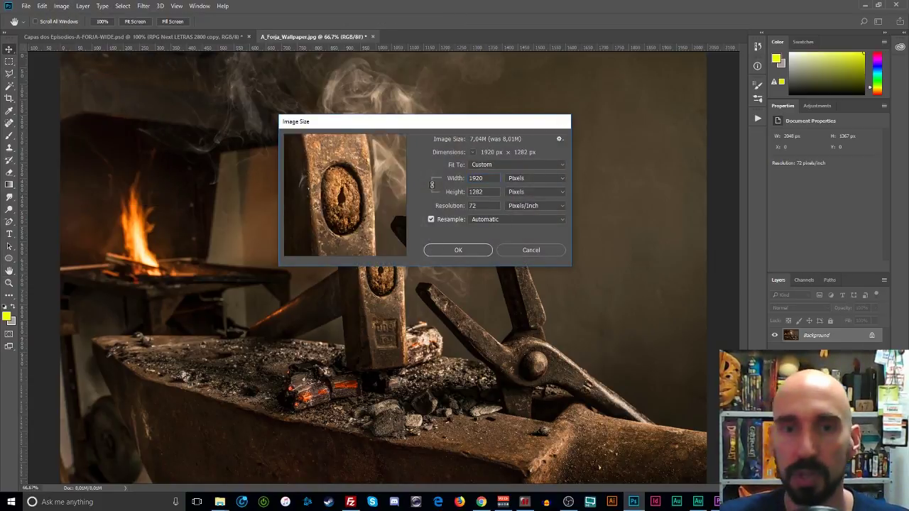
- Crop the wallpaper's canvas height to 1080 pixels from the centre, keeping the 1920-pixel width and accepting the clipping
left_click(61, 6)
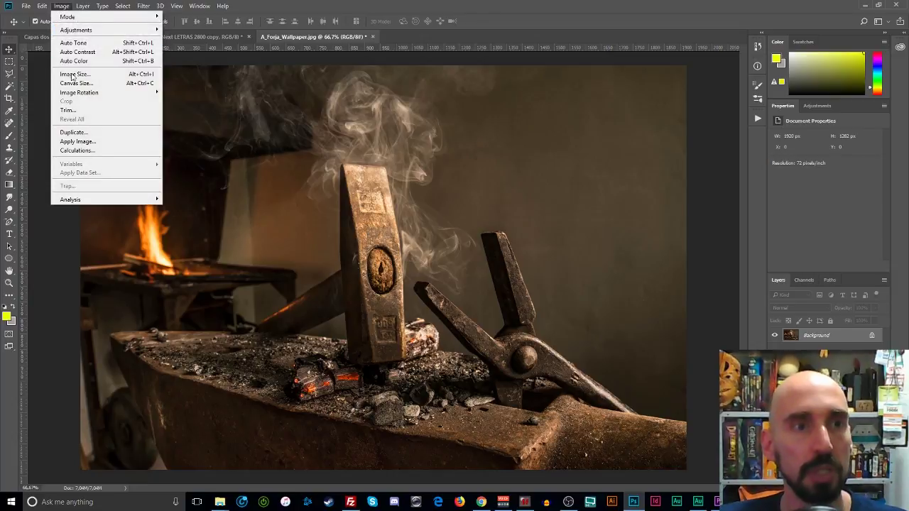
left_click(93, 84)
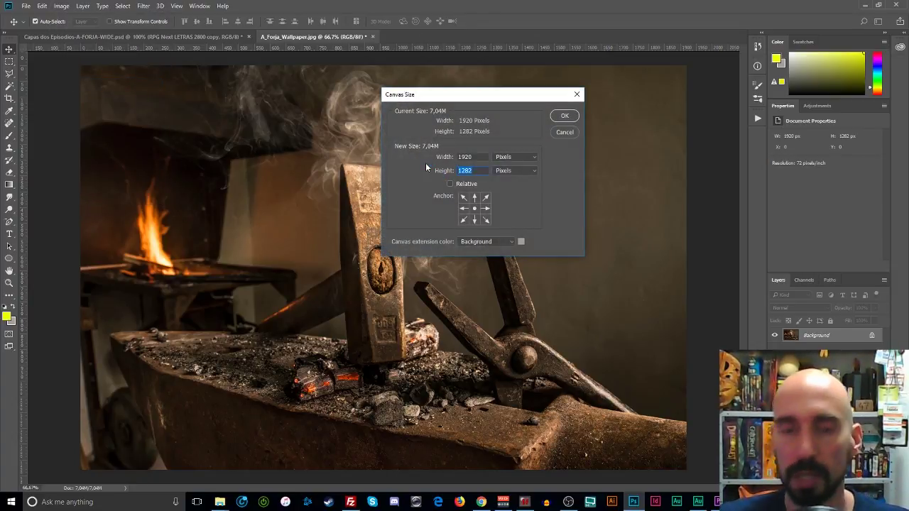
type("1080")
key("Return")
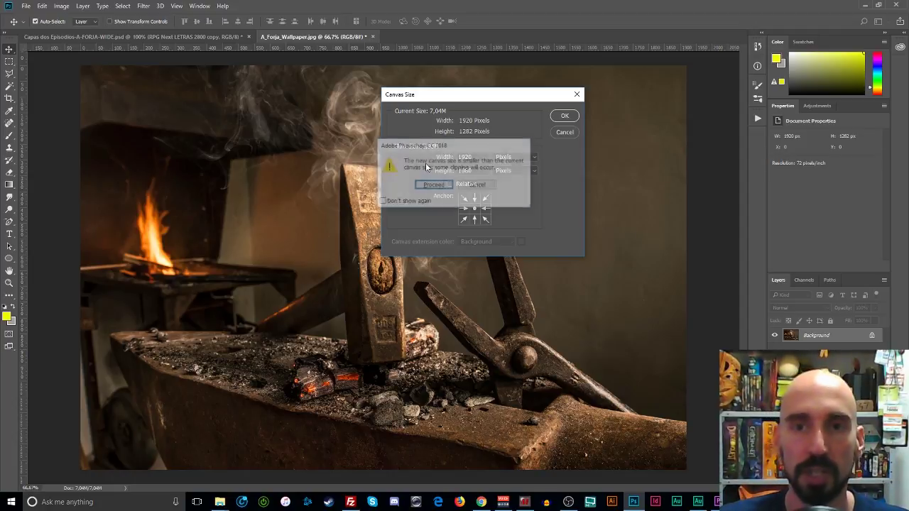
key("Return")
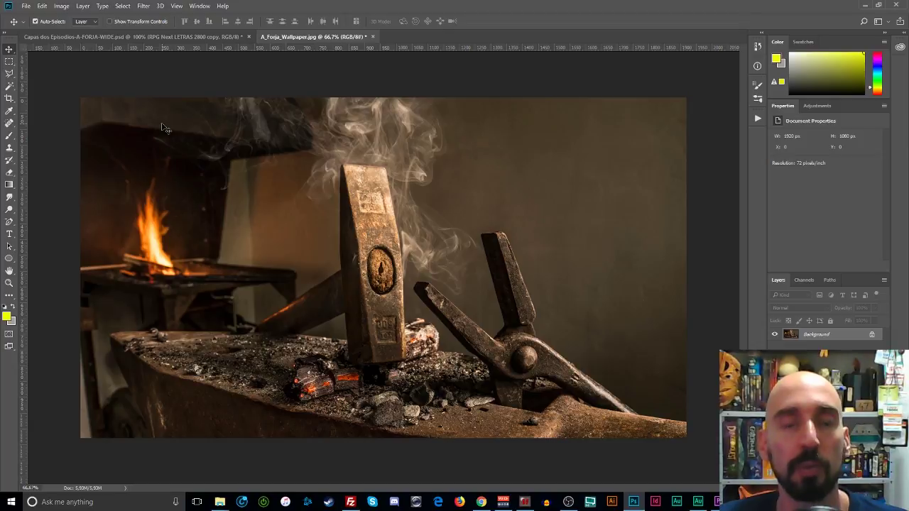
- Check the cropped wallpaper's file size in Save for Web as a JPEG at quality 60, and cancel without saving
left_click(24, 9)
mouse_move(50, 133)
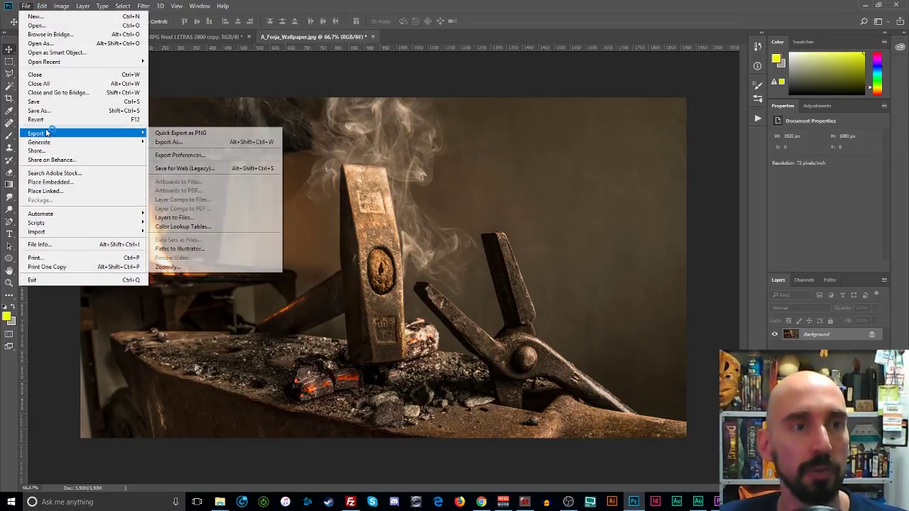
left_click(167, 172)
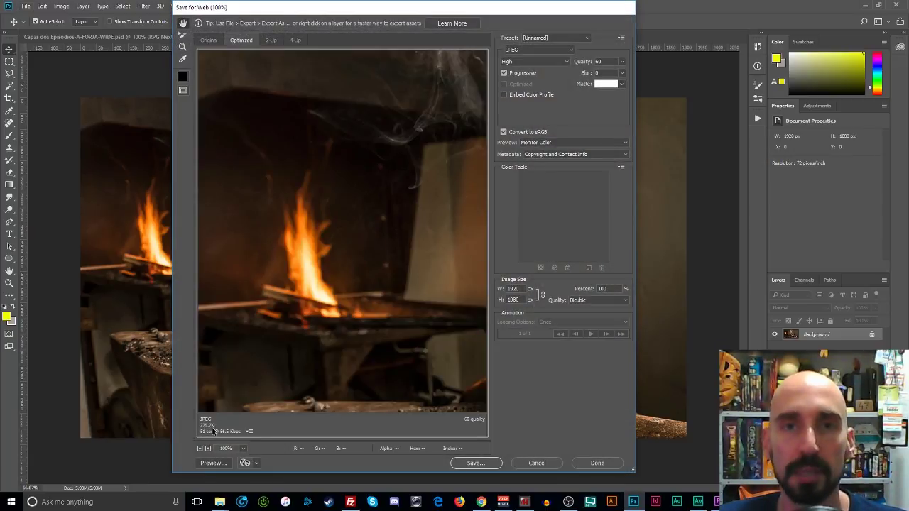
left_click(526, 463)
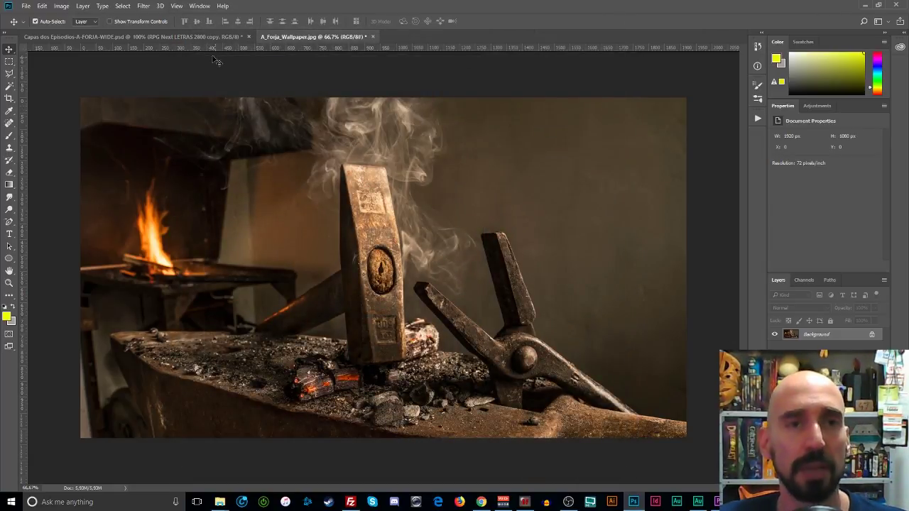
- Apply a Gaussian Blur with a 3.0-pixel radius to the wallpaper
left_click(127, 6)
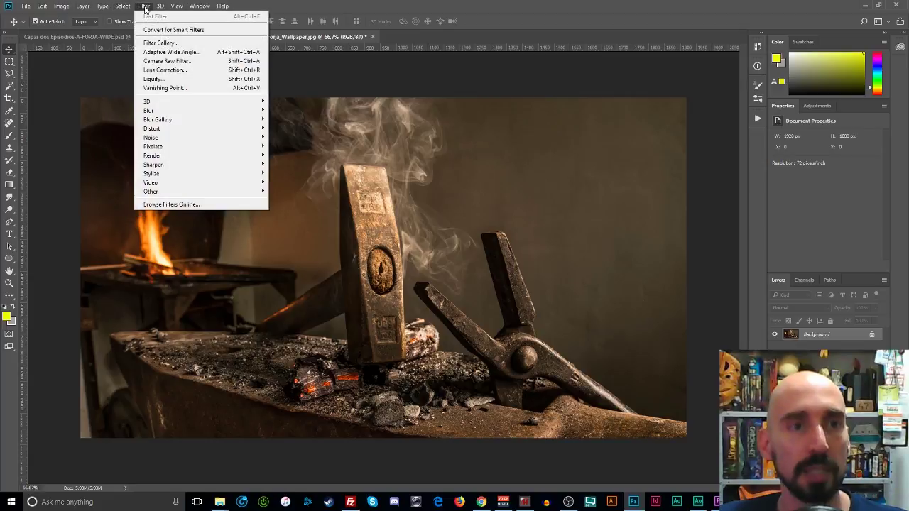
mouse_move(165, 111)
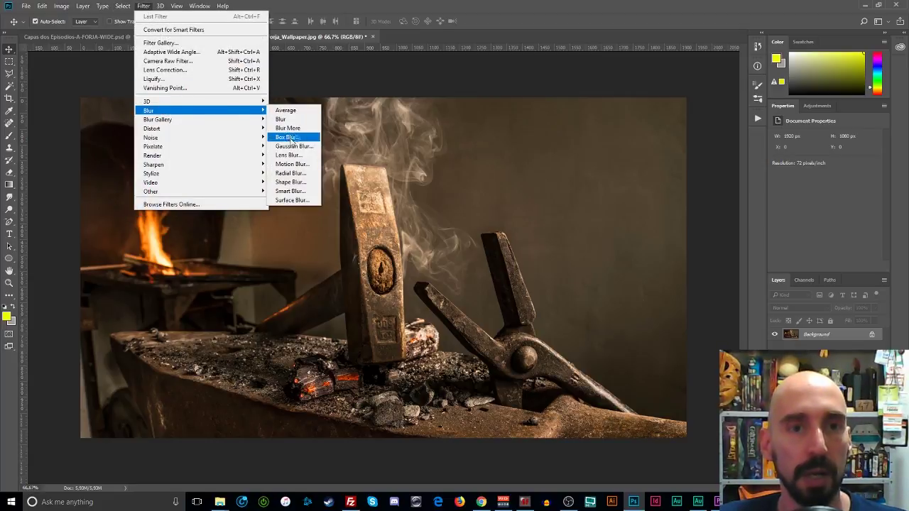
left_click(290, 146)
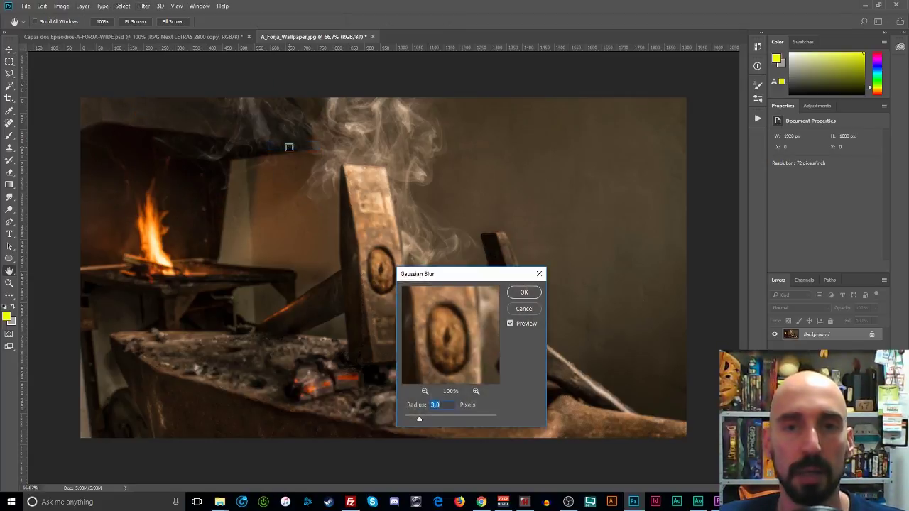
left_click_drag(481, 277, 481, 145)
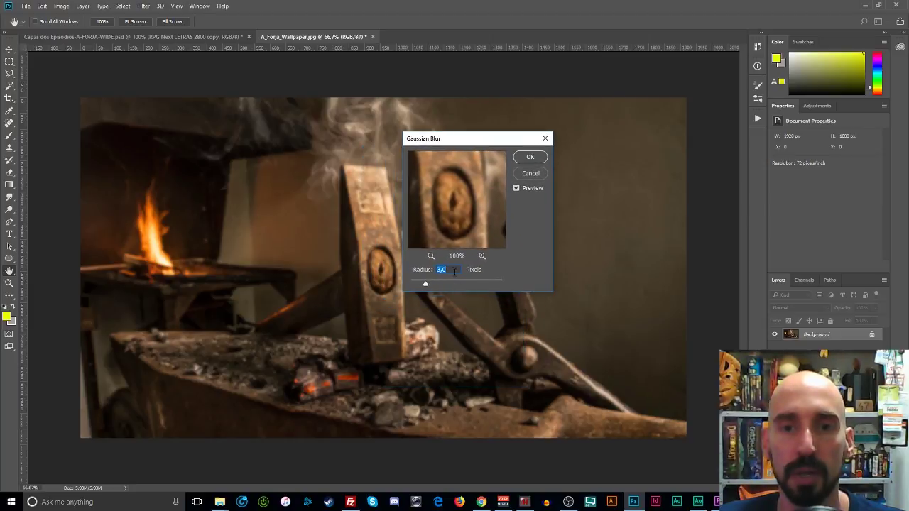
left_click(527, 157)
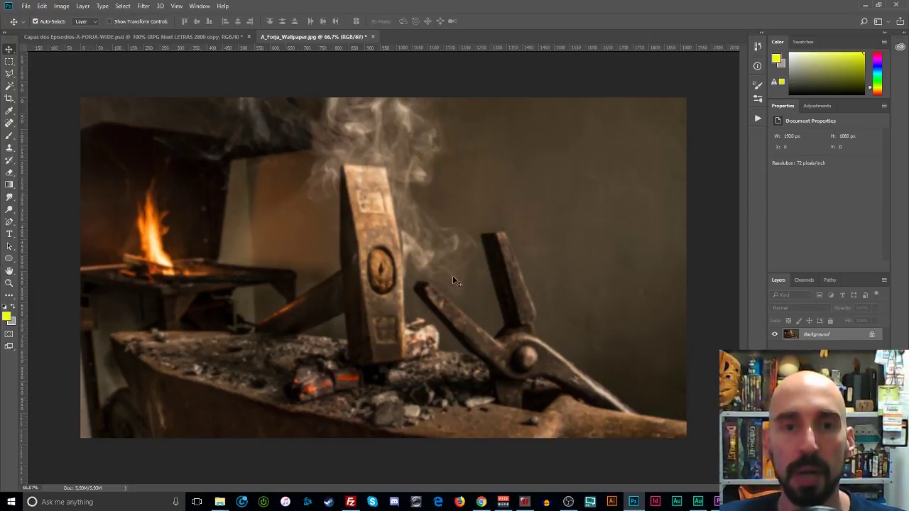
- Check the blurred wallpaper's JPEG file size in Save for Web, and cancel without saving
left_click(26, 5)
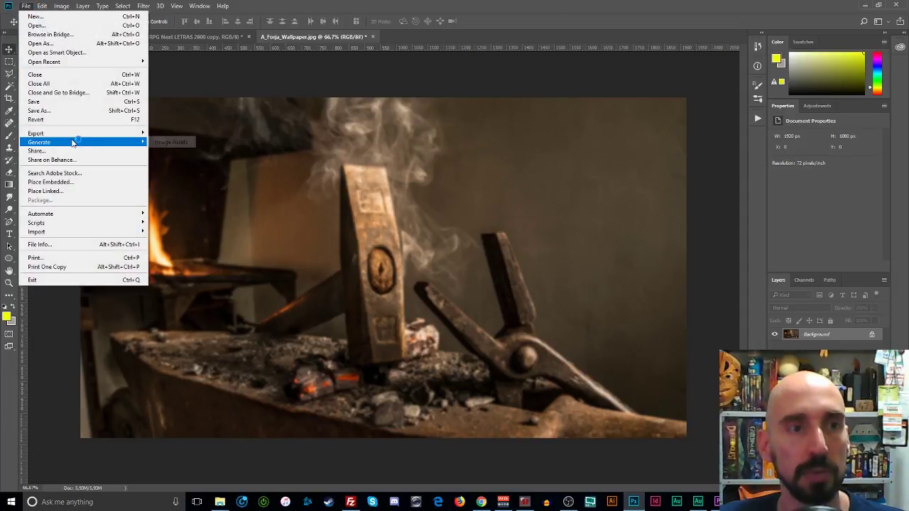
mouse_move(64, 136)
left_click(196, 169)
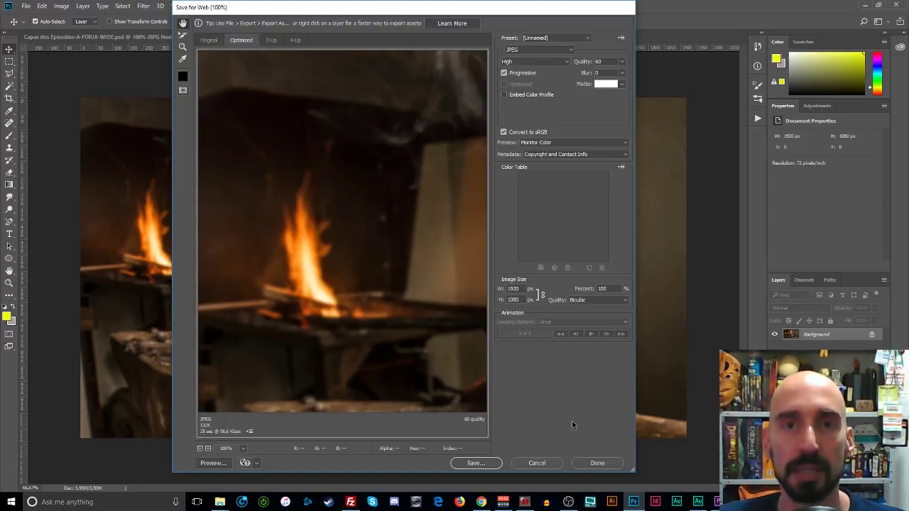
left_click(537, 463)
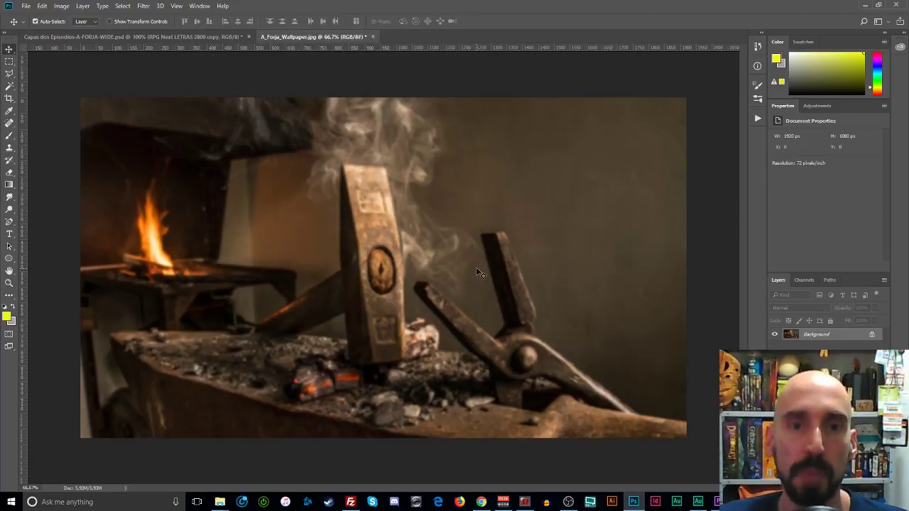
- Switch to Chrome, view the media library for the Header Background upload, and close it without choosing an image
left_click(482, 503)
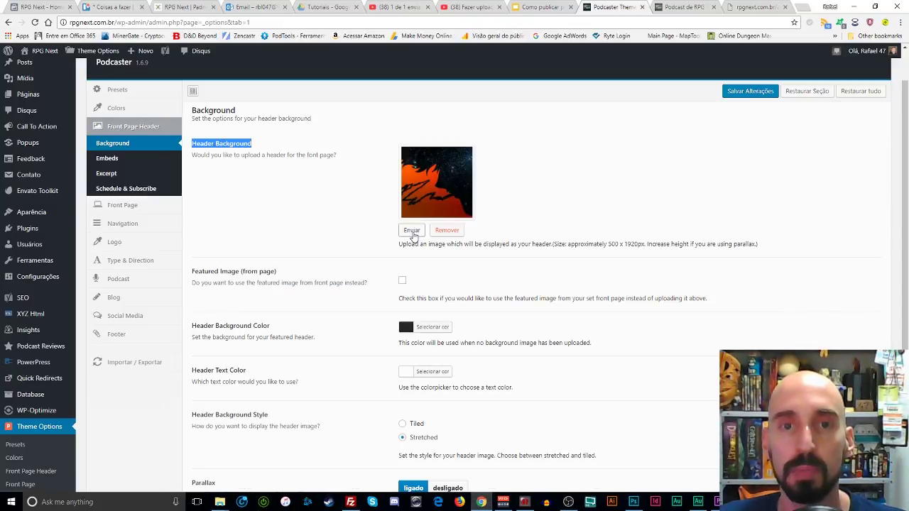
left_click(413, 232)
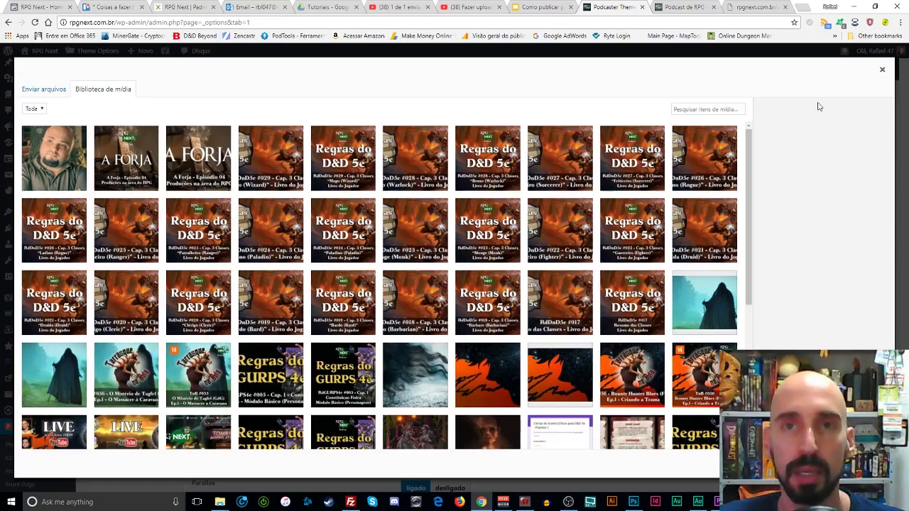
left_click(883, 70)
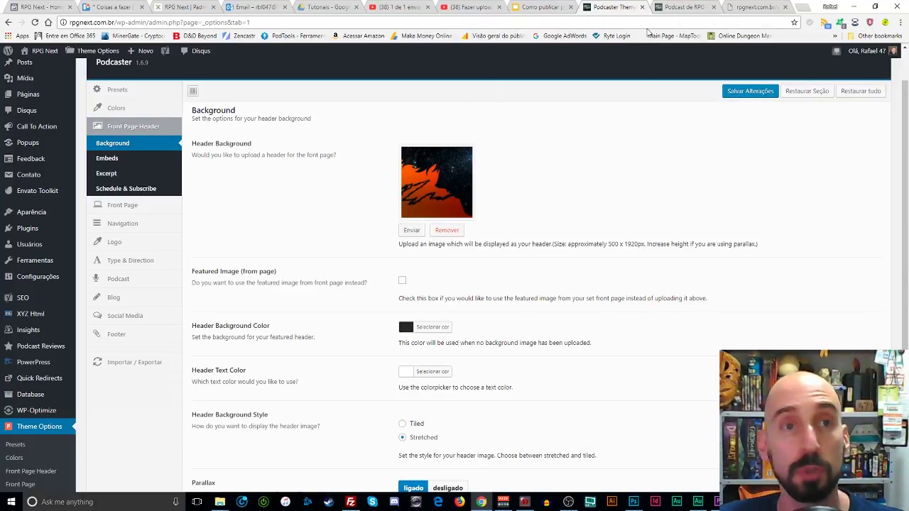
- Compare the site's front page header with the theme's Header Background setting, ending on the theme options
left_click(671, 6)
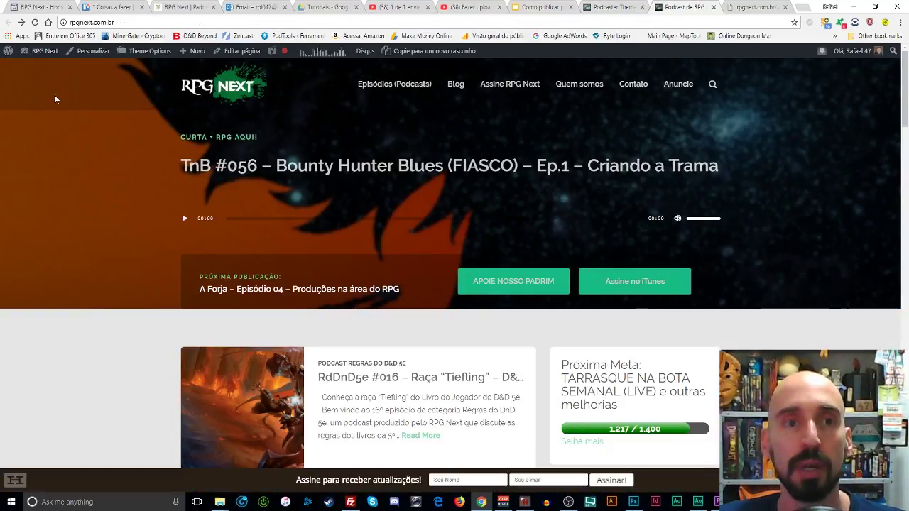
left_click(615, 9)
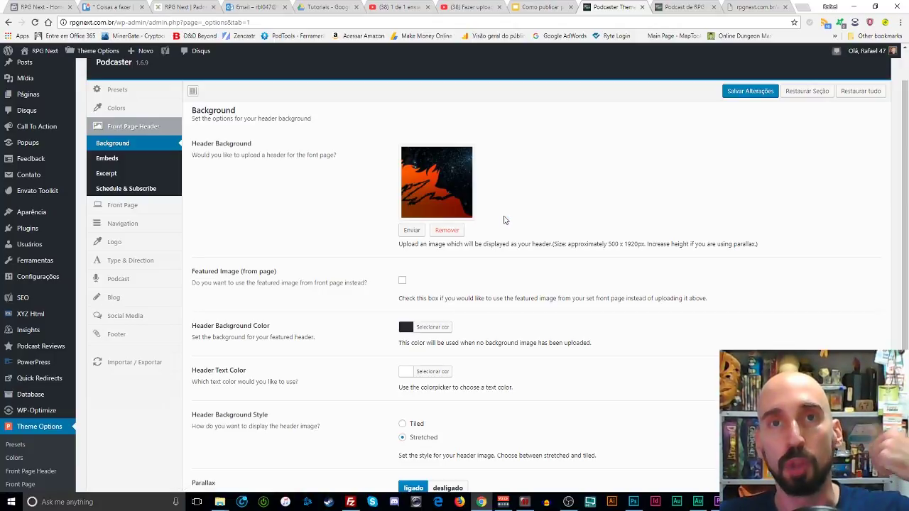
left_click(665, 6)
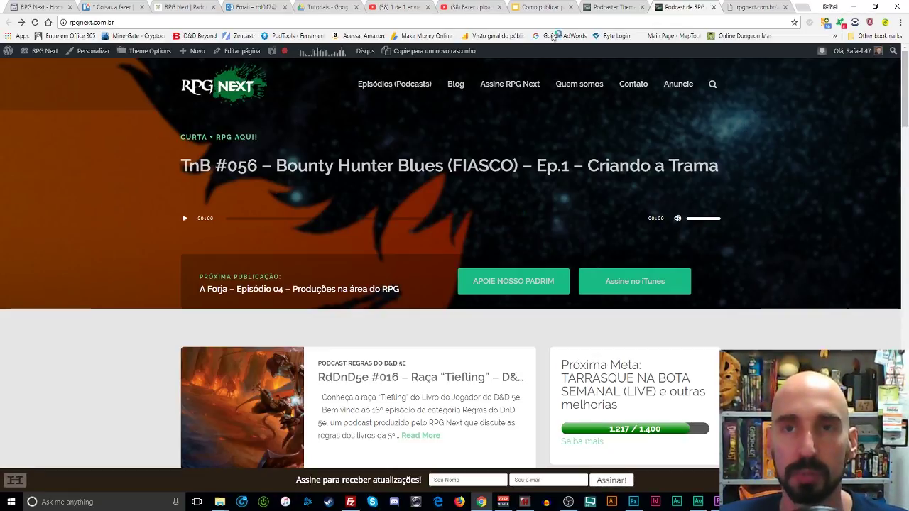
left_click(602, 8)
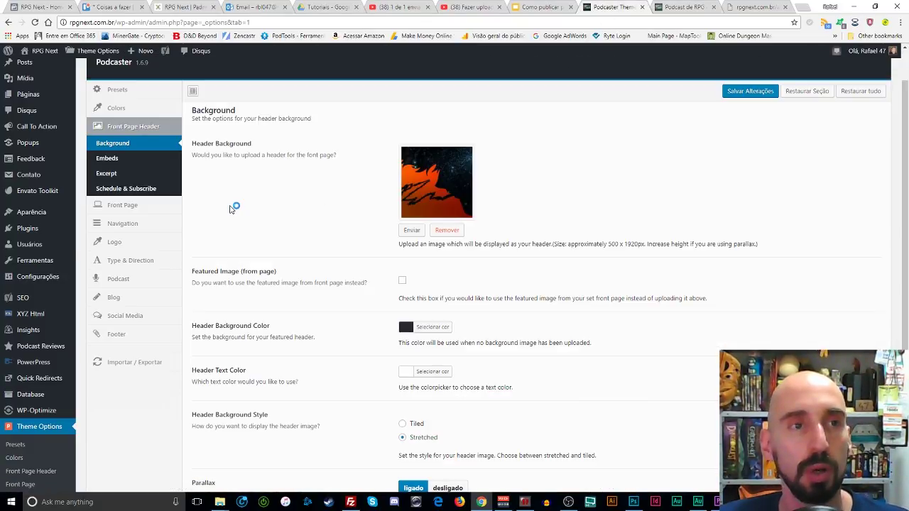
- Check the Duplicate Post plugin on the Lista de programas slide and return to the theme options
scroll(25, 238, "up", 1)
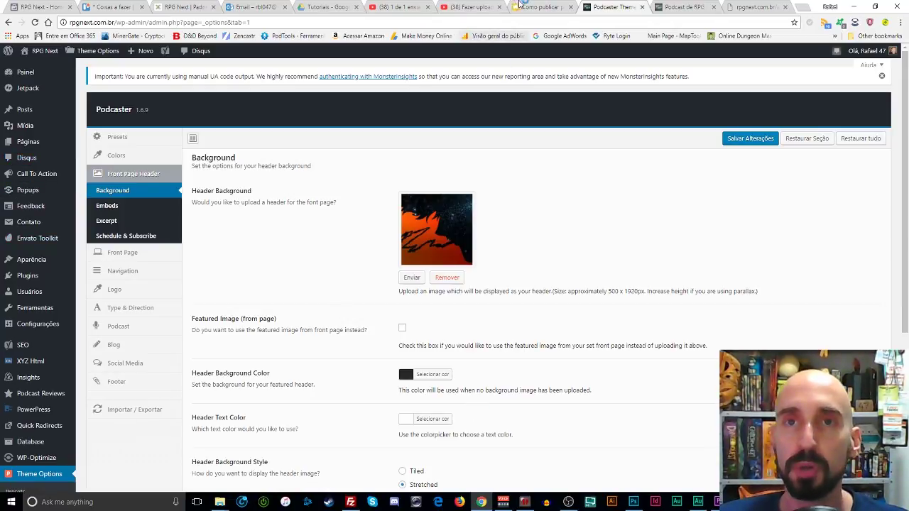
left_click(529, 7)
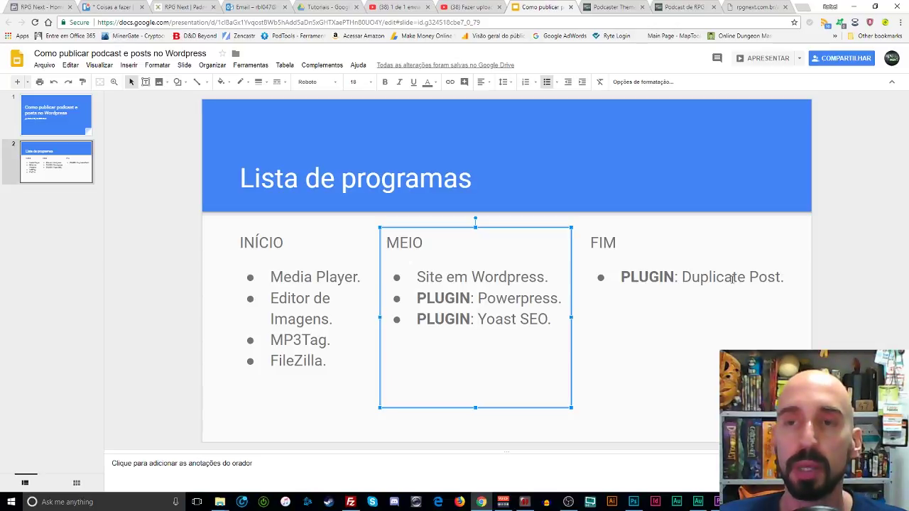
left_click(612, 8)
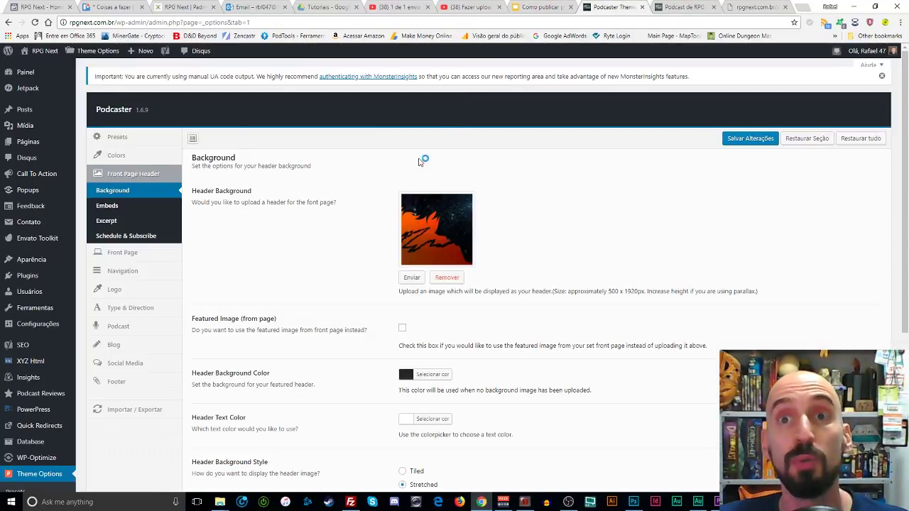
- Open the list of all posts and look through it for the scheduled A Forja – Episódio 04 entry and its row actions
left_click(27, 111)
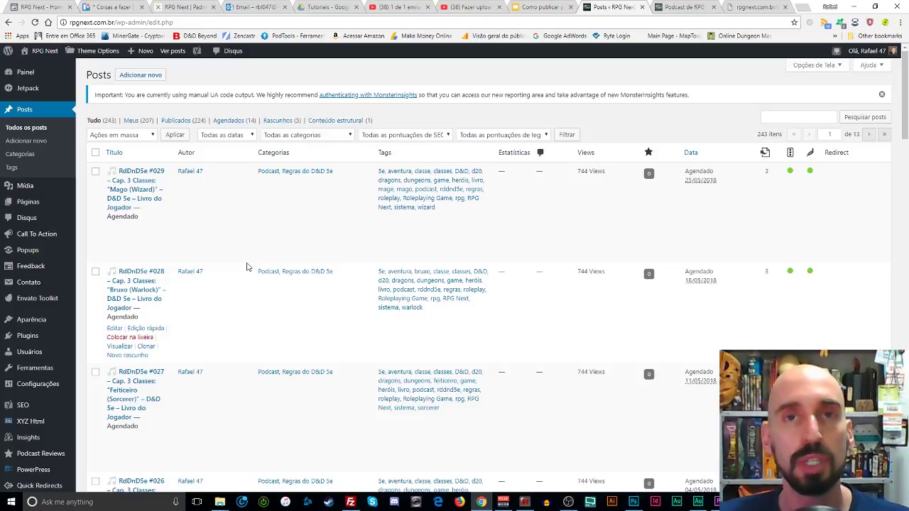
scroll(247, 267, "down", 2)
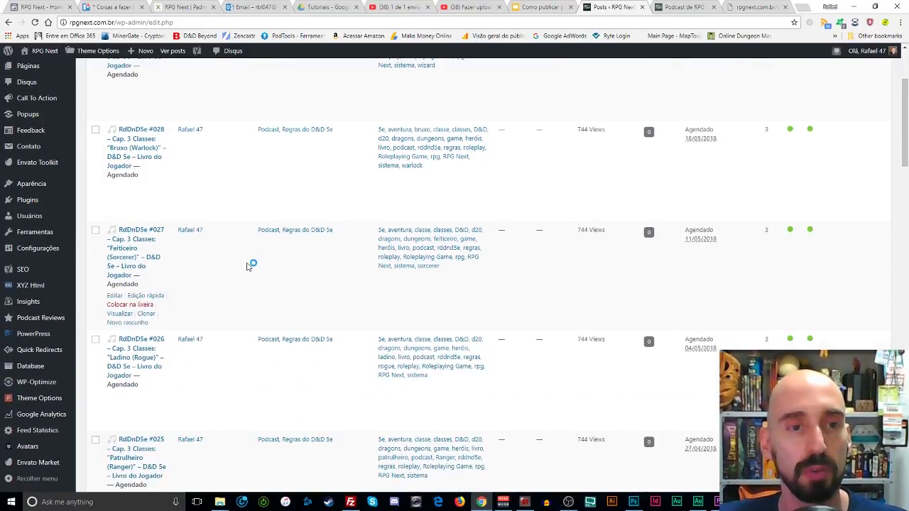
scroll(247, 267, "down", 2)
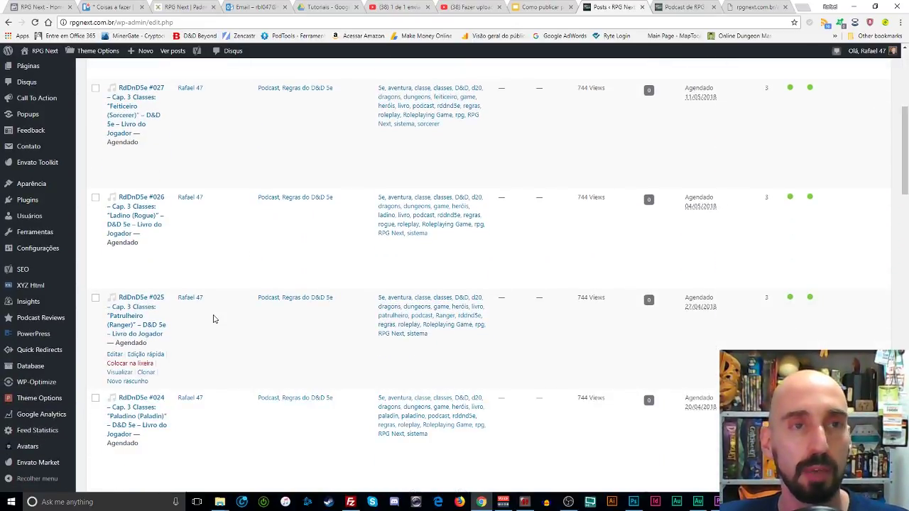
scroll(249, 306, "down", 6)
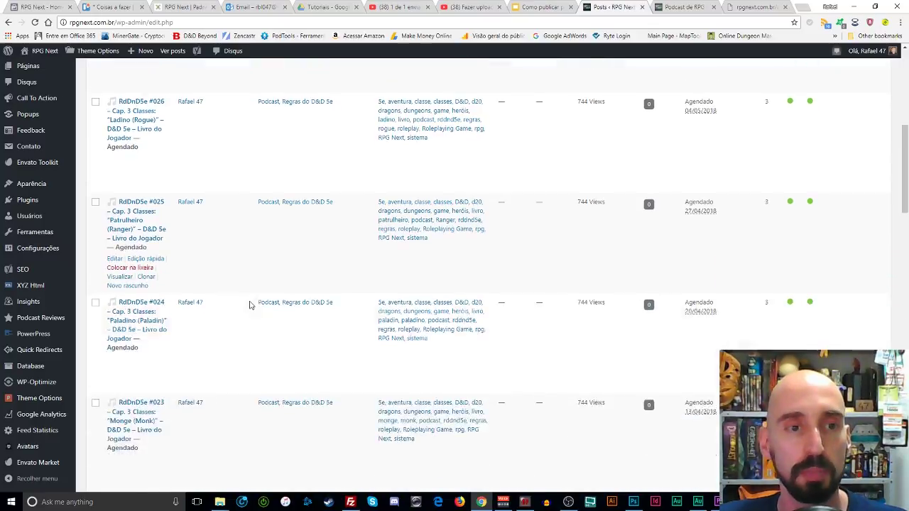
scroll(250, 306, "down", 5)
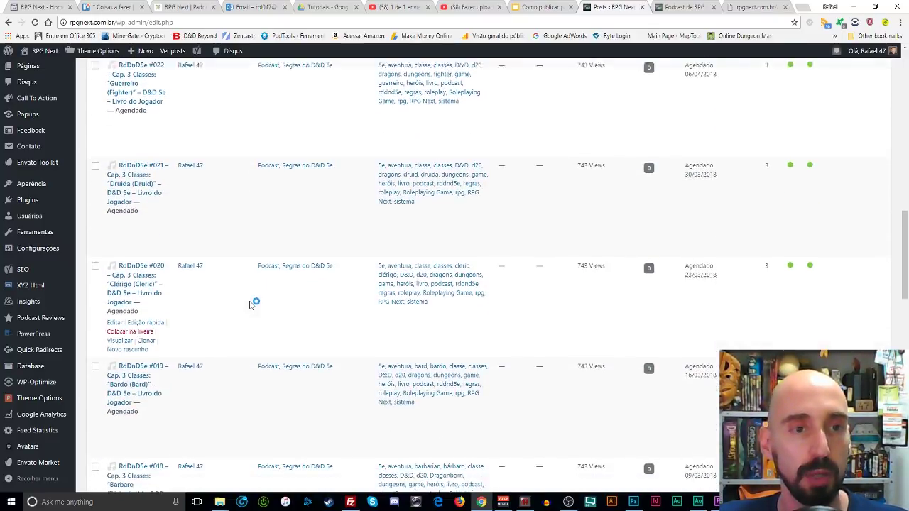
scroll(249, 306, "down", 5)
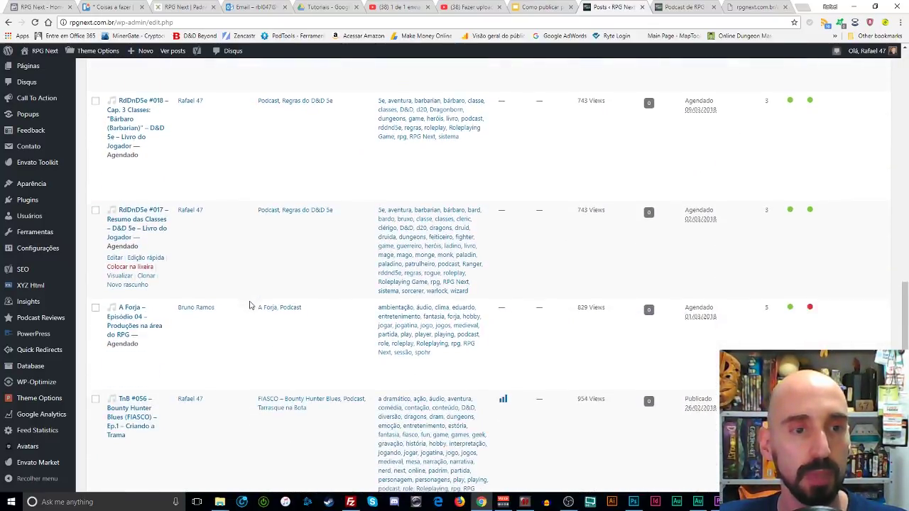
scroll(199, 312, "down", 4)
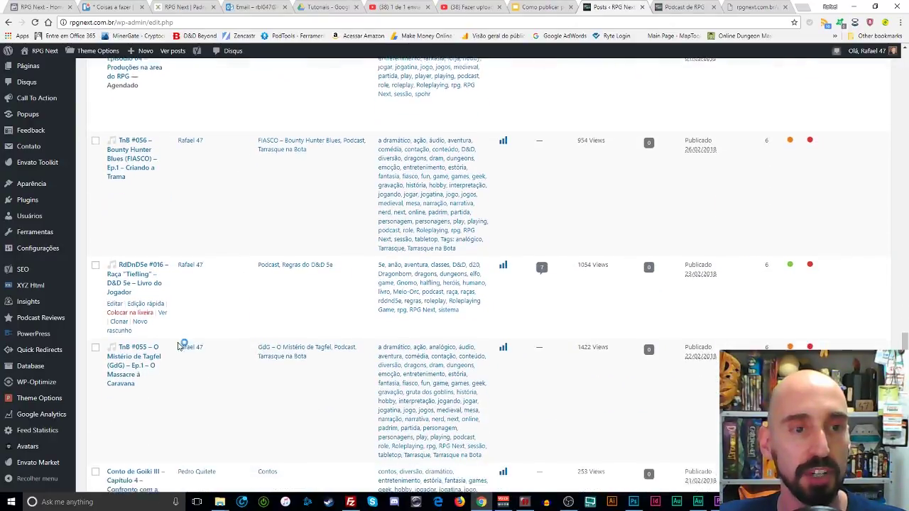
scroll(234, 342, "down", 1)
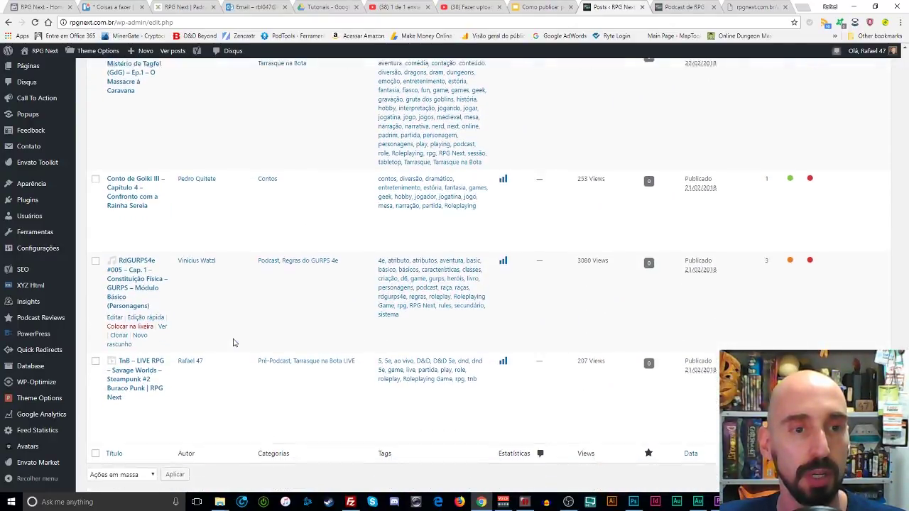
scroll(206, 299, "up", 3)
scroll(178, 258, "up", 3)
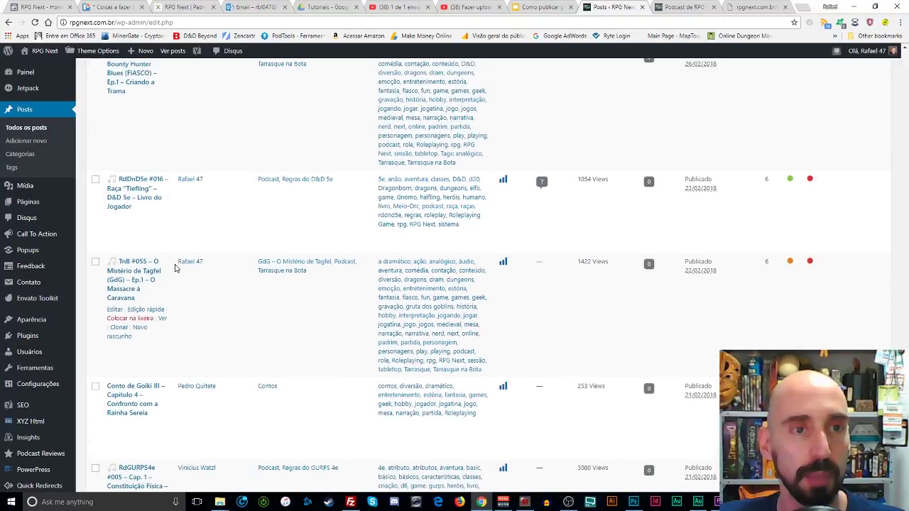
scroll(195, 256, "up", 2)
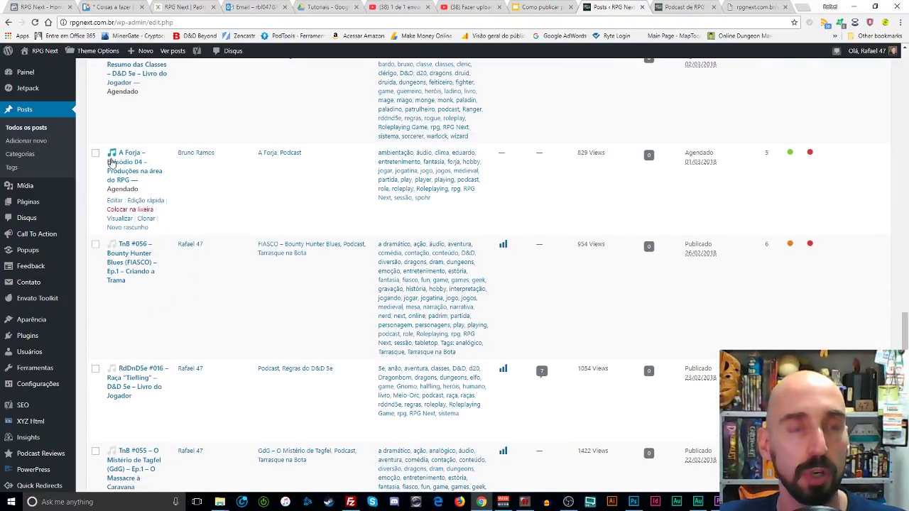
- Clone the scheduled post A Forja – Episódio 04 – Produções na área do RPG
scroll(223, 260, "up", 1)
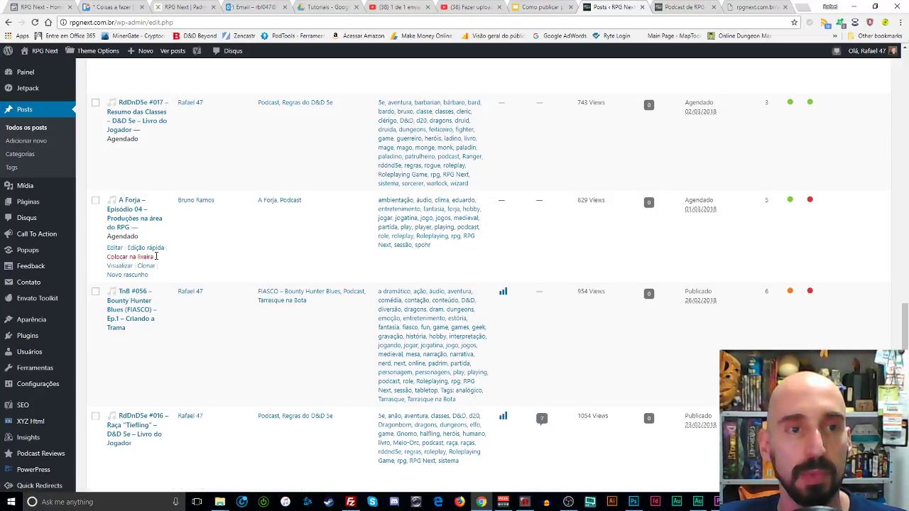
left_click(115, 248)
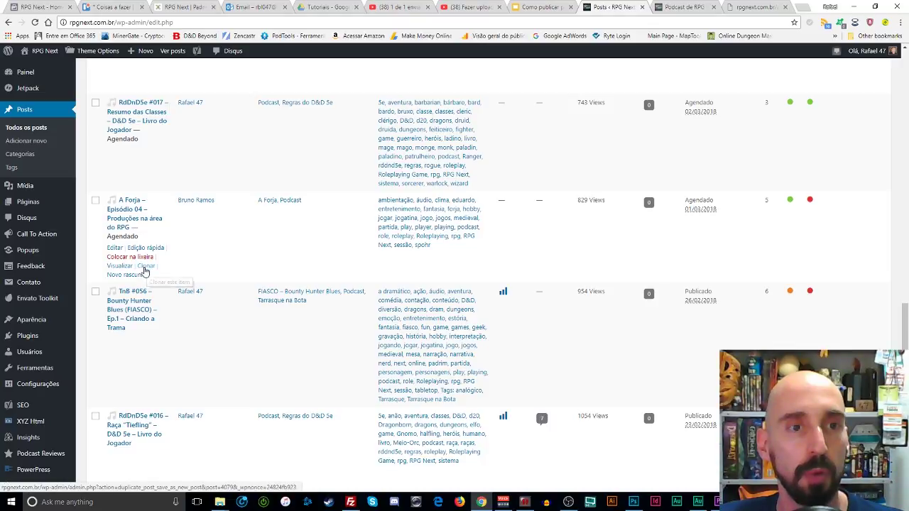
left_click(146, 269)
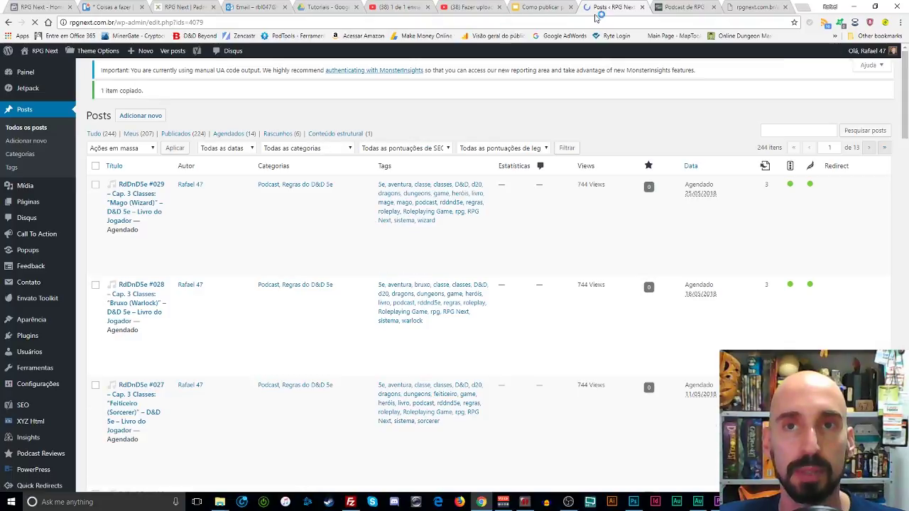
- Look through the posts list for the cloned A Forja – Episódio 04 entry and return to the start of the list
scroll(234, 296, "down", 5)
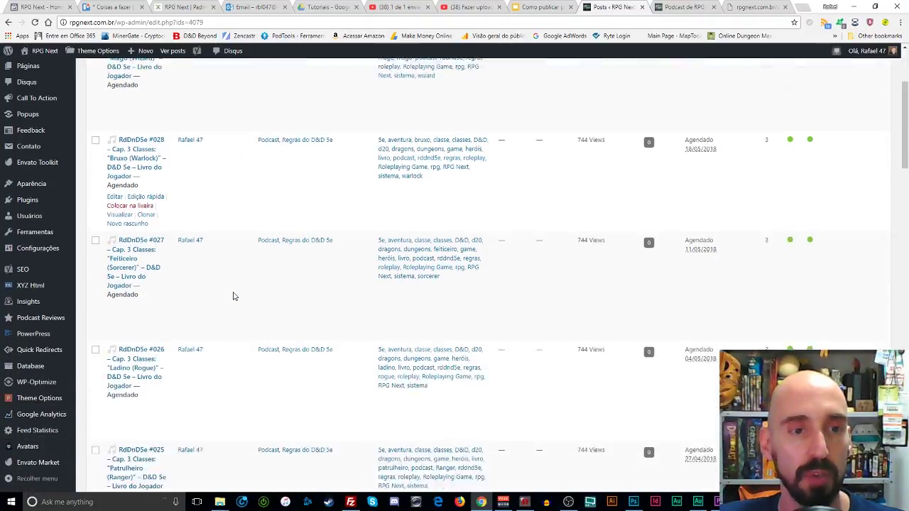
scroll(244, 331, "down", 5)
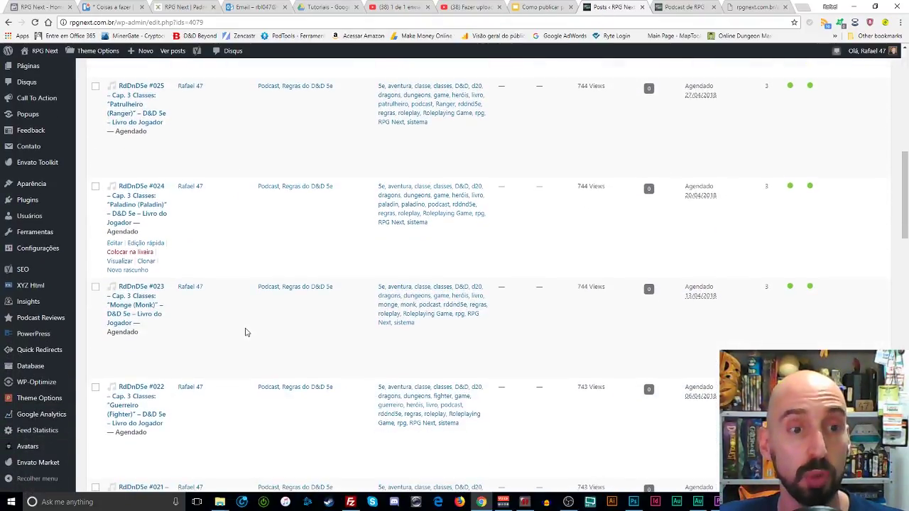
scroll(174, 320, "down", 5)
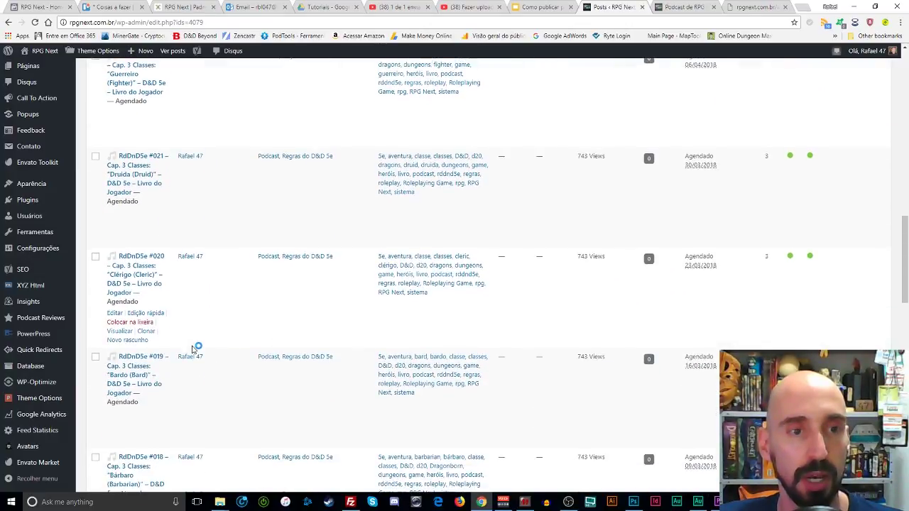
scroll(192, 340, "down", 5)
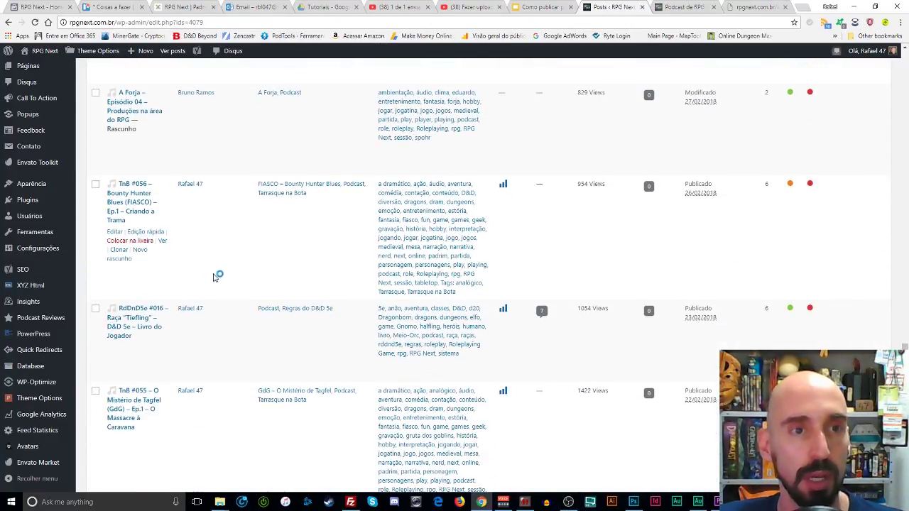
scroll(217, 291, "down", 1)
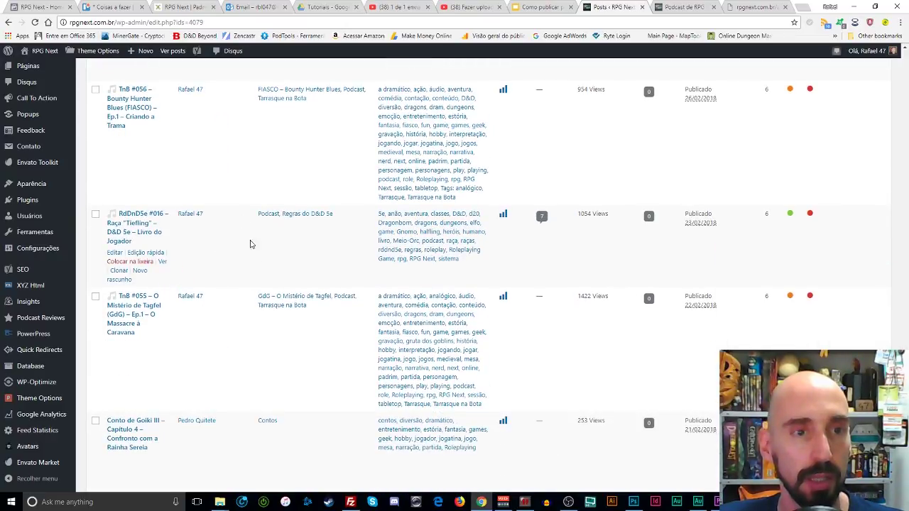
scroll(394, 363, "down", 1)
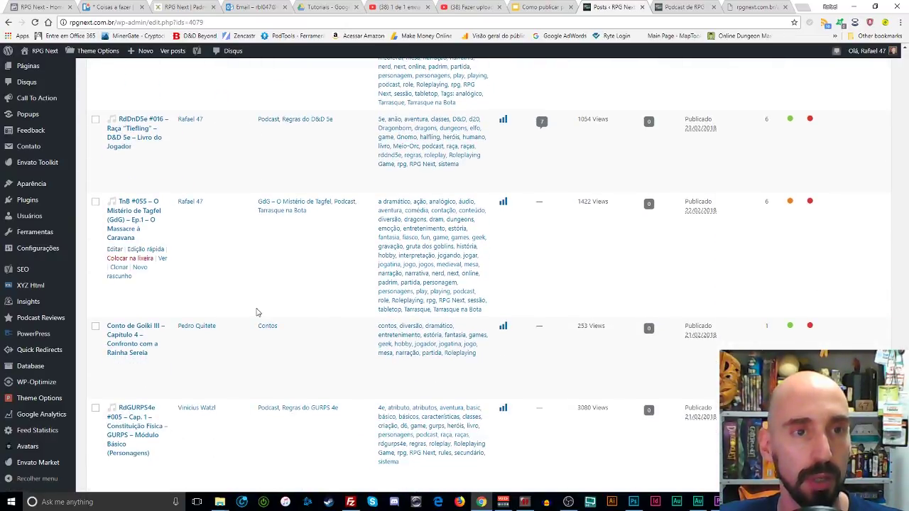
scroll(258, 310, "down", 1)
scroll(258, 307, "up", 1)
scroll(258, 306, "up", 20)
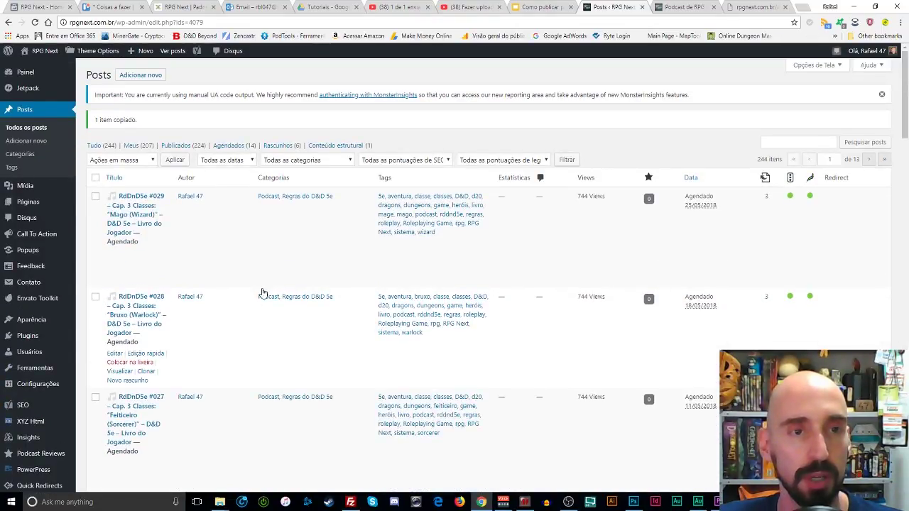
- Find the draft copy of A Forja – Episódio 04 below the scheduled original and open it for editing
scroll(217, 278, "down", 2)
scroll(219, 278, "down", 5)
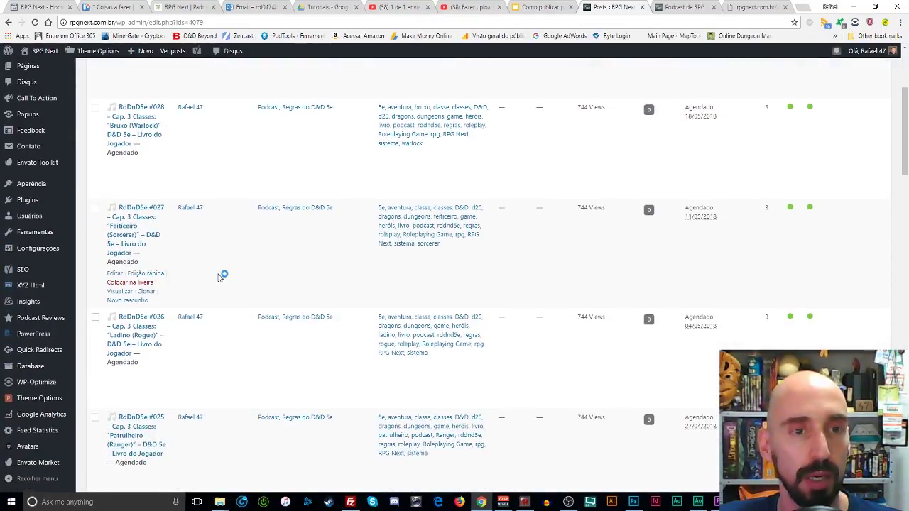
scroll(219, 278, "down", 7)
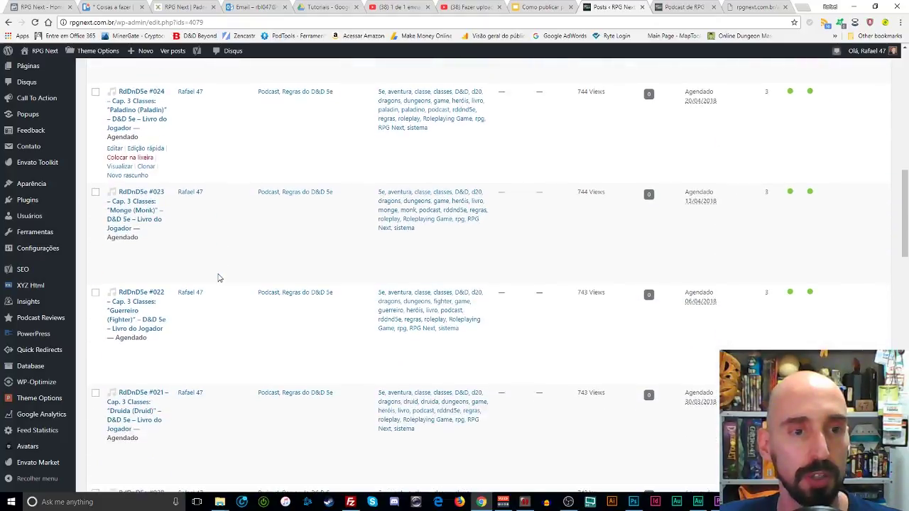
scroll(219, 277, "down", 5)
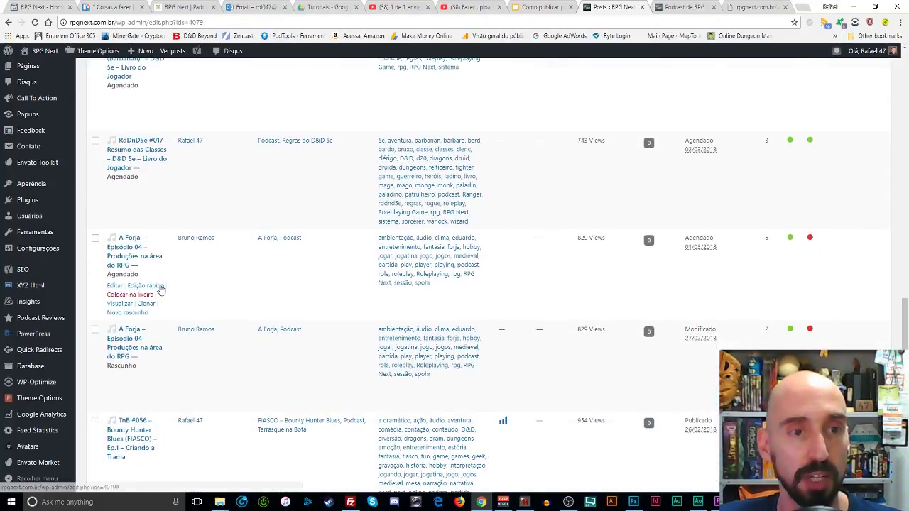
scroll(220, 278, "down", 1)
scroll(132, 226, "down", 1)
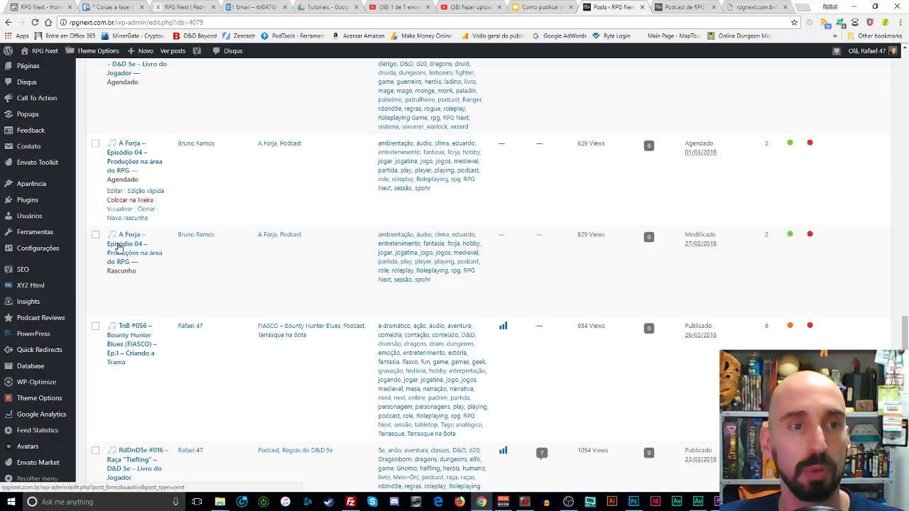
left_click(114, 283)
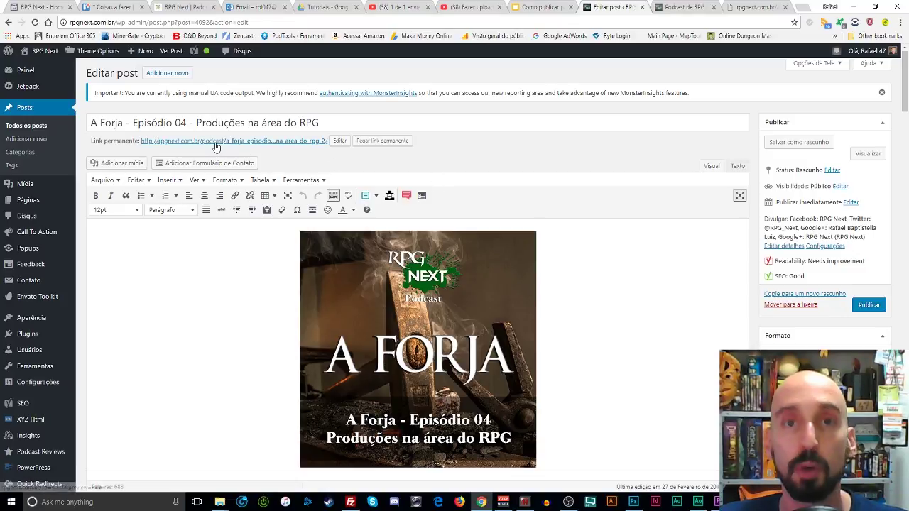
- Change the draft's title to "A Forja - Episódio 05 - xxxxxxxxxxx"
left_click_drag(187, 123, 181, 123)
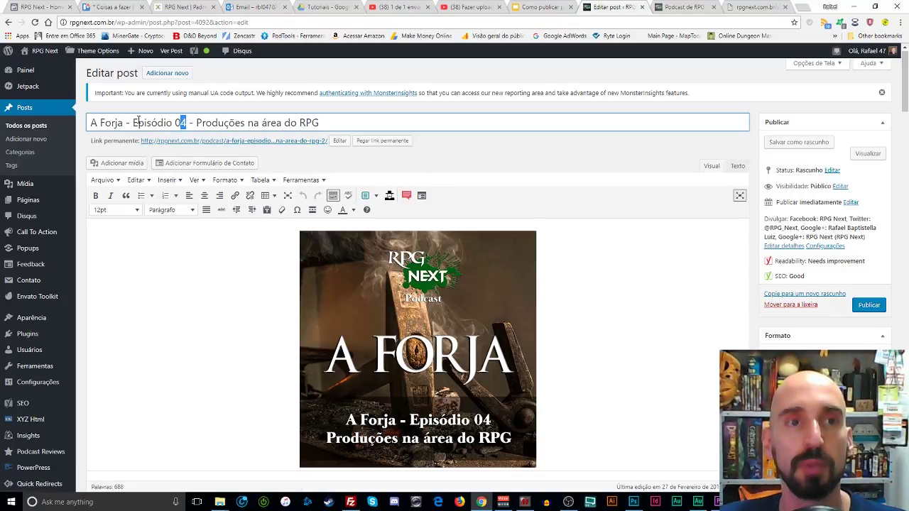
type("5")
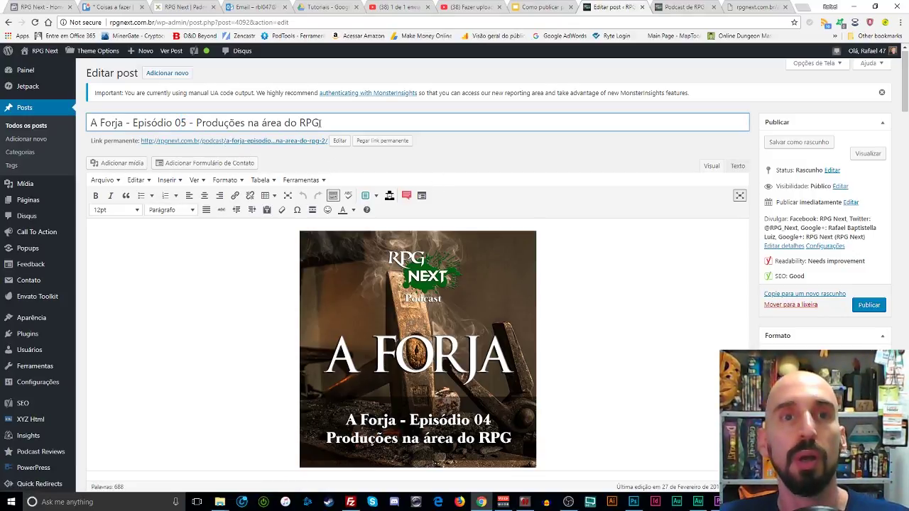
left_click_drag(321, 123, 196, 123)
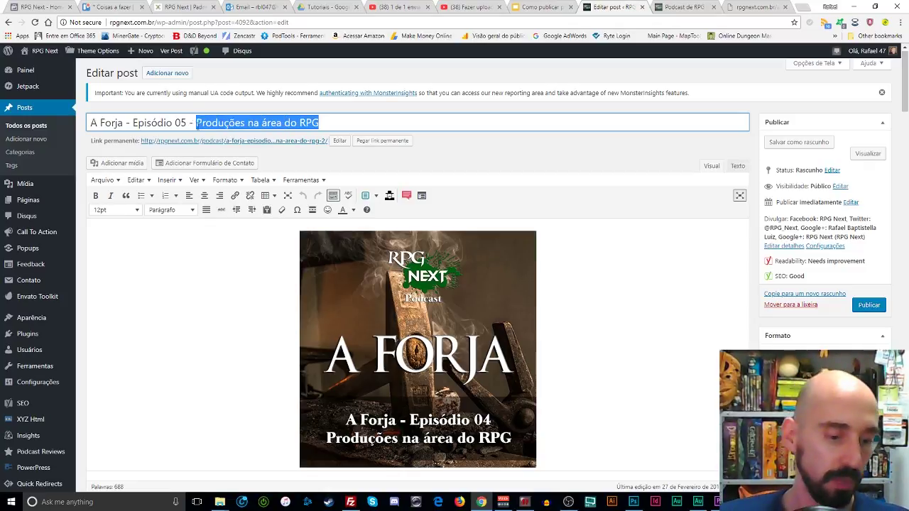
type("xxxxxxxxxxx")
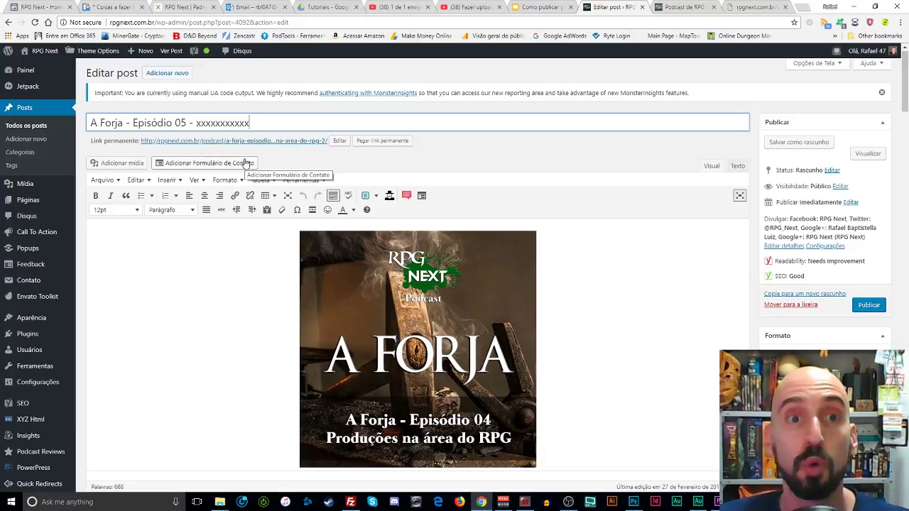
- Replace the placeholder in the post title with the episode name "Qual será o nome desse episódio"
left_click_drag(253, 123, 194, 123)
left_click_drag(254, 123, 197, 123)
type("qual s")
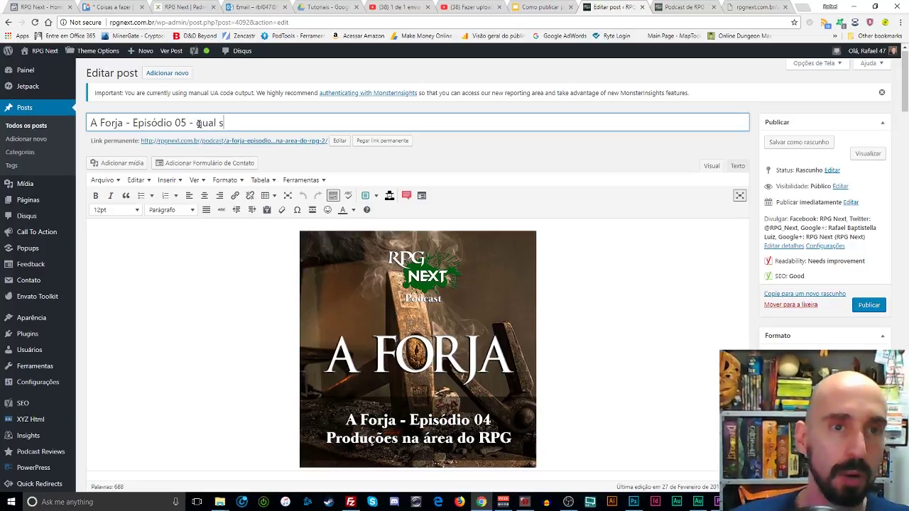
type("erá o nome desse ")
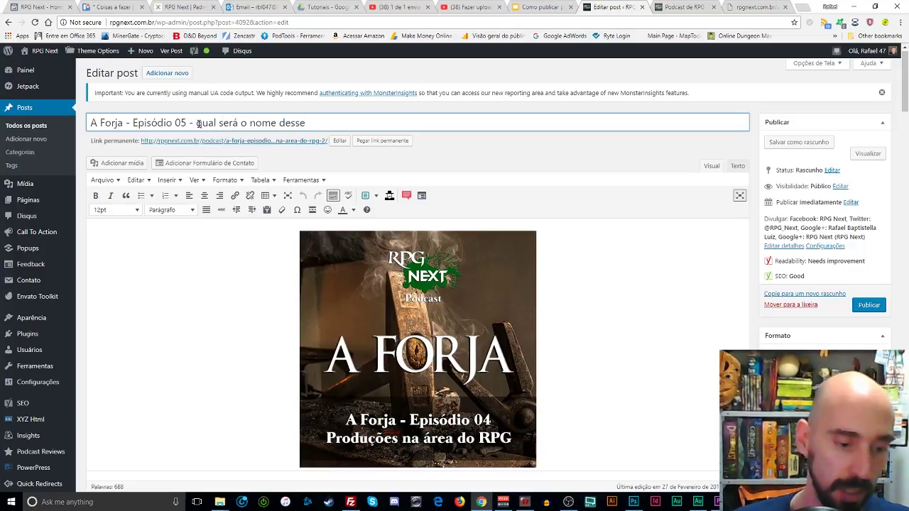
type("episódio")
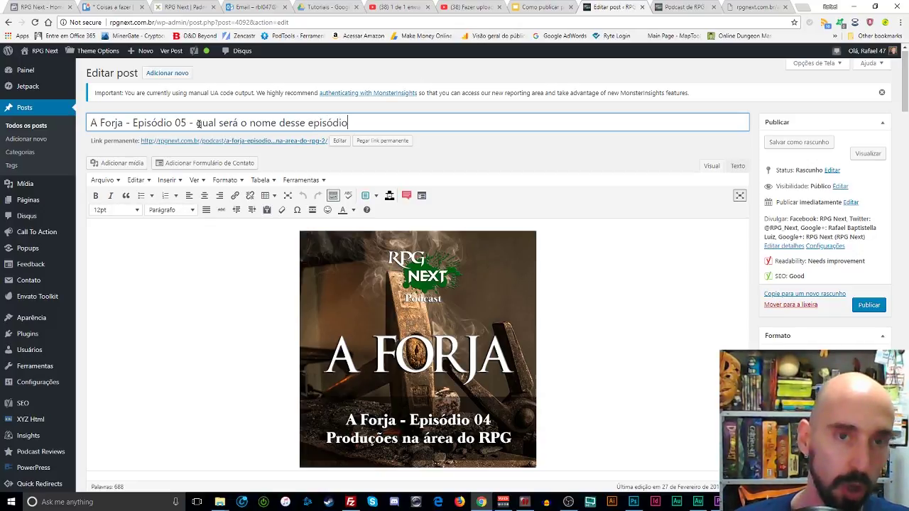
left_click(198, 123)
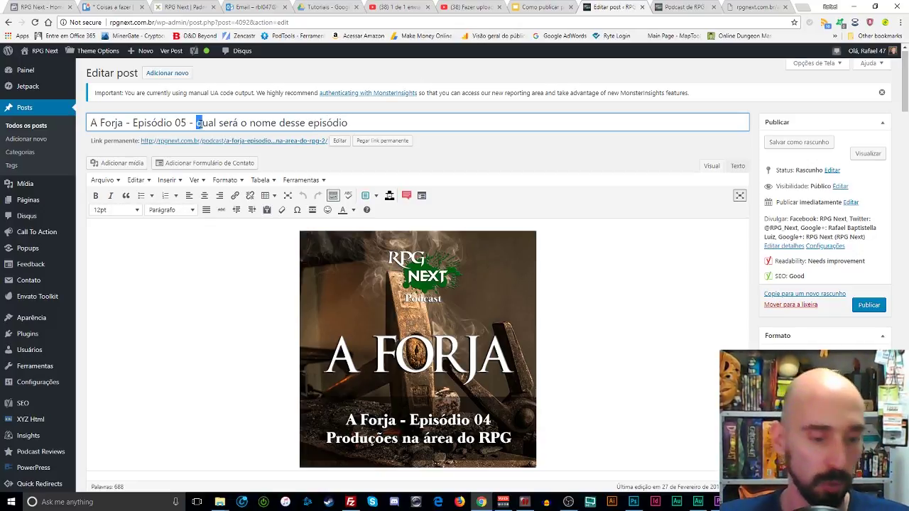
key("Delete")
type("Q")
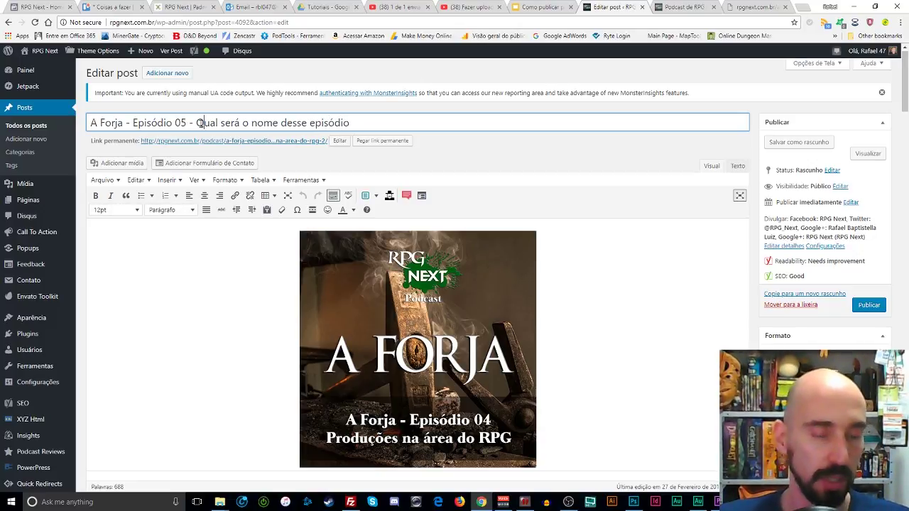
left_click(360, 125)
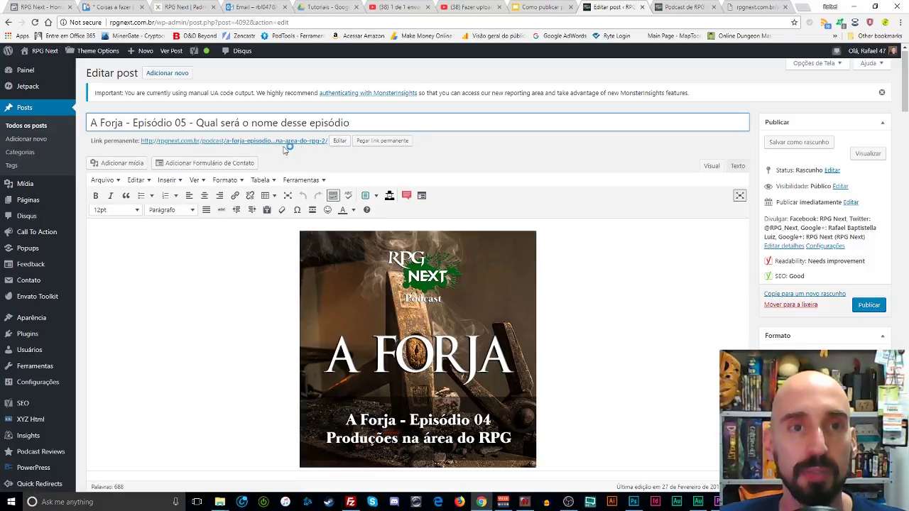
- Open the draft's permalink slug for editing and examine its full text
left_click(339, 141)
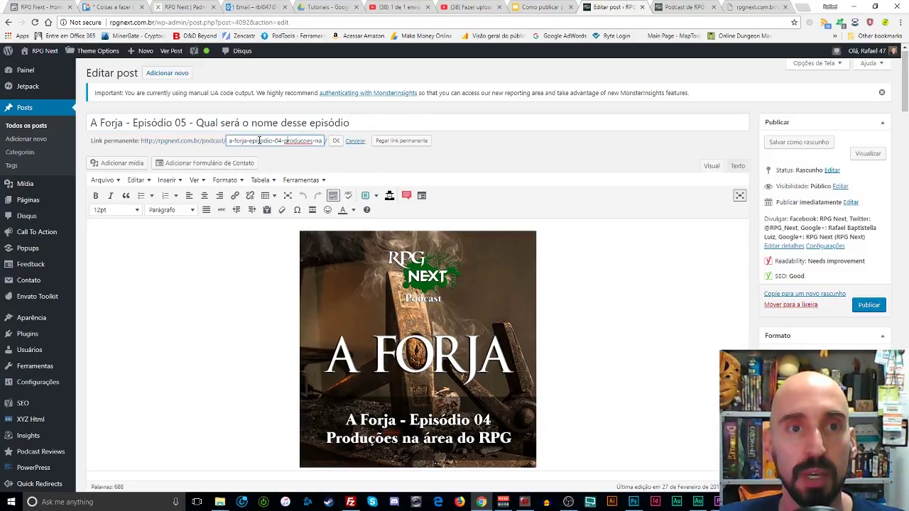
left_click_drag(259, 141, 349, 142)
left_click(275, 144)
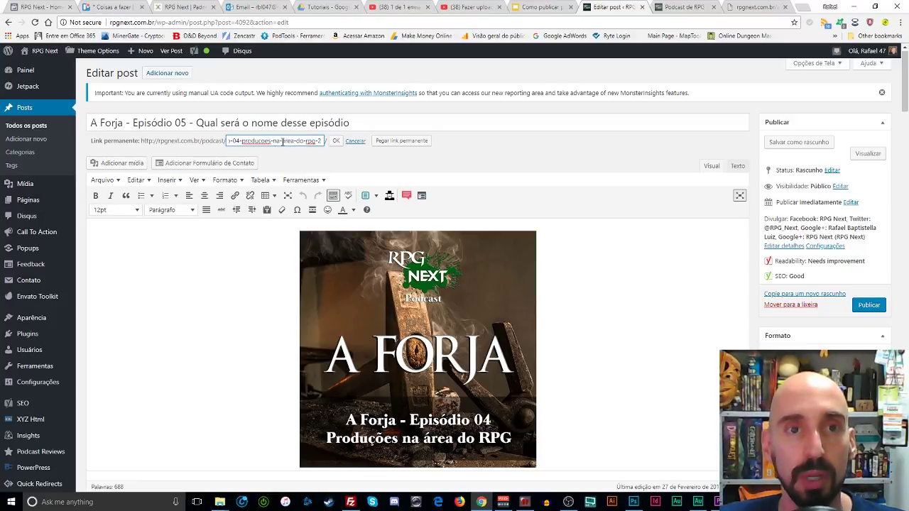
triple_click(283, 141)
left_click(264, 141)
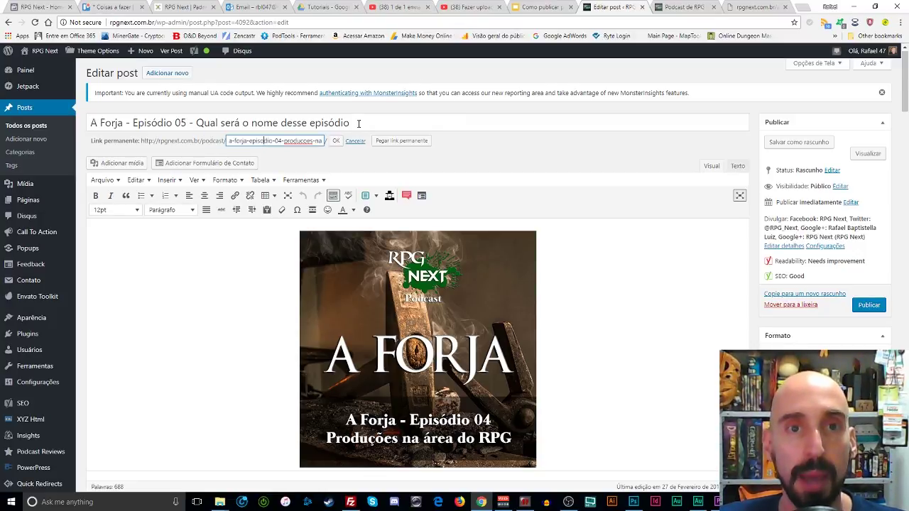
- Copy the episode name "Qual será o nome desse episódio" from the post title
left_click_drag(359, 124, 196, 124)
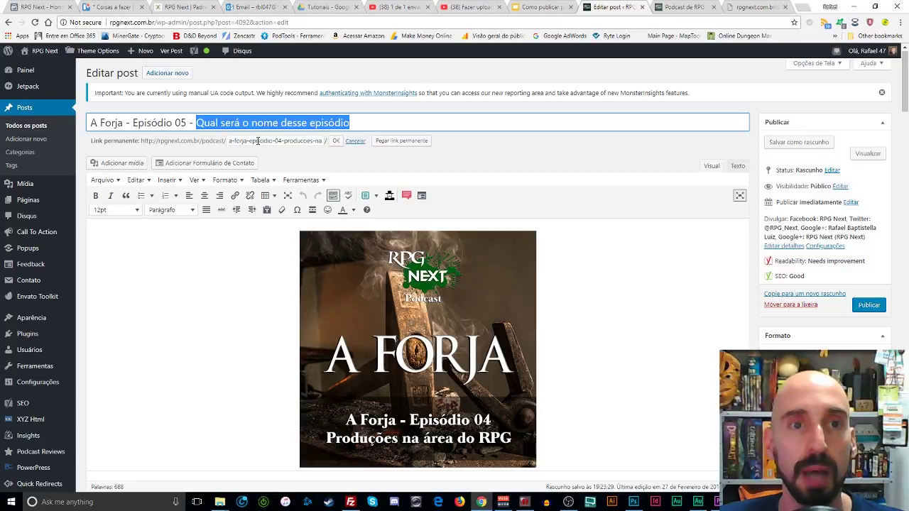
left_click(290, 124)
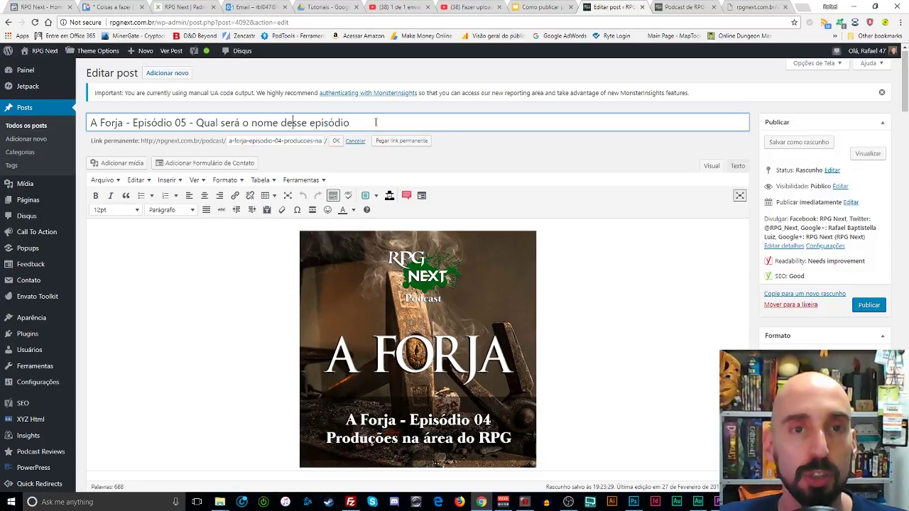
left_click_drag(360, 122, 196, 123)
key("ctrl+c")
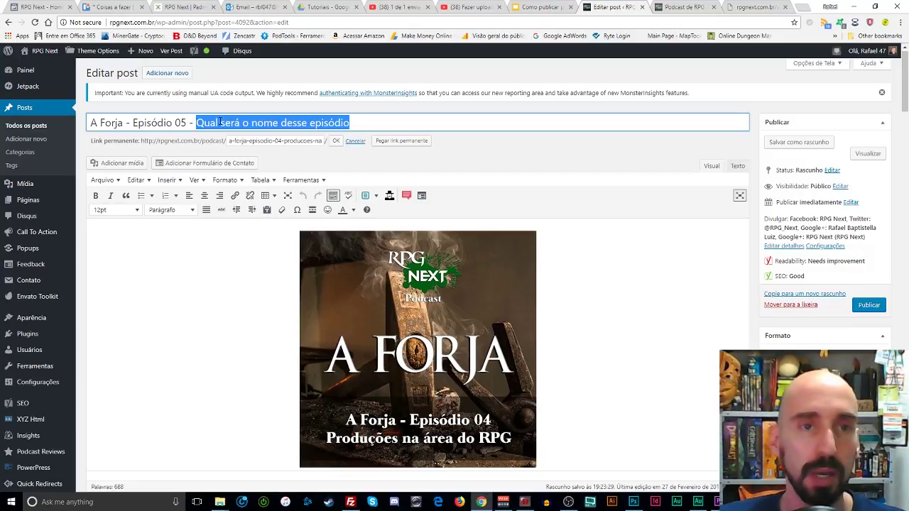
- Close the episode audio file's tab, search for "text to slug" in a new tab, and open the Slugify online generator
left_click(757, 7)
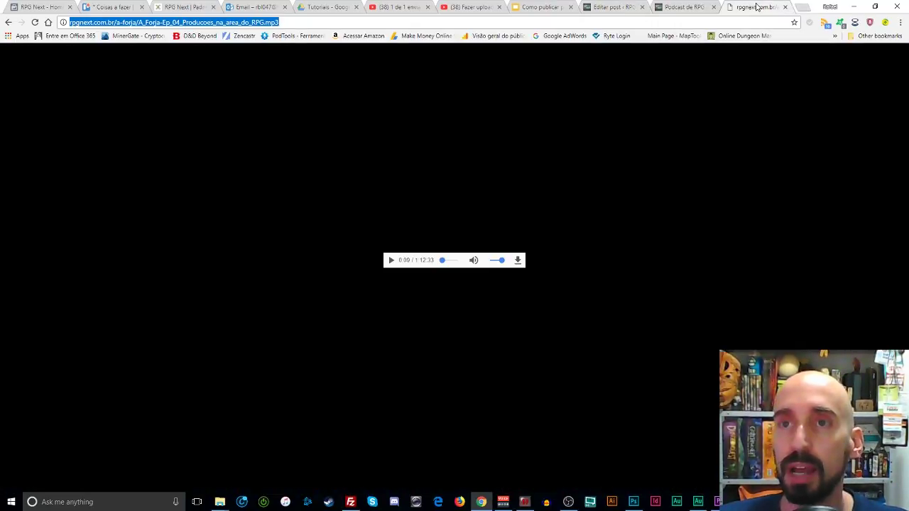
left_click(787, 8)
left_click(802, 8)
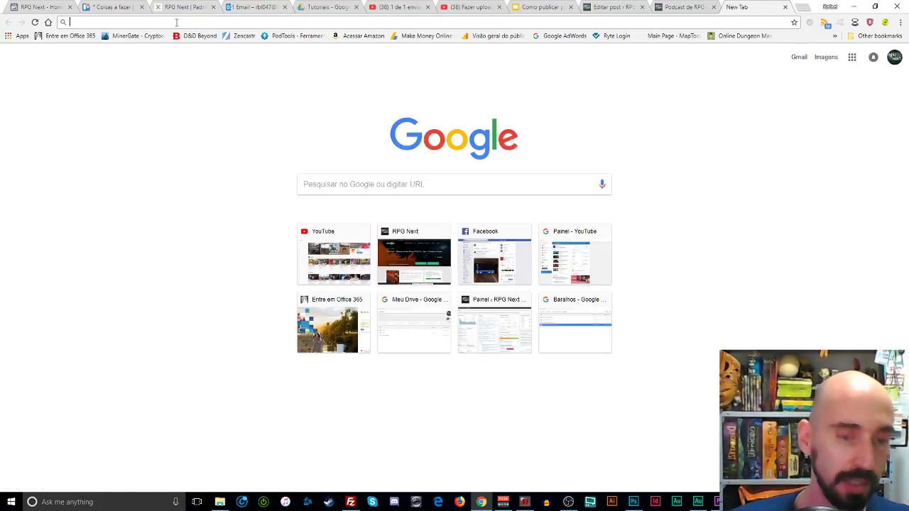
type("text")
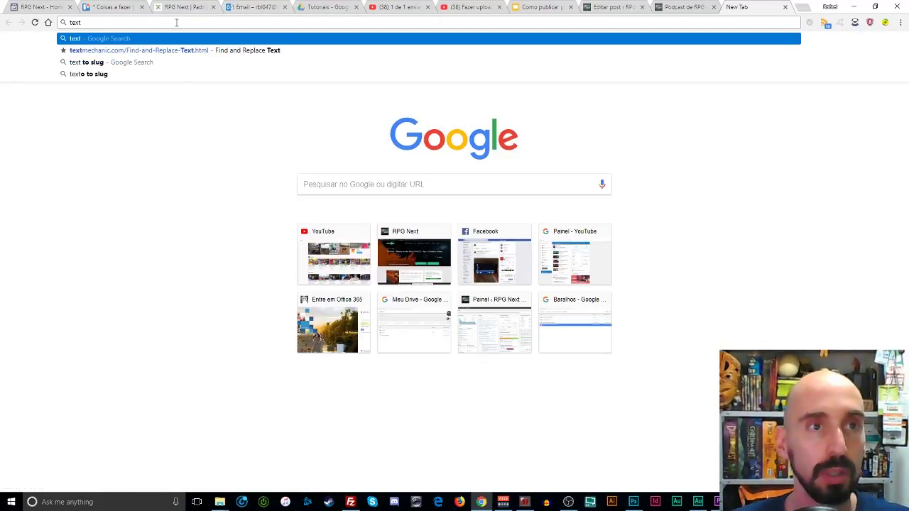
type(" to ")
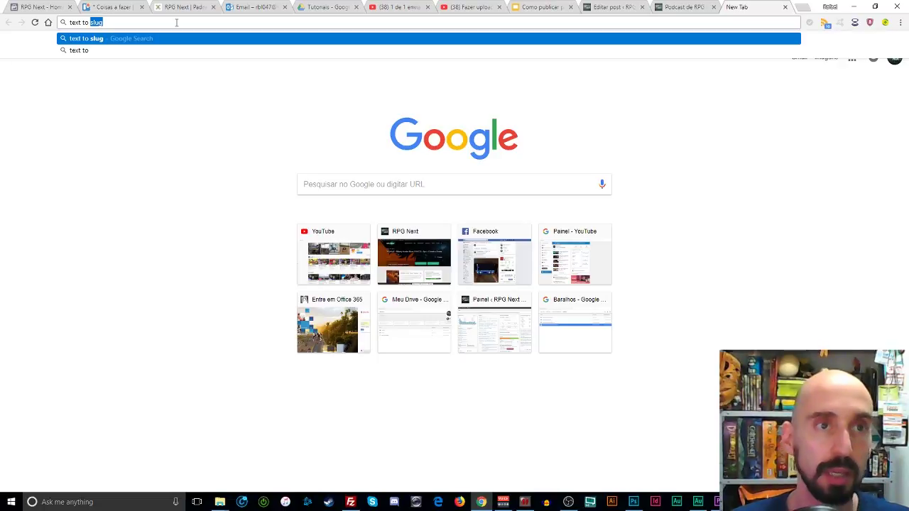
type("slug")
key("Return")
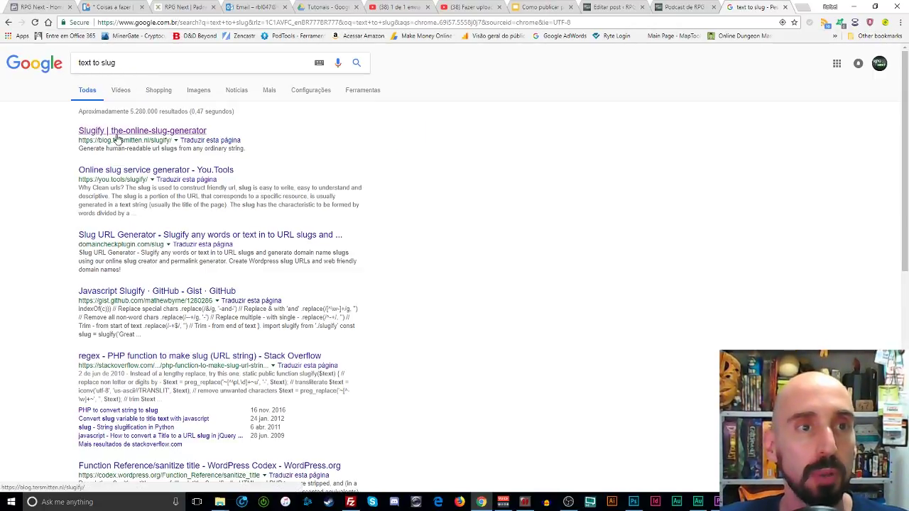
left_click(124, 137)
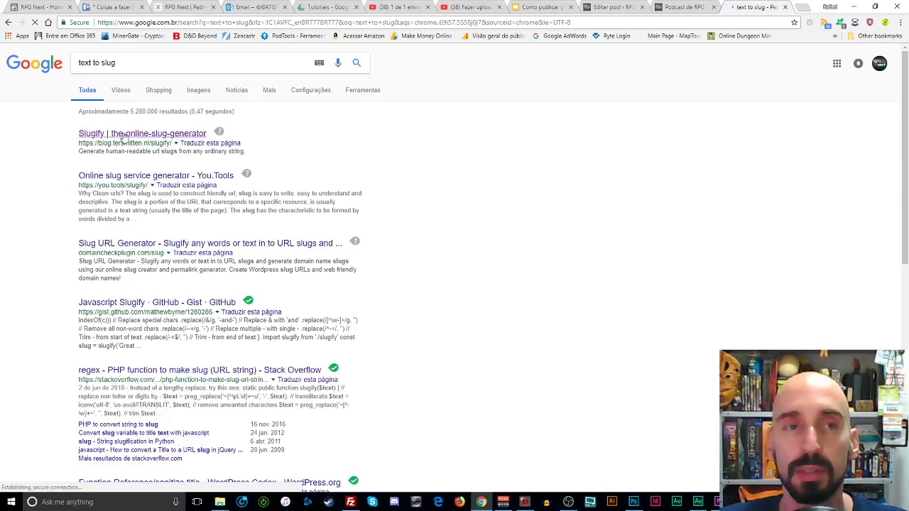
- Convert the copied episode name "Qual será o nome desse episódio" into a URL slug with Slugify and copy the generated slug
left_click(244, 146)
key("ctrl+v")
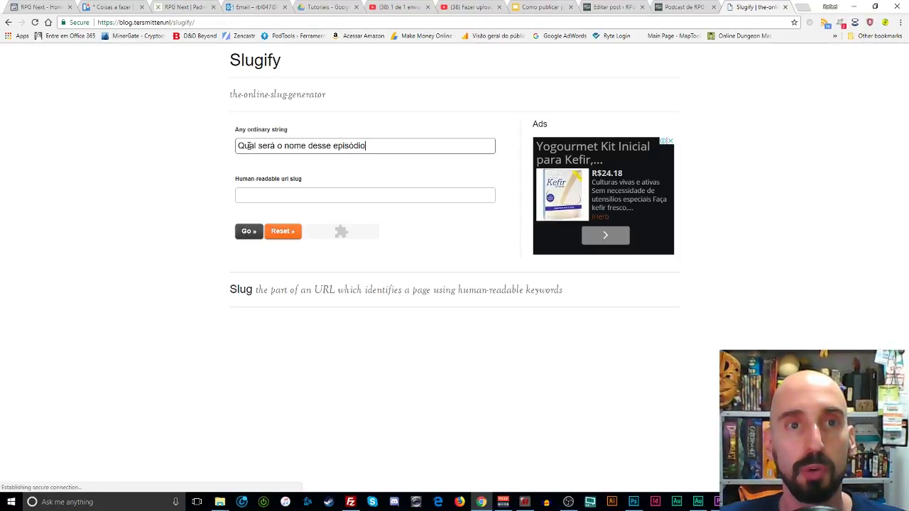
left_click(249, 232)
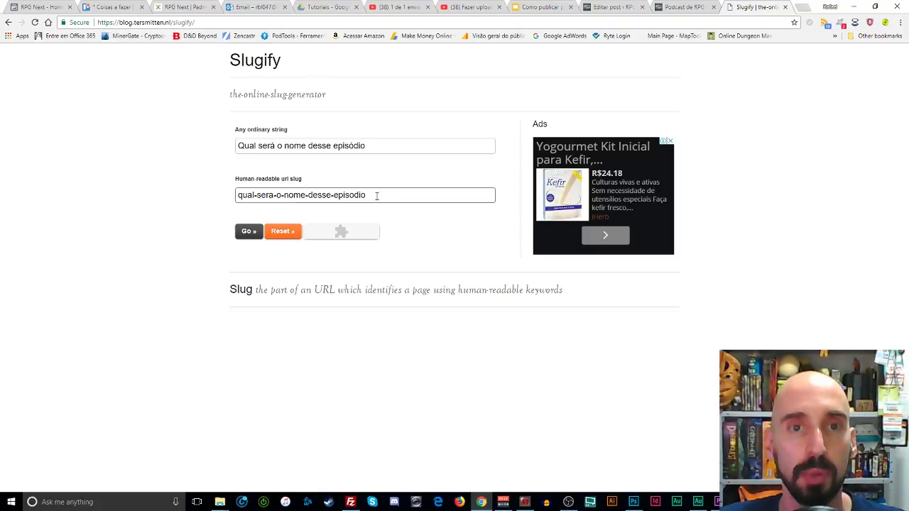
triple_click(318, 194)
key("ctrl+c")
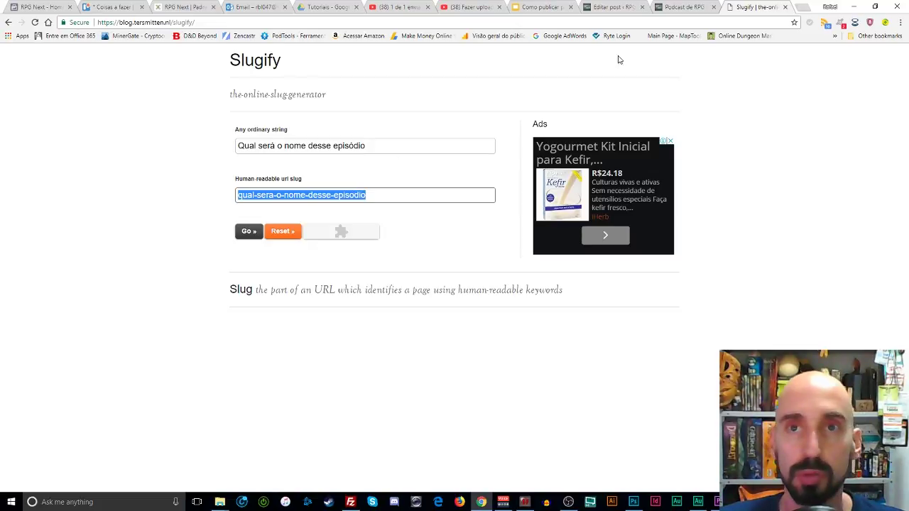
- Replace the draft's permalink slug in WordPress with "qual-sera-o-nome-desse-episodio" and apply it
left_click(619, 7)
triple_click(292, 141)
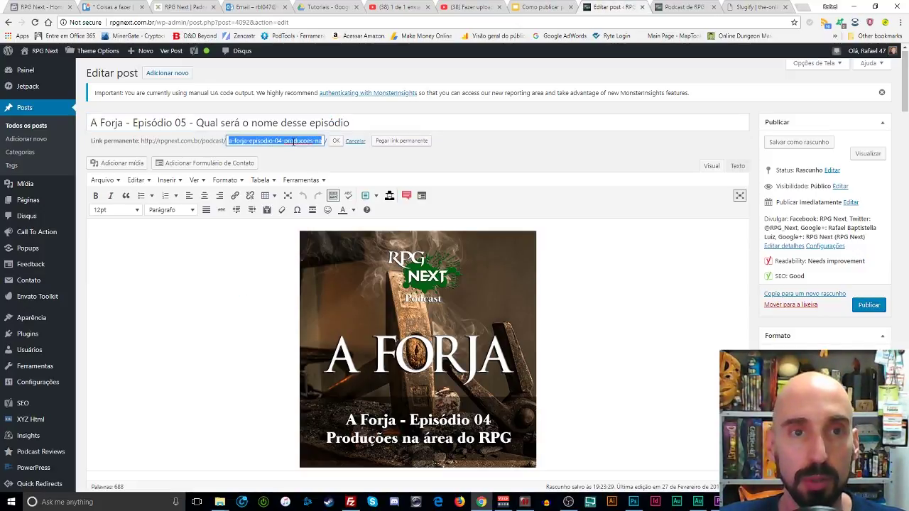
key("ctrl+v")
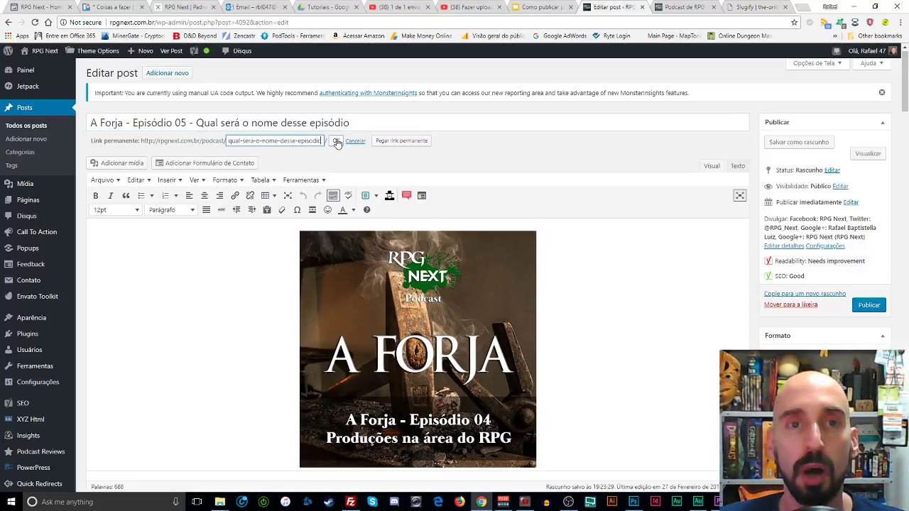
key("Return")
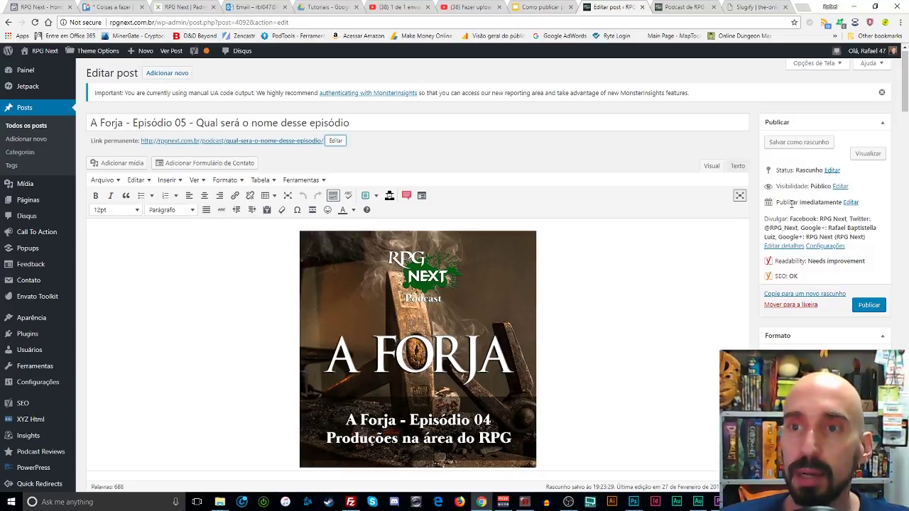
- Open the draft's publication date and its social sharing details for editing
left_click(852, 204)
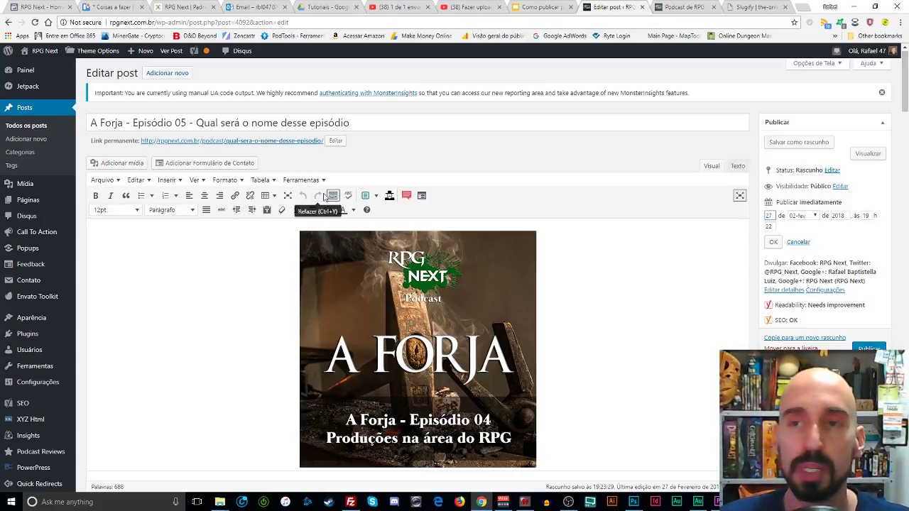
left_click(782, 290)
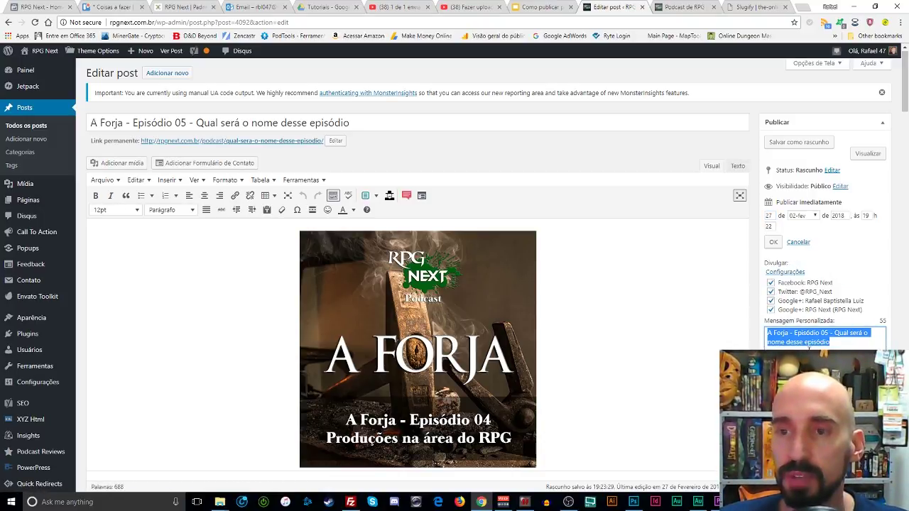
- Select the cover image in the post body, then view the wide A Forja episode cover in Photoshop and return to the draft
scroll(509, 290, "down", 2)
left_click(371, 348)
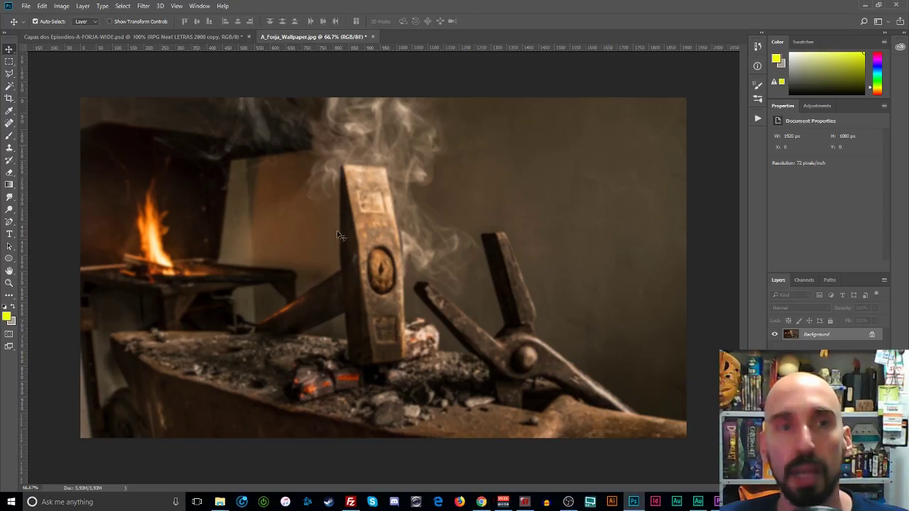
left_click(633, 502)
left_click(137, 34)
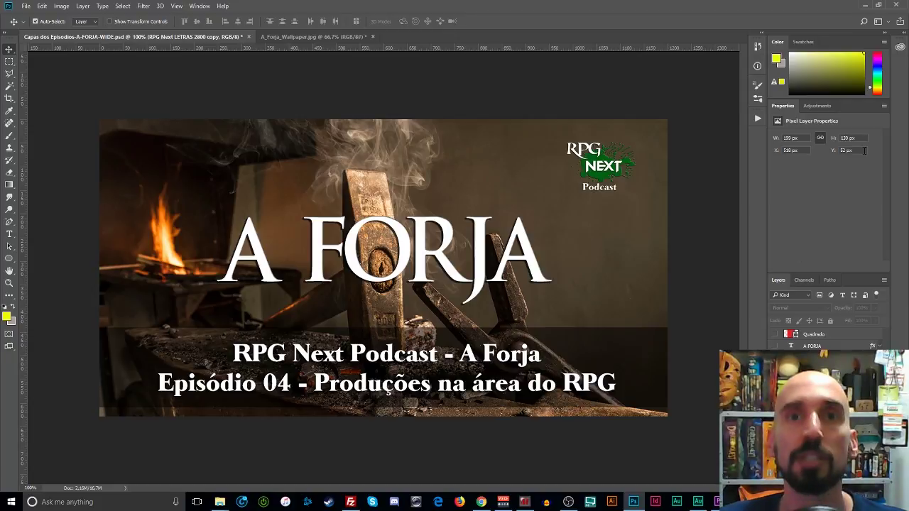
left_click(864, 5)
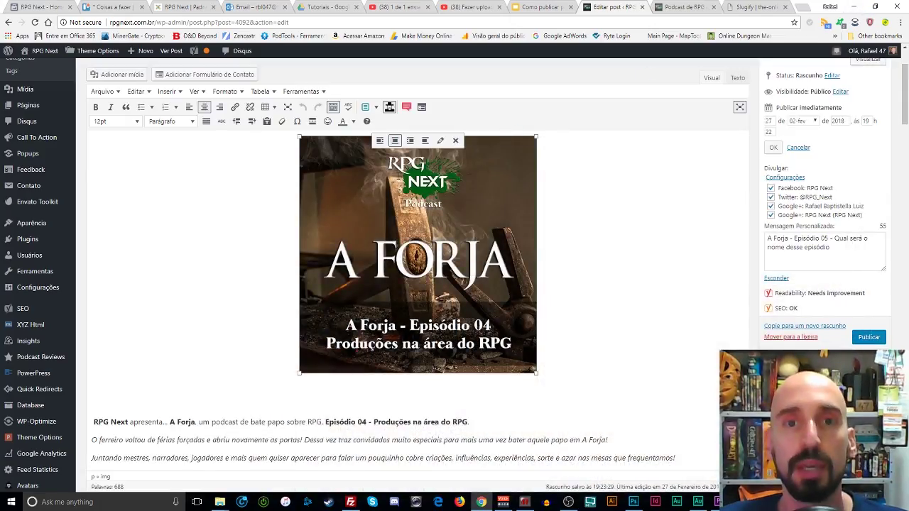
- Review the draft's episode description, participant list, and support section together with its format, category, and tag settings
scroll(173, 315, "down", 2)
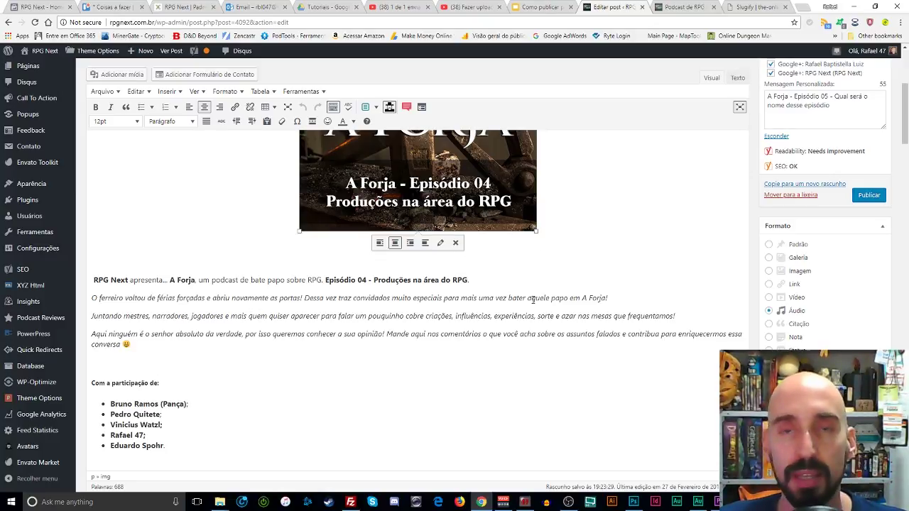
scroll(349, 253, "down", 5)
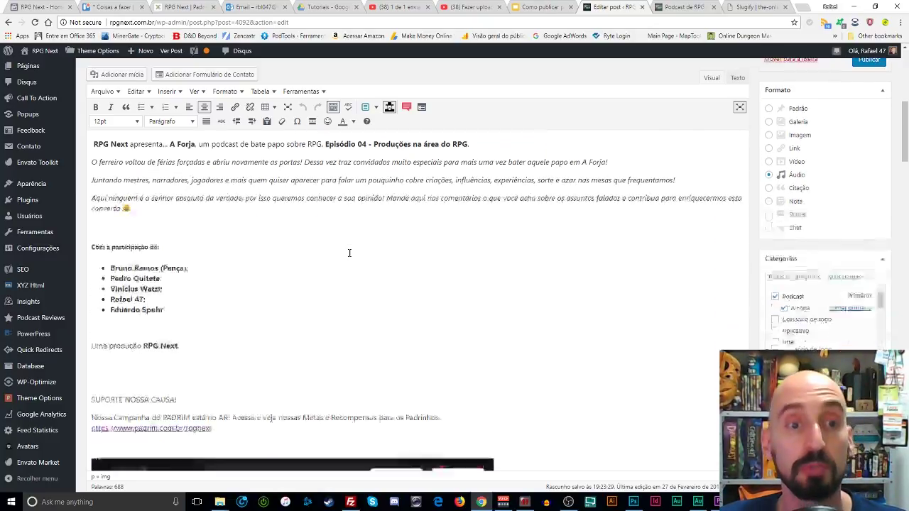
scroll(341, 260, "up", 7)
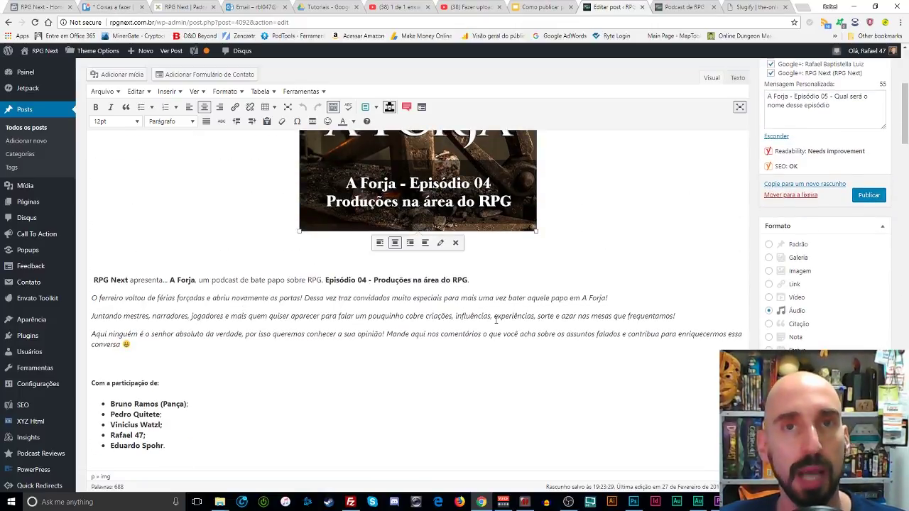
scroll(595, 337, "down", 2)
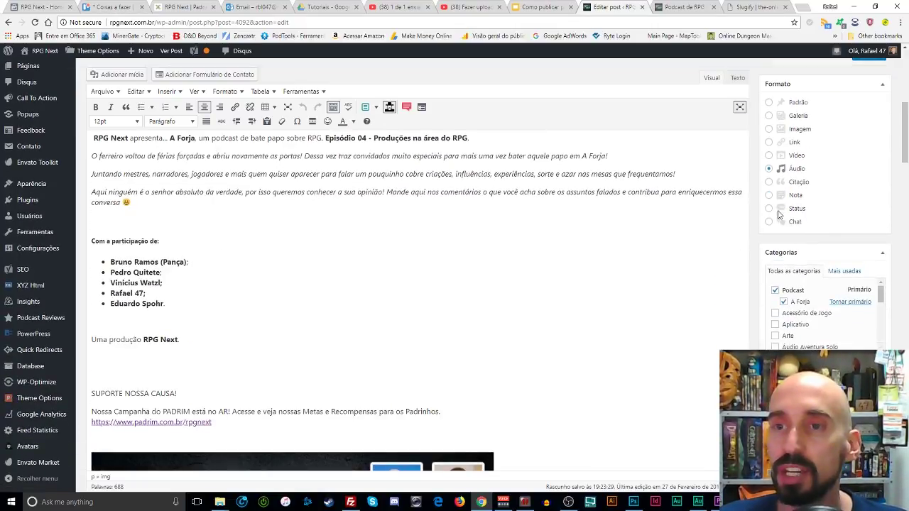
left_click(783, 301)
scroll(505, 228, "down", 3)
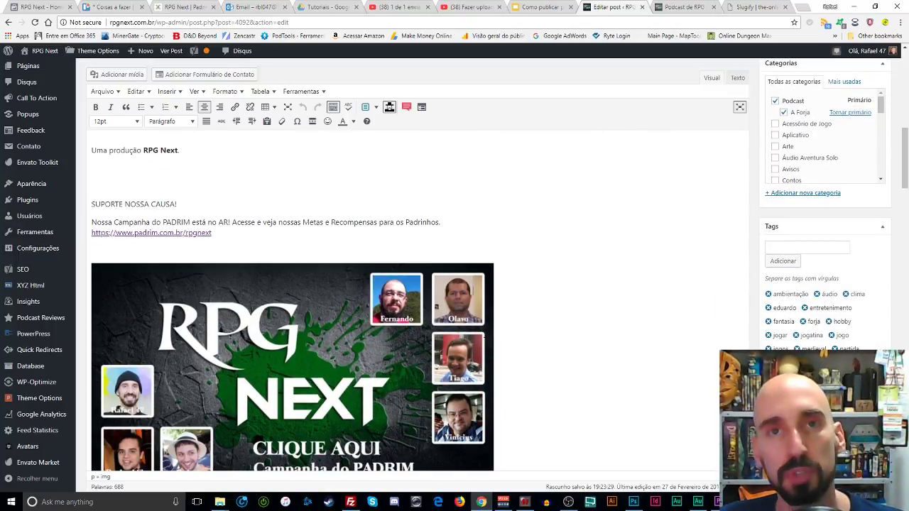
scroll(501, 333, "down", 4)
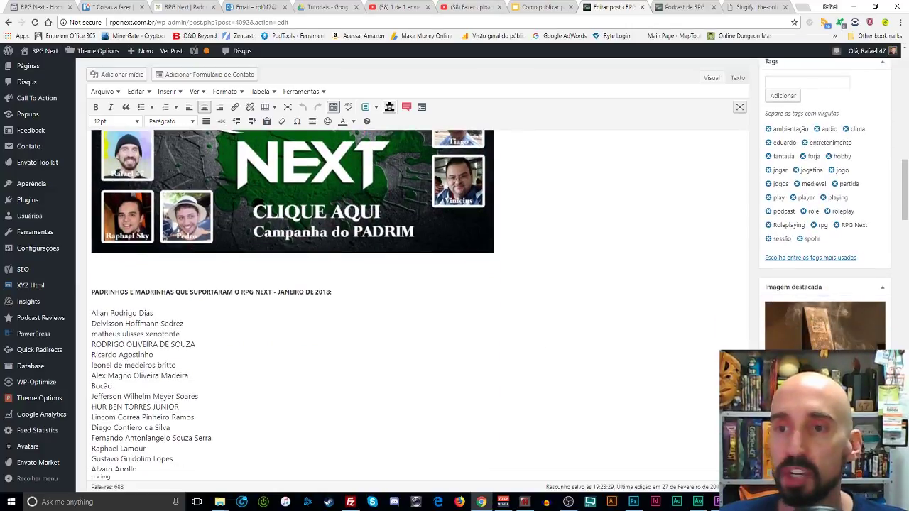
scroll(380, 353, "down", 1)
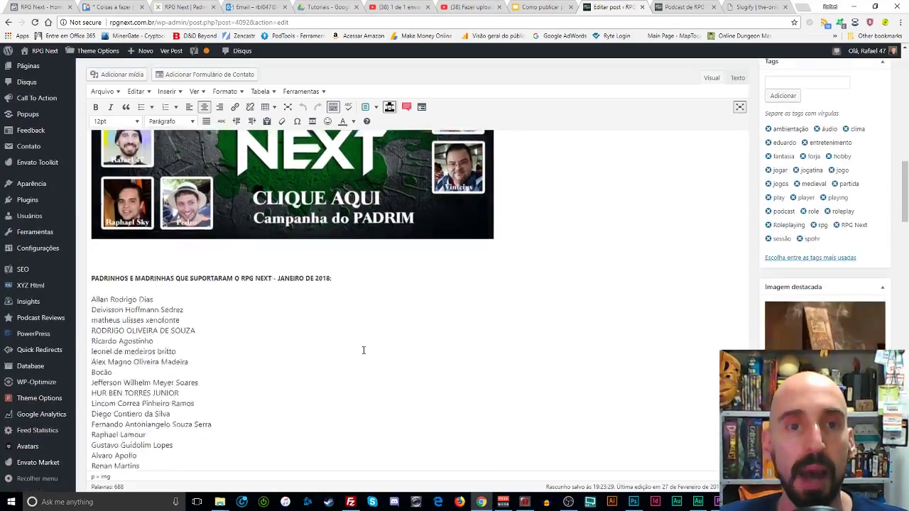
- Select the month text "JANEIRO DE 2018:" in the supporters heading and look through the supporters list below it
left_click_drag(337, 244, 277, 245)
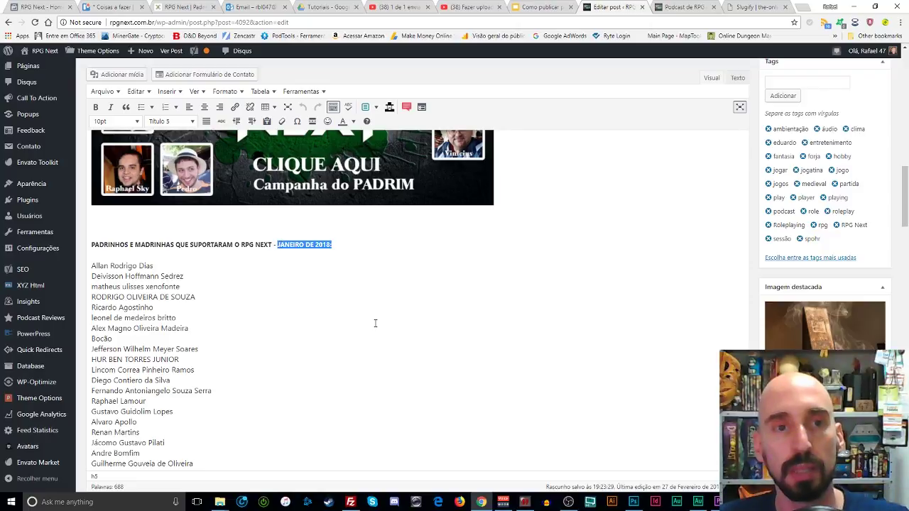
scroll(375, 323, "up", 5)
scroll(375, 323, "down", 7)
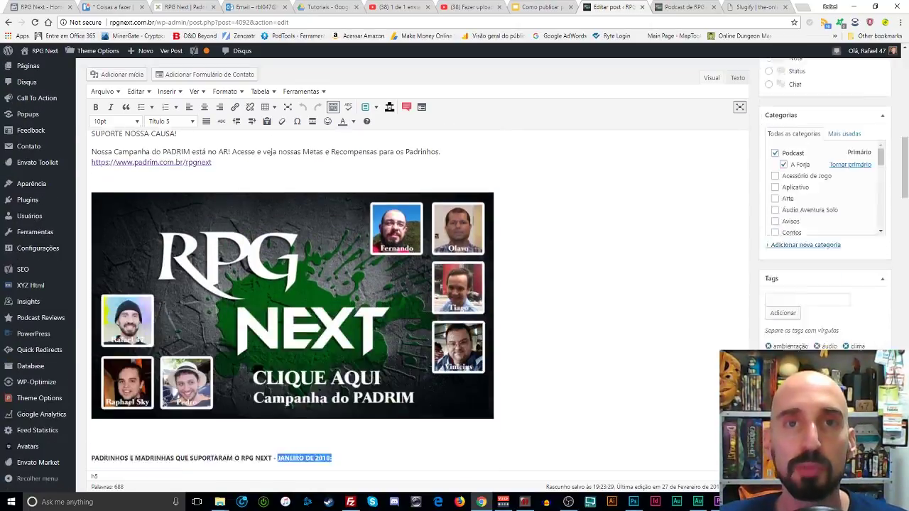
scroll(375, 323, "down", 6)
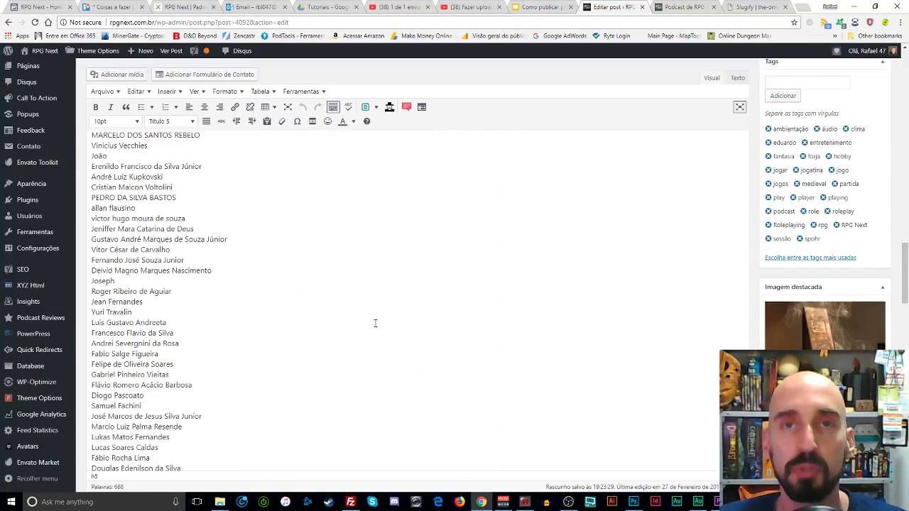
scroll(375, 323, "down", 8)
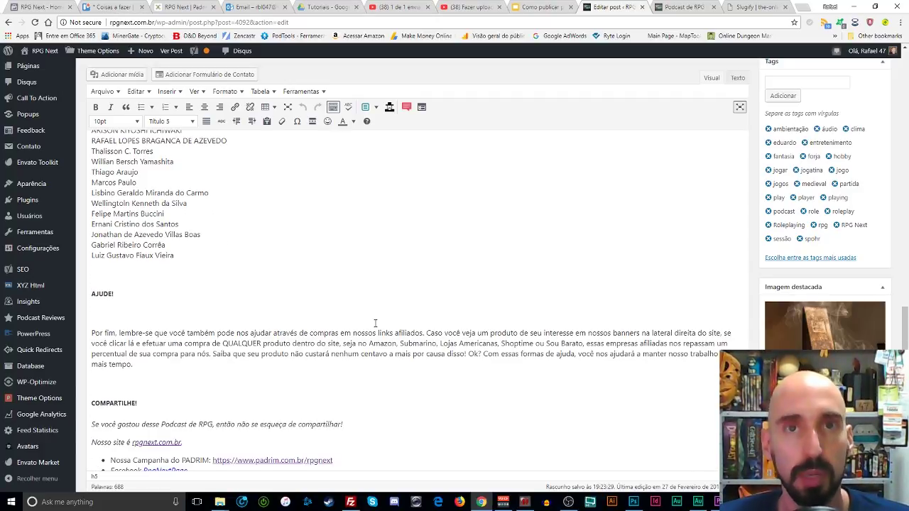
- Examine the Yoast SEO search preview, focus keyword, and analysis of the draft below the post body
scroll(375, 323, "down", 10)
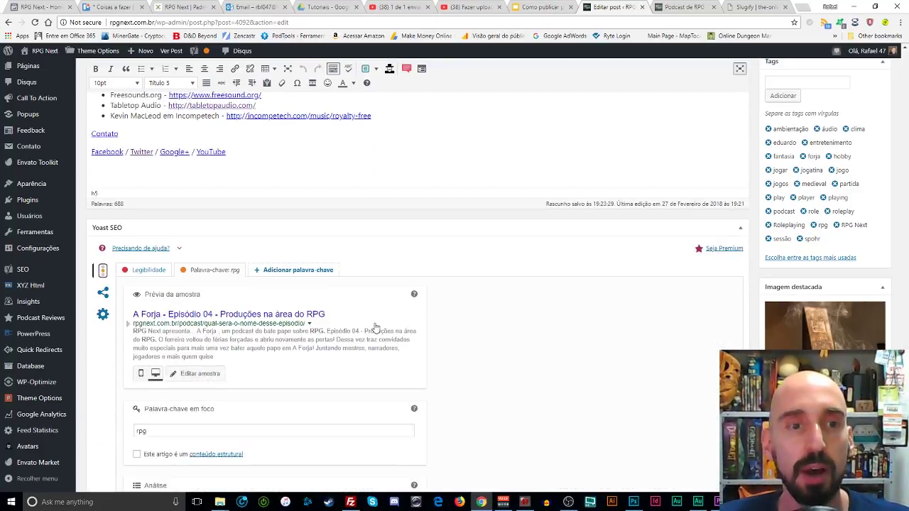
scroll(375, 327, "down", 1)
scroll(217, 303, "down", 1)
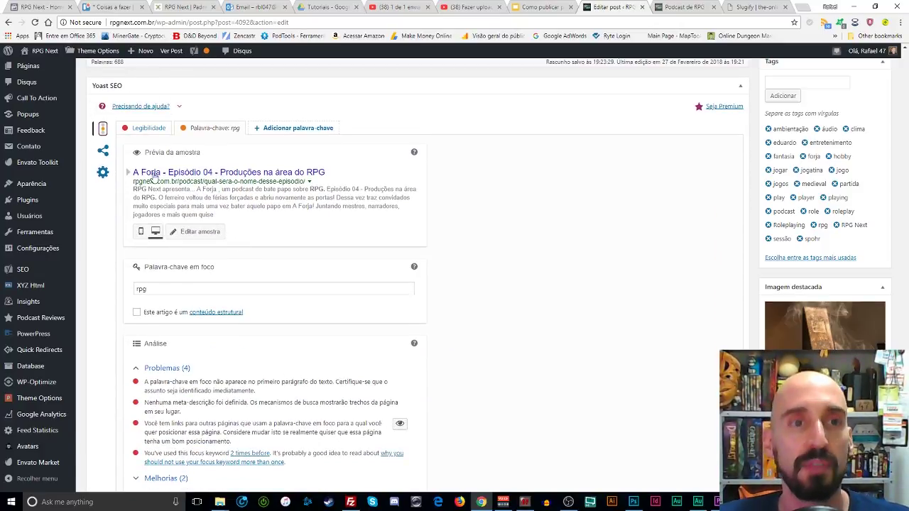
scroll(252, 272, "down", 3)
scroll(241, 274, "up", 3)
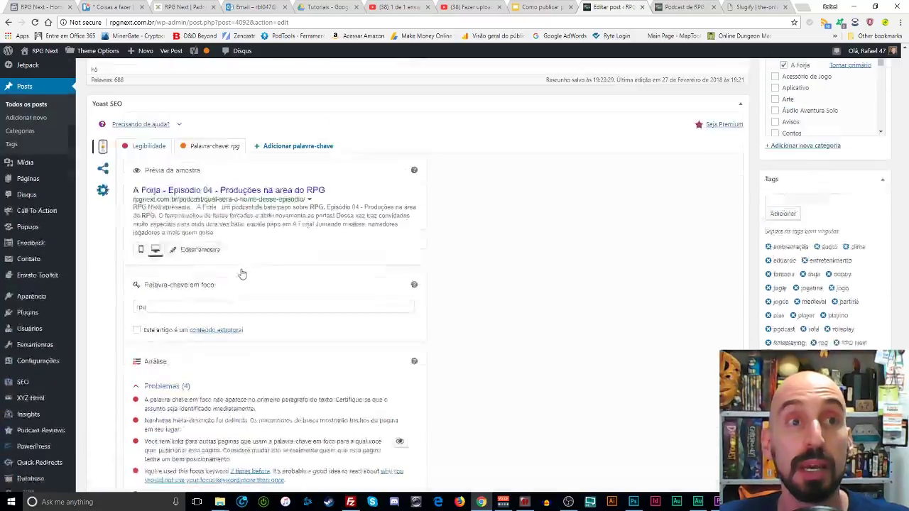
scroll(242, 274, "up", 1)
- Open Yoast SEO's Facebook and Twitter sharing settings and inspect the full image URL set for Twitter
left_click(103, 198)
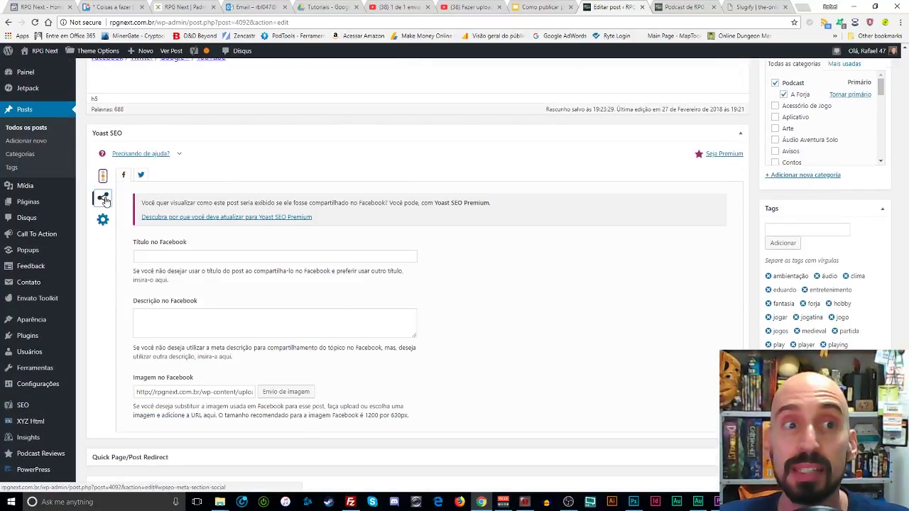
left_click(141, 177)
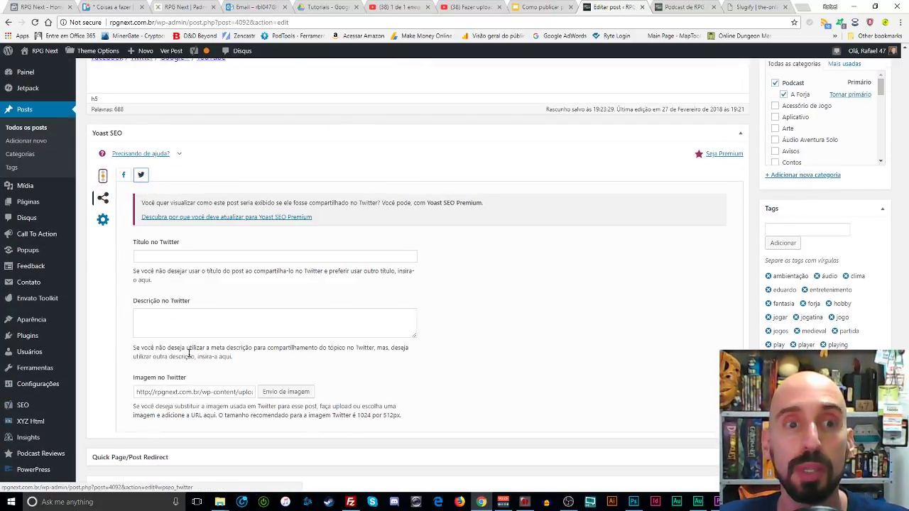
left_click_drag(190, 391, 300, 392)
left_click(203, 392)
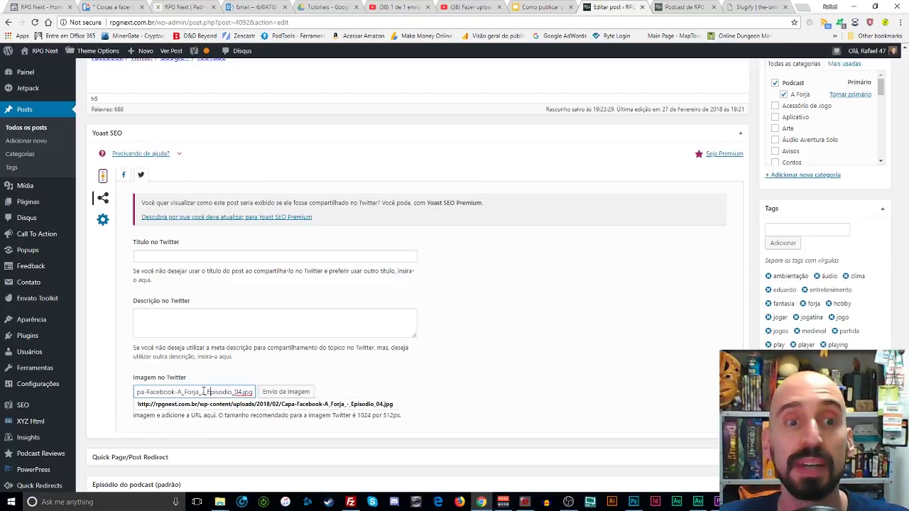
left_click_drag(204, 392, 263, 393)
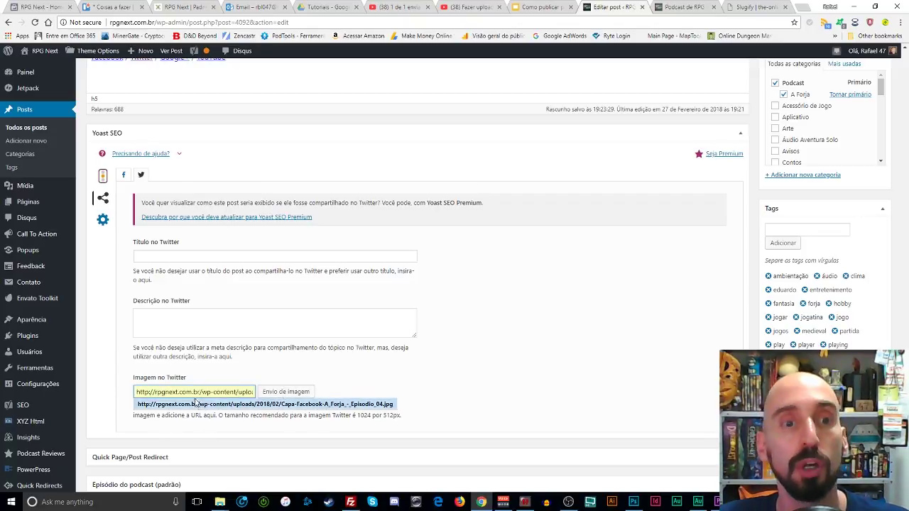
- Enable modification of the existing podcast episode below the Yoast SEO settings and open its media URL for editing
left_click(505, 362)
scroll(505, 362, "down", 2)
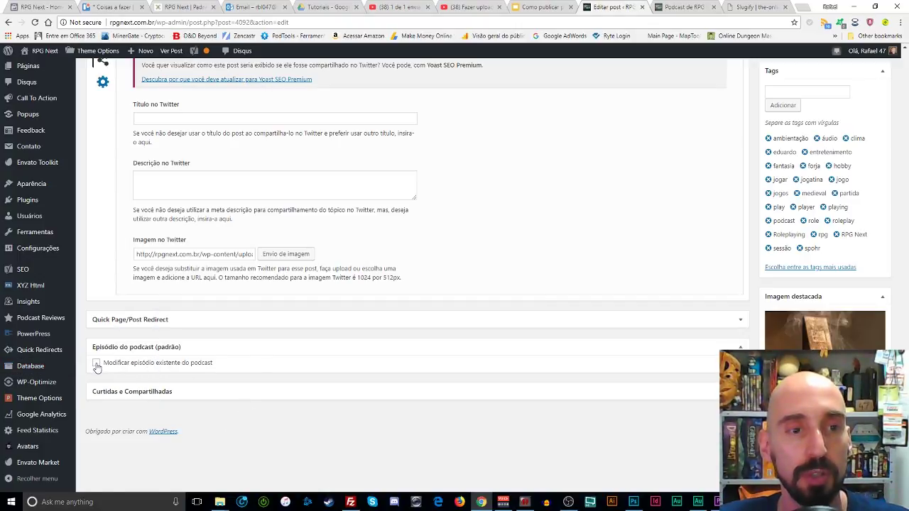
left_click(97, 363)
scroll(288, 366, "down", 2)
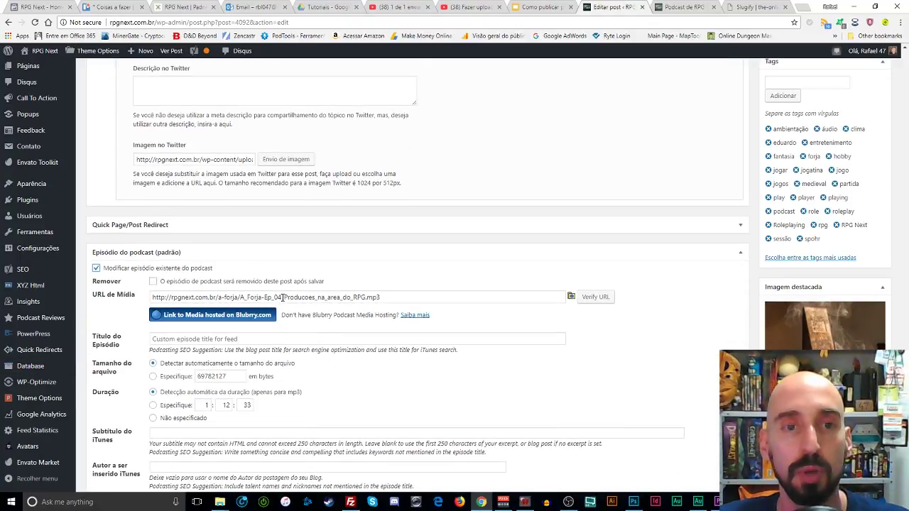
left_click_drag(282, 299, 264, 298)
left_click(388, 298)
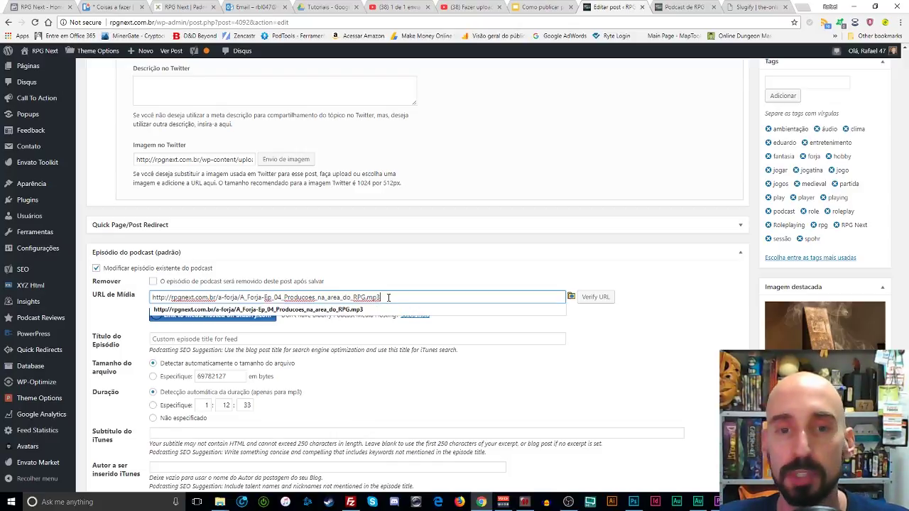
- Switch to FileZilla, check the file actions for the Episode 04 MP3 in the a-forja folder, and return to the post's media URL
left_click(350, 502)
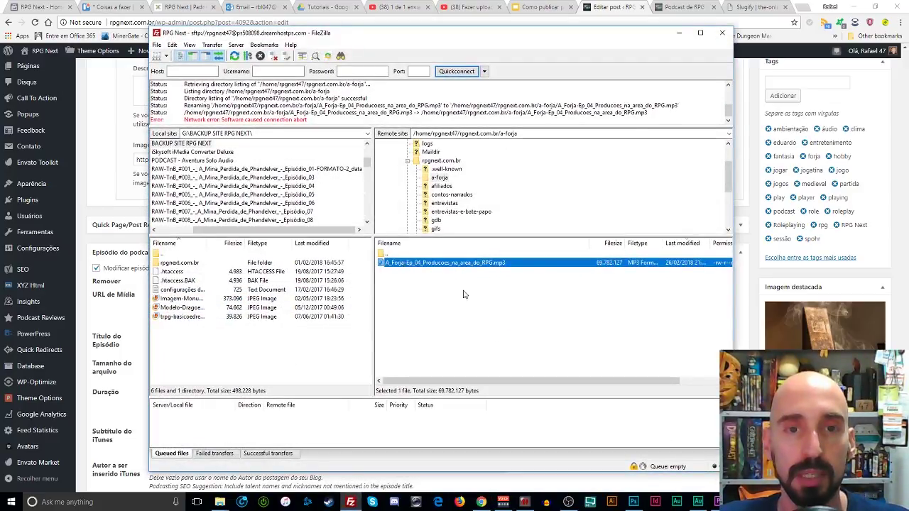
right_click(433, 269)
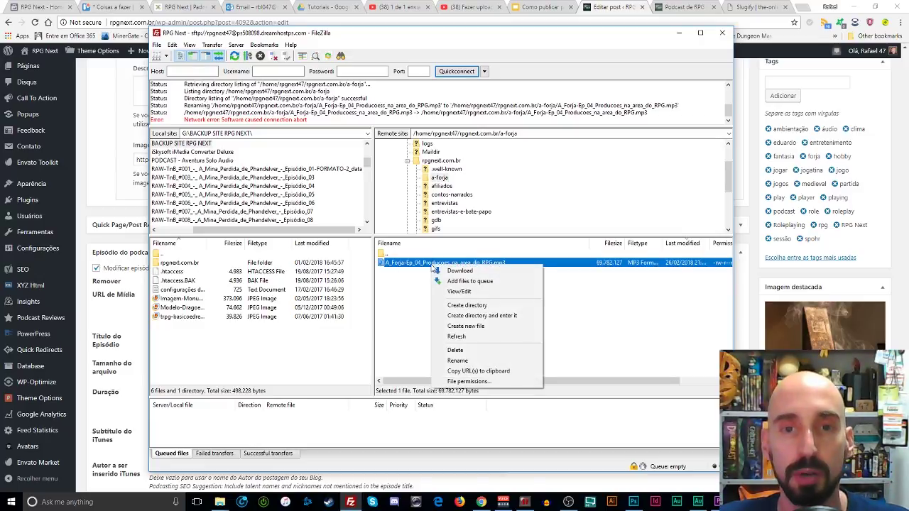
left_click(680, 34)
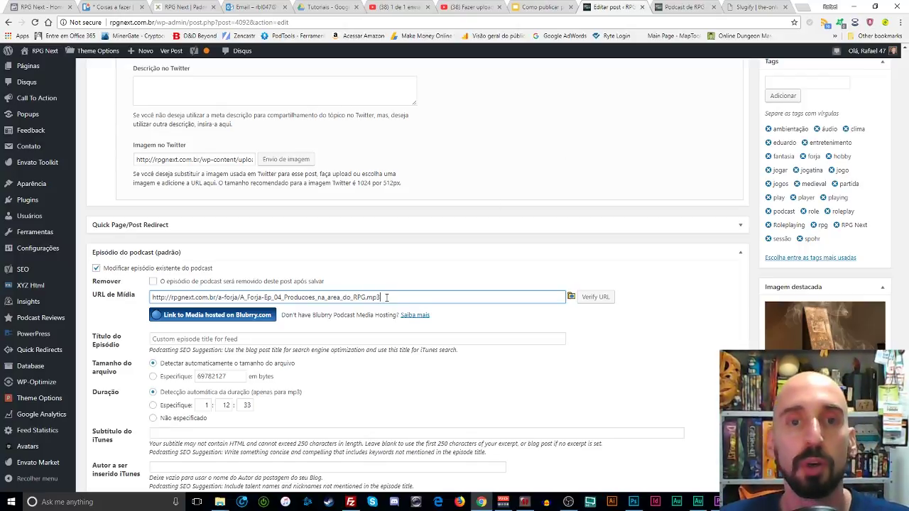
left_click(539, 295)
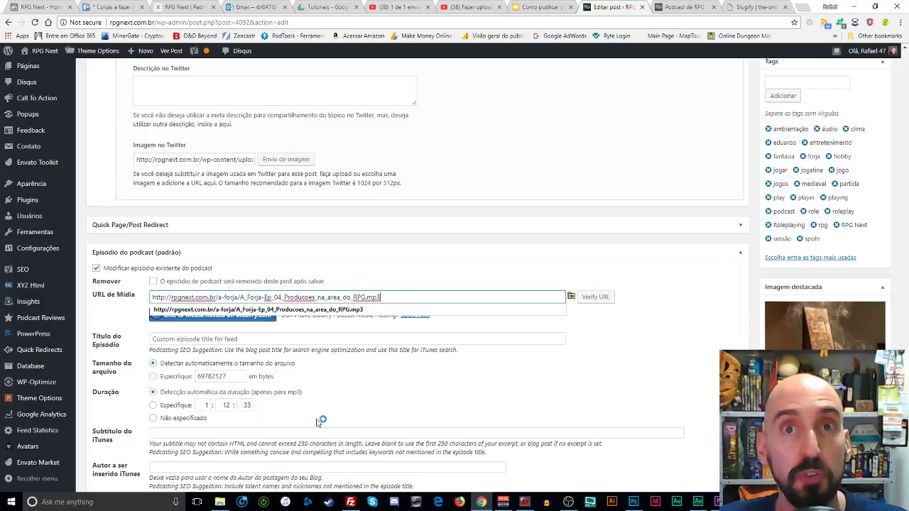
- Look back over the draft's sharing settings, support section, participant list, and cover up to the post title
scroll(489, 405, "up", 3)
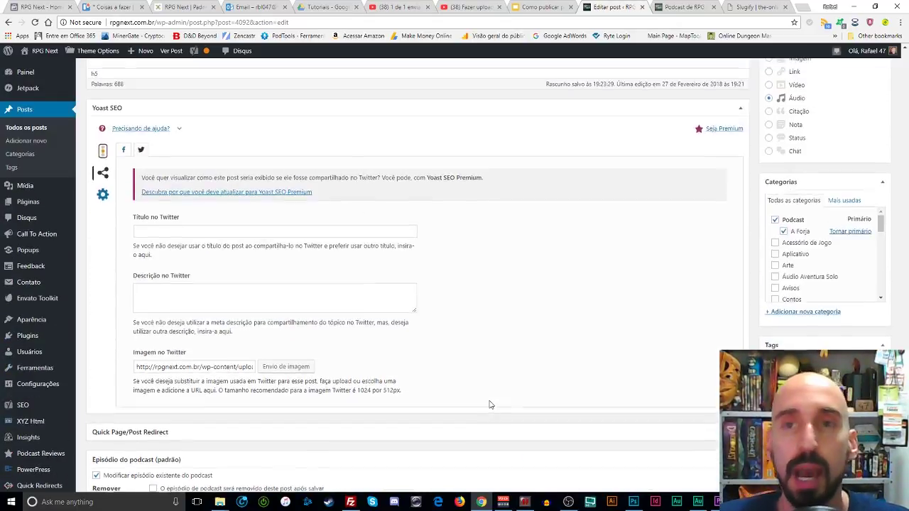
scroll(489, 405, "up", 20)
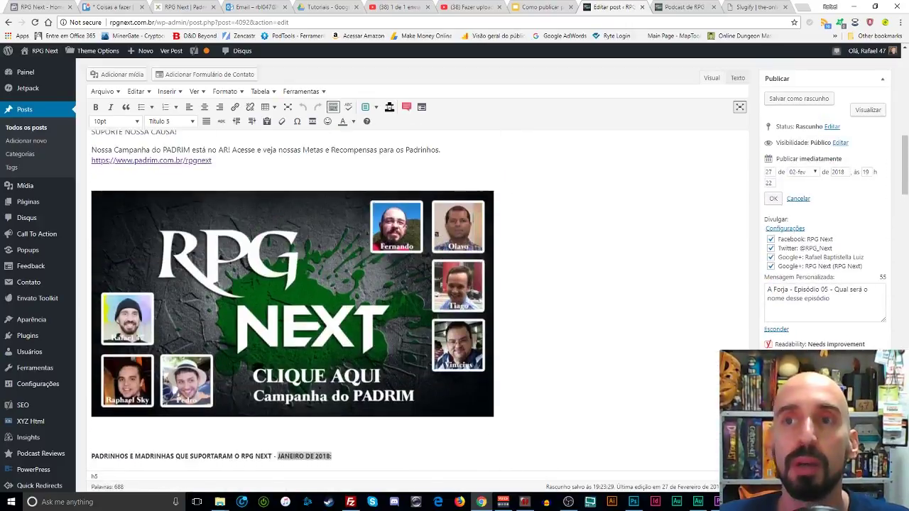
scroll(419, 302, "up", 3)
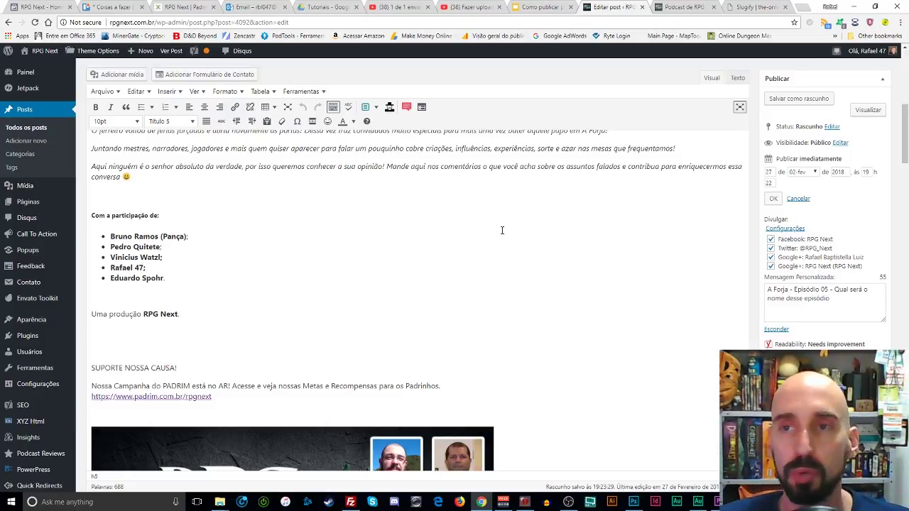
scroll(502, 230, "up", 8)
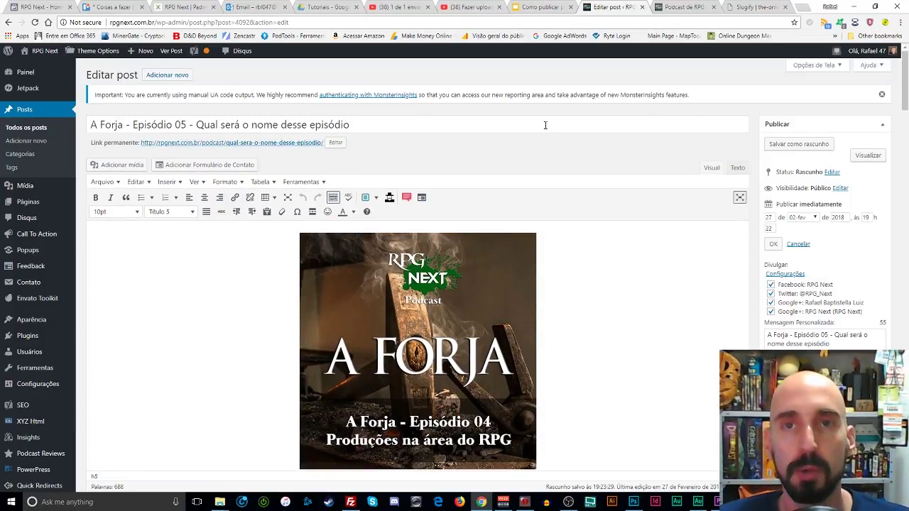
- Switch to the Google Slides presentation on publishing podcasts in WordPress, present it full screen, and go back to the title slide
left_click(542, 7)
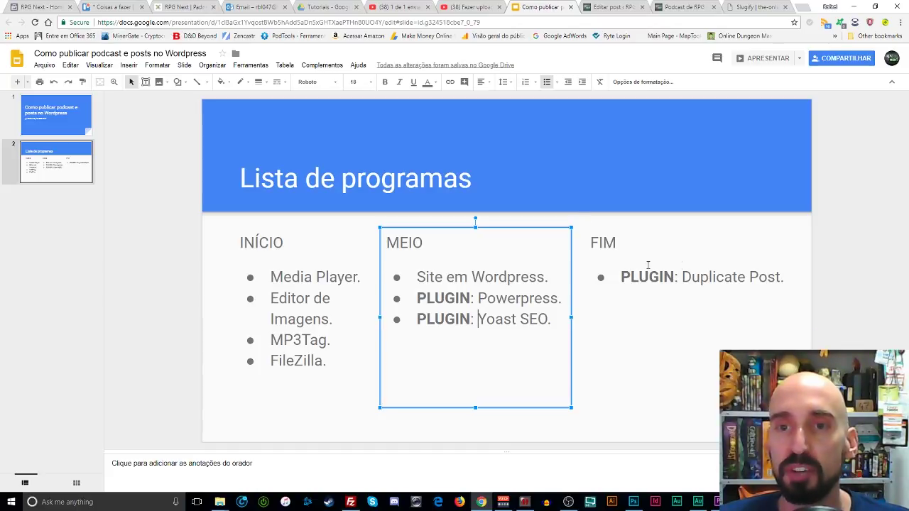
left_click(753, 63)
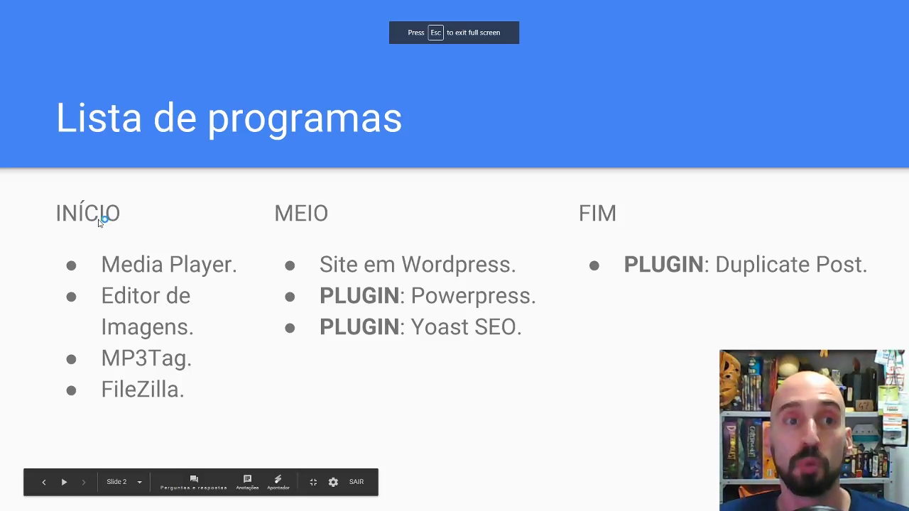
key("Left")
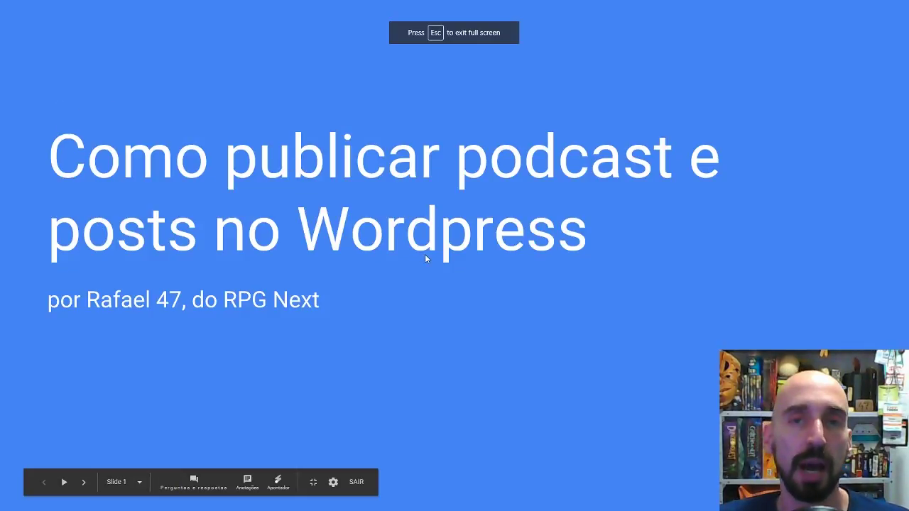